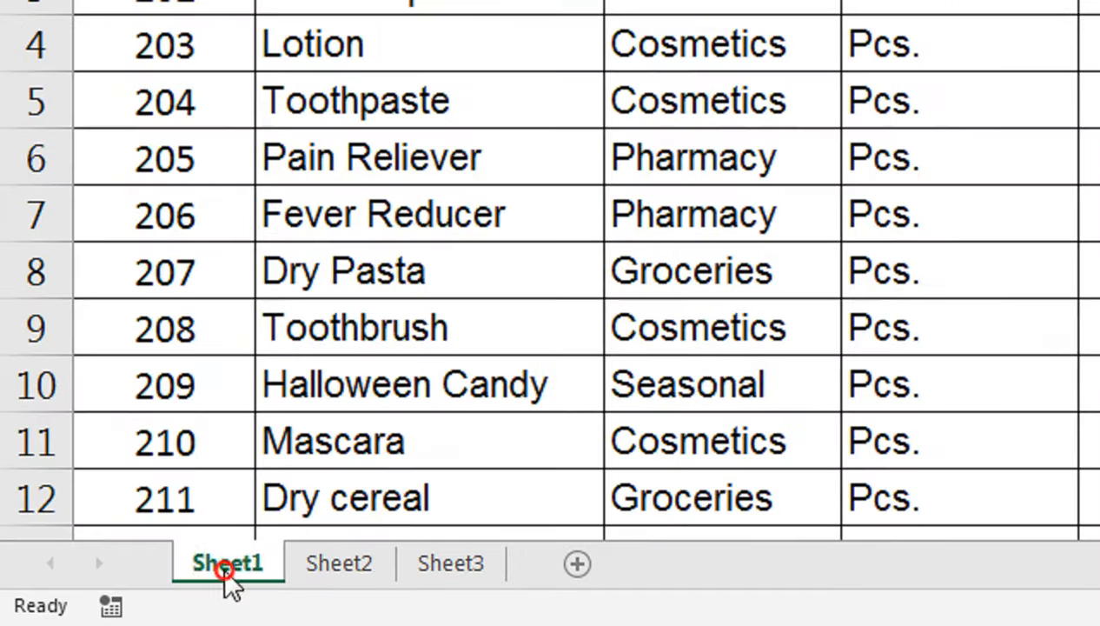
# Step: Rename Sheet1 as Main
pyautogui.doubleClick(114, 598)
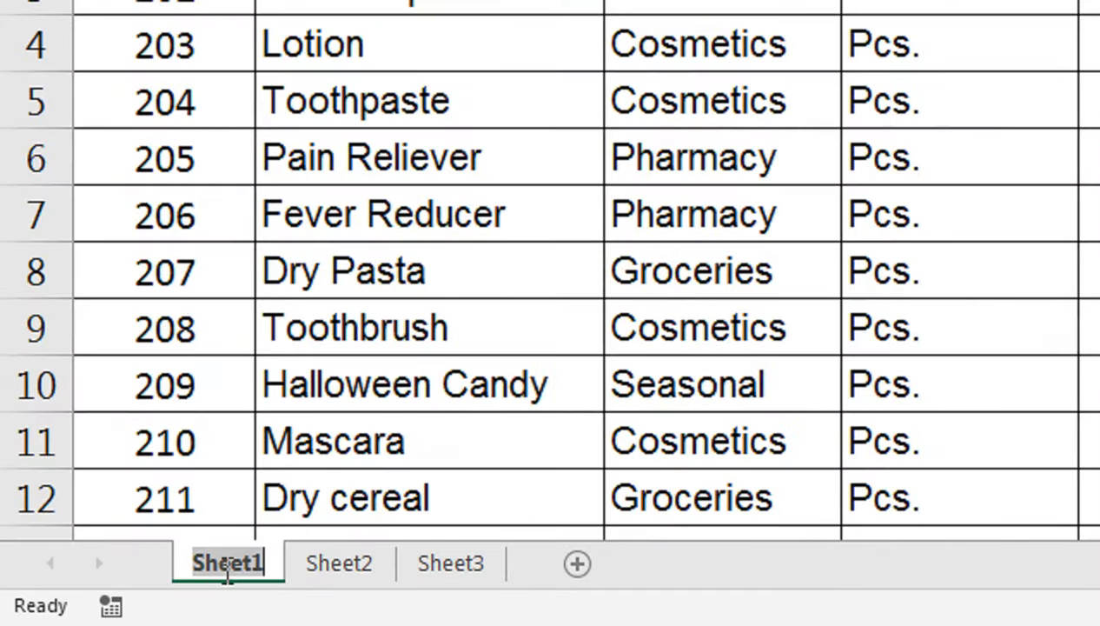
pyautogui.write('maiN')
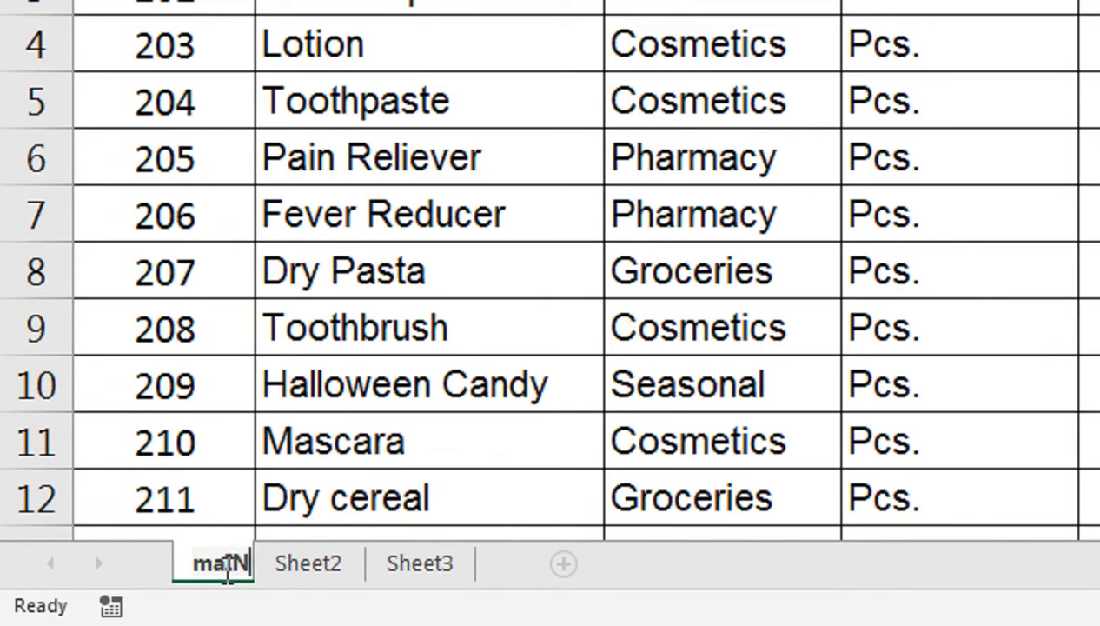
pyautogui.press('BackSpace')
pyautogui.press('BackSpace')
pyautogui.press('BackSpace')
pyautogui.press('BackSpace')
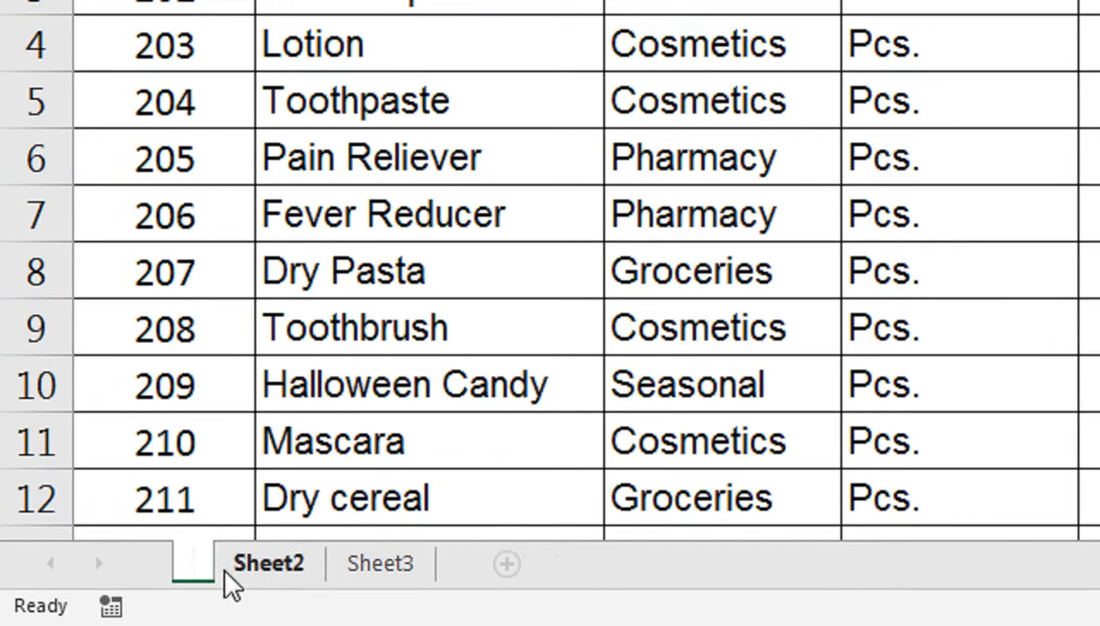
pyautogui.write('m')
pyautogui.press('BackSpace')
pyautogui.write('M')
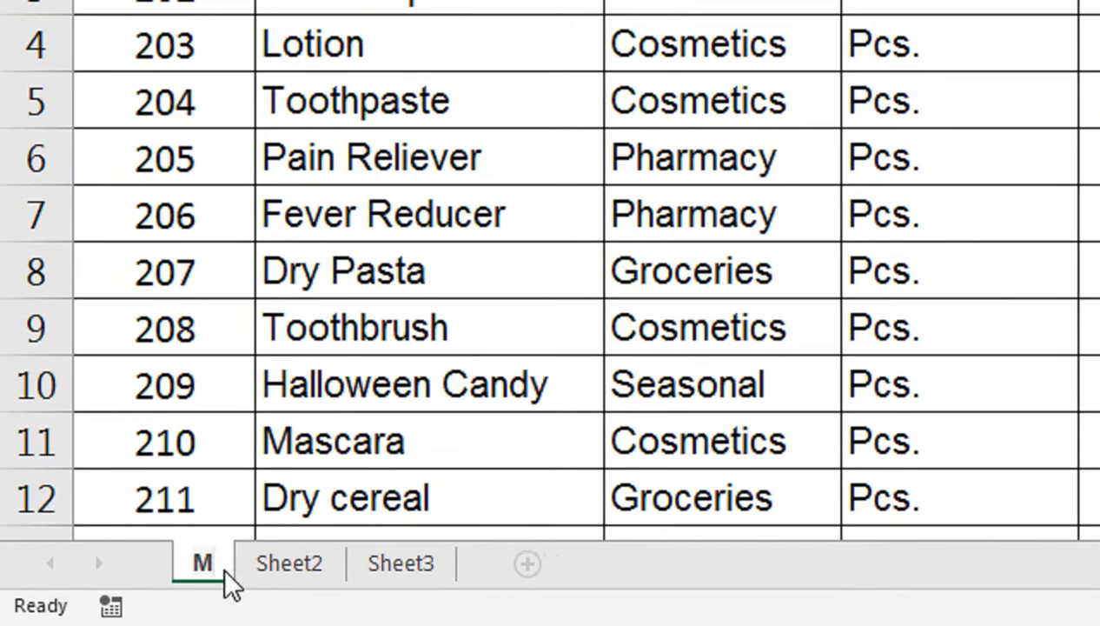
pyautogui.write('ain')
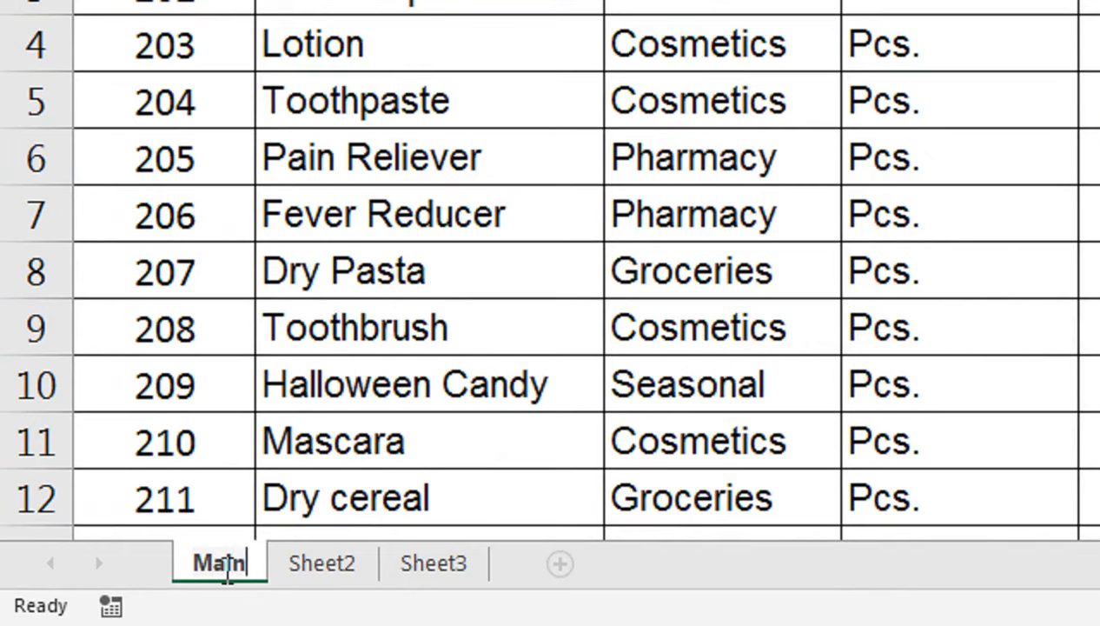
pyautogui.press('Return')
# Step: Rename Sheet2 as Inout and Sheet3 as Remian
pyautogui.click(314, 562)
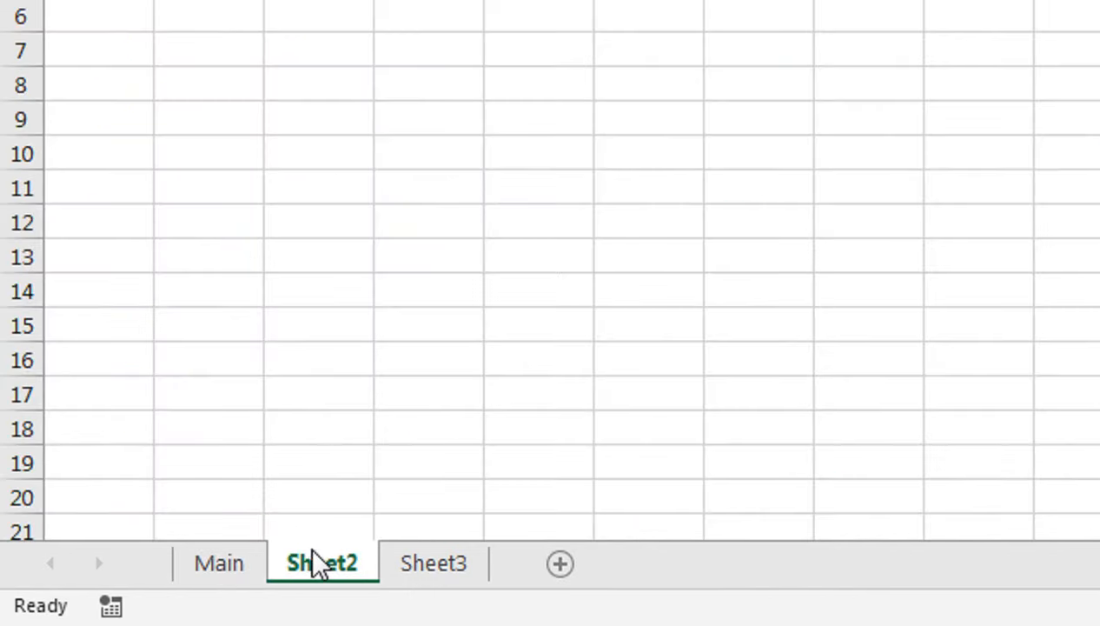
pyautogui.doubleClick(315, 562)
pyautogui.write('Inout')
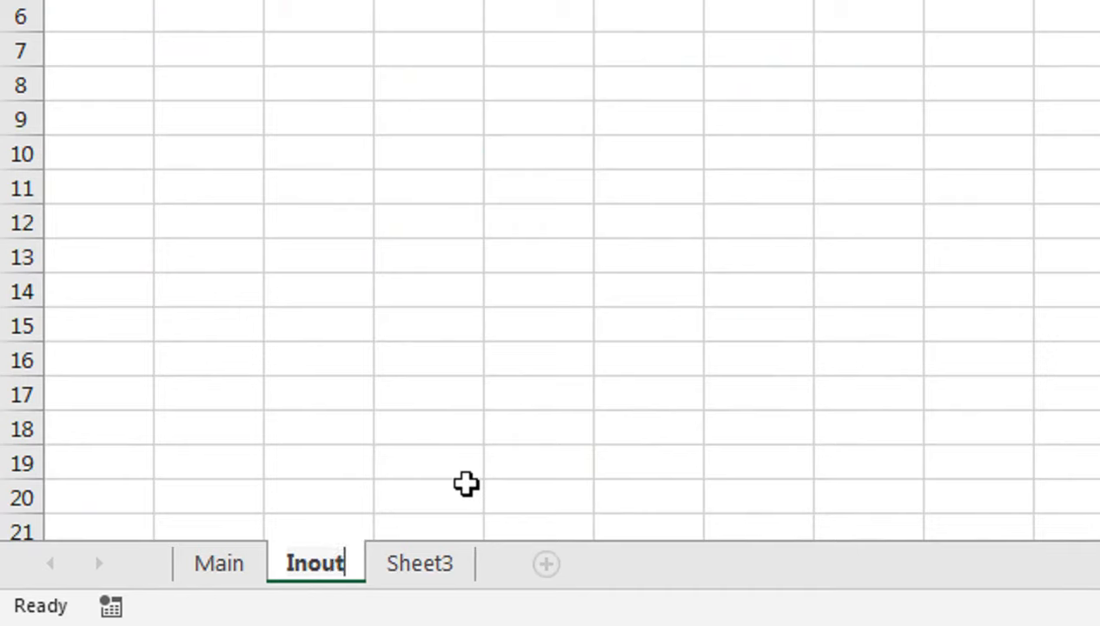
pyautogui.doubleClick(449, 565)
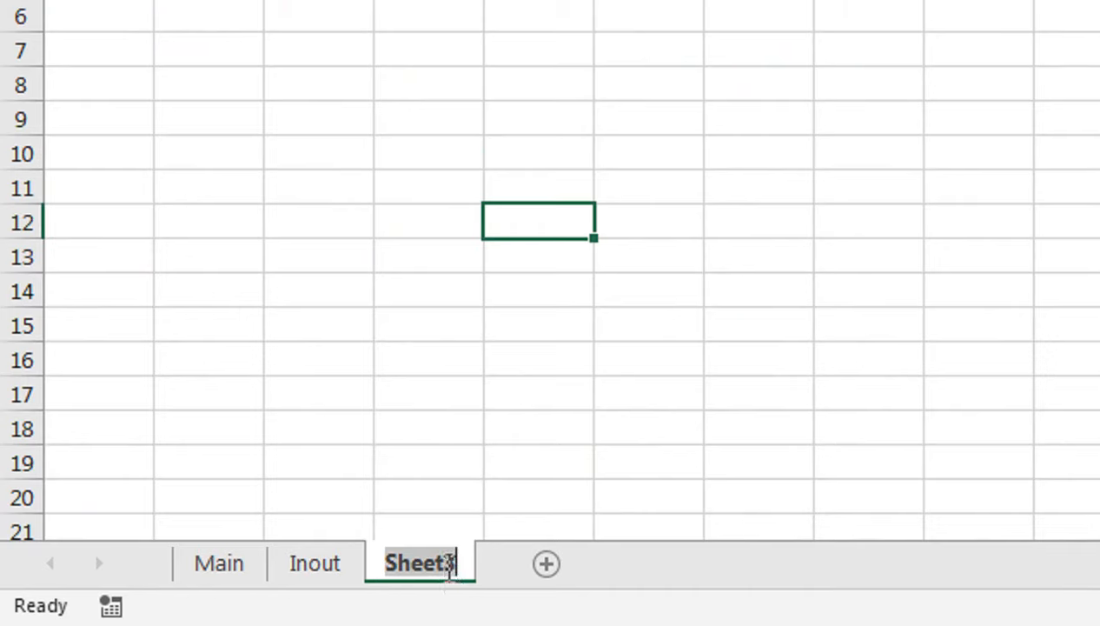
pyautogui.write('Remia')
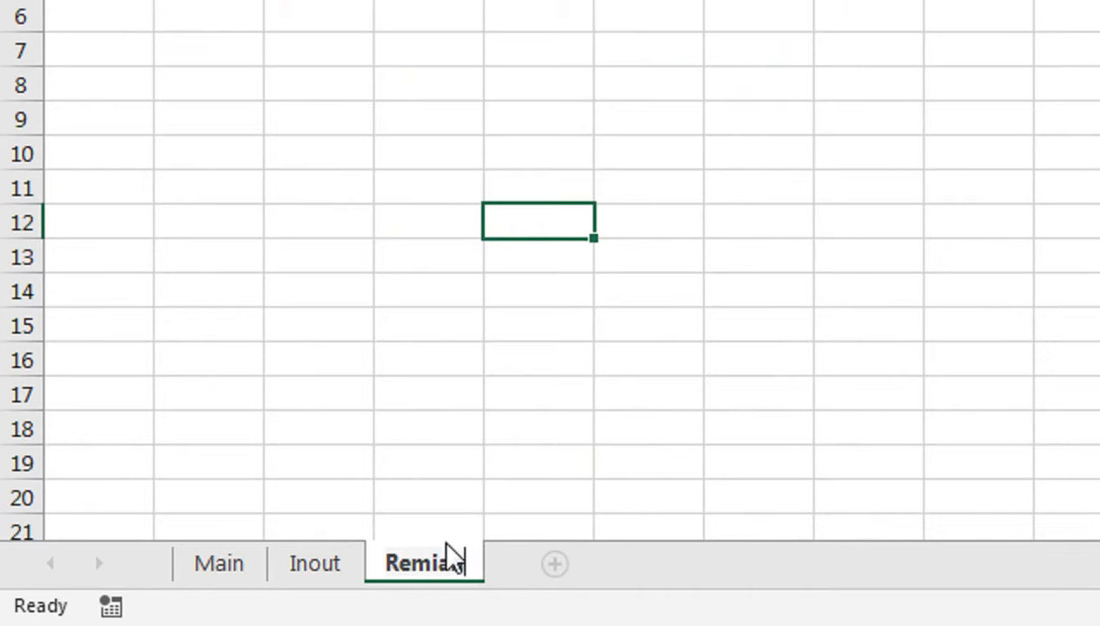
pyautogui.write('n')
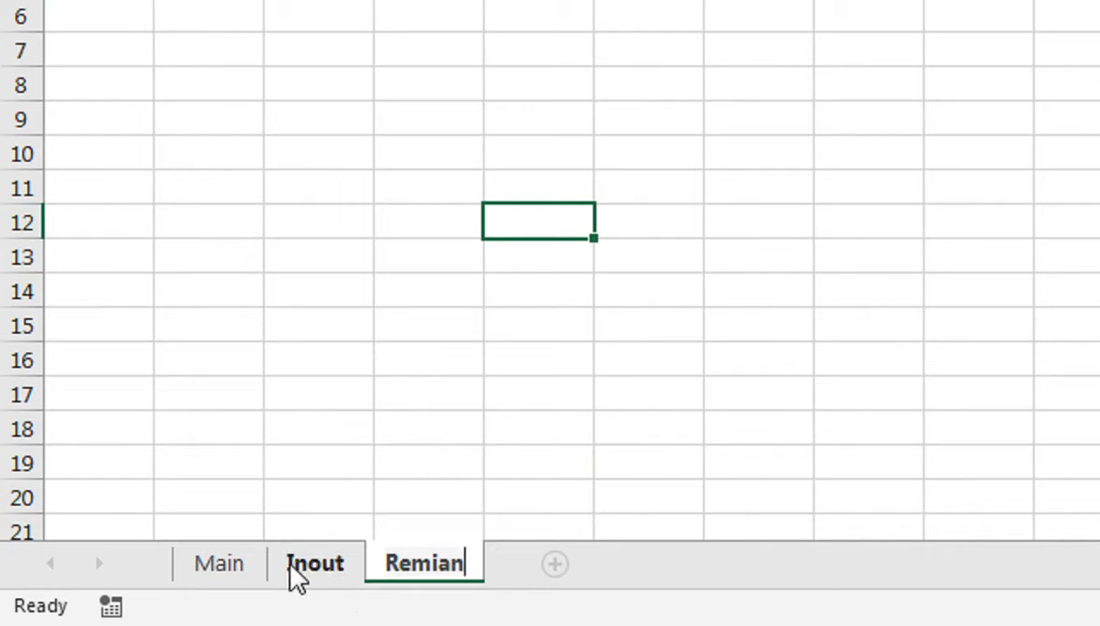
pyautogui.click(348, 454)
# Step: Copy the header row A1:E1 from the Main sheet into A1 of the Inout sheet
pyautogui.click(220, 564)
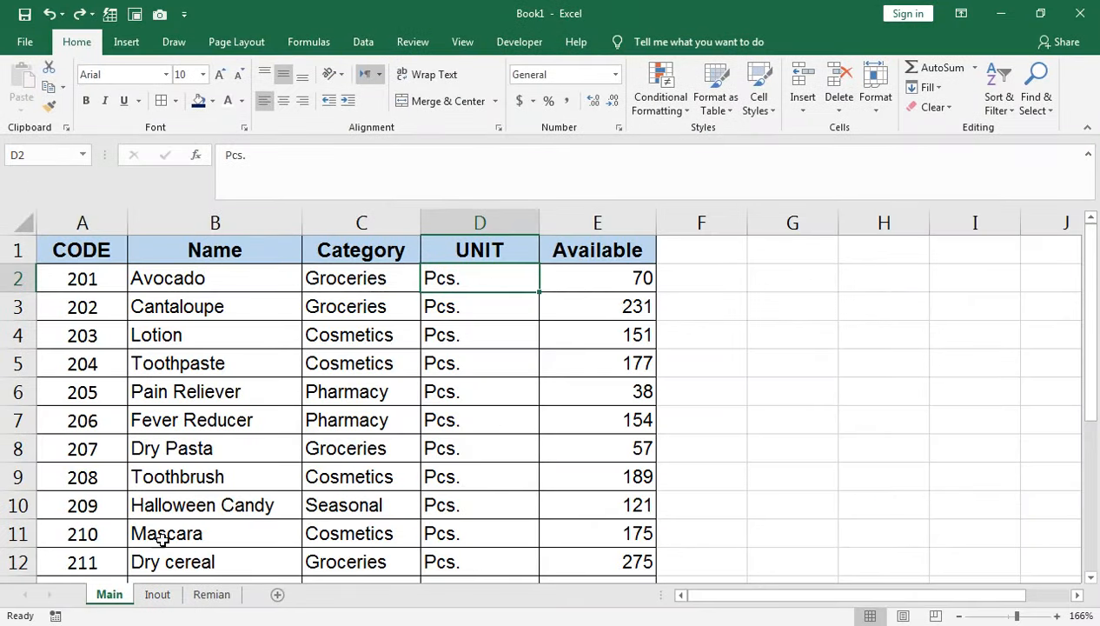
pyautogui.moveTo(113, 250); pyautogui.dragTo(556, 253)
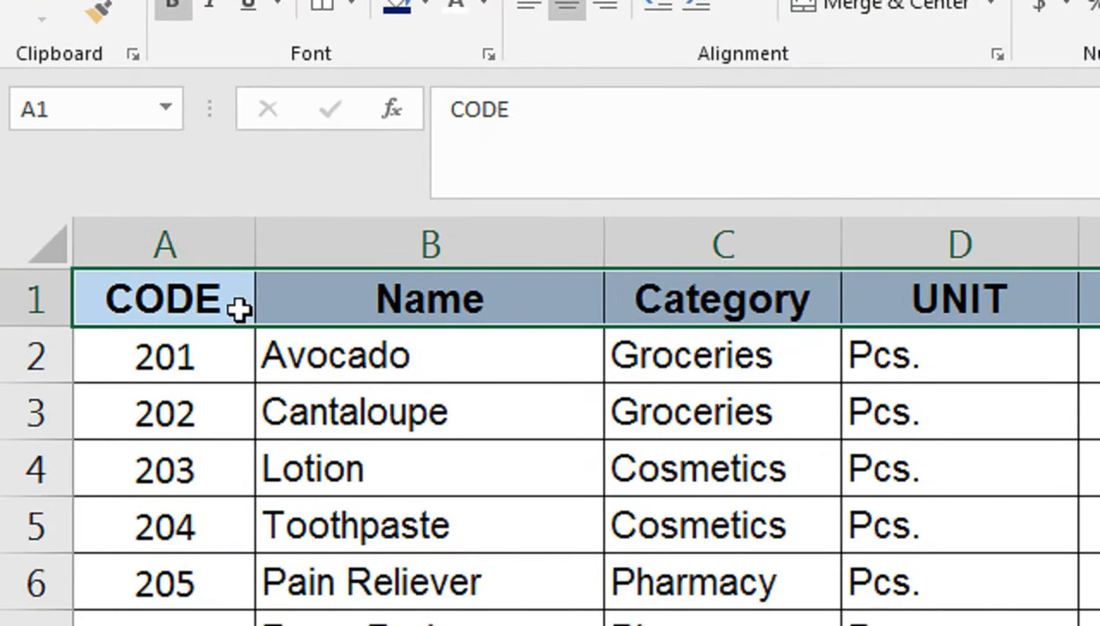
pyautogui.hotkey('ctrl', 'c')
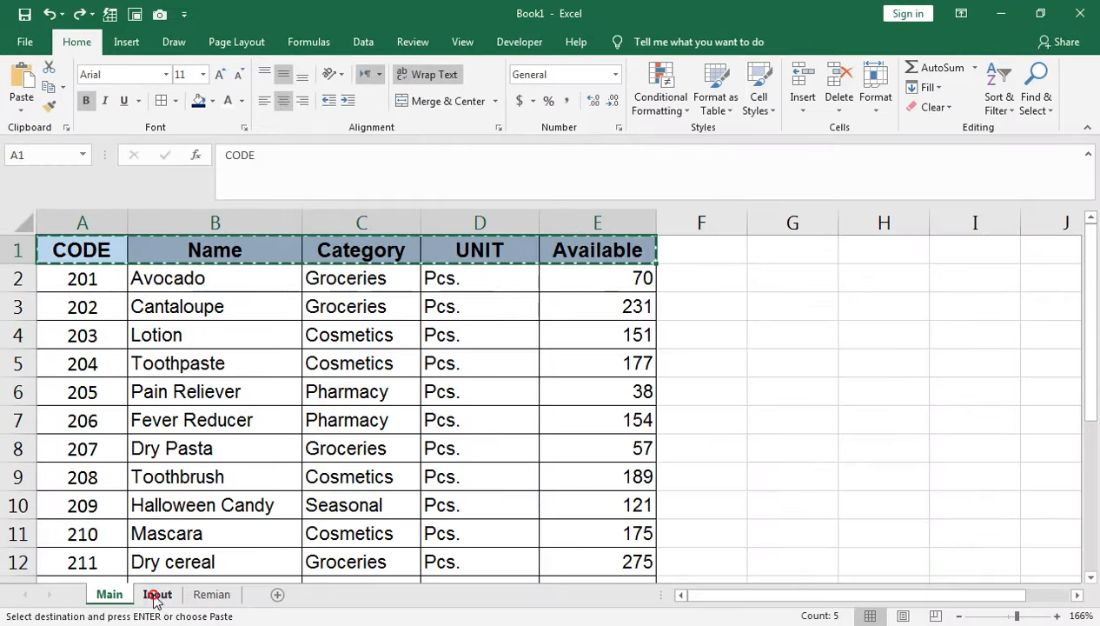
pyautogui.click(157, 596)
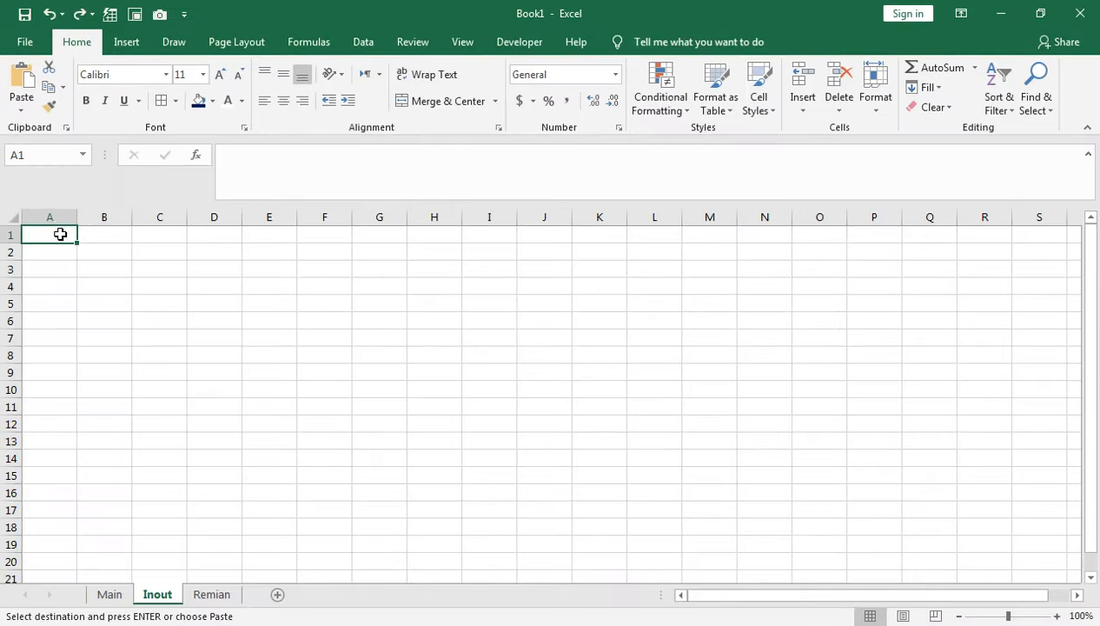
pyautogui.hotkey('ctrl', 'v')
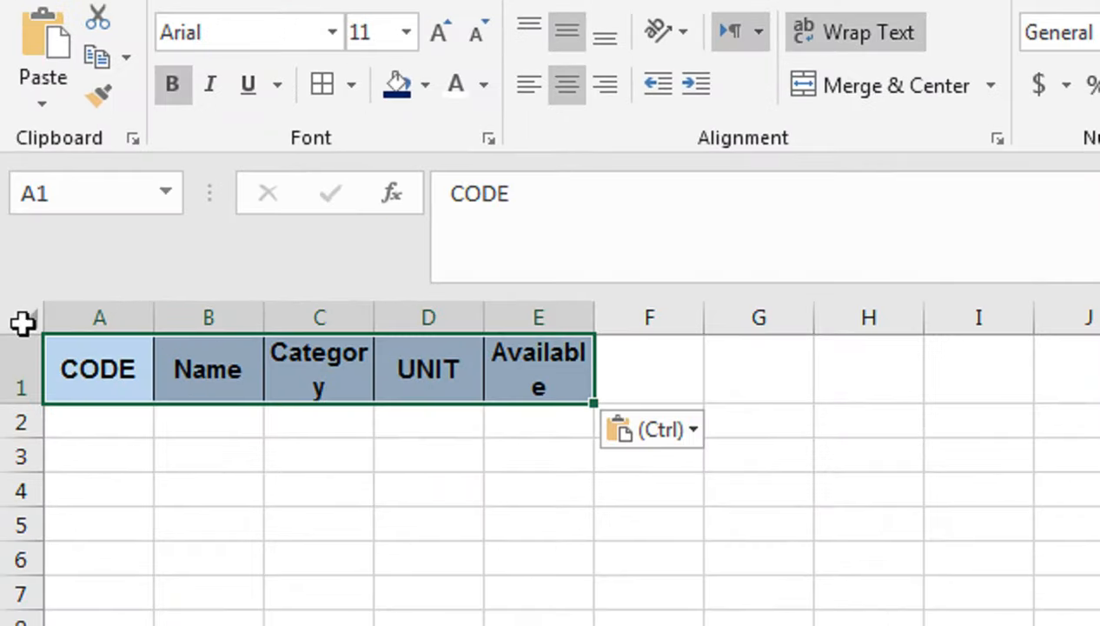
# Step: Widen all columns of the Inout sheet equally so that each heading fits on one line
pyautogui.click(15, 219)
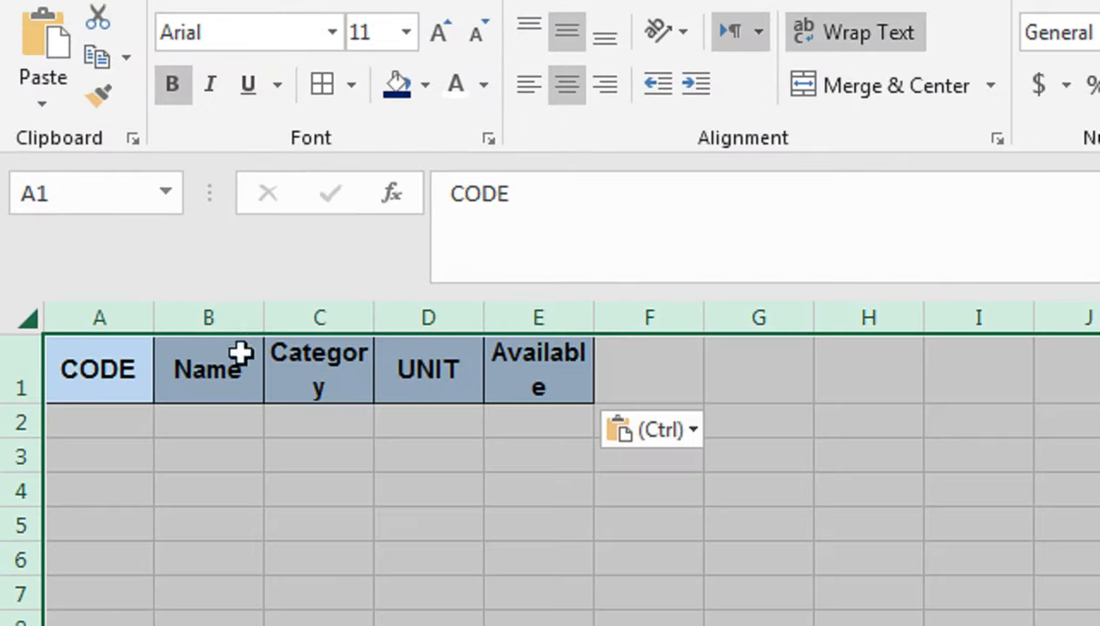
pyautogui.doubleClick(267, 311)
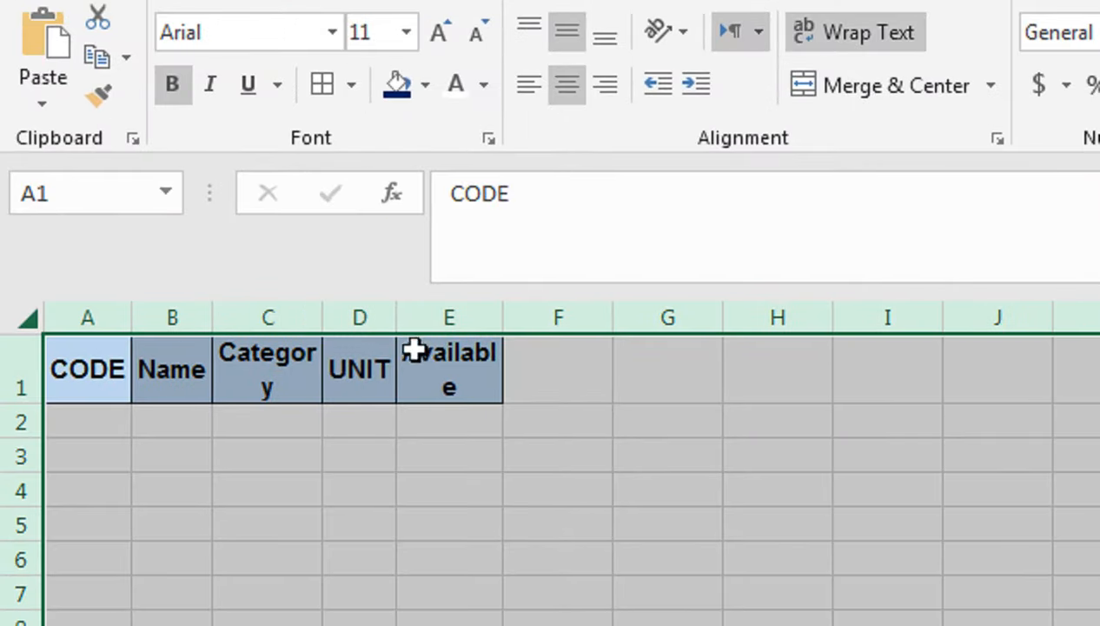
pyautogui.moveTo(394, 311); pyautogui.dragTo(522, 315)
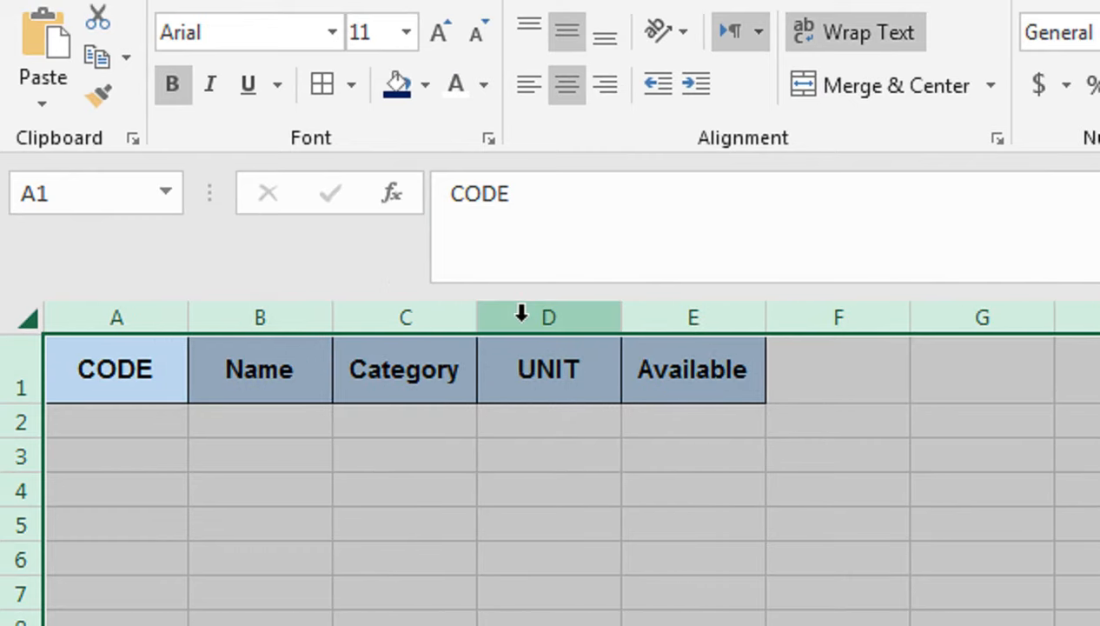
# Step: Insert a new column before the CODE column and enter the heading Date in A1
pyautogui.rightClick(97, 316)
pyautogui.click(180, 550)
pyautogui.click(108, 355)
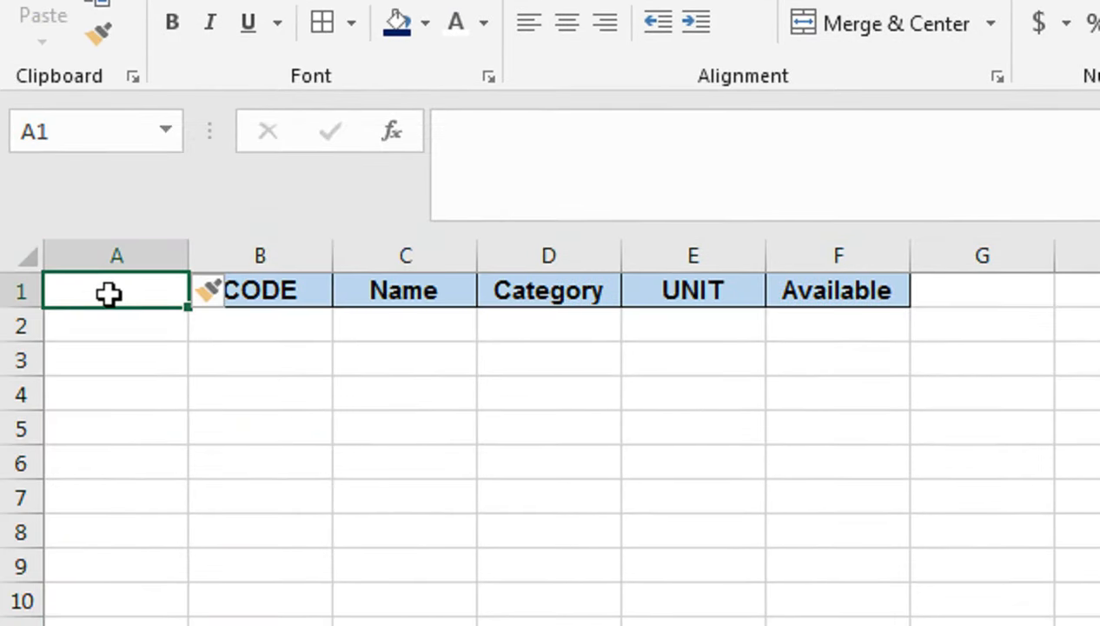
pyautogui.write('Date')
pyautogui.press('Tab')
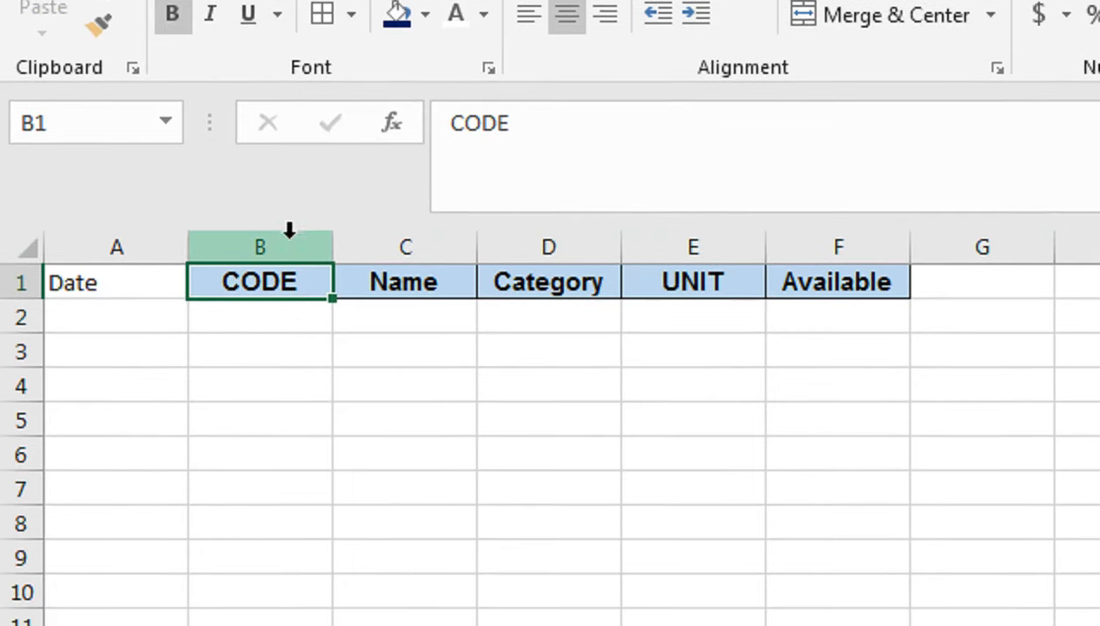
# Step: Insert an empty column between the Date and CODE columns for another heading
pyautogui.rightClick(287, 255)
pyautogui.click(361, 469)
pyautogui.click(285, 282)
pyautogui.write('ty')
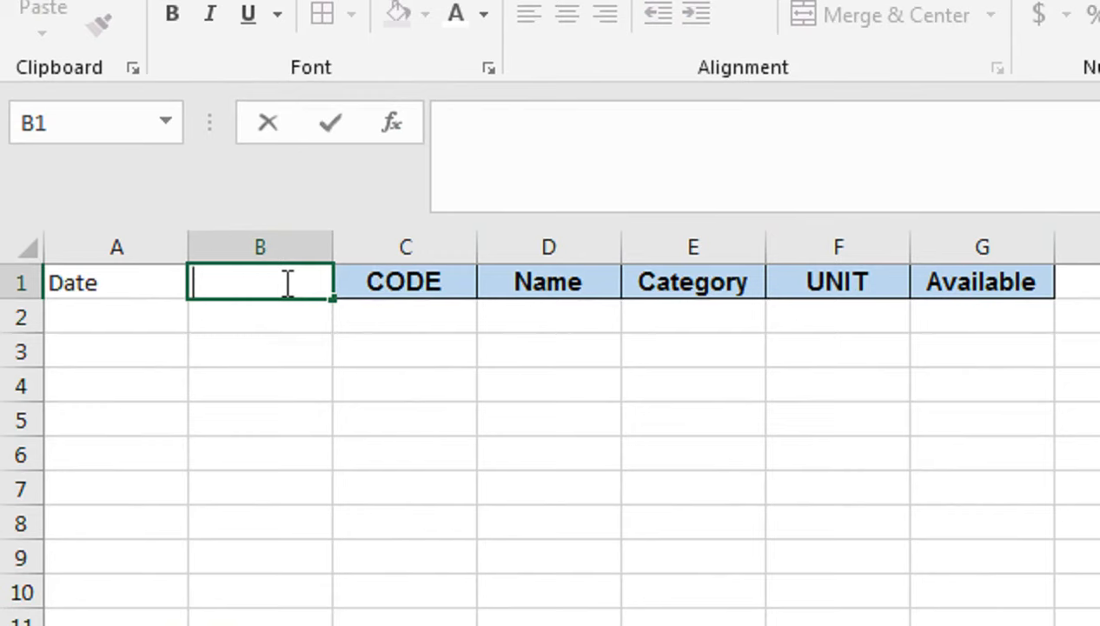
# Step: Change the heading in A1 to DATE and delete the empty column B beside it
pyautogui.press('Left')
pyautogui.write('DATE')
pyautogui.press('Right')
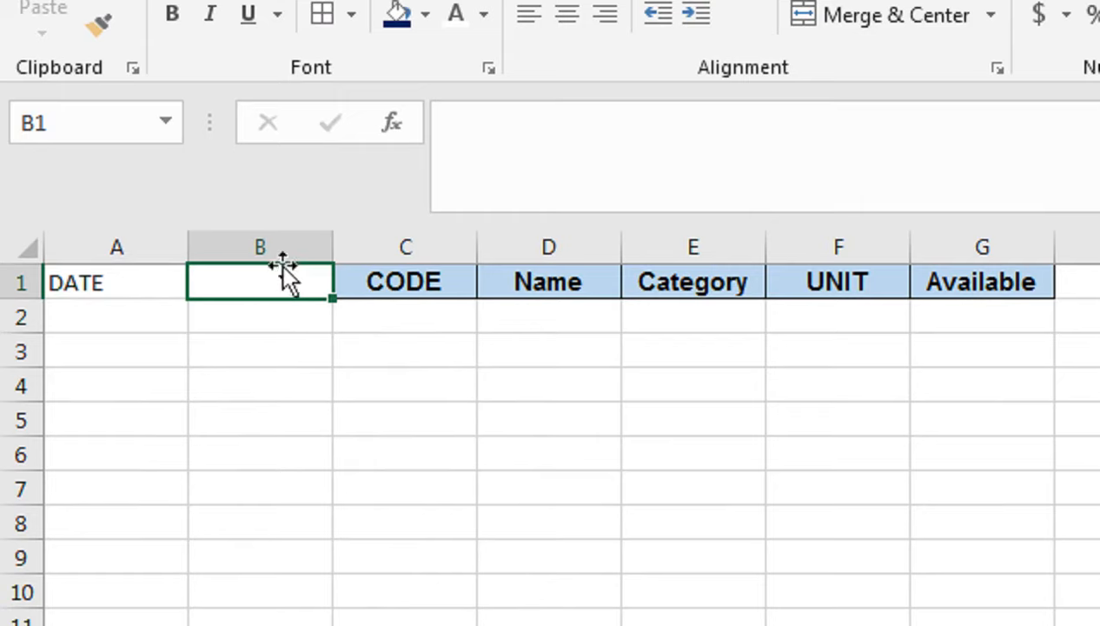
pyautogui.rightClick(280, 247)
pyautogui.click(383, 465)
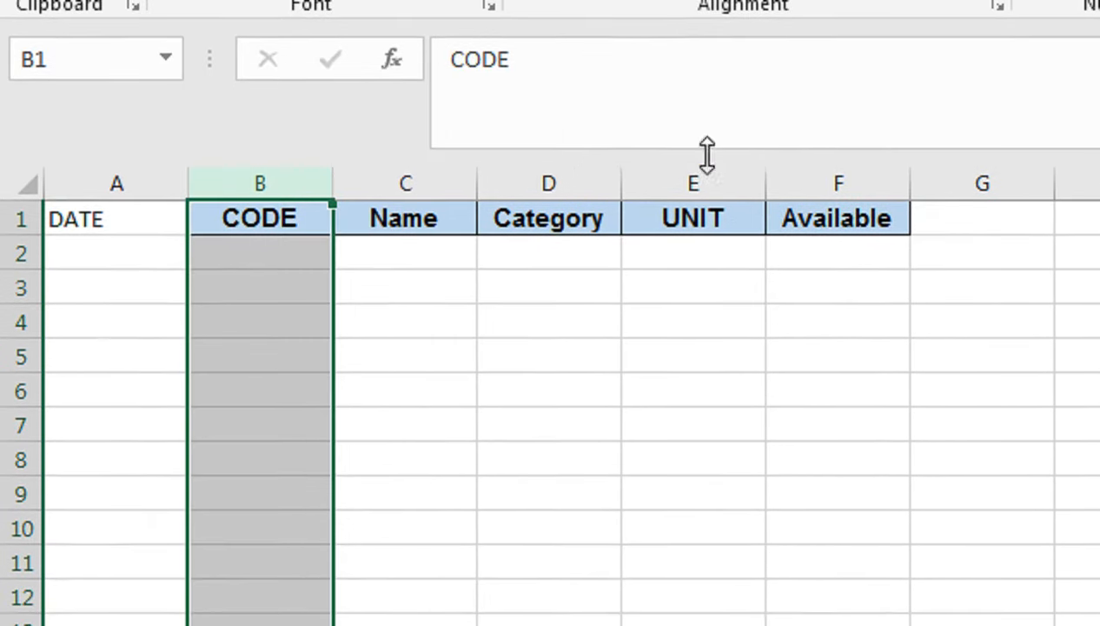
# Step: Insert a new column between UNIT and Available and enter the heading TYPE in F1
pyautogui.click(724, 178)
pyautogui.rightClick(794, 177)
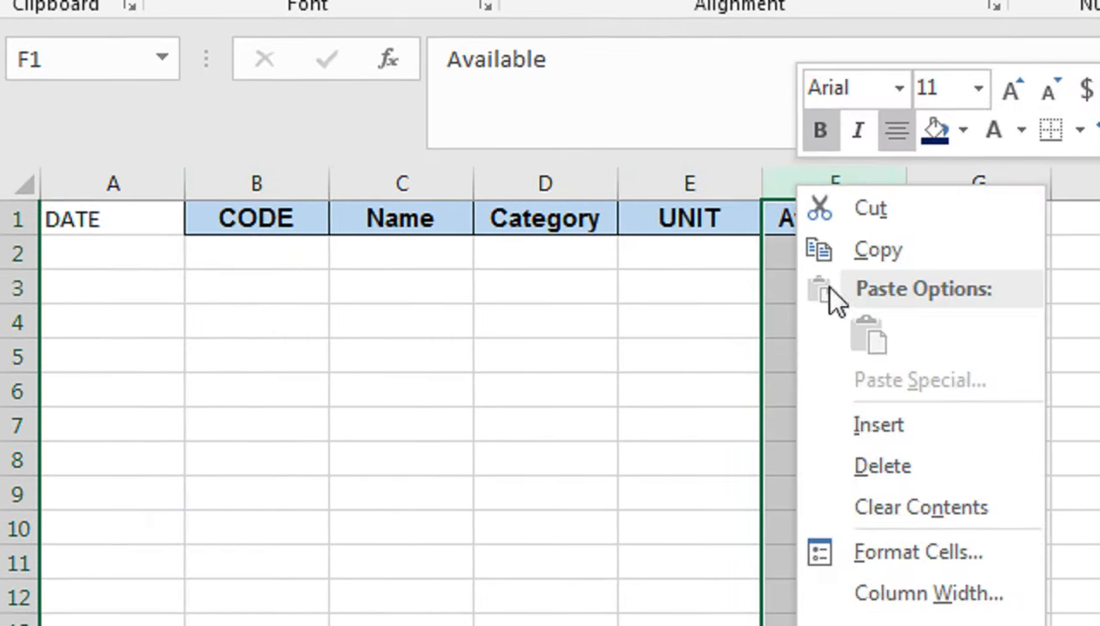
pyautogui.click(868, 426)
pyautogui.click(759, 219)
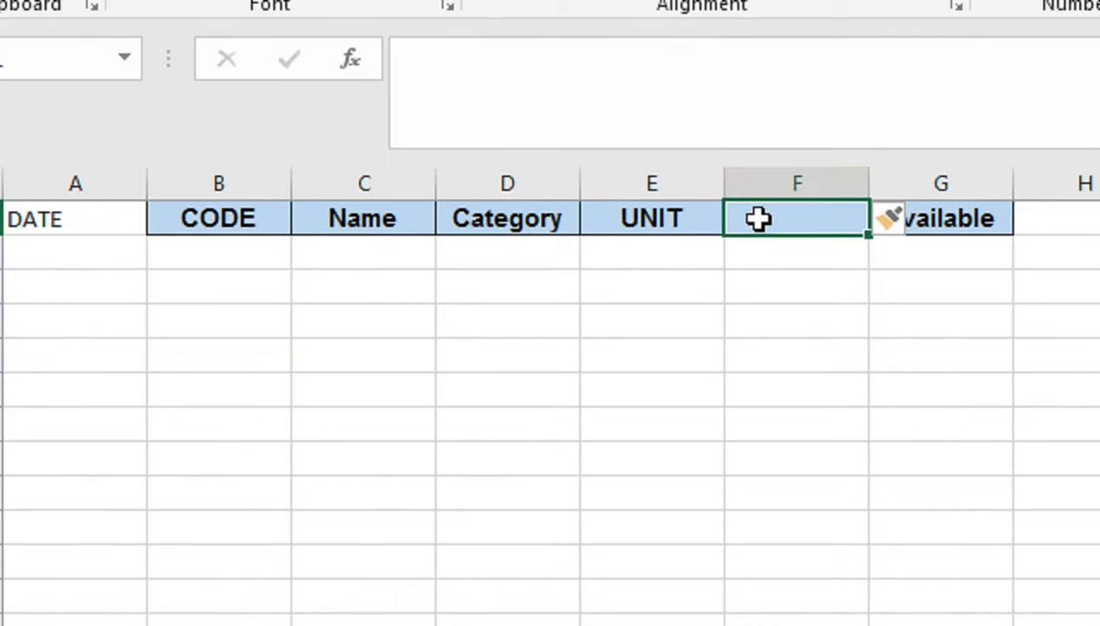
pyautogui.write('TYPE')
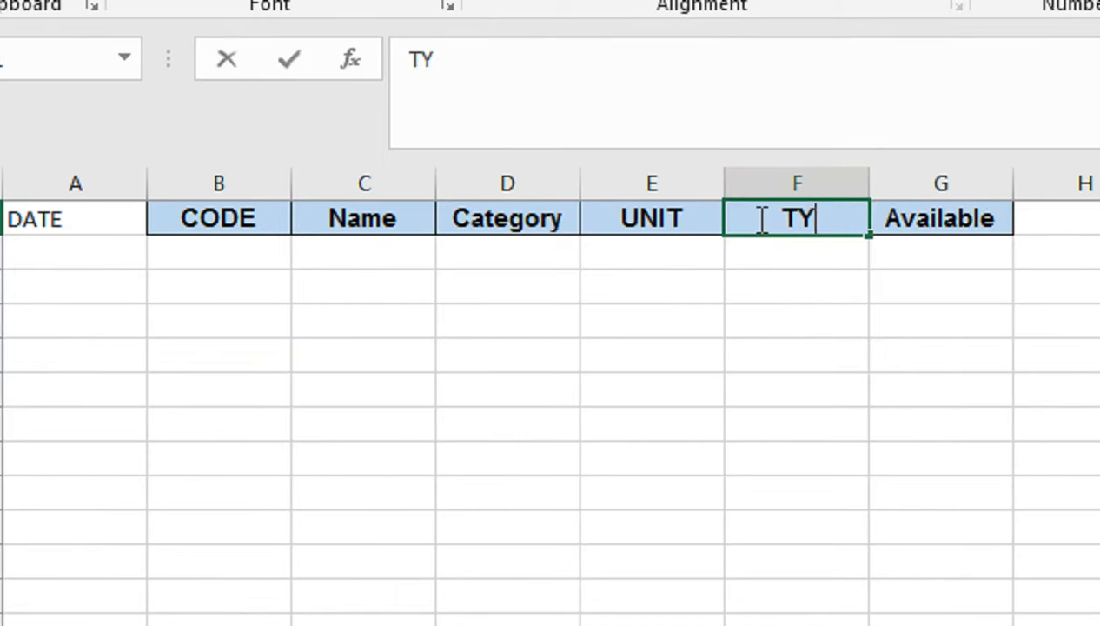
pyautogui.press('Return')
# Step: Apply the CODE heading's formatting to the DATE heading in A1 with Format Painter
pyautogui.press('Left')
pyautogui.press('Left')
pyautogui.press('Left')
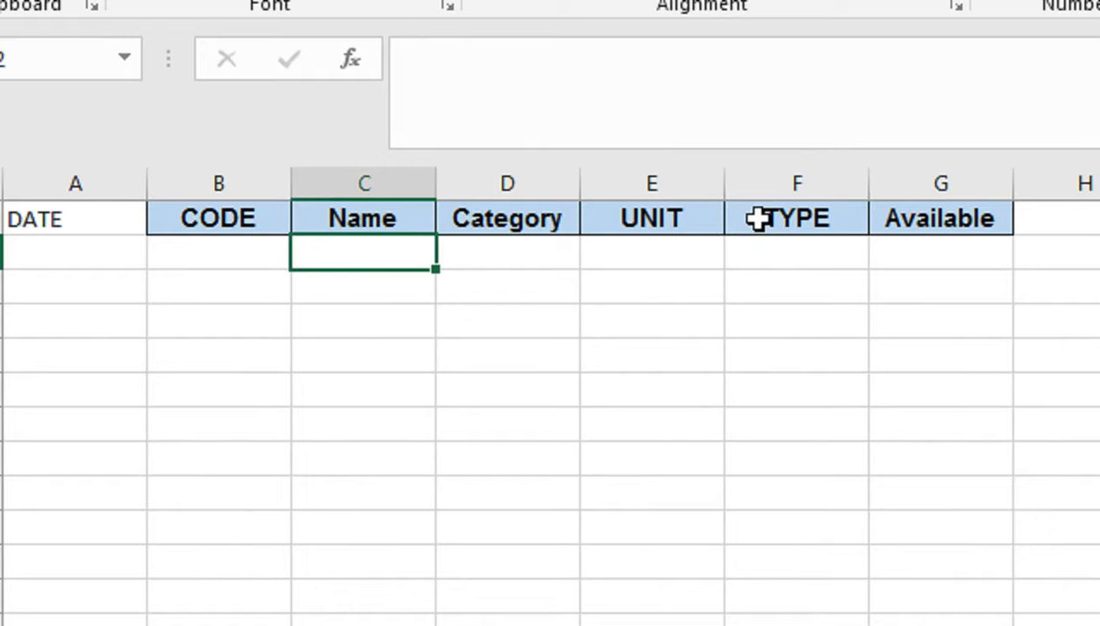
pyautogui.click(190, 211)
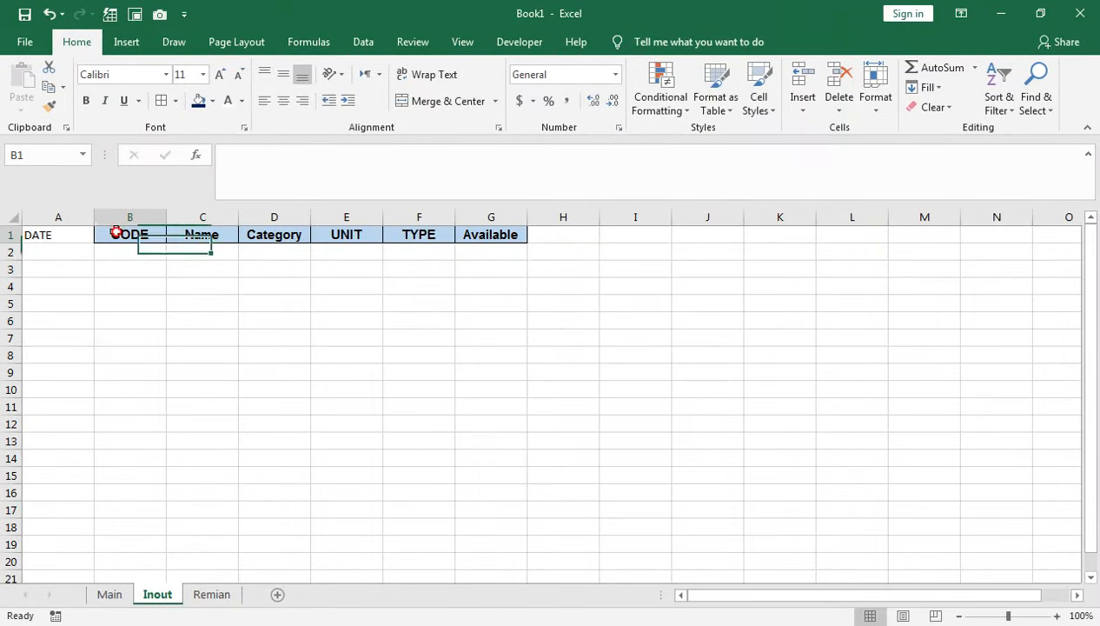
pyautogui.click(51, 107)
pyautogui.click(54, 236)
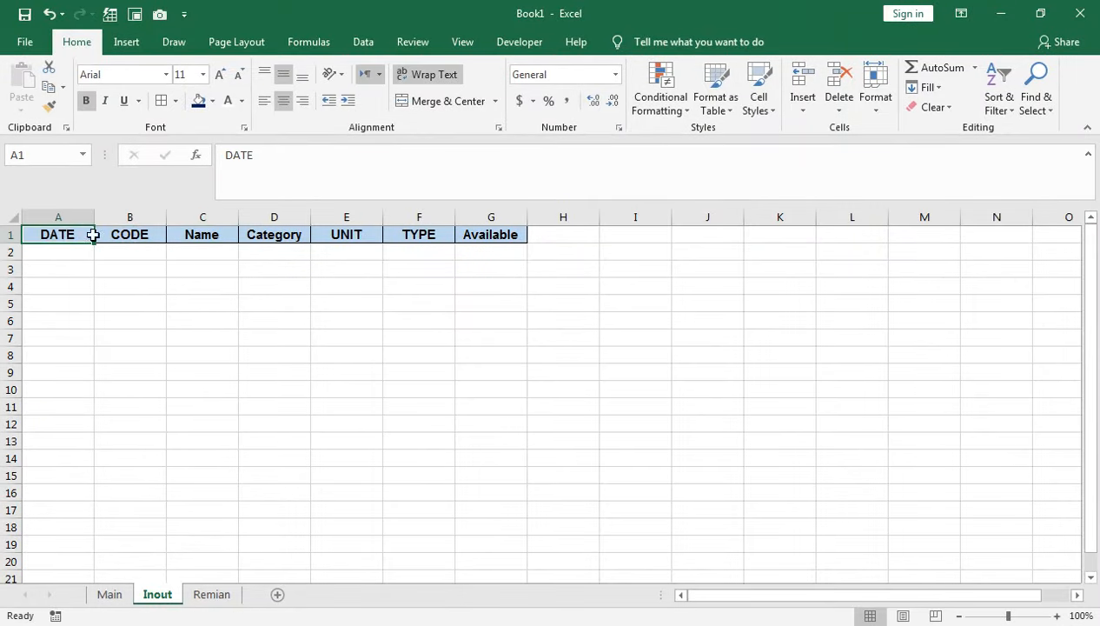
# Step: Enter =IF(B2="","",TODAY()) in A2 so the date fills in when a code exists
pyautogui.click(1016, 618)
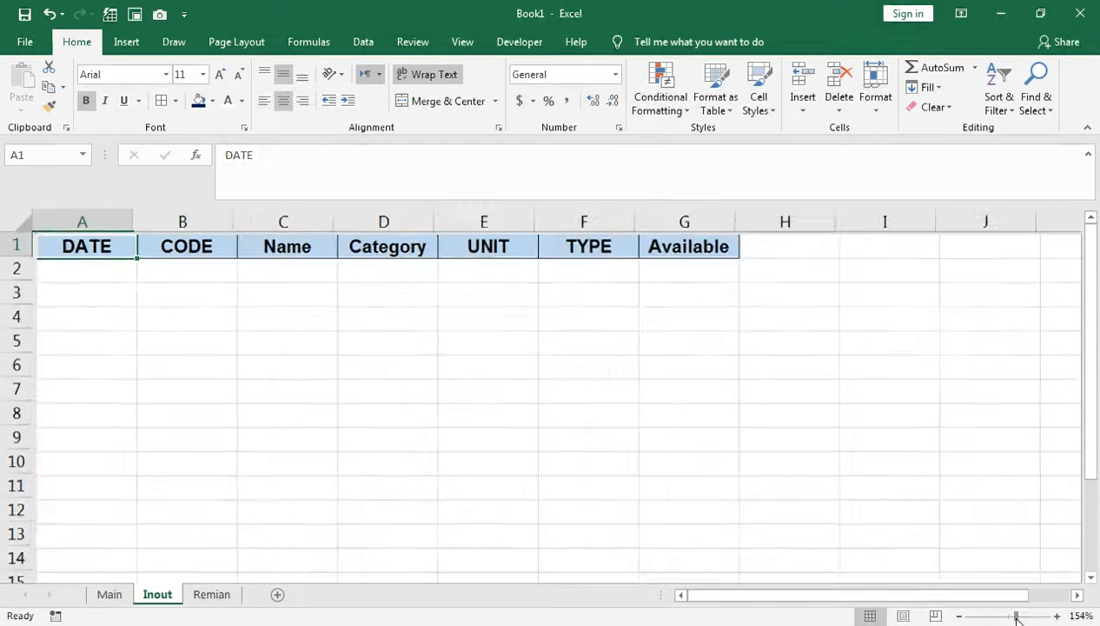
pyautogui.click(95, 275)
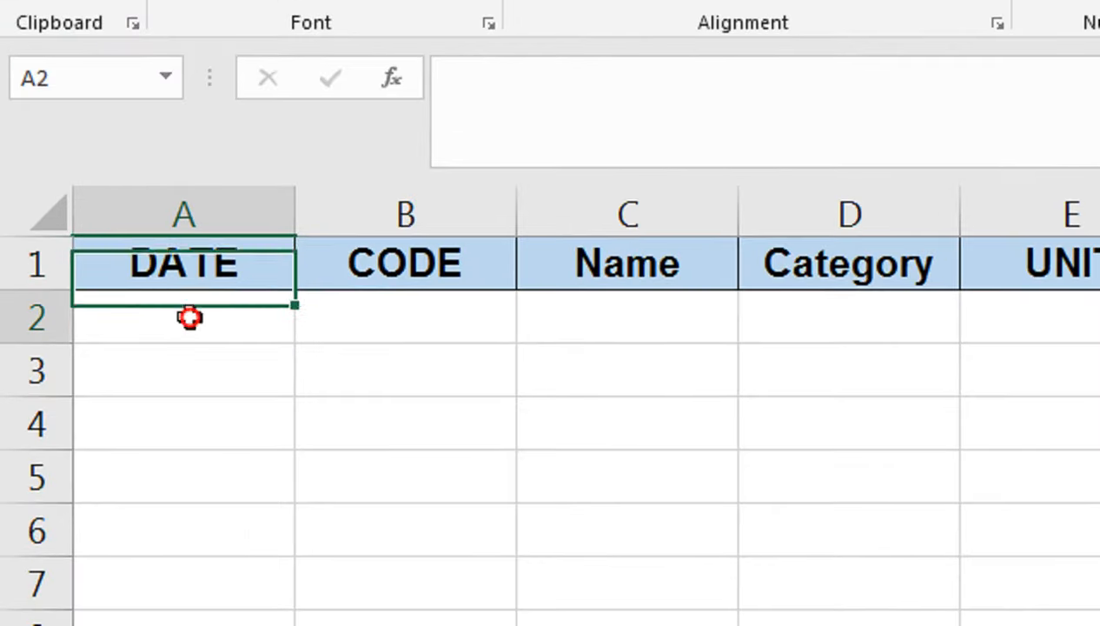
pyautogui.click(383, 310)
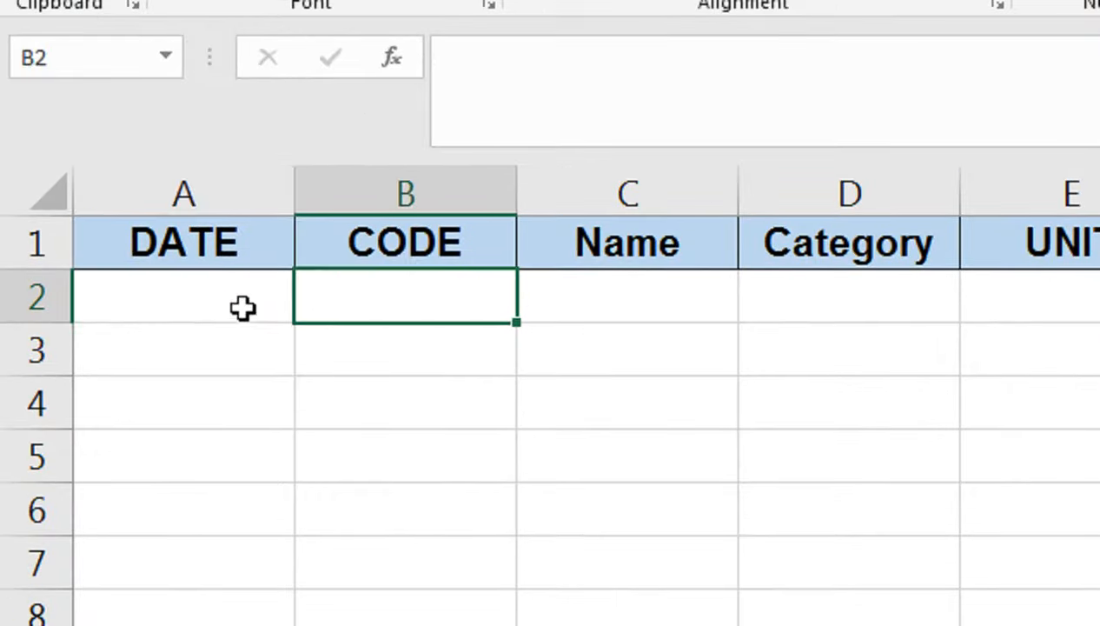
pyautogui.click(124, 275)
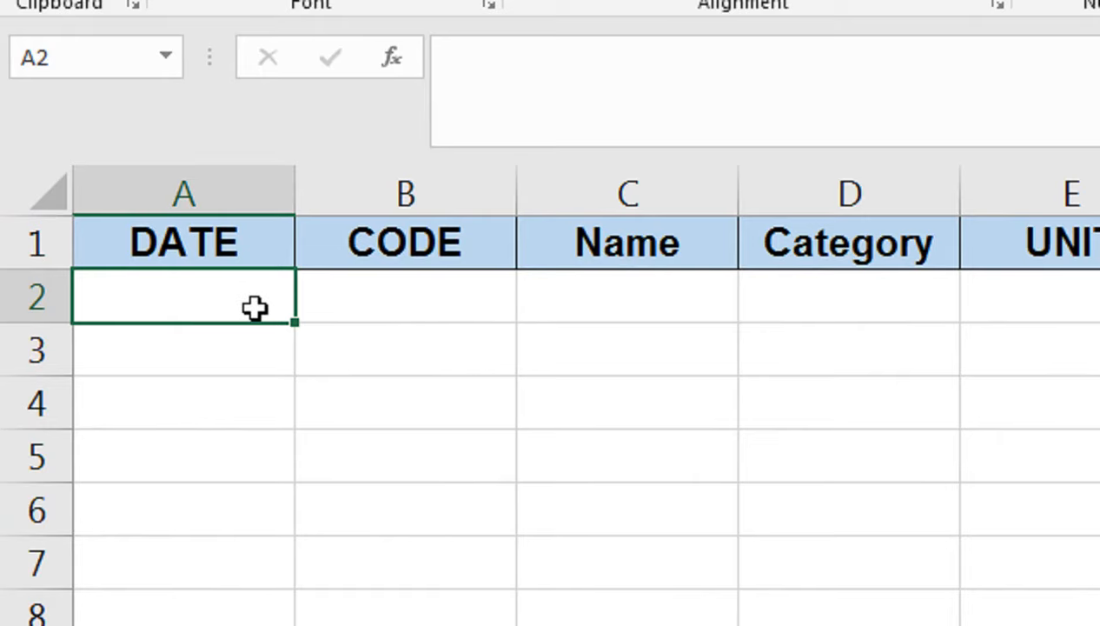
pyautogui.write('=IF(')
pyautogui.press('Right')
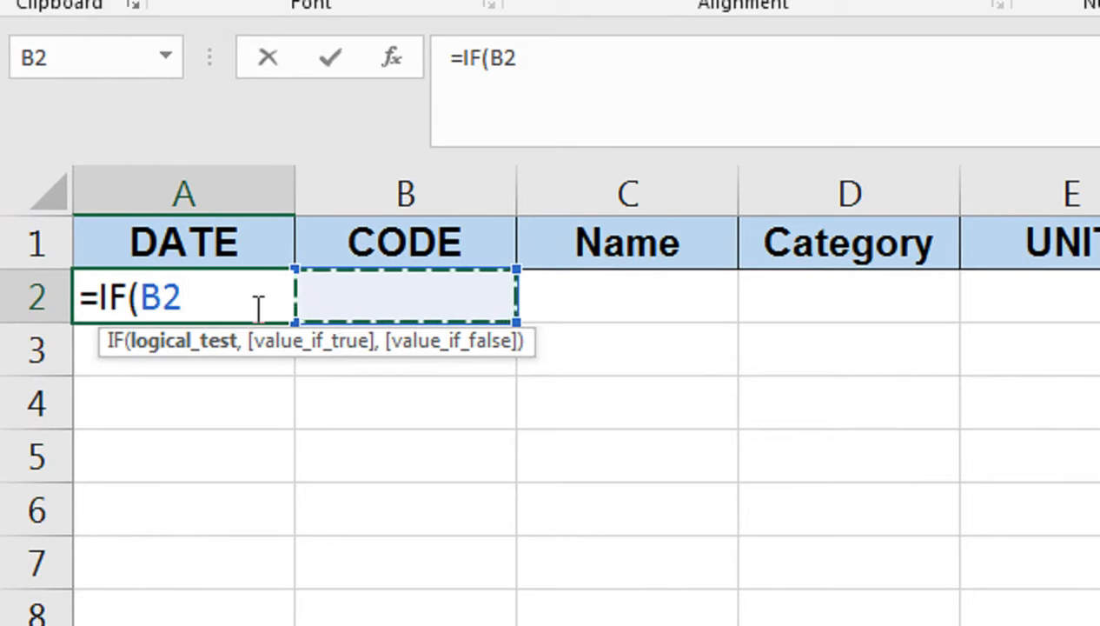
pyautogui.write('="","",TODAY(')
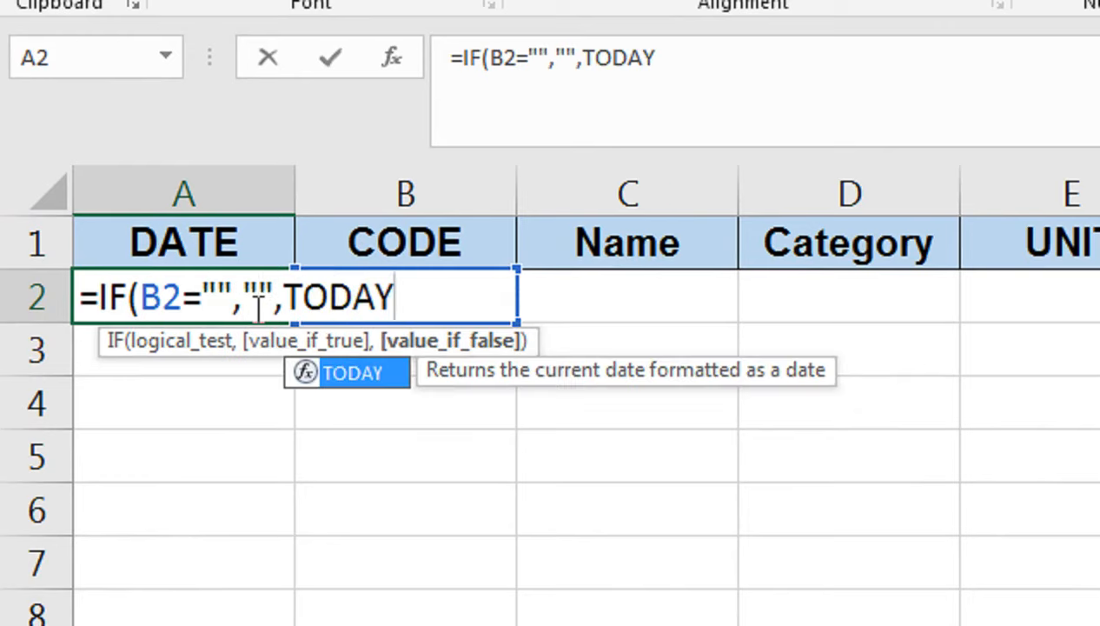
pyautogui.write(')')
pyautogui.press('Return')
pyautogui.press('Return')
# Step: Add list data validation to the CODE cells from B2 downward, using the item codes on the Main sheet as the source
pyautogui.click(254, 307)
pyautogui.press('Right')
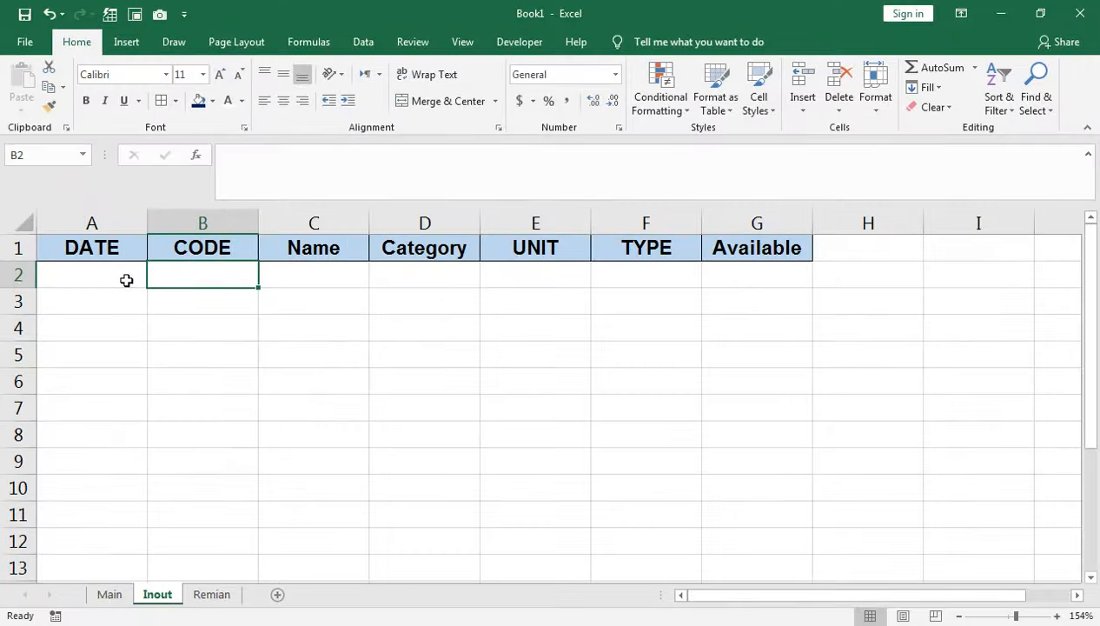
pyautogui.hotkey('shift', 'Down')
pyautogui.hotkey('shift', 'Down')
pyautogui.hotkey('shift', 'Down')
pyautogui.hotkey('shift', 'Down')
pyautogui.hotkey('shift', 'Down')
pyautogui.hotkey('shift', 'Down')
pyautogui.hotkey('shift', 'Down')
pyautogui.hotkey('shift', 'Down')
pyautogui.hotkey('shift', 'Down')
pyautogui.hotkey('shift', 'Down')
pyautogui.hotkey('shift', 'Down')
pyautogui.hotkey('shift', 'Down')
pyautogui.hotkey('shift', 'Down')
pyautogui.hotkey('shift', 'Down')
pyautogui.hotkey('shift', 'Down')
pyautogui.hotkey('shift', 'Down')
pyautogui.hotkey('shift', 'Down')
pyautogui.hotkey('shift', 'Down')
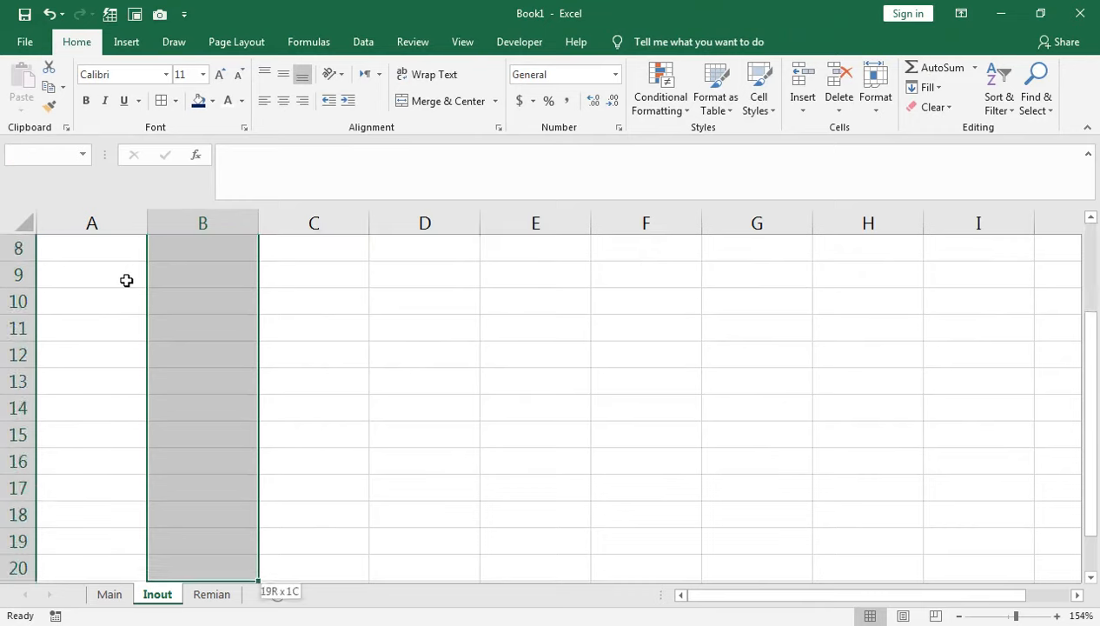
pyautogui.hotkey('shift', 'Down')
pyautogui.hotkey('shift', 'Down')
pyautogui.hotkey('shift', 'Down')
pyautogui.hotkey('shift', 'Down')
pyautogui.hotkey('shift', 'Down')
pyautogui.hotkey('shift', 'Down')
pyautogui.hotkey('shift', 'Down')
pyautogui.hotkey('shift', 'Down')
pyautogui.hotkey('shift', 'Down')
pyautogui.hotkey('shift', 'Down')
pyautogui.hotkey('shift', 'Down')
pyautogui.hotkey('shift', 'Down')
pyautogui.hotkey('shift', 'Down')
pyautogui.hotkey('shift', 'Down')
pyautogui.hotkey('shift', 'Down')
pyautogui.hotkey('shift', 'Down')
pyautogui.hotkey('shift', 'Down')
pyautogui.hotkey('shift', 'Down')
pyautogui.hotkey('shift', 'Down')
pyautogui.hotkey('shift', 'Down')
pyautogui.scroll(14, 126, 281)
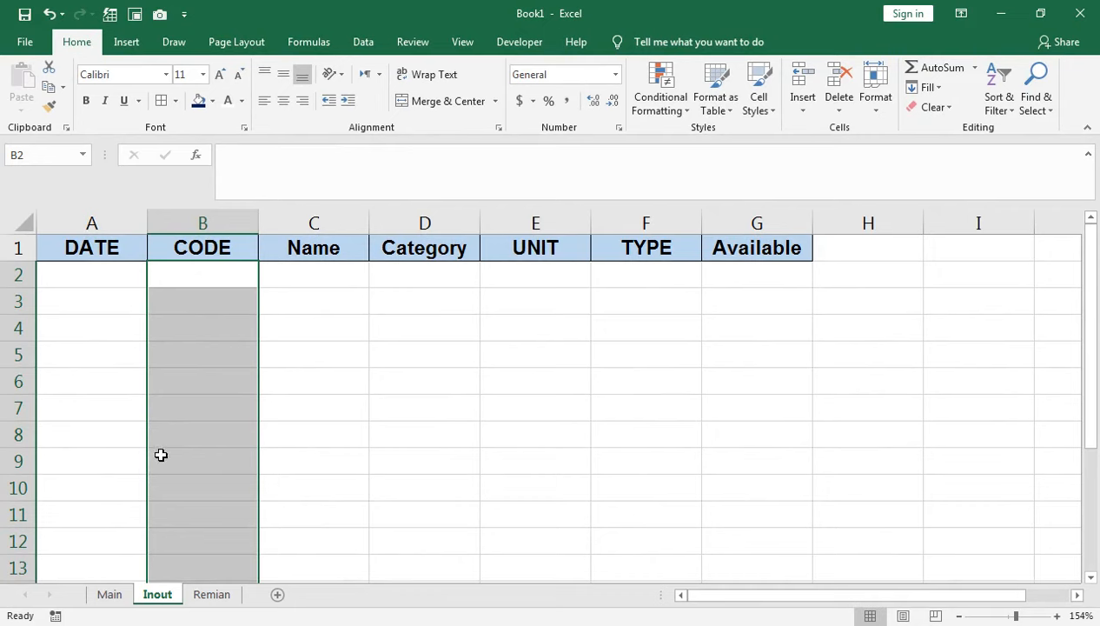
pyautogui.click(367, 46)
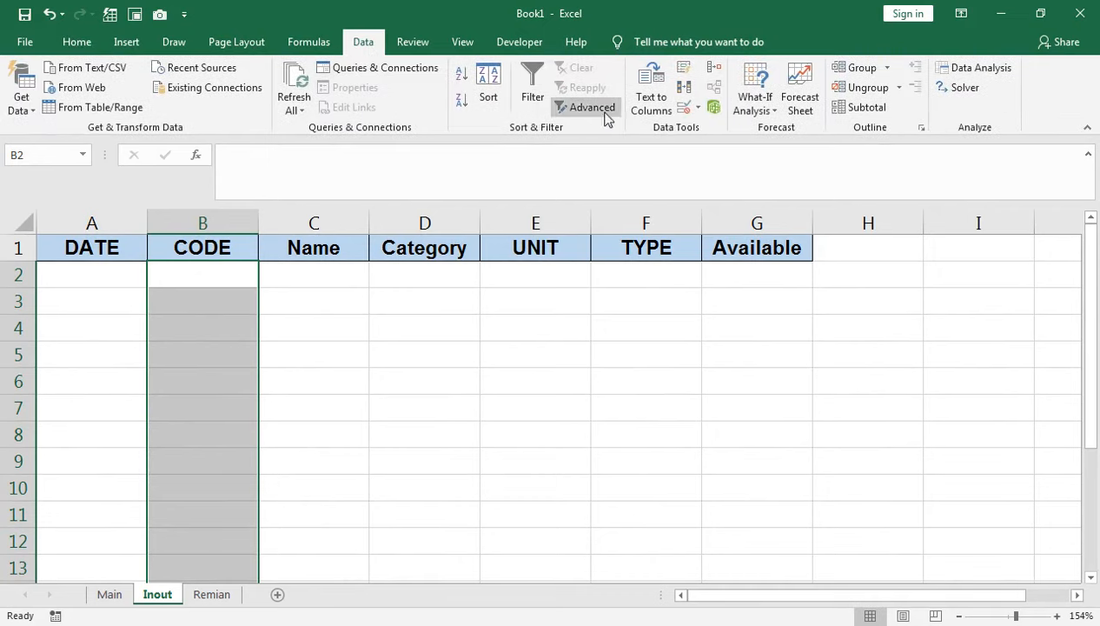
pyautogui.click(692, 110)
pyautogui.click(698, 128)
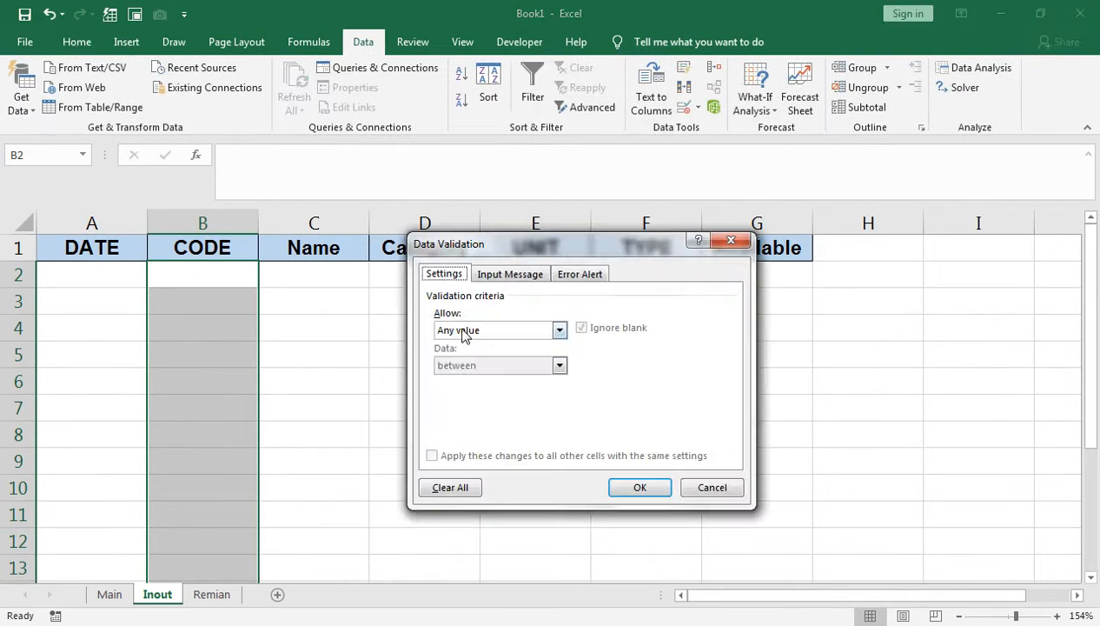
pyautogui.click(463, 332)
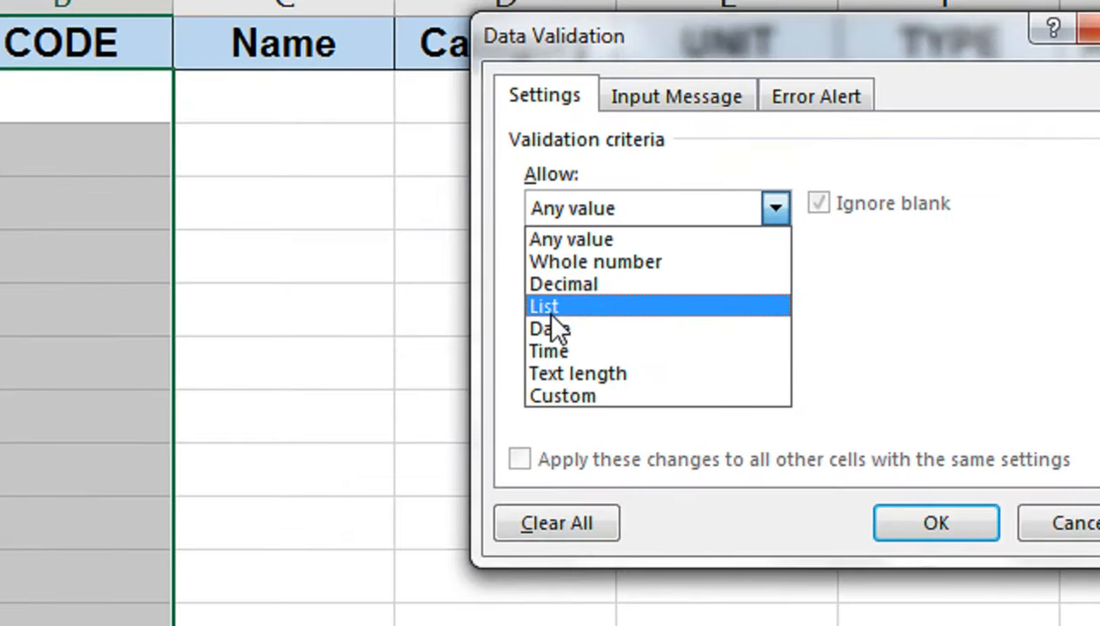
pyautogui.click(447, 380)
pyautogui.click(449, 397)
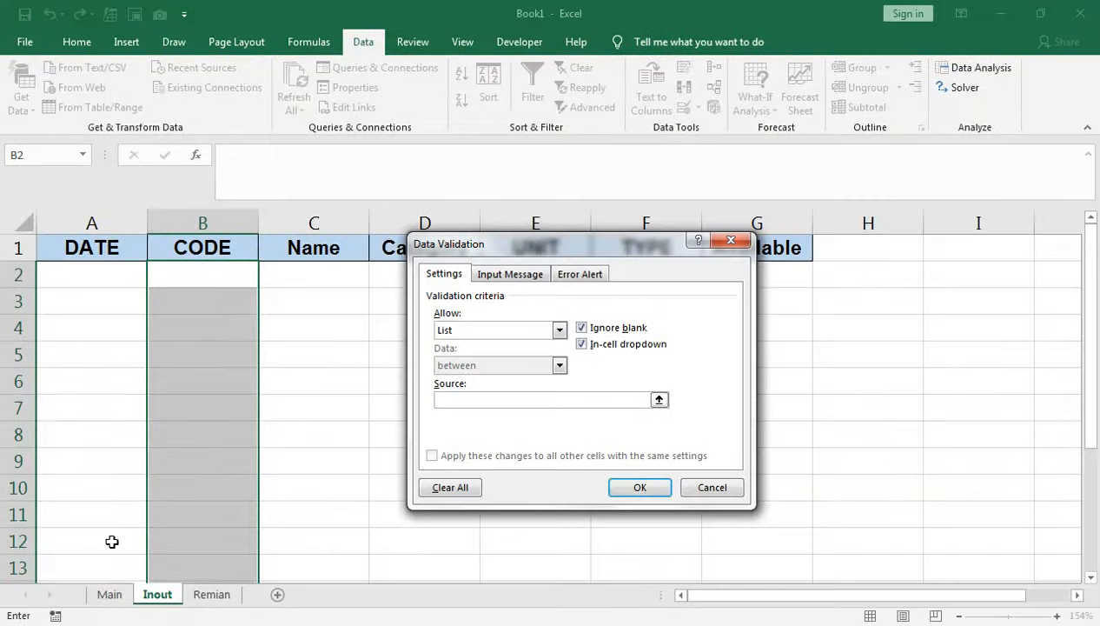
pyautogui.click(106, 594)
pyautogui.moveTo(83, 279); pyautogui.dragTo(91, 548)
pyautogui.click(639, 487)
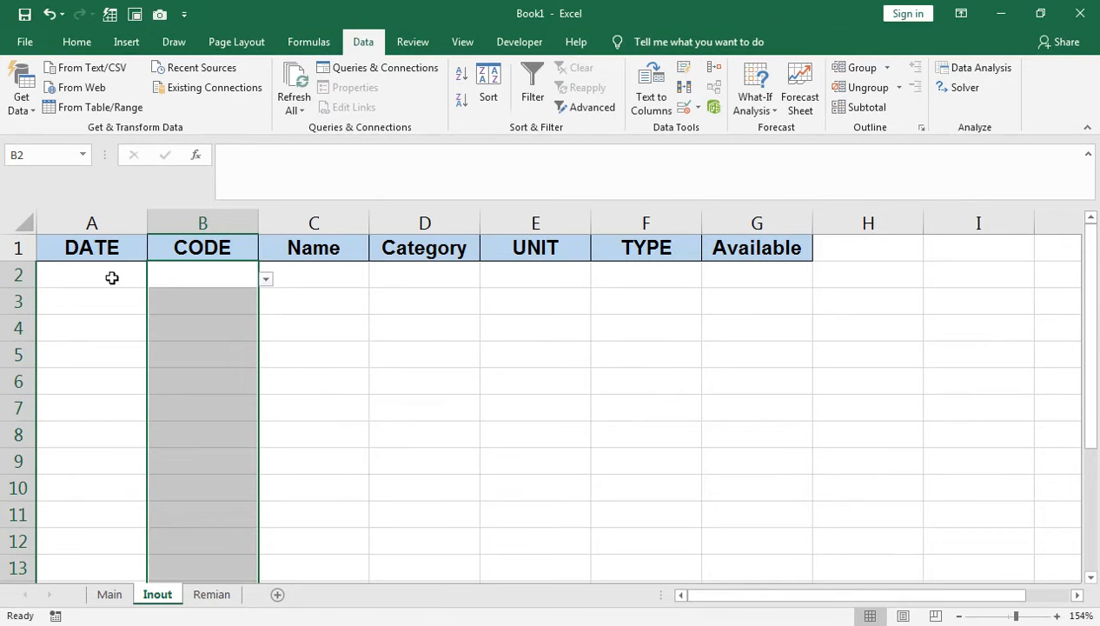
# Step: Apply all borders to the range A2:G54 beneath the headings
pyautogui.scroll(-18, 150, 355)
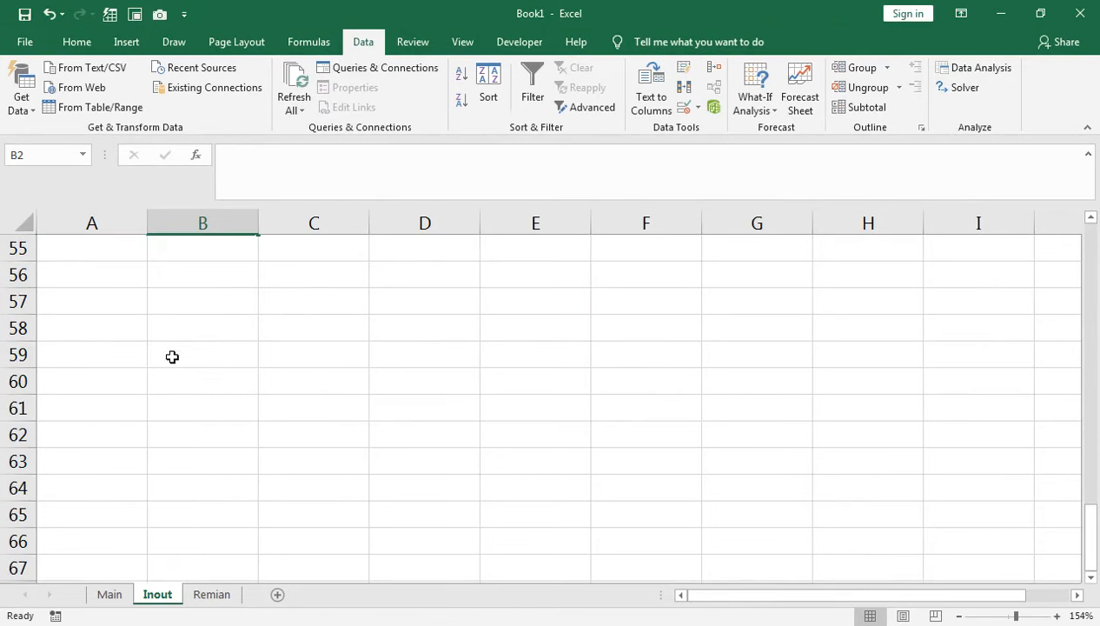
pyautogui.scroll(3, 172, 357)
pyautogui.click(119, 465)
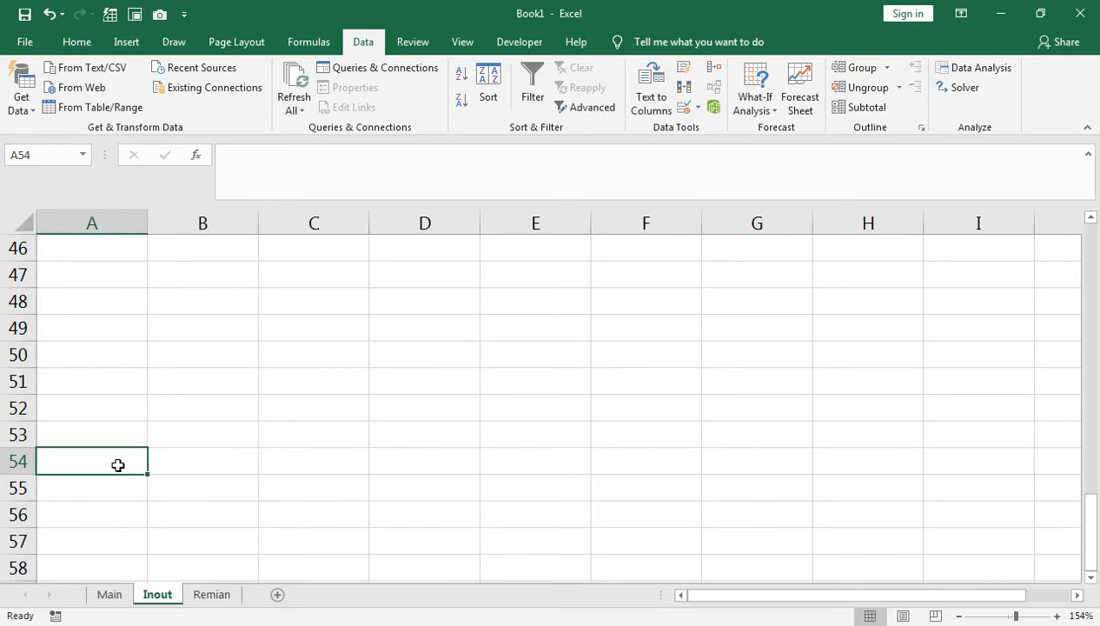
pyautogui.hotkey('shift', 'Right')
pyautogui.hotkey('shift', 'Right')
pyautogui.hotkey('shift', 'Right')
pyautogui.hotkey('shift', 'Right')
pyautogui.hotkey('shift', 'Right')
pyautogui.hotkey('shift', 'Right')
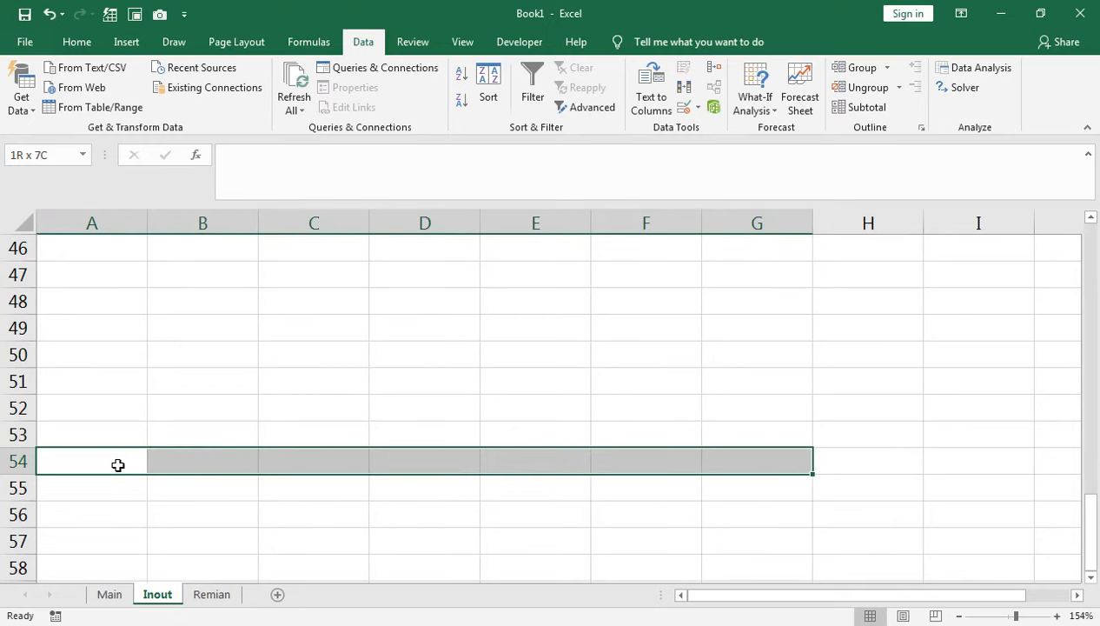
pyautogui.hotkey('ctrl', 'shift', 'Up')
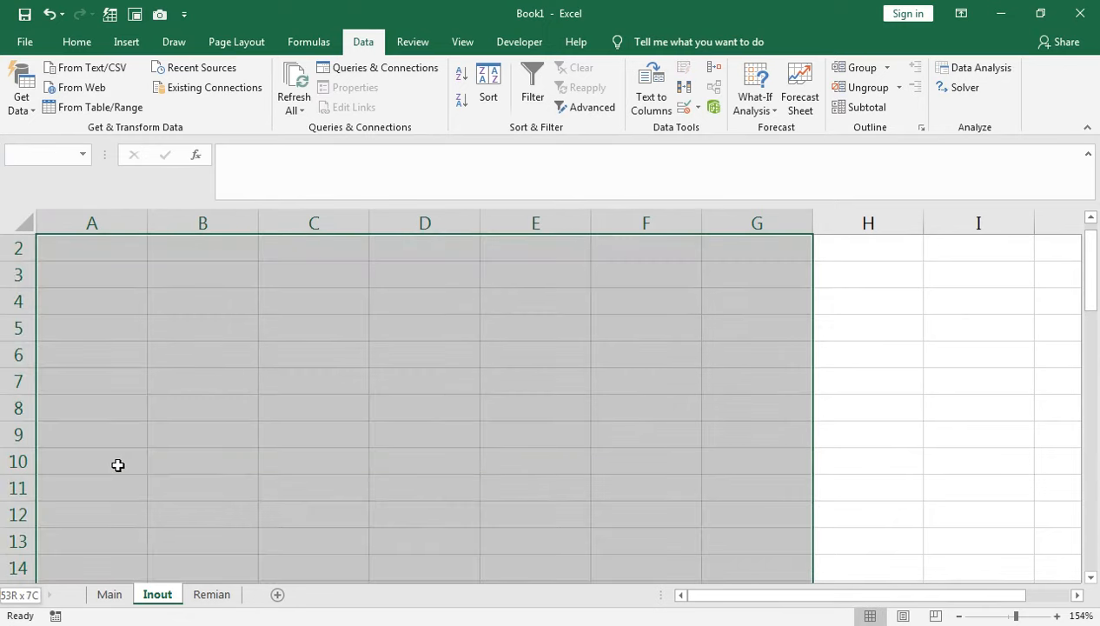
pyautogui.scroll(1, 117, 464)
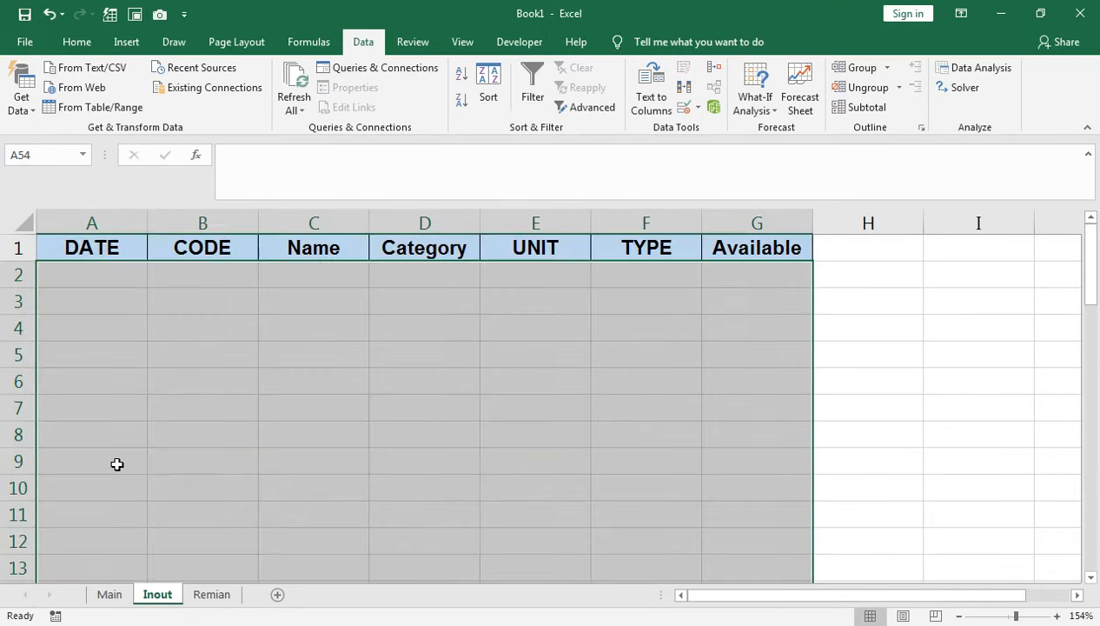
pyautogui.click(77, 42)
pyautogui.click(162, 101)
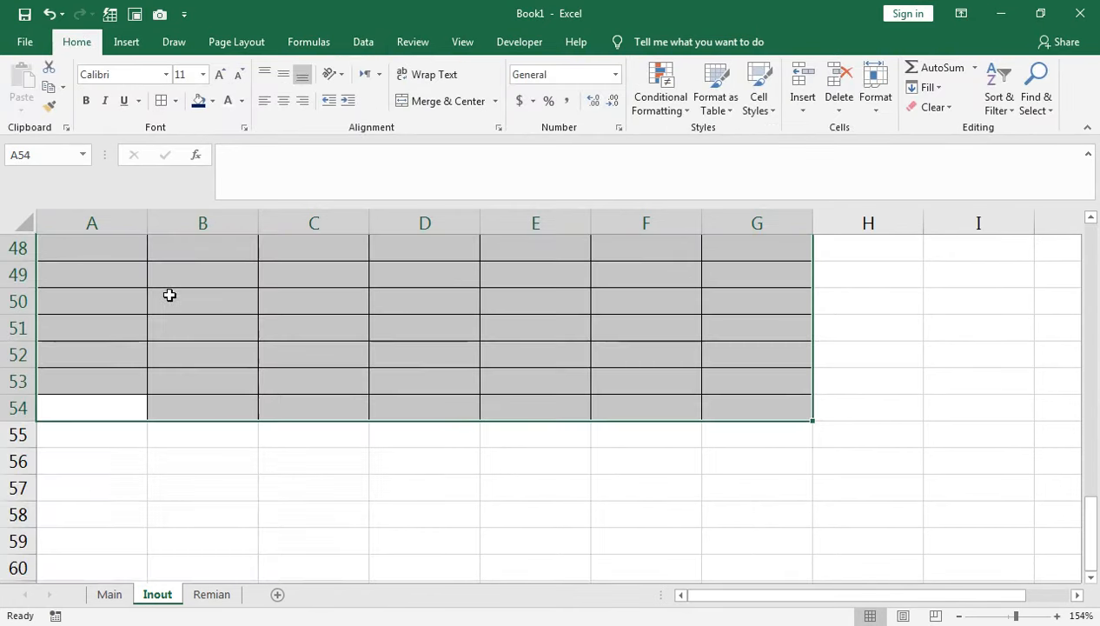
# Step: Choose code 201 from the dropdown list in B2
pyautogui.click(169, 318)
pyautogui.hotkey('ctrl', 'Up')
pyautogui.press('Left')
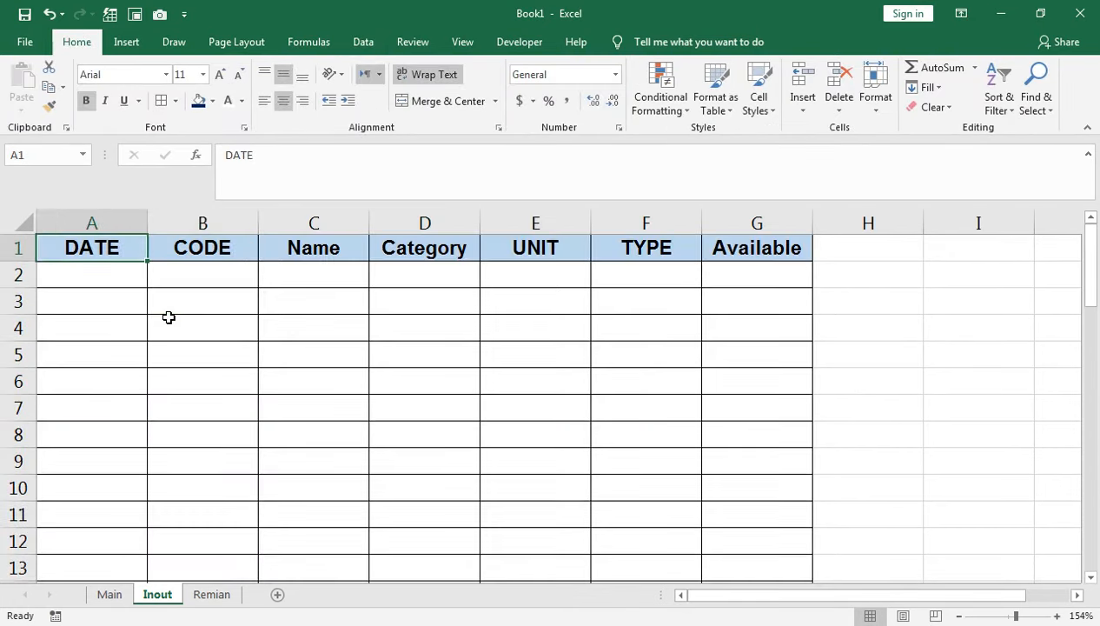
pyautogui.press('Down')
pyautogui.press('Right')
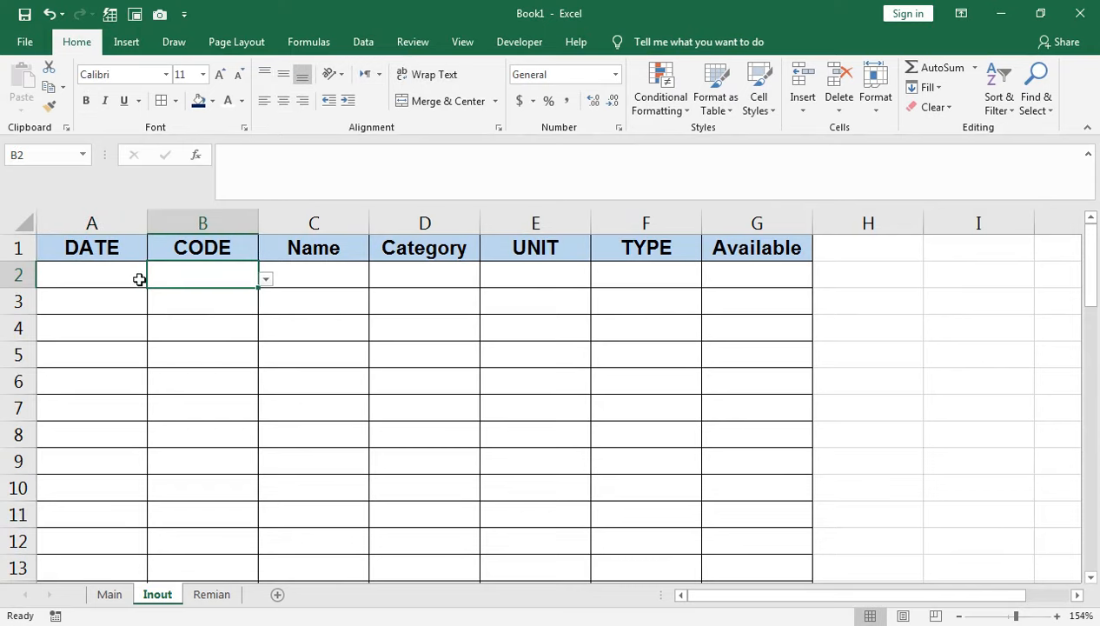
pyautogui.click(267, 280)
pyautogui.click(207, 301)
# Step: Format the whole DATE column as day-month-year dates, such as 15-Apr-21
pyautogui.click(124, 285)
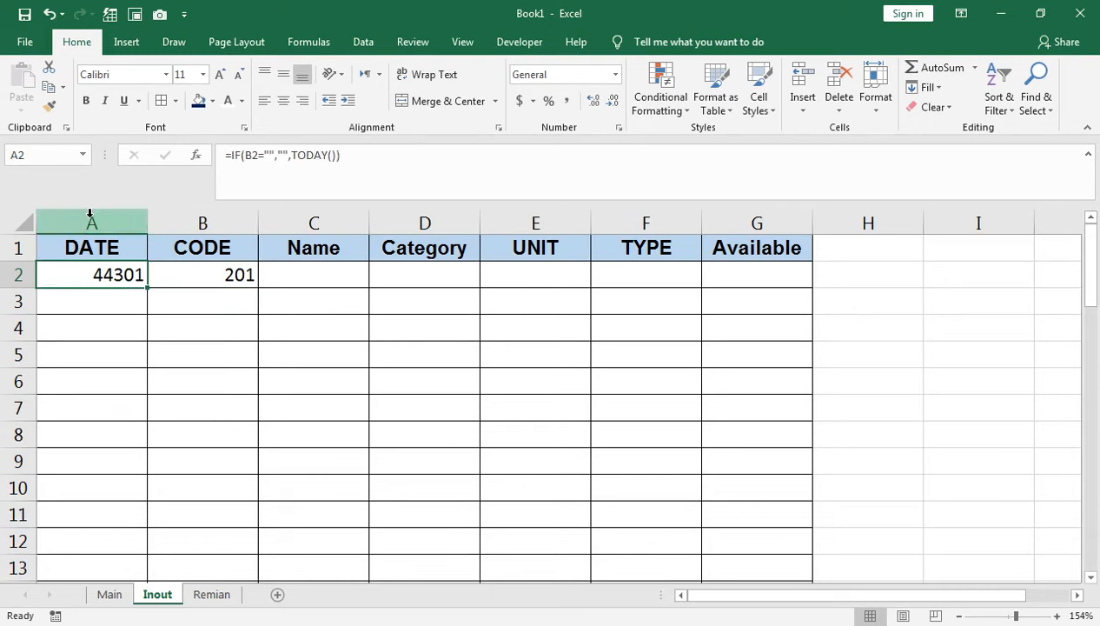
pyautogui.click(89, 217)
pyautogui.hotkey('ctrl', 'shift', '3')
pyautogui.click(93, 301)
pyautogui.click(226, 294)
pyautogui.click(285, 276)
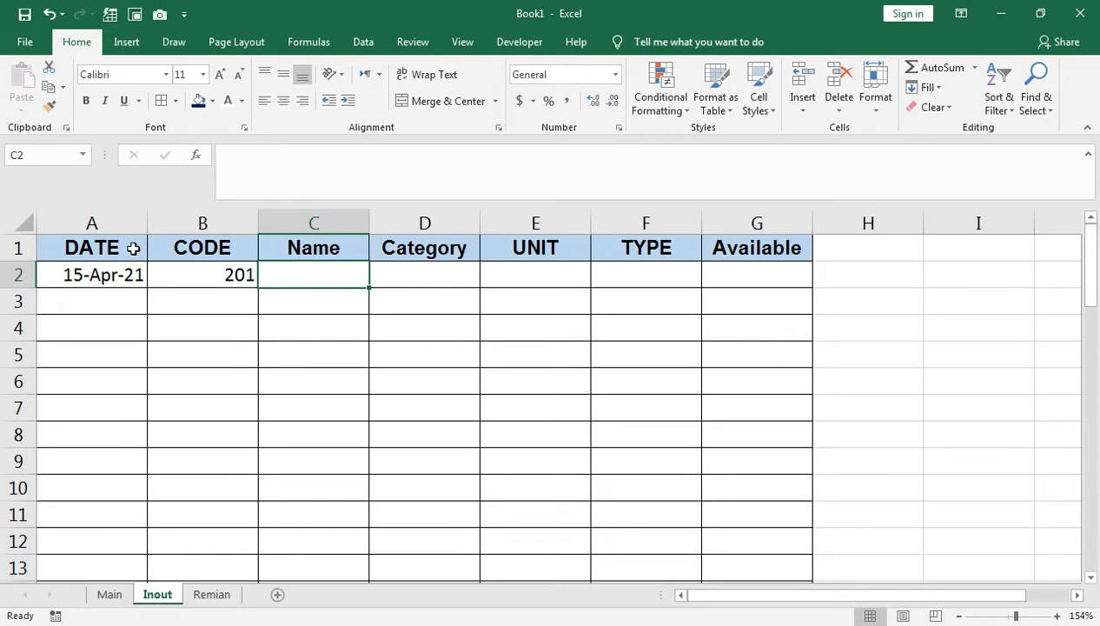
# Step: Begin a VLOOKUP formula in C2 with B2 as the lookup value and Main!A1:E21 as the table range
pyautogui.click(223, 276)
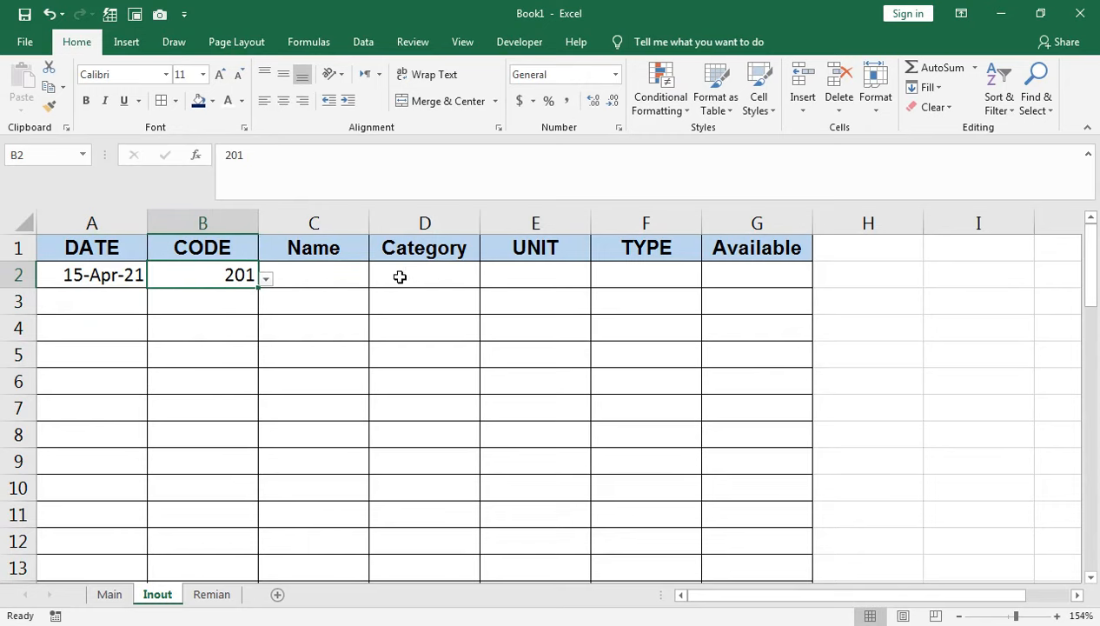
pyautogui.click(519, 282)
pyautogui.click(349, 271)
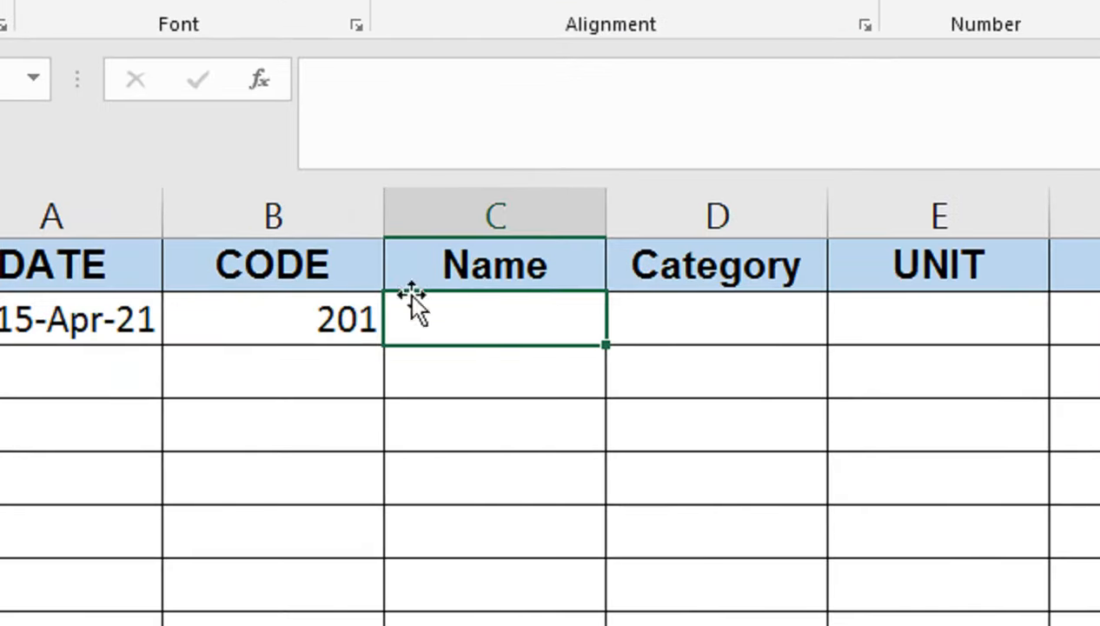
pyautogui.write('=')
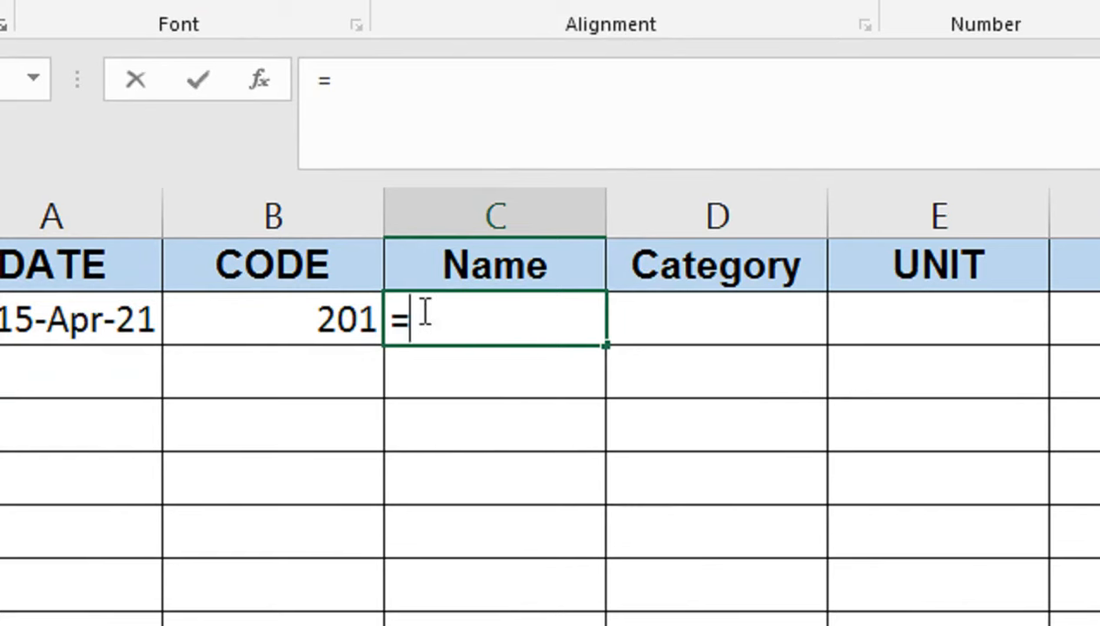
pyautogui.write('VL')
pyautogui.press('Tab')
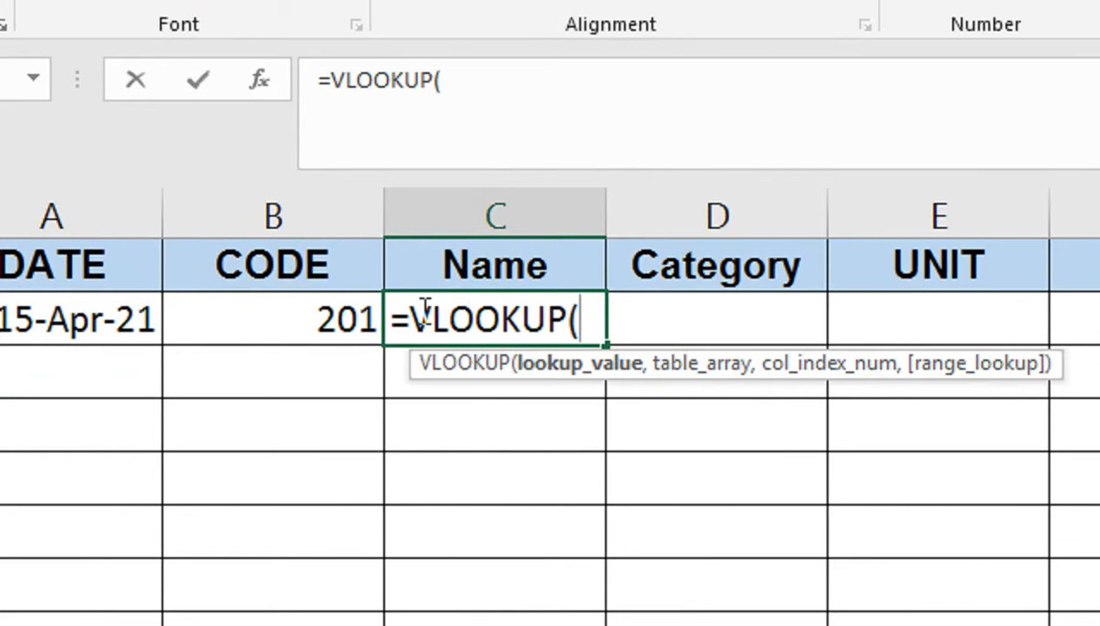
pyautogui.click(309, 302)
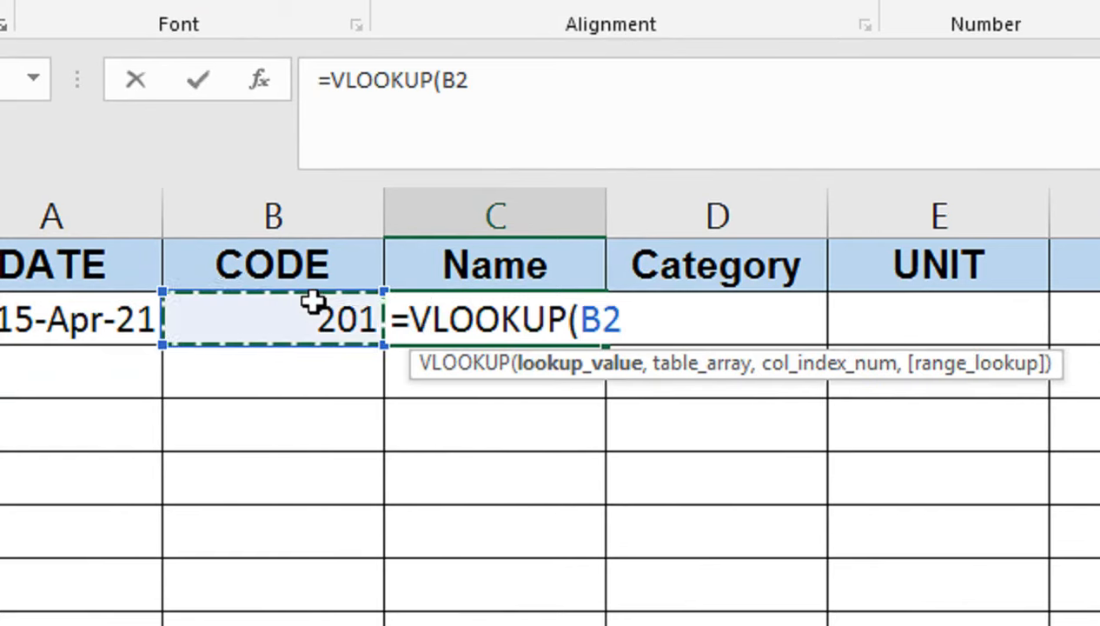
pyautogui.write(',')
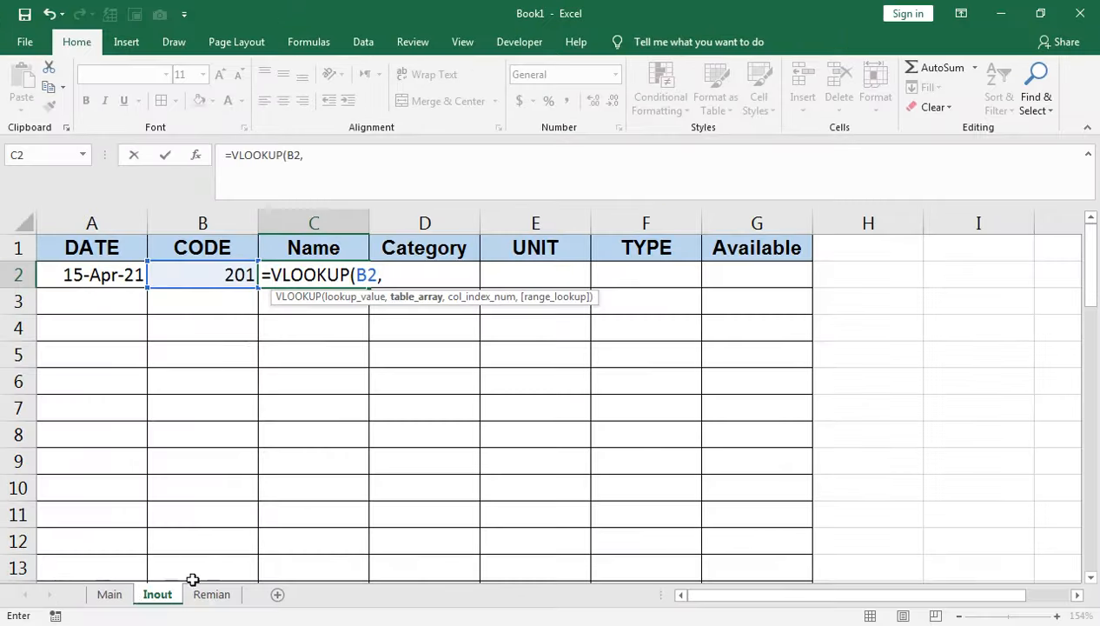
pyautogui.click(109, 595)
pyautogui.click(104, 531)
pyautogui.hotkey('ctrl', 'shift', 'Right')
pyautogui.hotkey('ctrl', 'shift', 'Up')
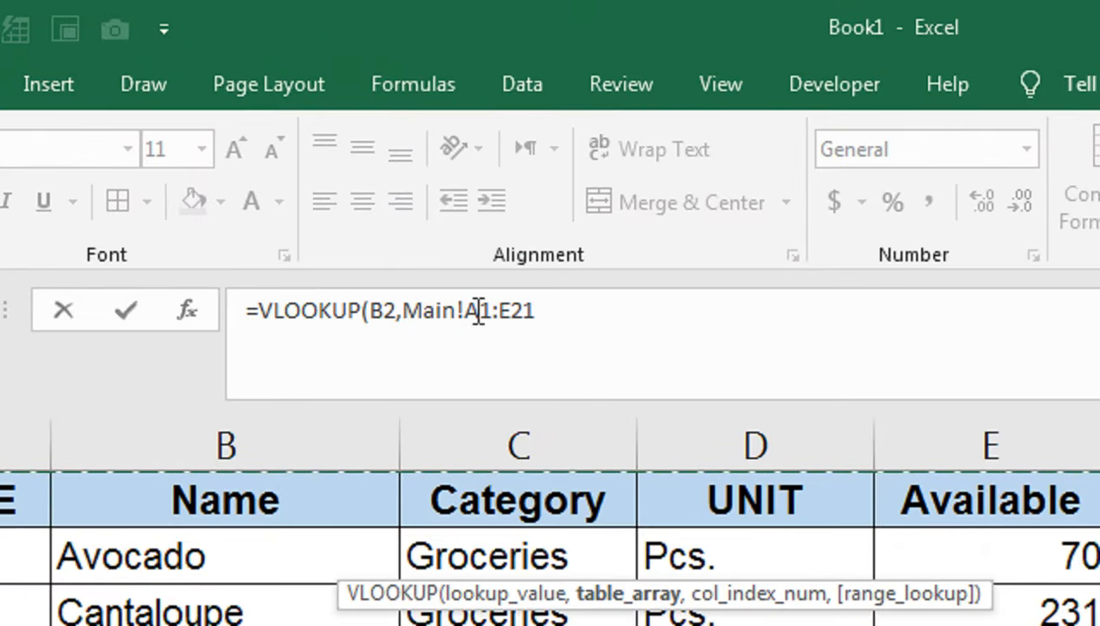
# Step: In C2's VLOOKUP, lock the table range's end cell as $E$21 and the lookup value's column as $B2
pyautogui.click(550, 309)
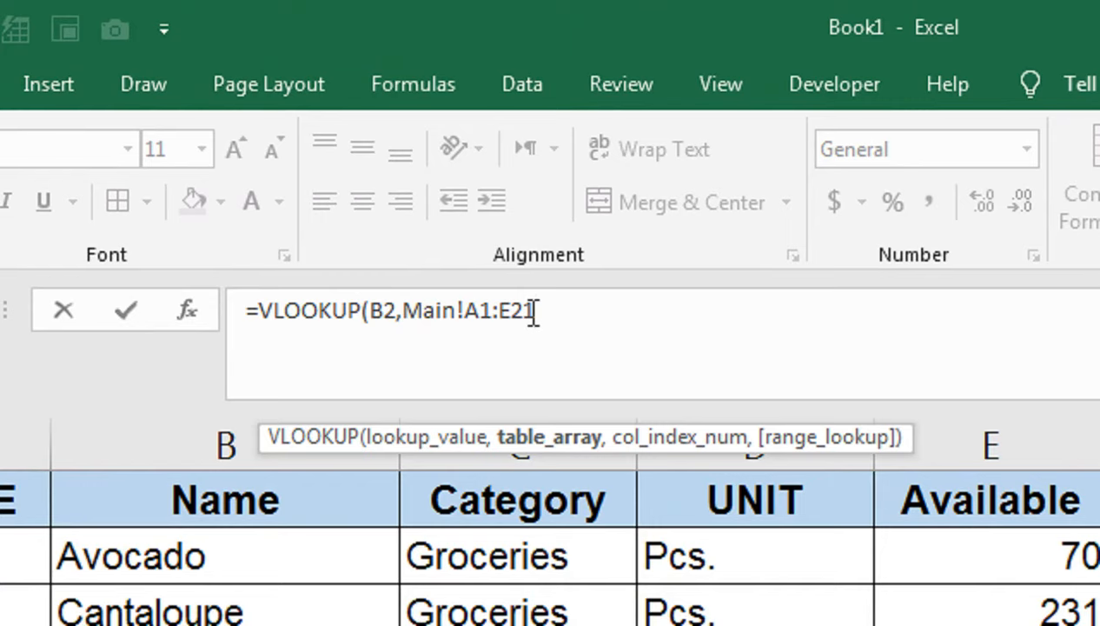
pyautogui.press('F4')
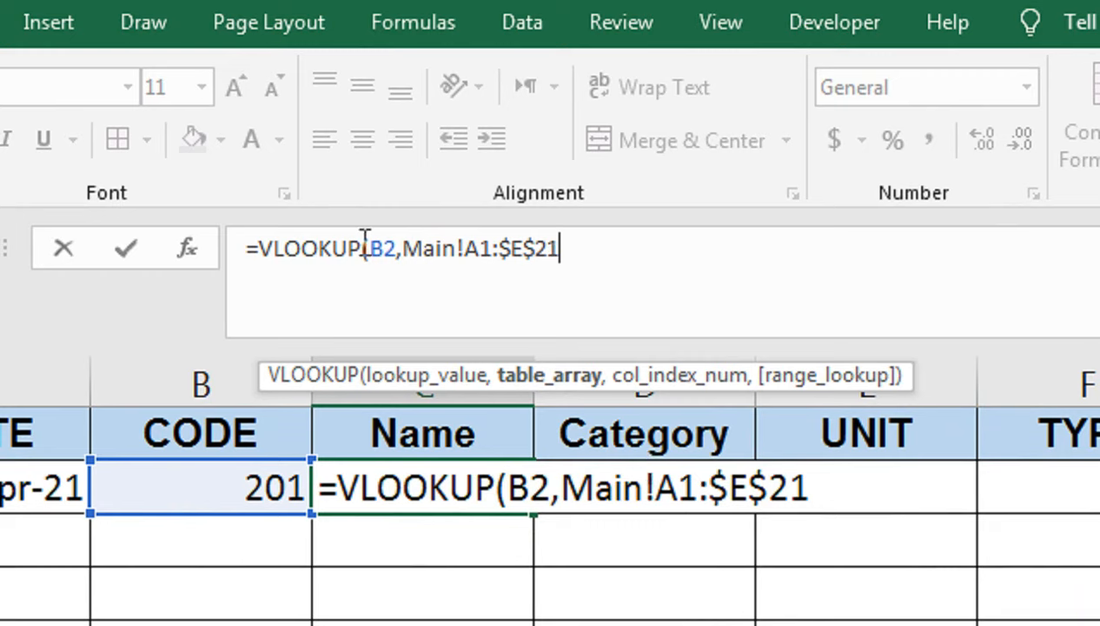
pyautogui.click(366, 249)
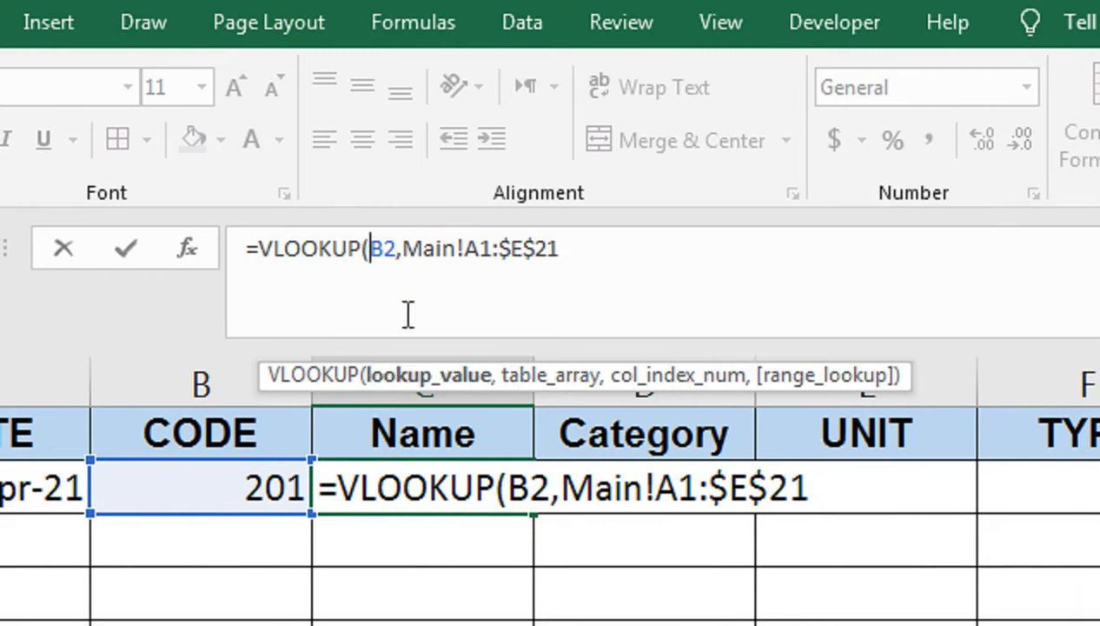
pyautogui.write('$')
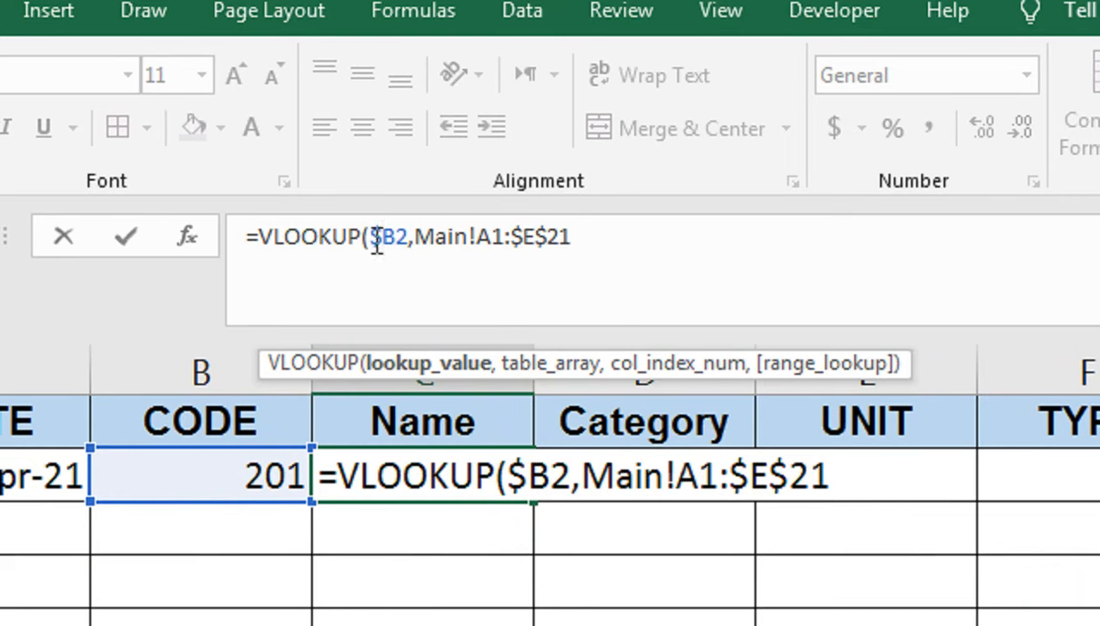
# Step: Complete the VLOOKUP in C2 with column index 2 and the exact match option FALSE, and enter it
pyautogui.click(603, 236)
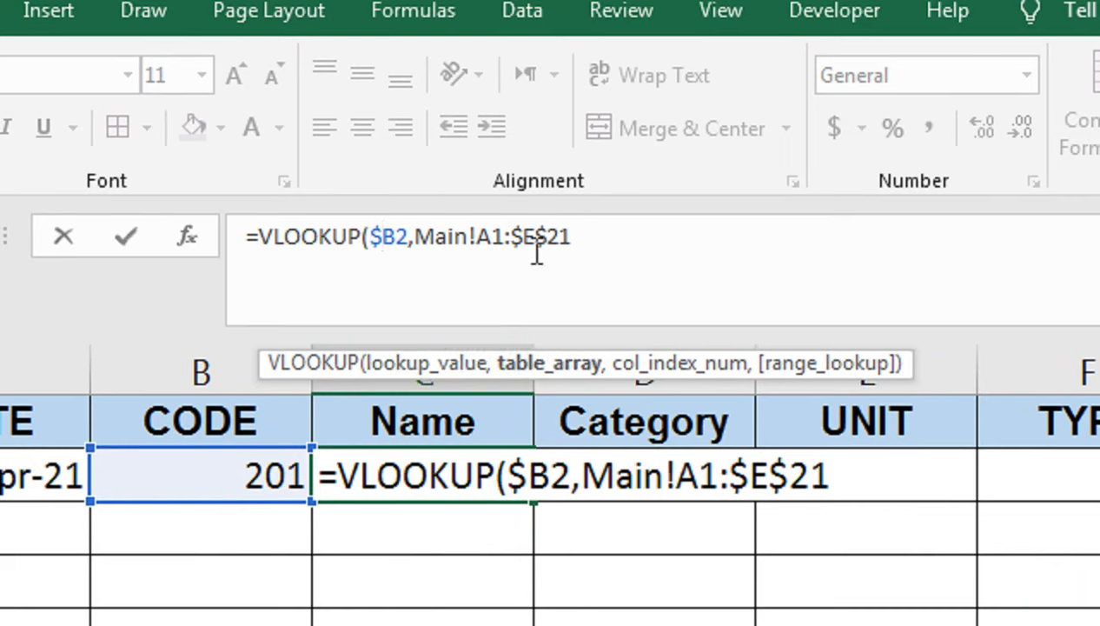
pyautogui.write(',')
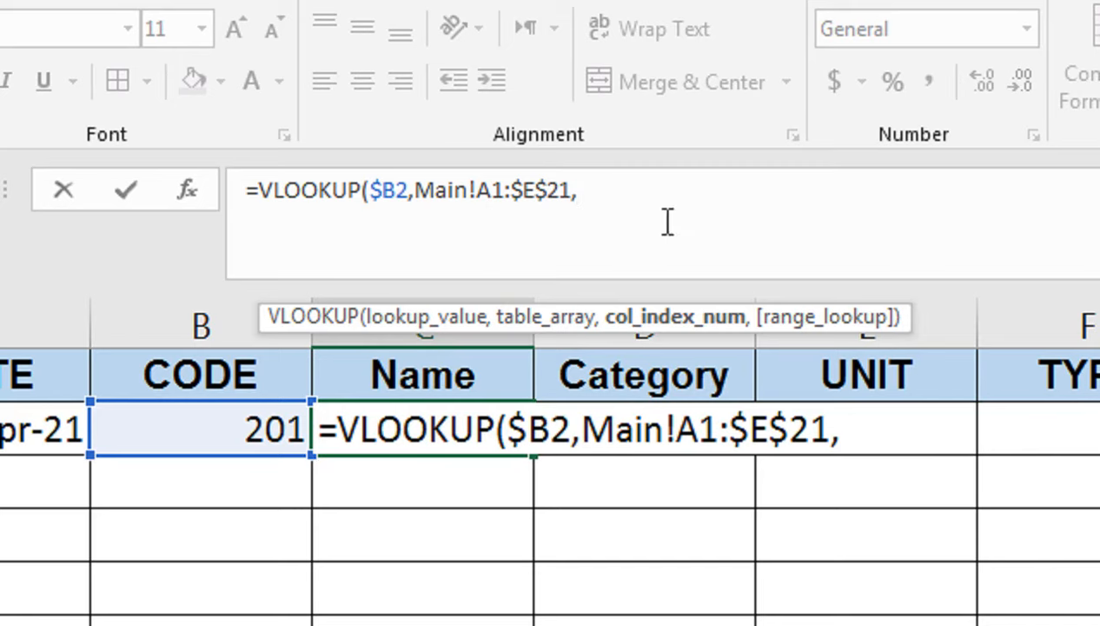
pyautogui.write('2,')
pyautogui.press('Down')
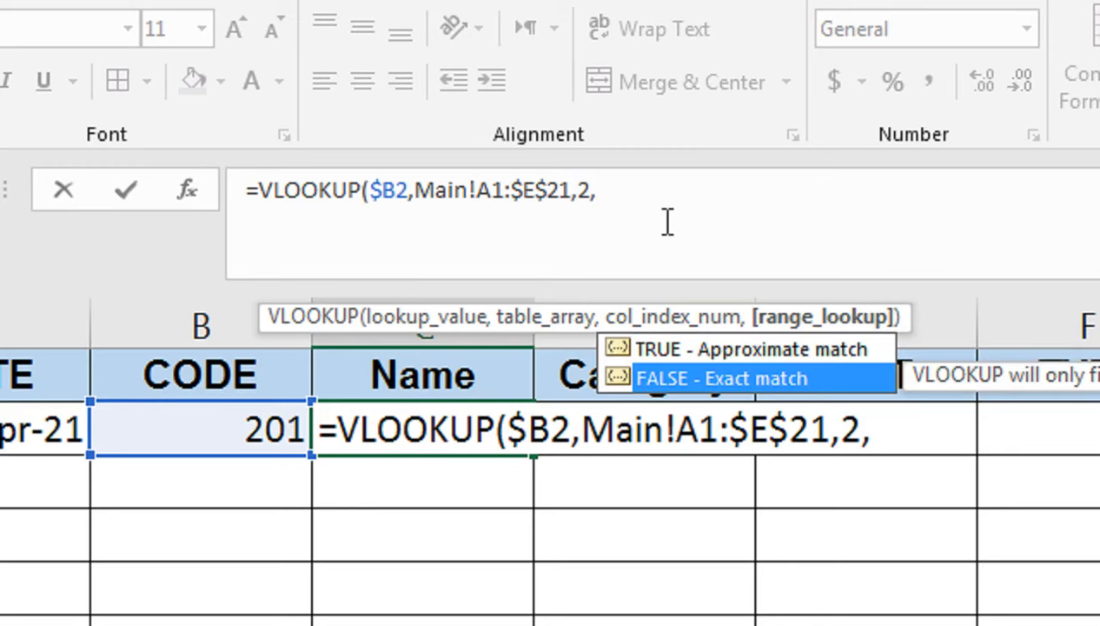
pyautogui.press('Tab')
pyautogui.write(')')
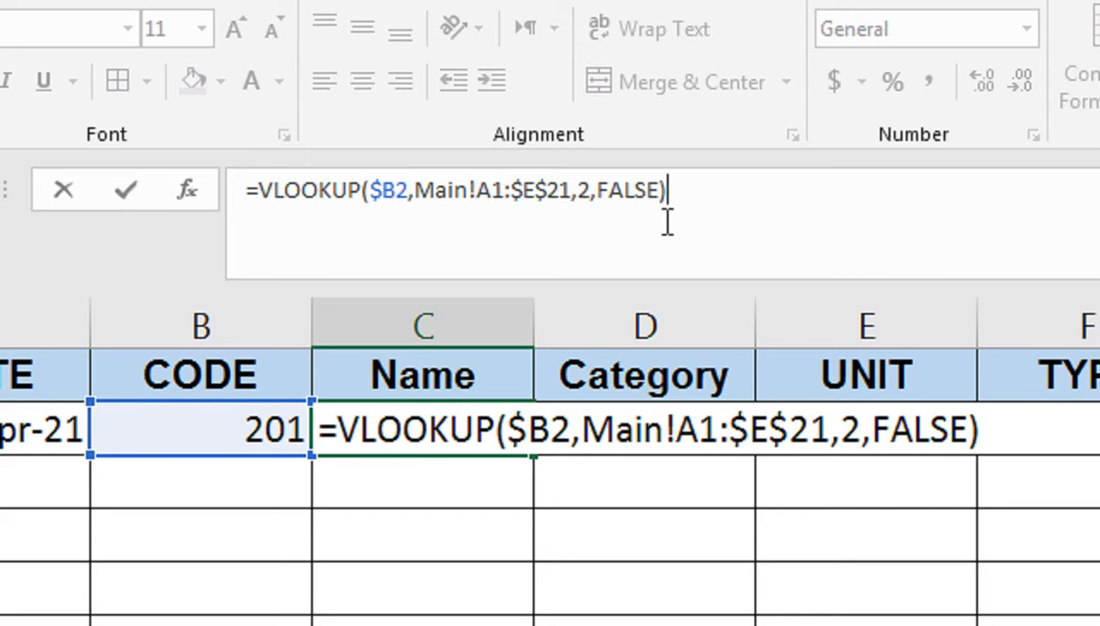
pyautogui.press('Return')
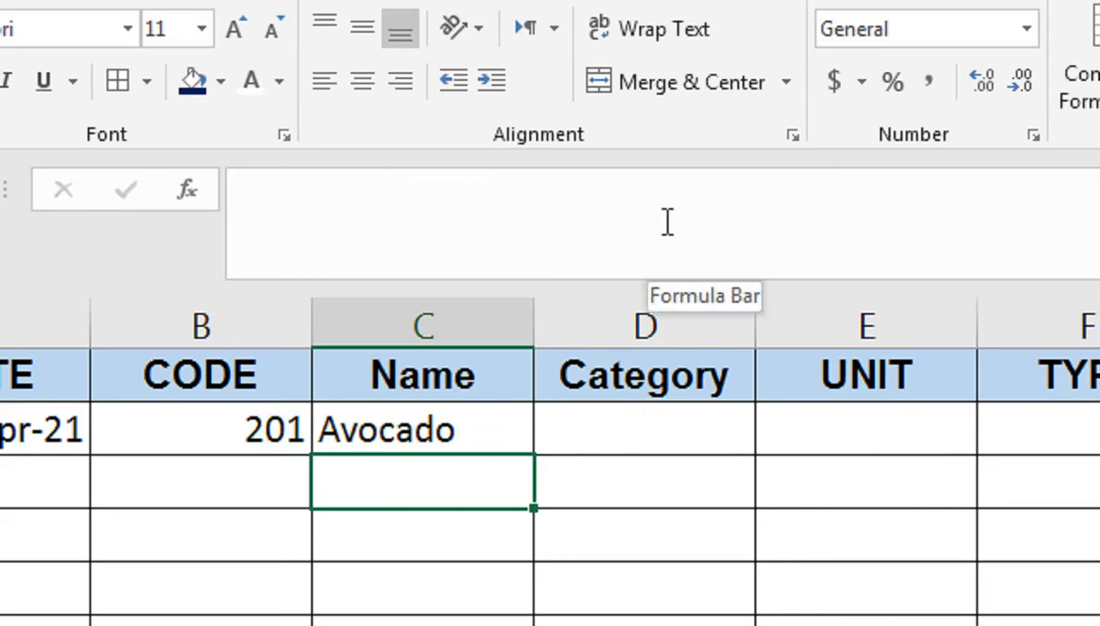
# Step: Try to fill the lookup formula from C2 across D2:E2
pyautogui.press('Up')
pyautogui.hotkey('shift', 'Right')
pyautogui.hotkey('shift', 'Right')
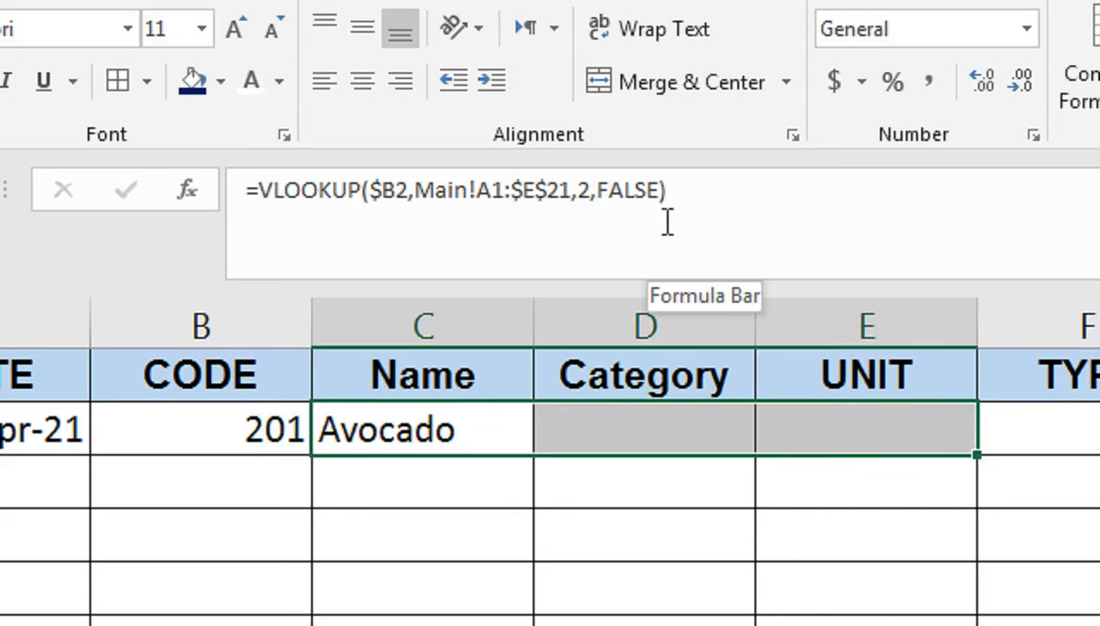
pyautogui.hotkey('ctrl', 'r')
pyautogui.press('Left')
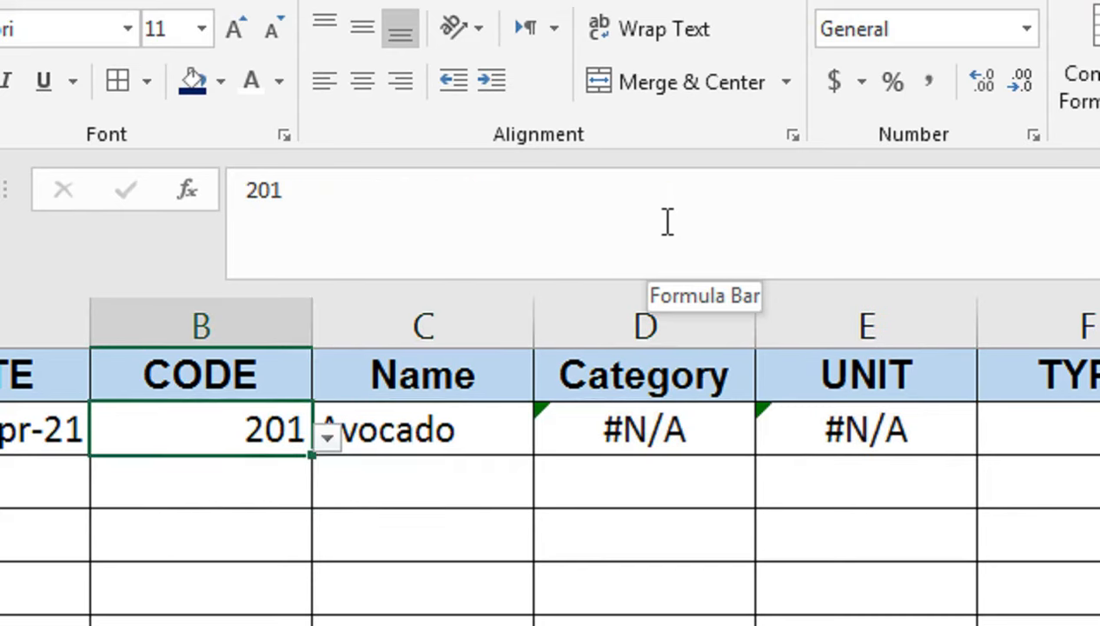
# Step: Inspect the copied formula in D2, and remove the copied formulas from D2:E2
pyautogui.press('Right')
pyautogui.press('Right')
pyautogui.press('F2')
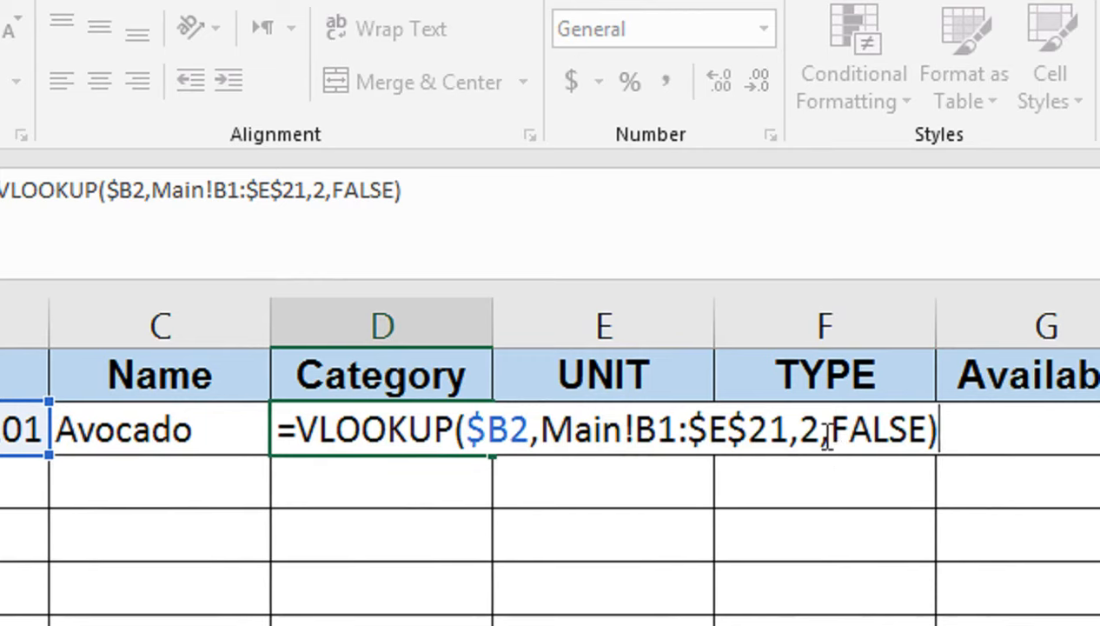
pyautogui.press('Return')
pyautogui.press('Up')
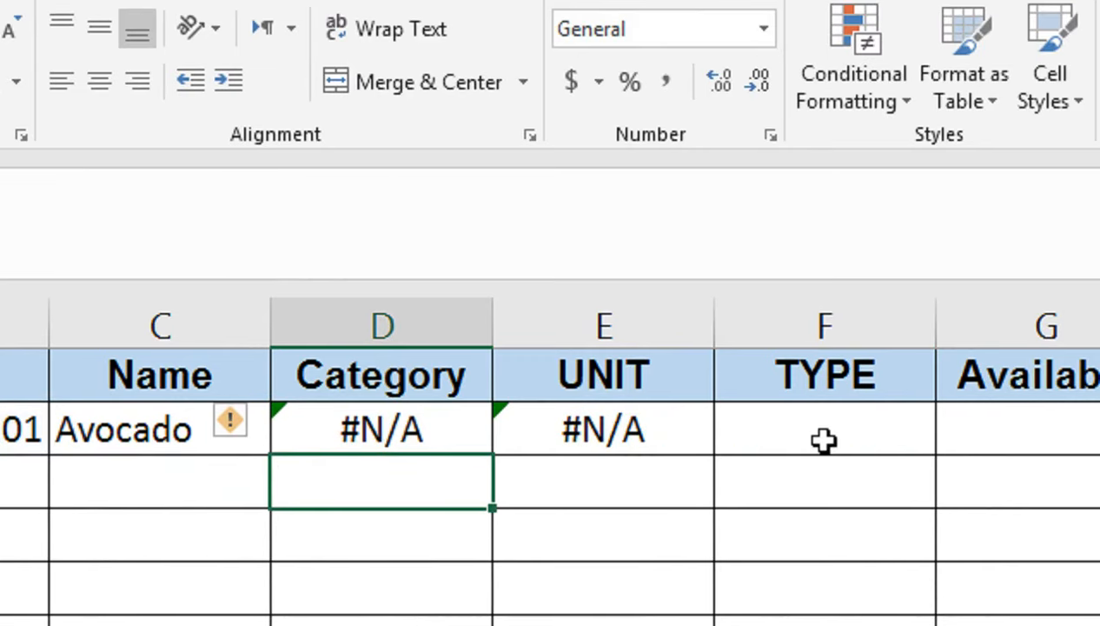
pyautogui.hotkey('shift', 'Right')
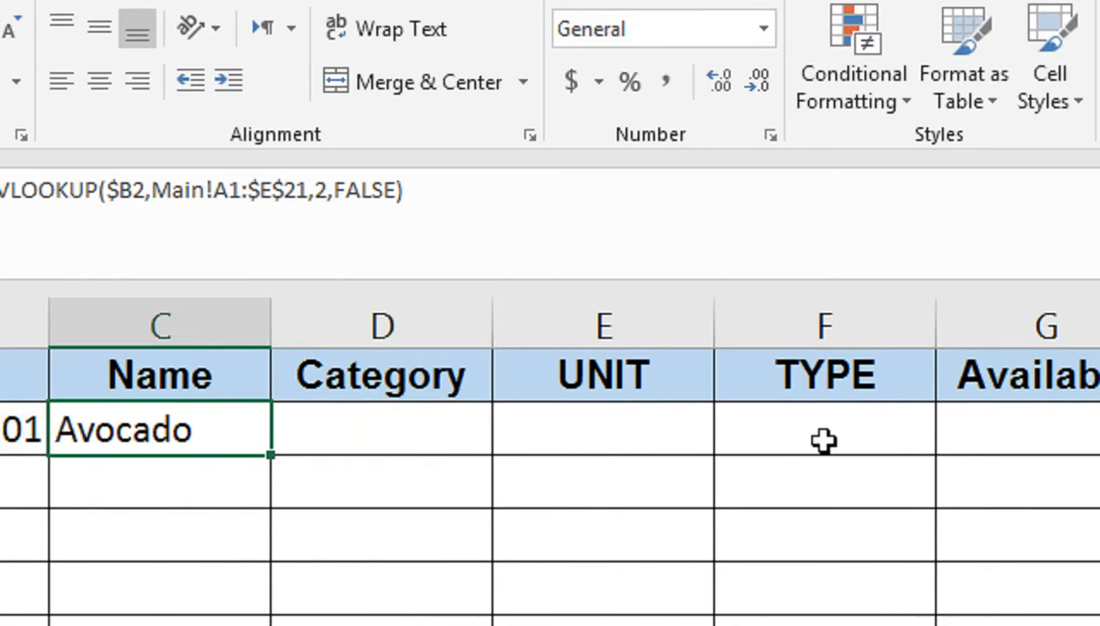
# Step: Replace the column index 2 in C2's VLOOKUP with a MATCH function using C$1 as its lookup value
pyautogui.press('F2')
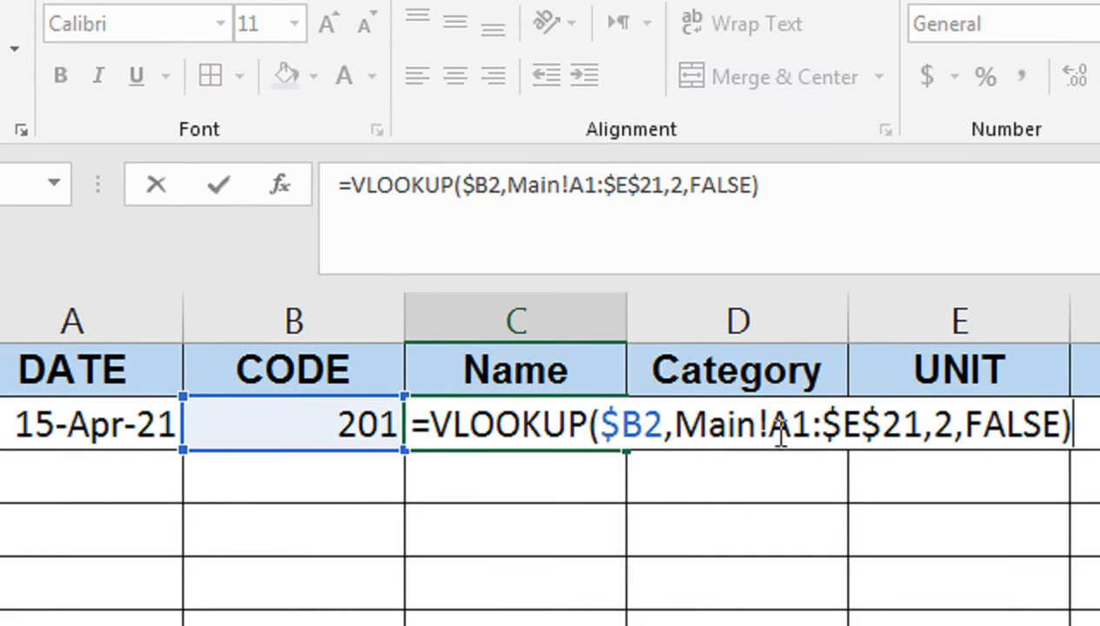
pyautogui.doubleClick(941, 425)
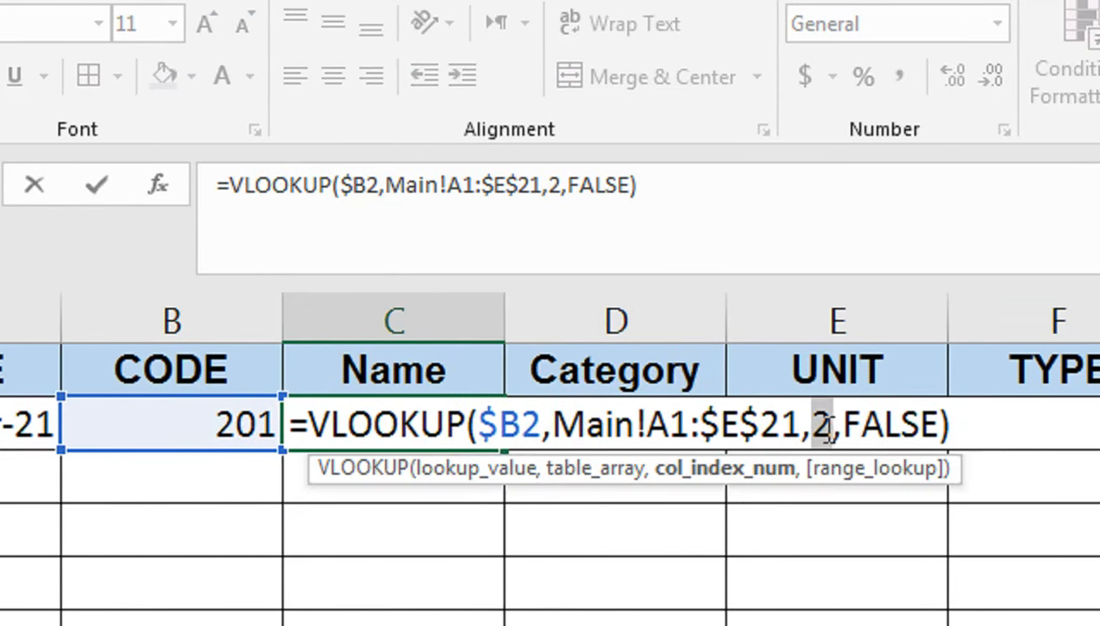
pyautogui.write('MATCH(')
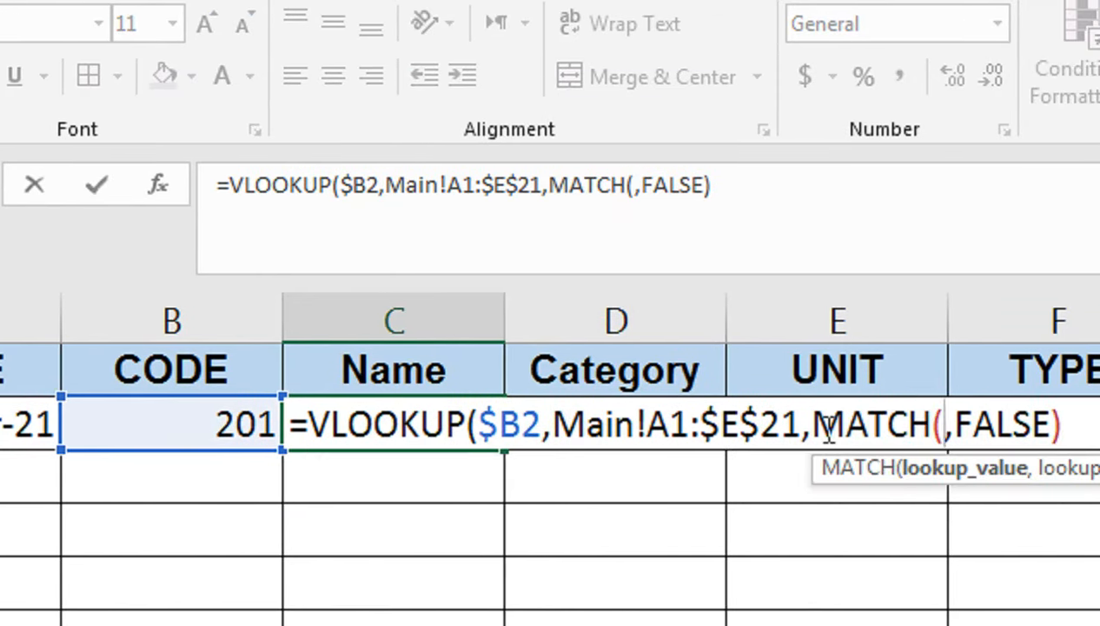
pyautogui.click(416, 372)
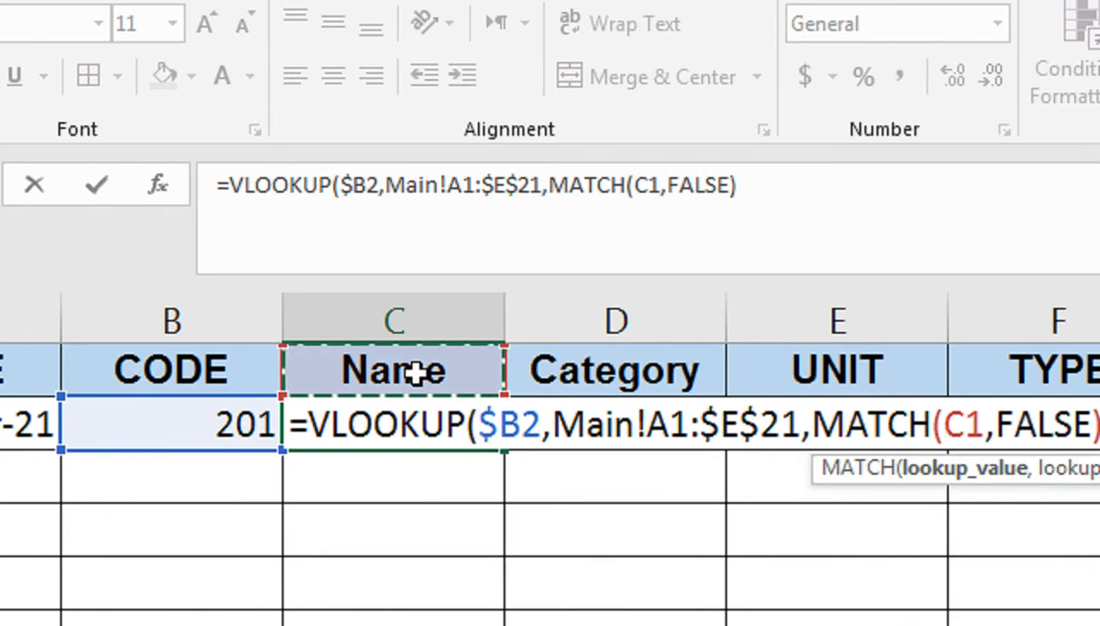
pyautogui.click(651, 184)
pyautogui.moveTo(654, 184); pyautogui.dragTo(637, 185)
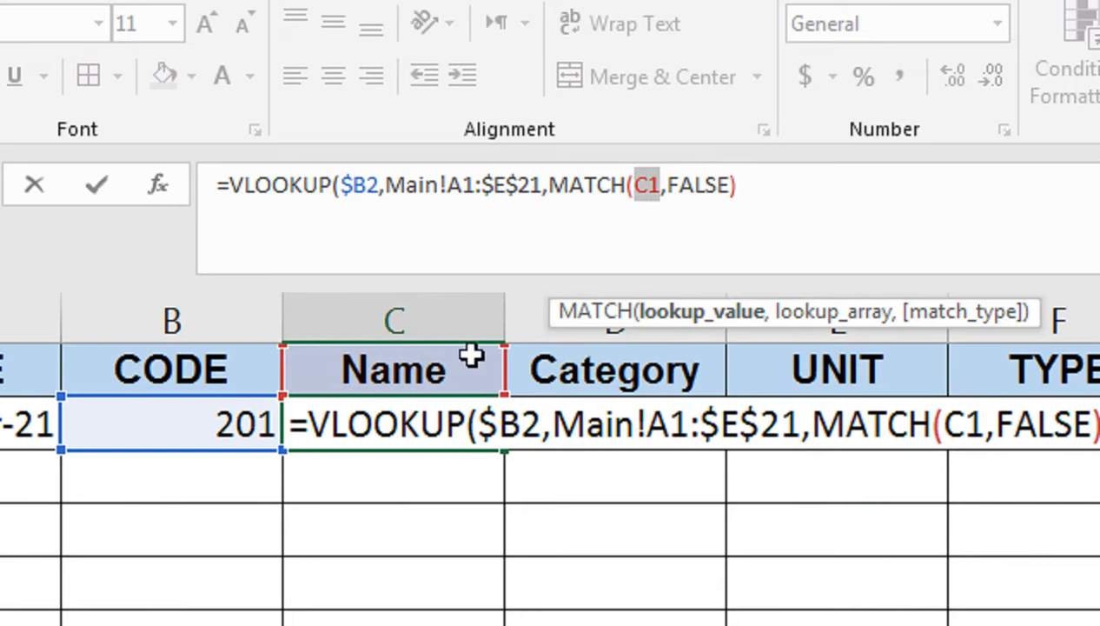
pyautogui.press('F4')
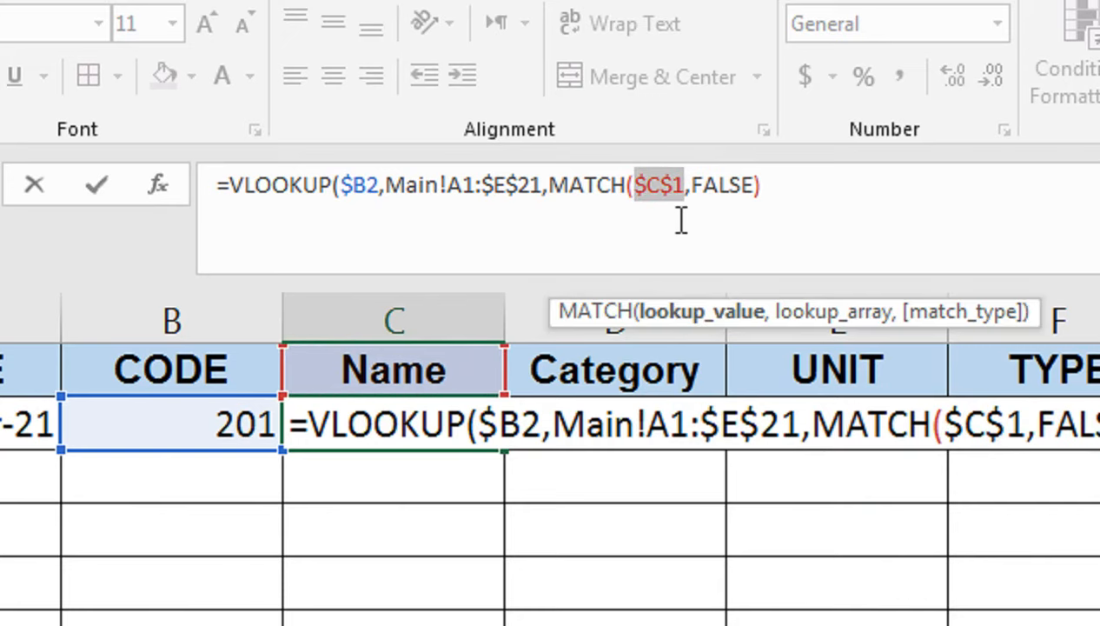
pyautogui.press('F4')
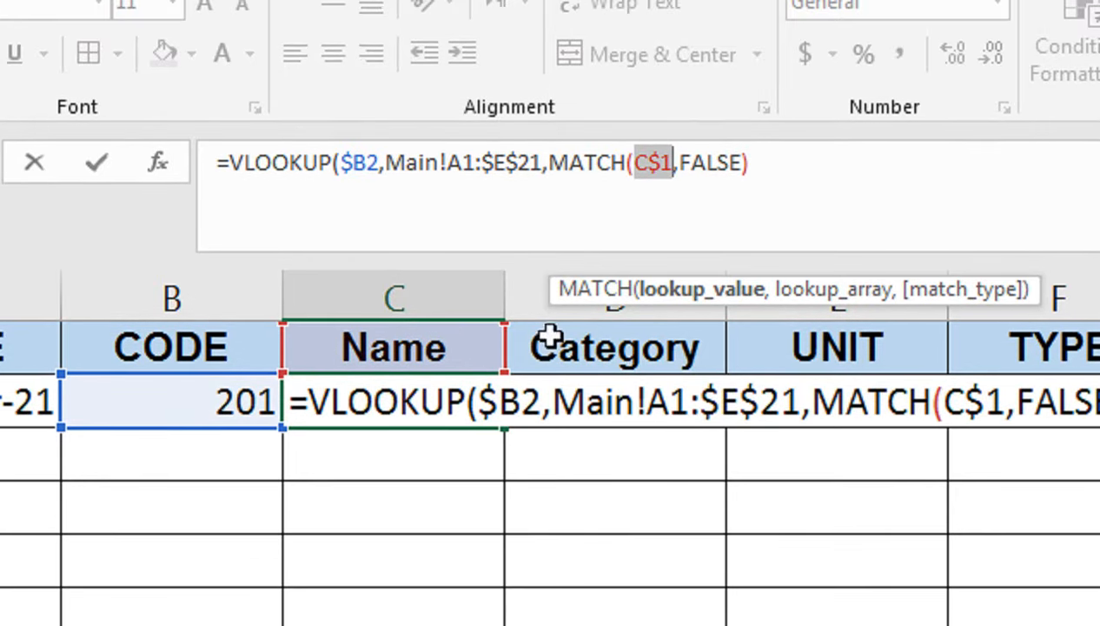
# Step: Complete the MATCH with lookup array Main!$A$1:$E$1 and exact match type 0, and enter the formula in C2
pyautogui.click(675, 162)
pyautogui.write(',')
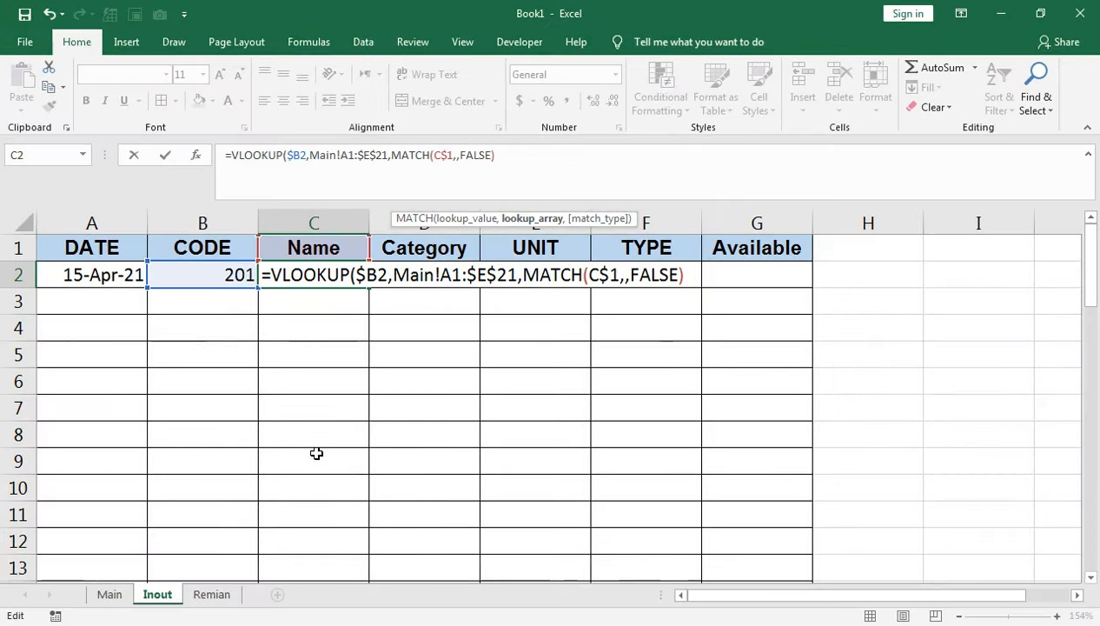
pyautogui.click(126, 597)
pyautogui.moveTo(98, 253); pyautogui.dragTo(543, 236)
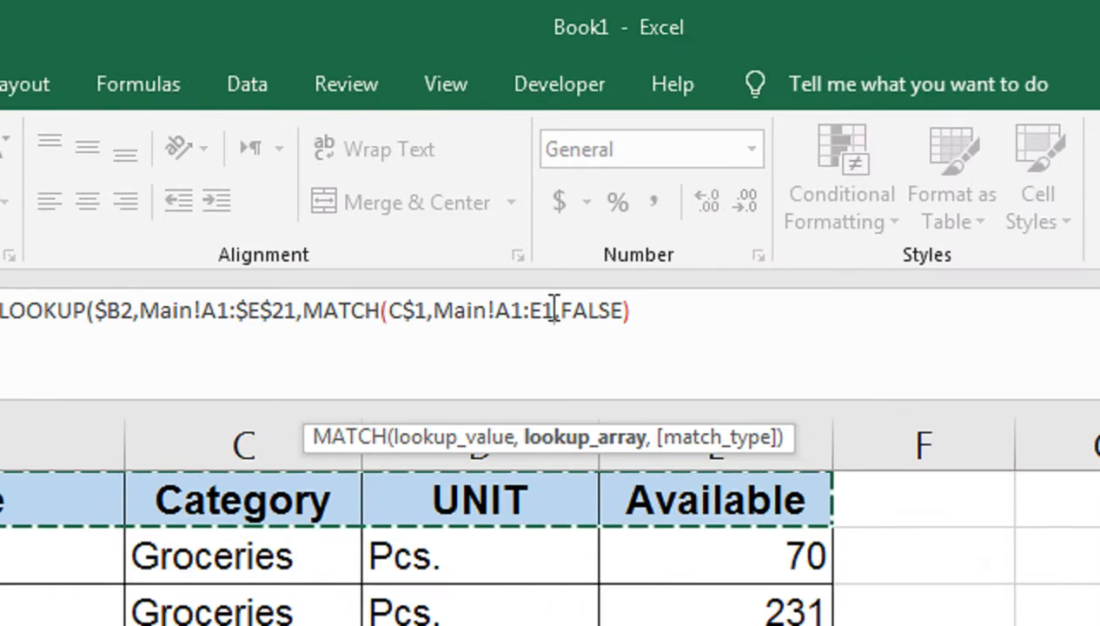
pyautogui.press('F4')
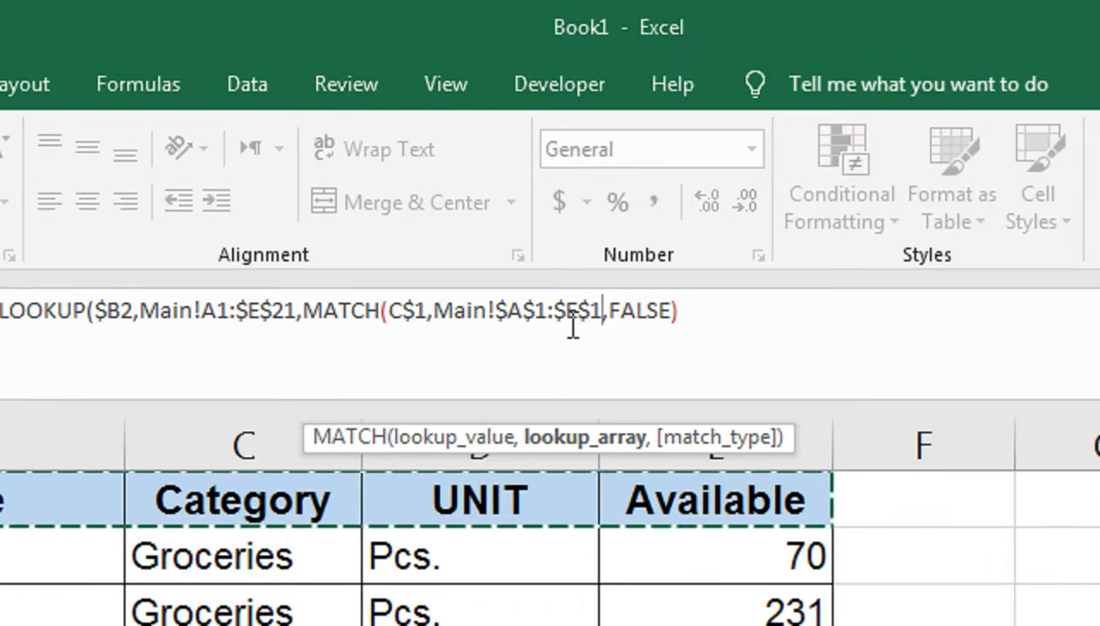
pyautogui.write(',')
pyautogui.press('Down')
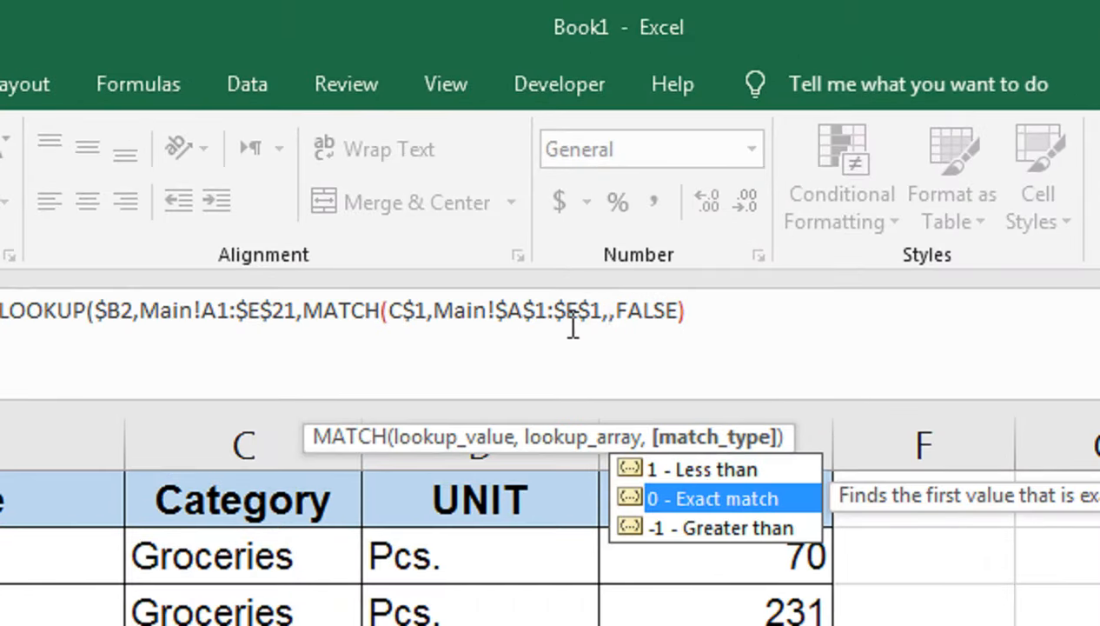
pyautogui.press('Tab')
pyautogui.write(')')
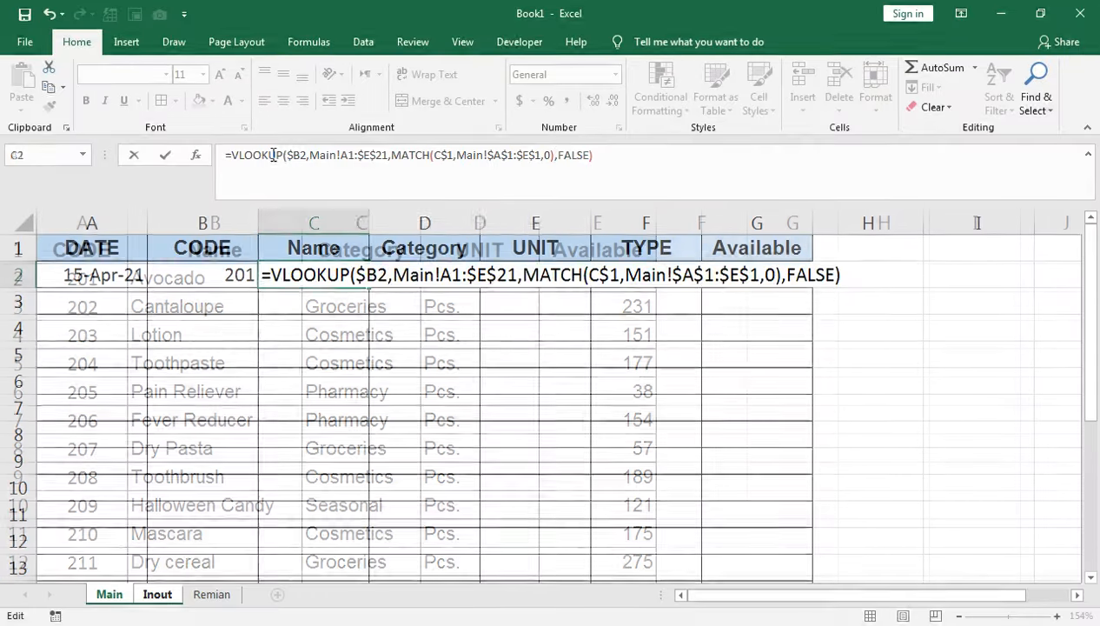
pyautogui.press('Return')
# Step: Try to fill C2's formula across D2:E2, and check the table range reference in C2
pyautogui.click(345, 278)
pyautogui.moveTo(368, 290); pyautogui.dragTo(569, 280)
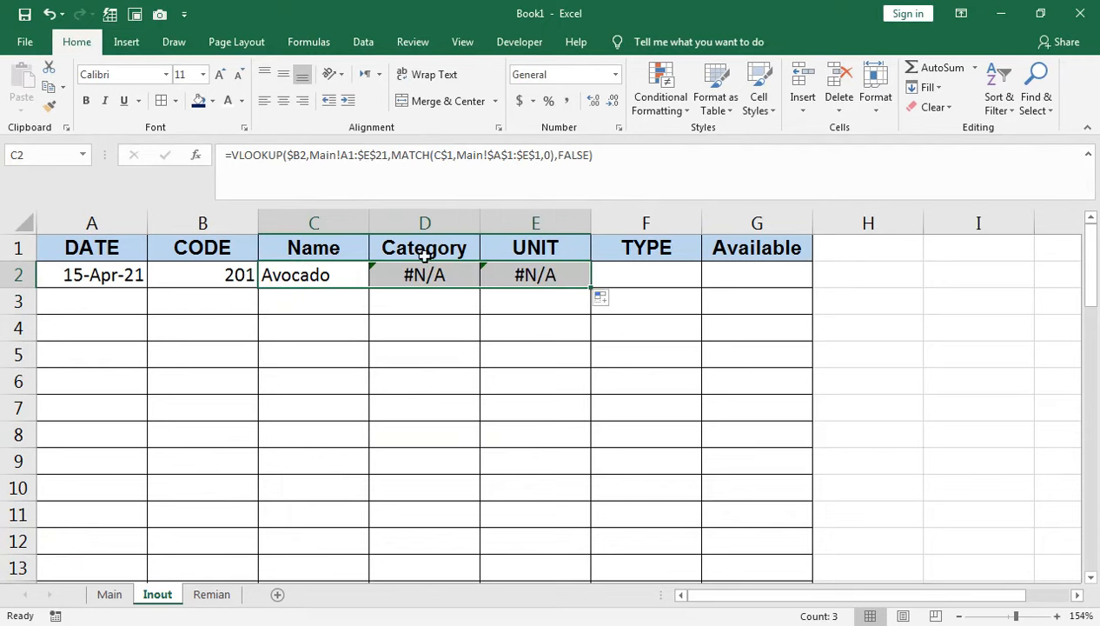
pyautogui.click(327, 274)
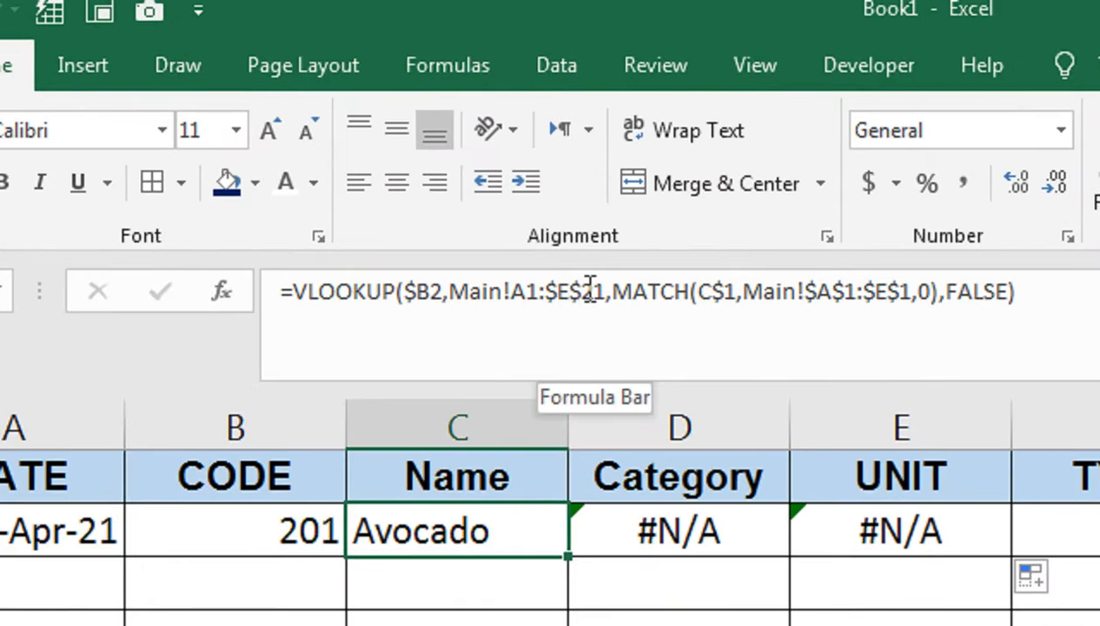
pyautogui.moveTo(604, 291); pyautogui.dragTo(529, 300)
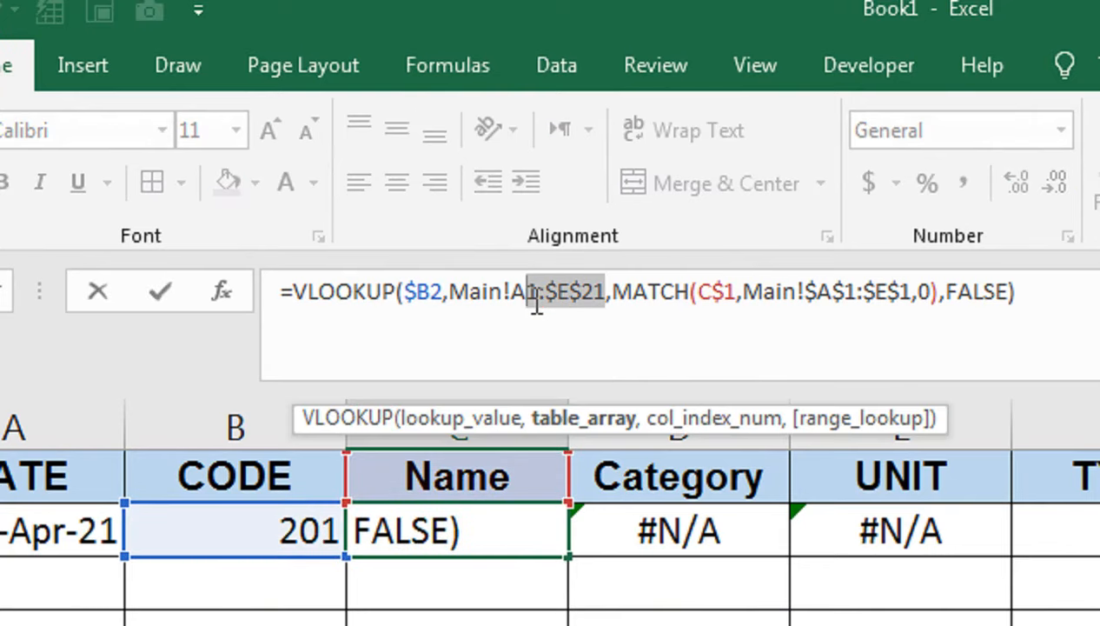
pyautogui.press('Return')
pyautogui.click(399, 531)
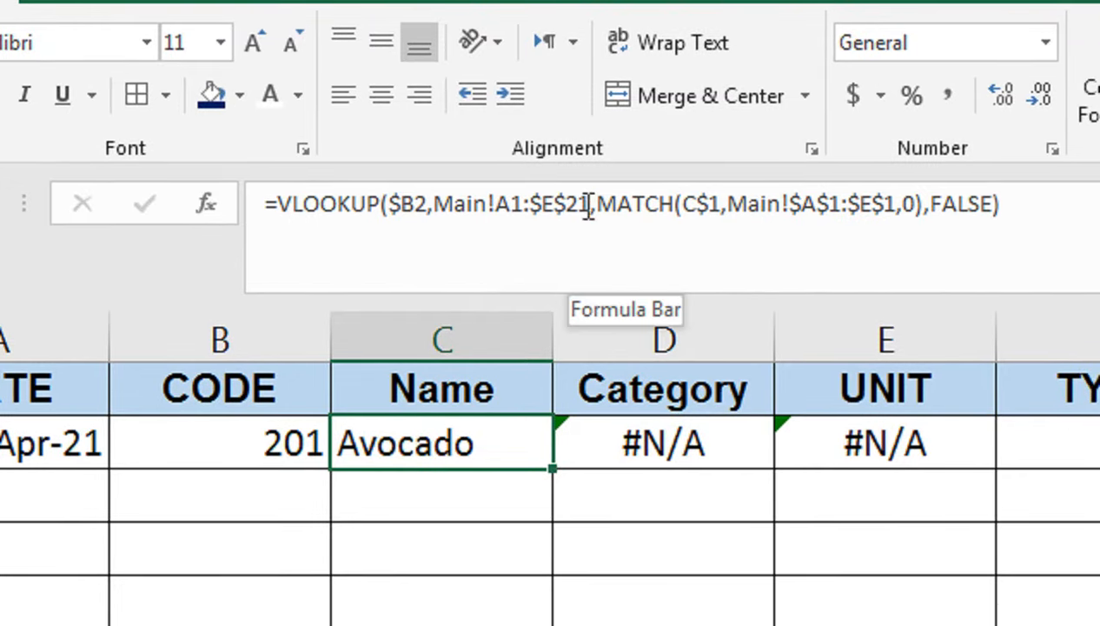
# Step: Make the VLOOKUP table range in C2 fully absolute as Main!$A$1:$E$21
pyautogui.moveTo(589, 207); pyautogui.dragTo(497, 198)
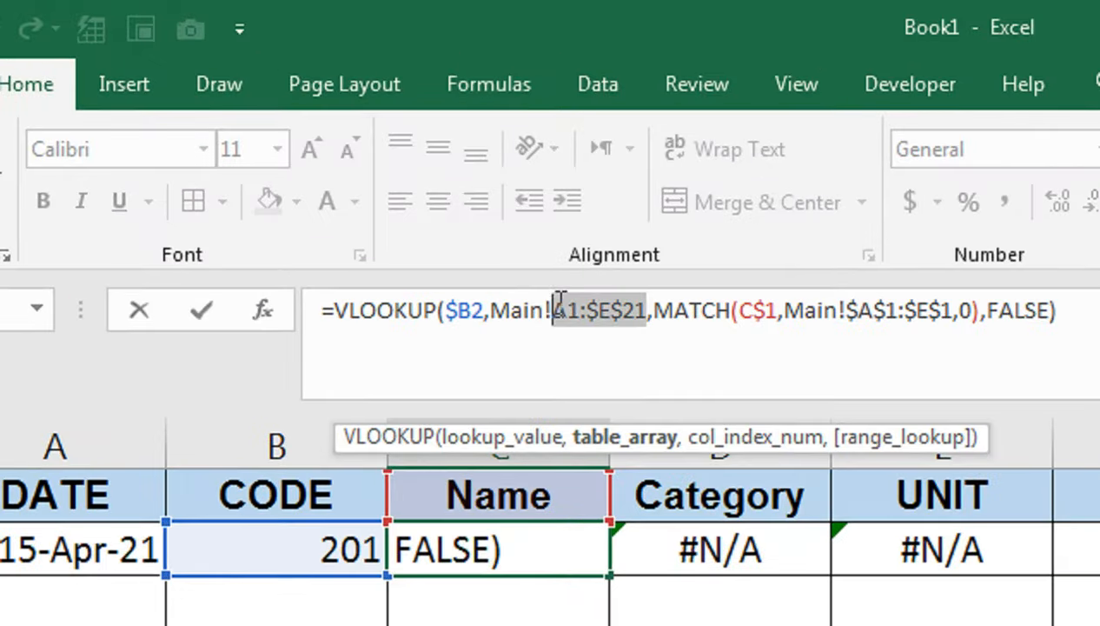
pyautogui.press('F4')
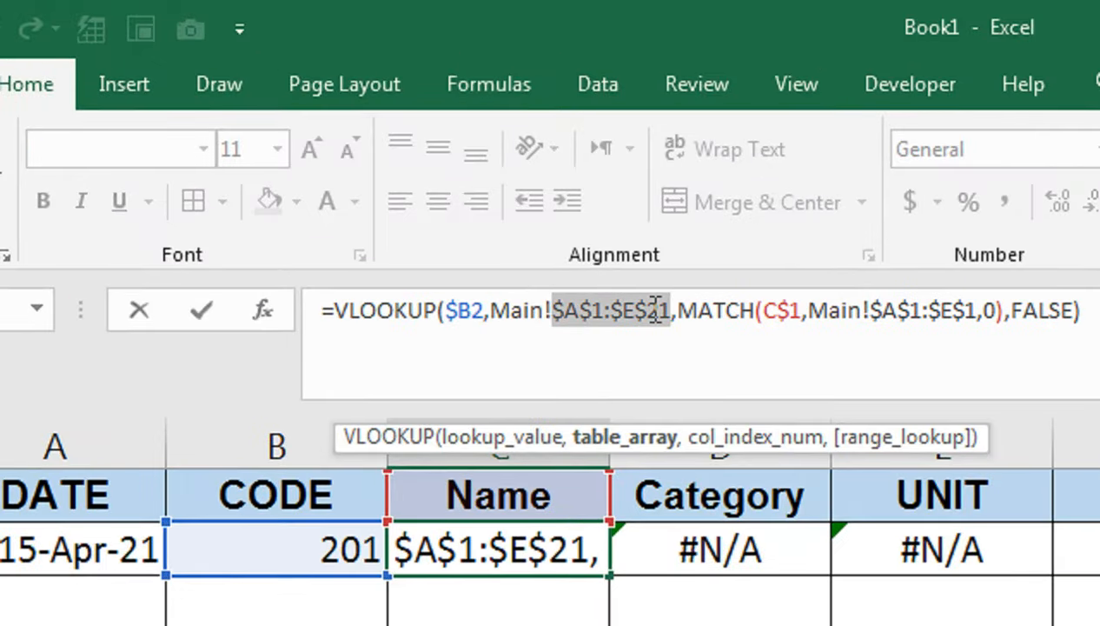
pyautogui.press('Return')
# Step: Fill the corrected lookup formula from C2 across the Category and UNIT cells D2:E2
pyautogui.press('Up')
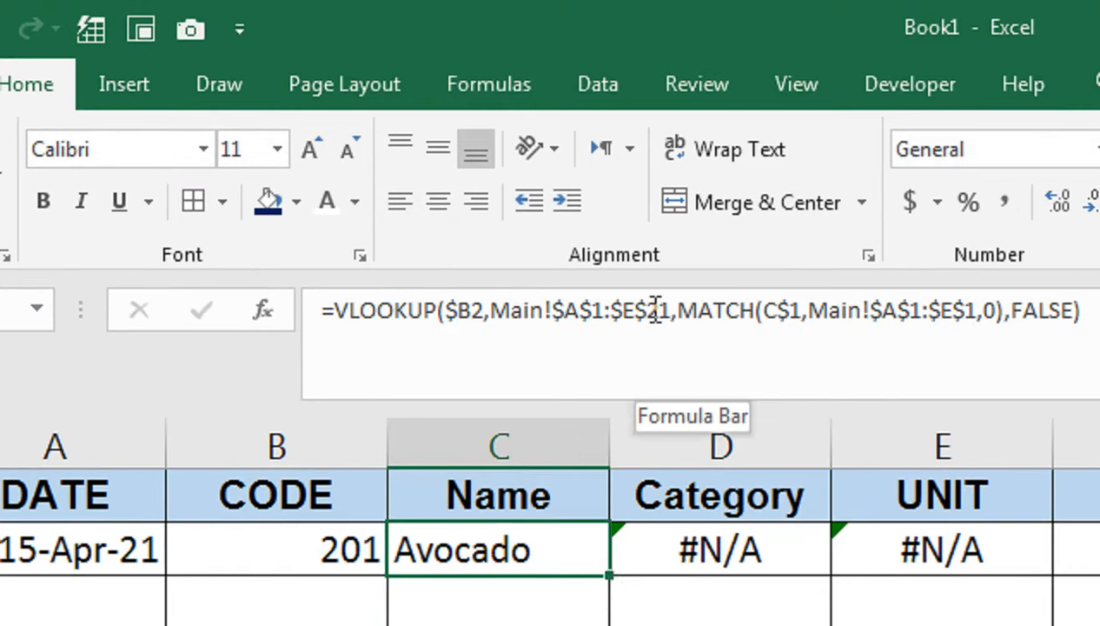
pyautogui.hotkey('shift', 'Right')
pyautogui.hotkey('shift', 'Right')
pyautogui.hotkey('ctrl', 'r')
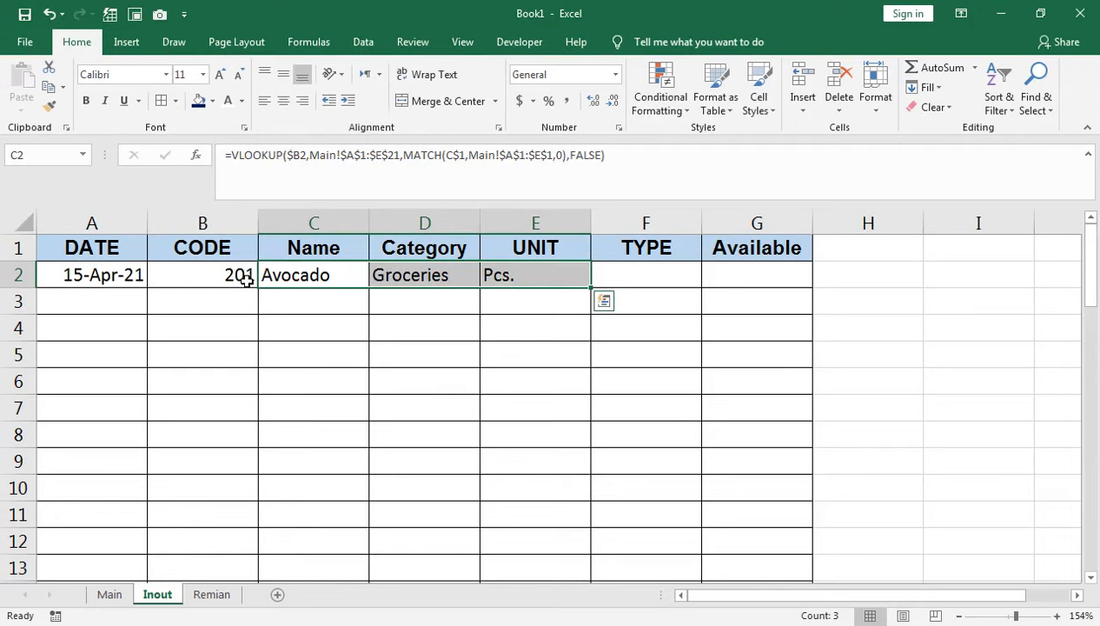
pyautogui.click(361, 535)
pyautogui.click(499, 553)
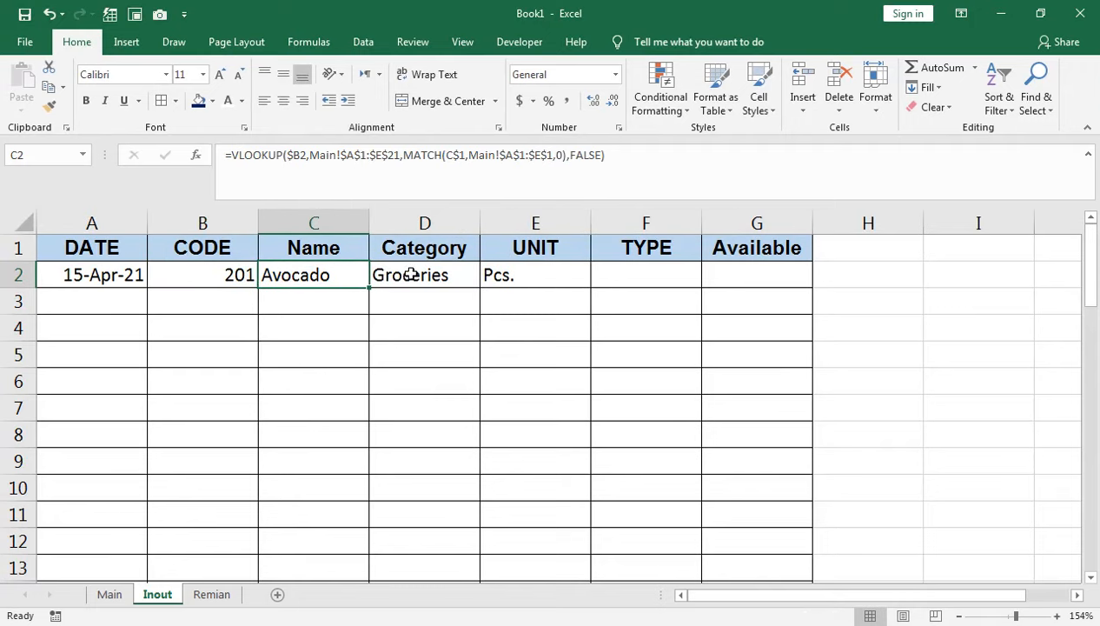
# Step: Set the code in B2 to 203 and compare the looked-up item details with the Main sheet
pyautogui.click(238, 275)
pyautogui.click(266, 278)
pyautogui.click(218, 329)
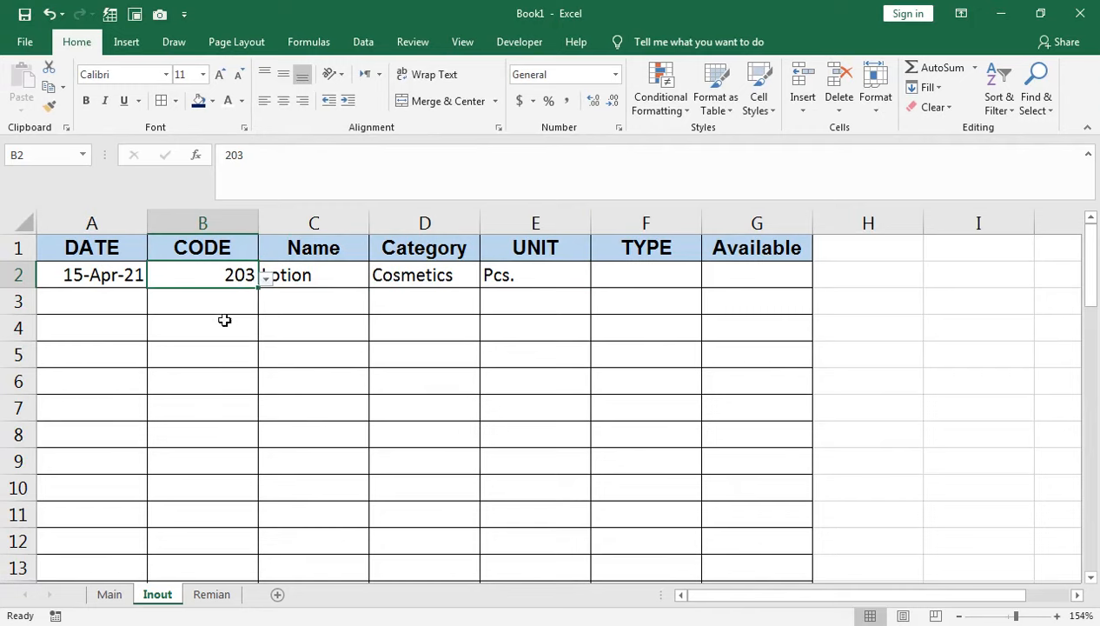
pyautogui.click(329, 283)
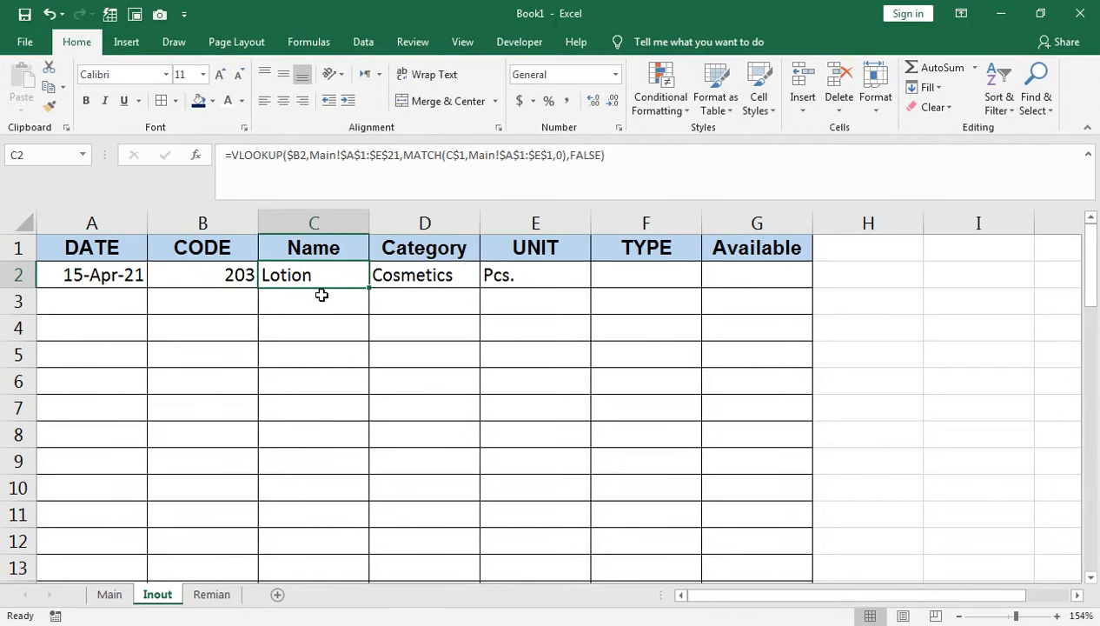
pyautogui.click(100, 600)
pyautogui.click(139, 337)
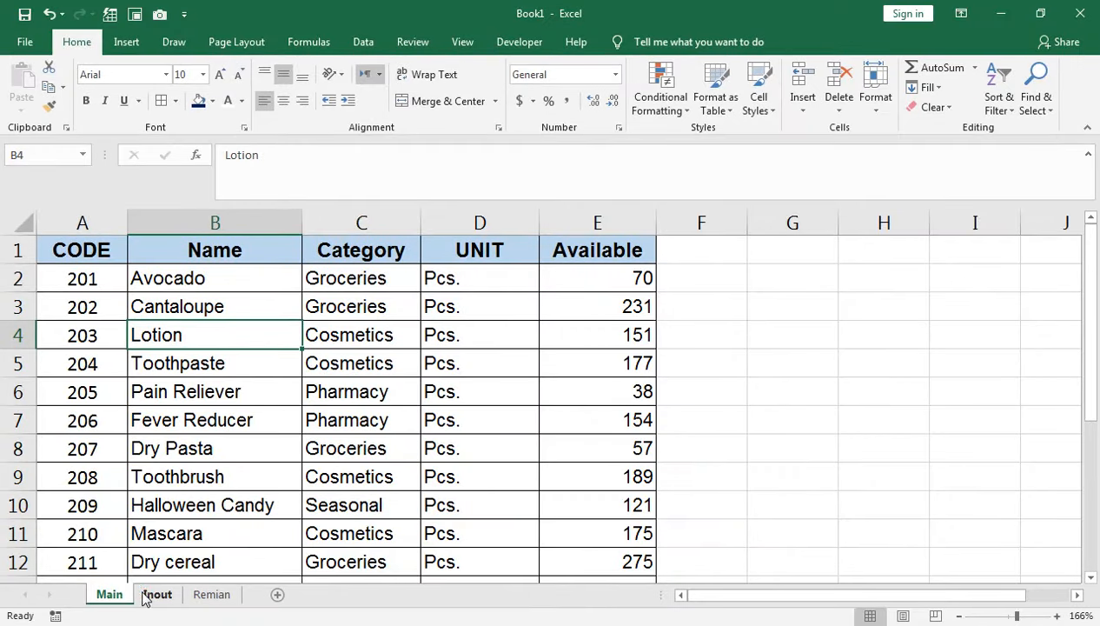
pyautogui.click(148, 596)
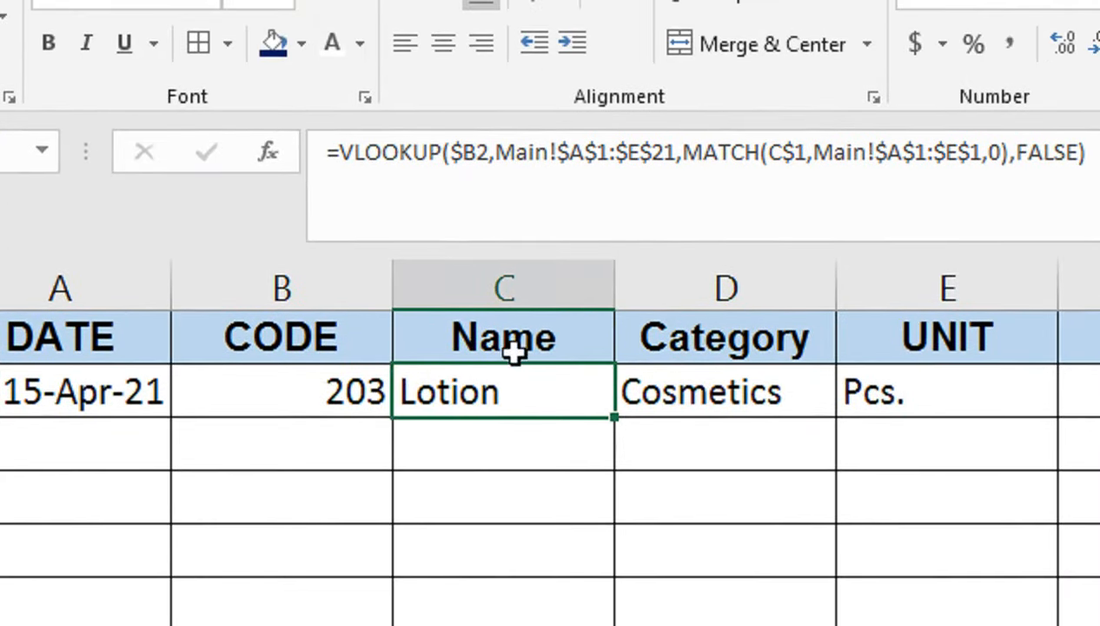
# Step: Clear the code in B2 and select 202 for it instead
pyautogui.click(284, 415)
pyautogui.press('Delete')
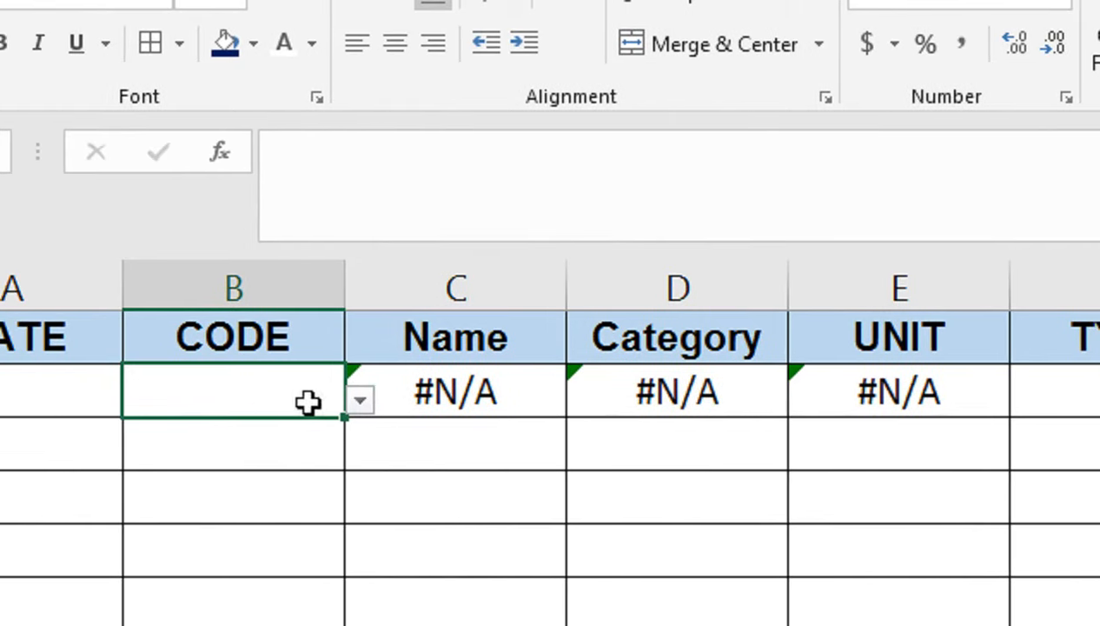
pyautogui.click(359, 400)
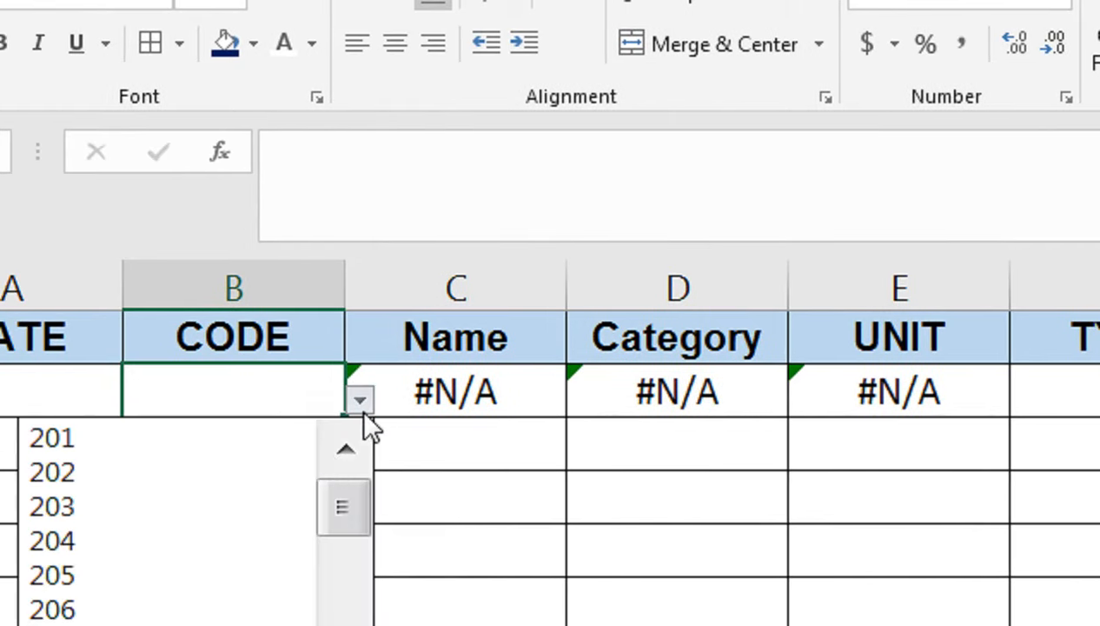
pyautogui.click(295, 466)
# Step: Wrap the VLOOKUP in C2 in IFERROR with "" as the error value, and fill it across D2:E2
pyautogui.click(408, 369)
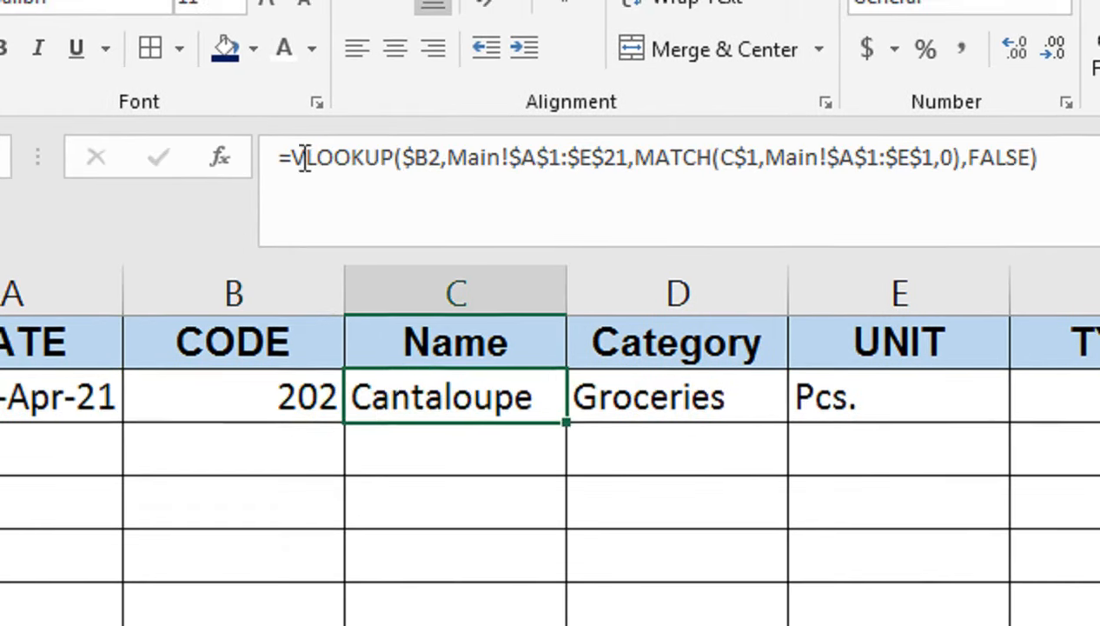
pyautogui.click(290, 154)
pyautogui.write('IF')
pyautogui.press('Down')
pyautogui.press('Tab')
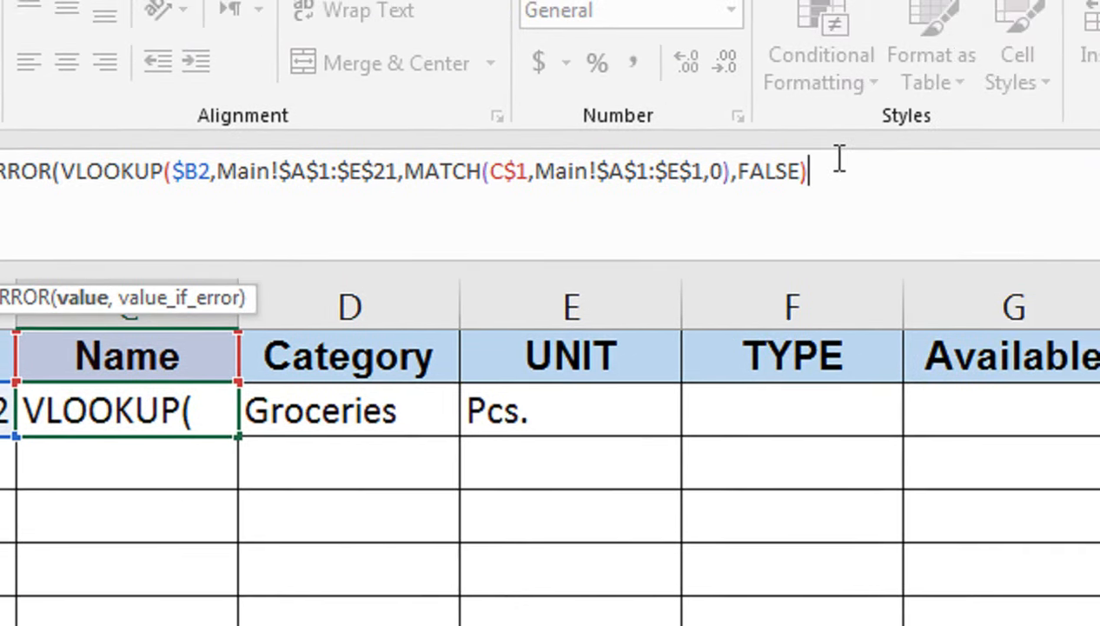
pyautogui.write(',"")')
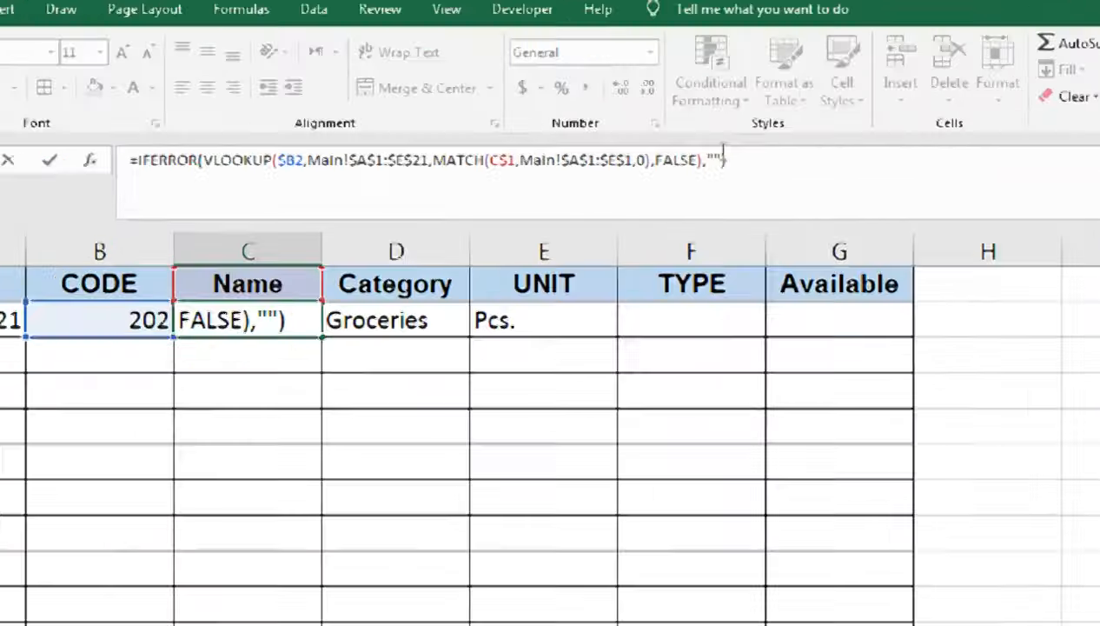
pyautogui.press('Return')
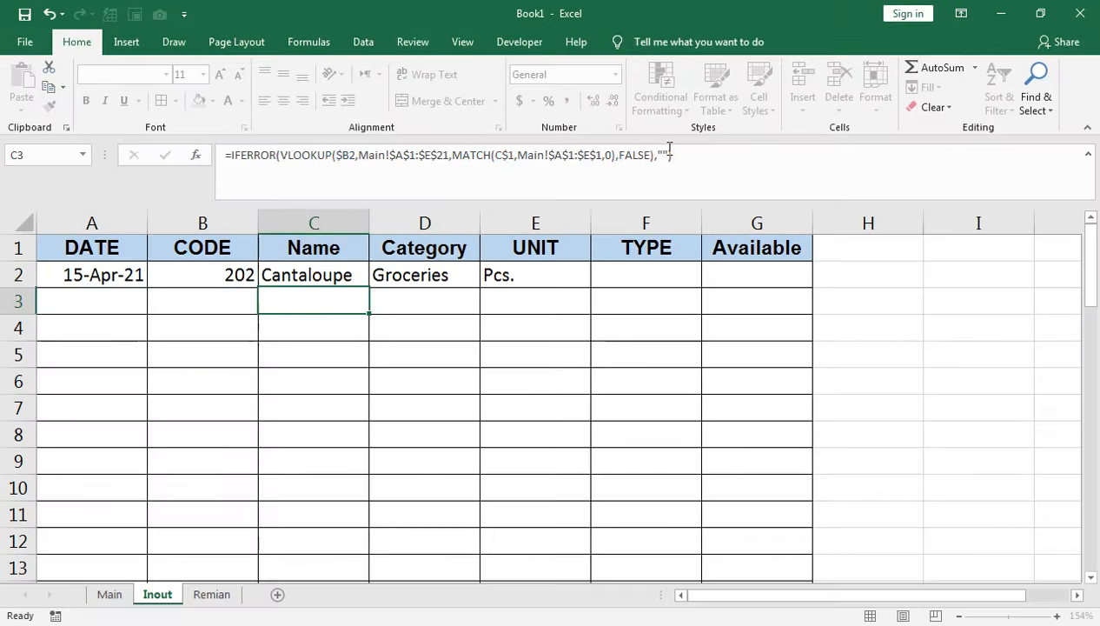
pyautogui.press('Up')
pyautogui.hotkey('shift', 'Right')
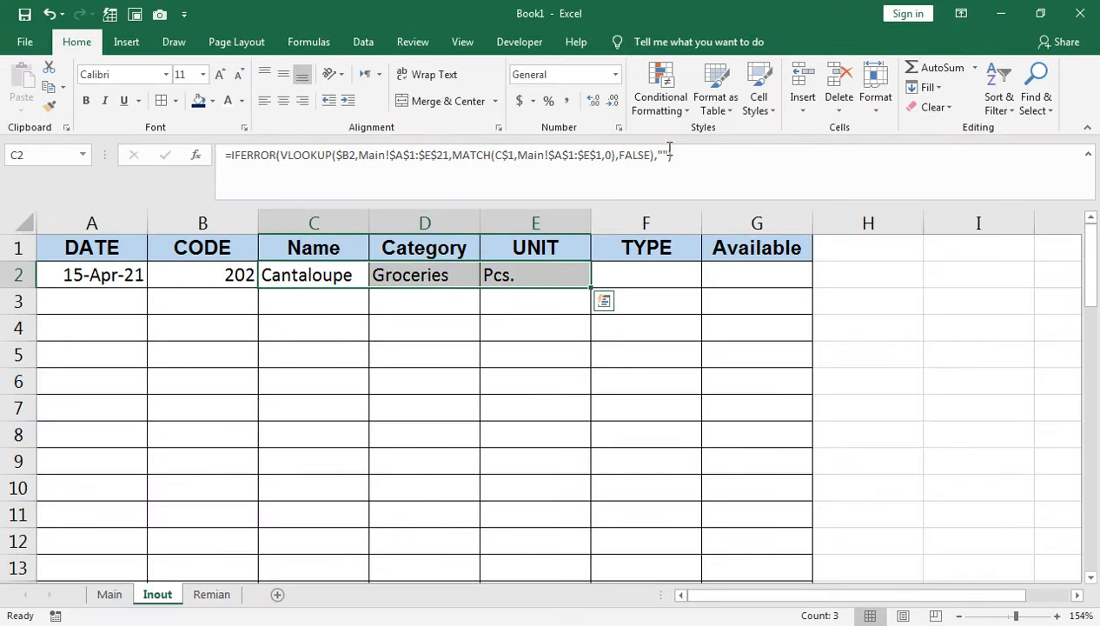
# Step: Clear the code in B2 and check how the Name, Category and UNIT formulas in C2:E2 handle an empty code
pyautogui.press('Left')
pyautogui.press('Left')
pyautogui.press('Right')
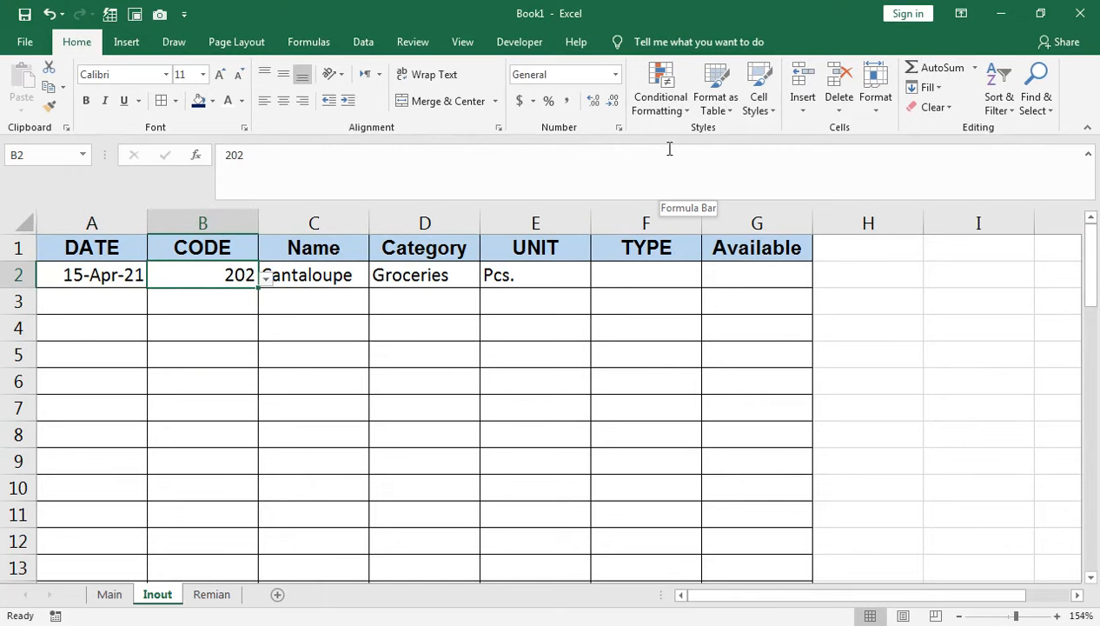
pyautogui.press('Delete')
pyautogui.press('Left')
pyautogui.press('Right')
pyautogui.press('Right')
pyautogui.press('Right')
pyautogui.press('Right')
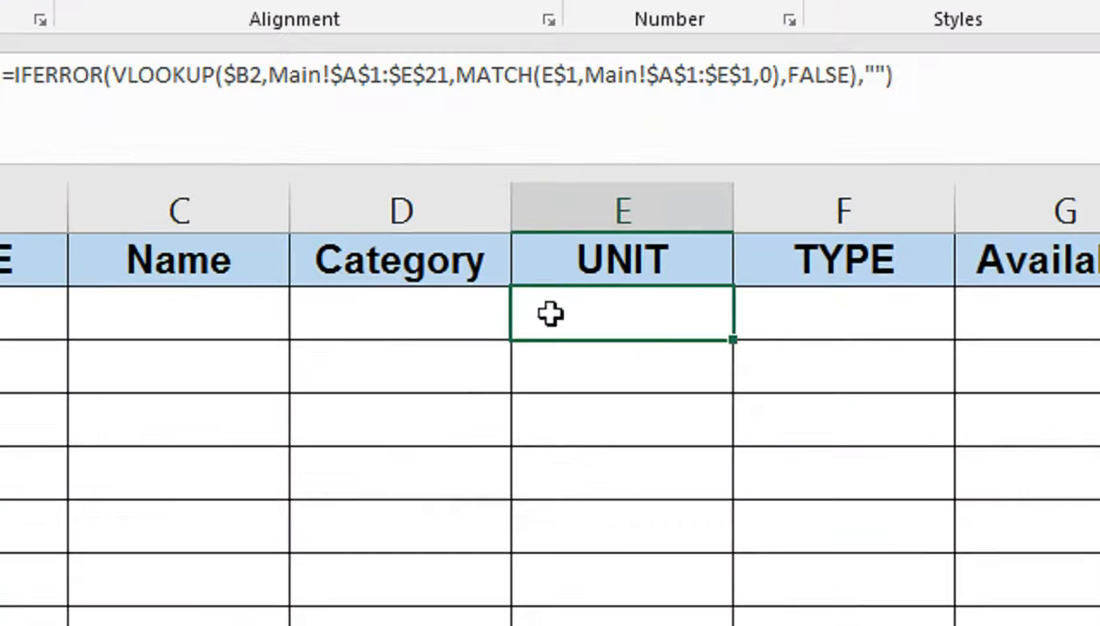
pyautogui.click(465, 274)
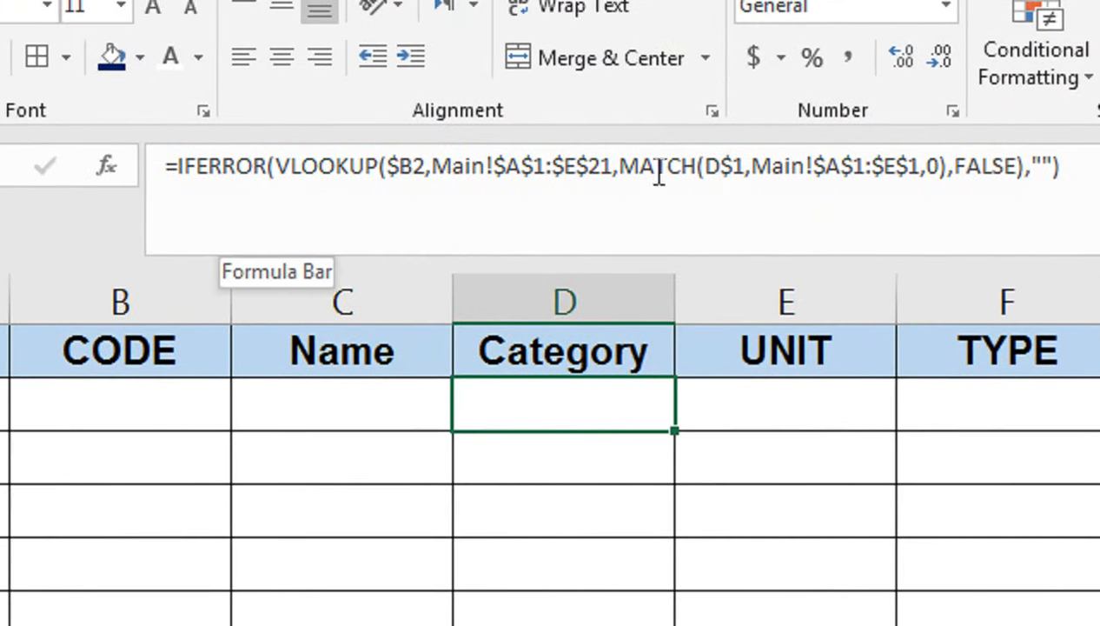
# Step: Select code 201 for the first Inout record in B2
pyautogui.click(196, 398)
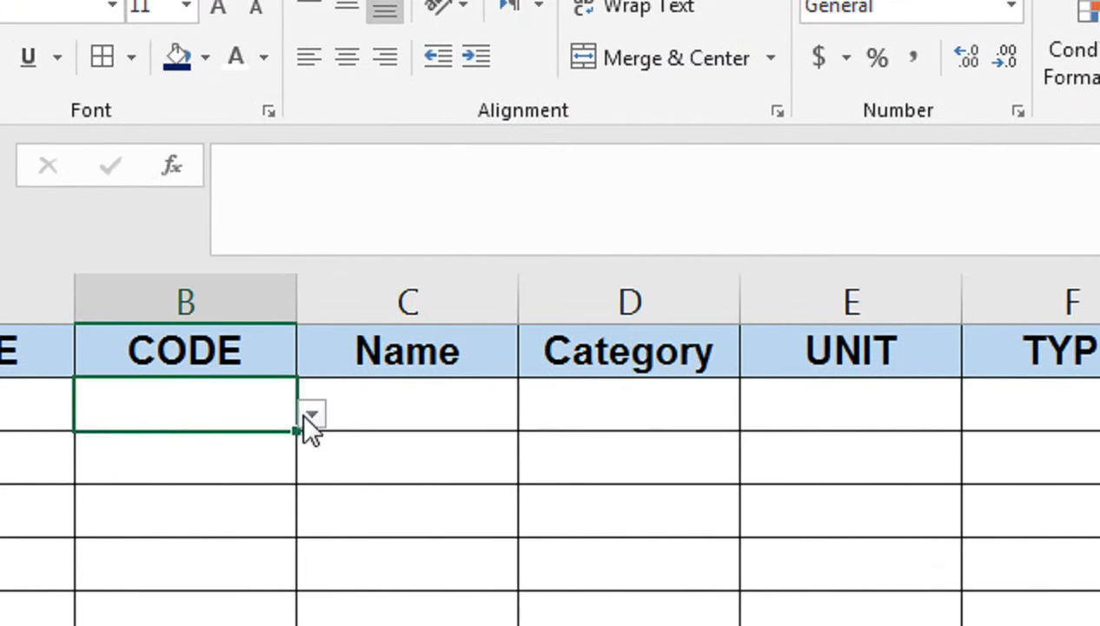
pyautogui.click(245, 413)
pyautogui.click(275, 445)
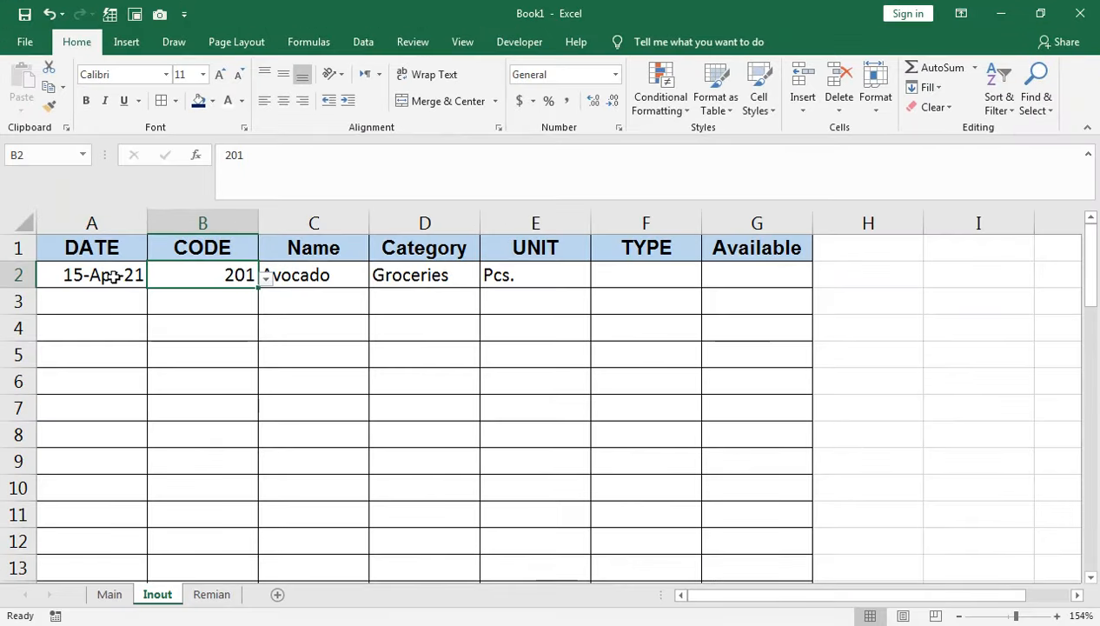
# Step: Add a data validation list with the source IN,OUT to the TYPE cell F2
pyautogui.click(656, 278)
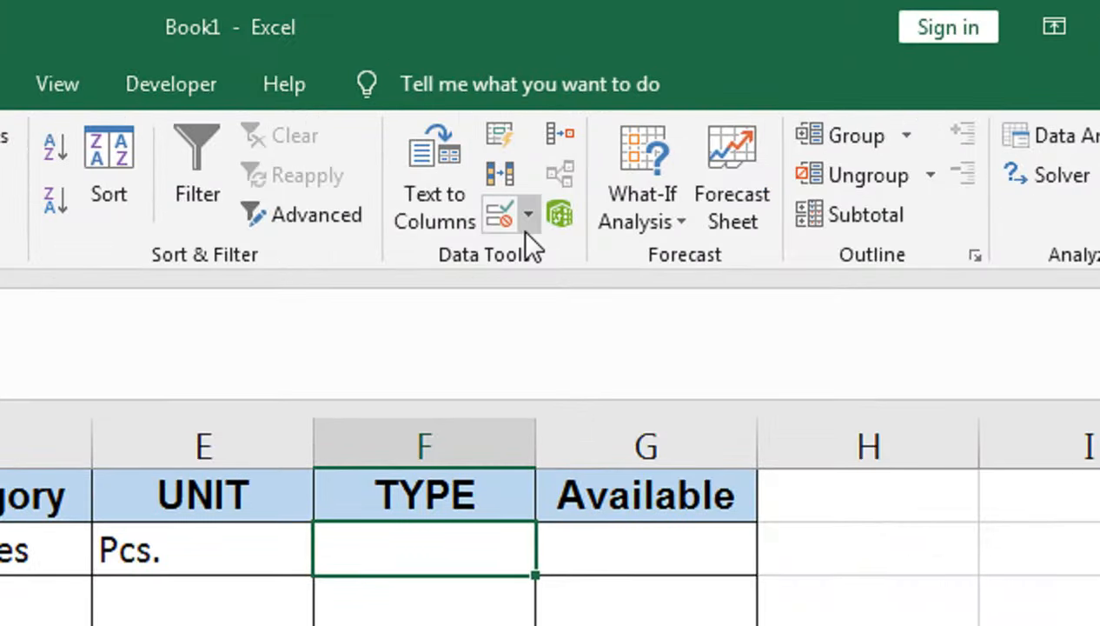
pyautogui.click(694, 113)
pyautogui.click(531, 261)
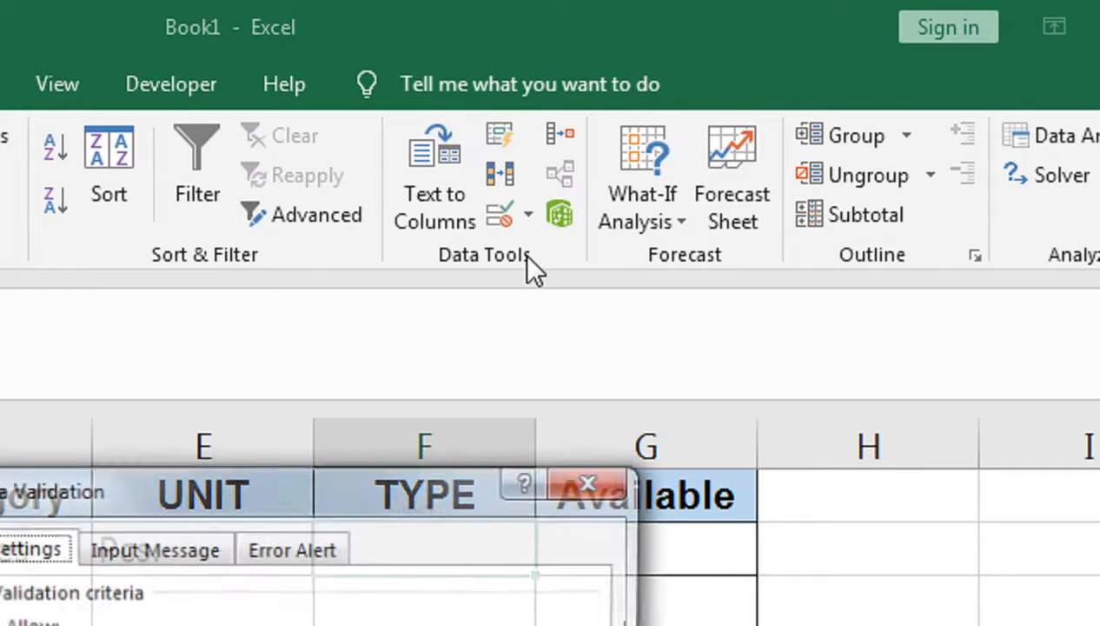
pyautogui.click(293, 506)
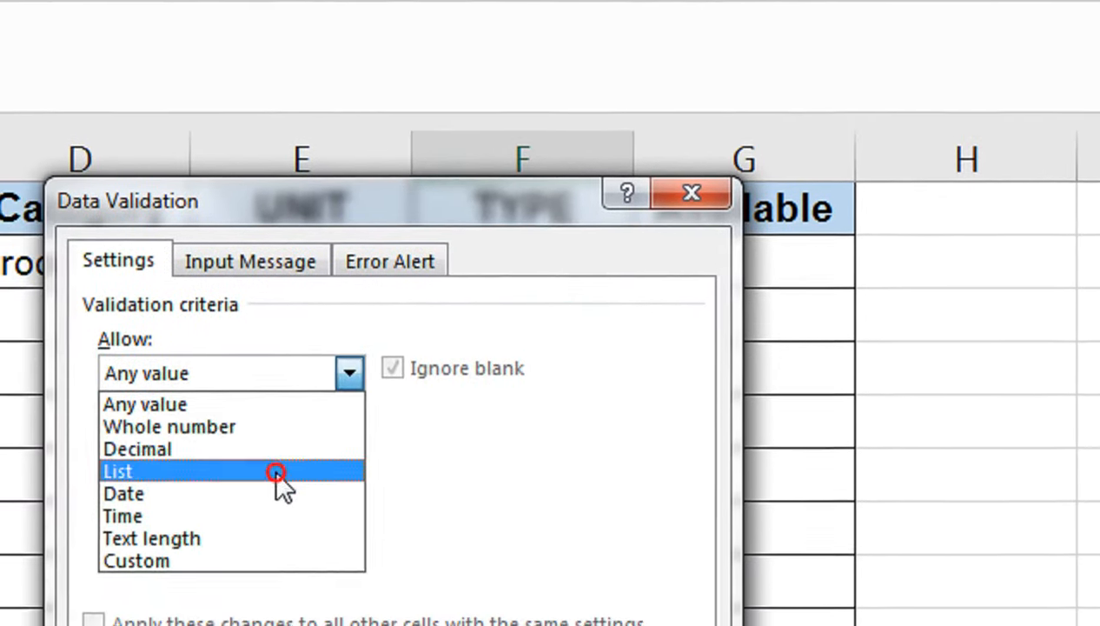
pyautogui.click(248, 535)
pyautogui.click(172, 576)
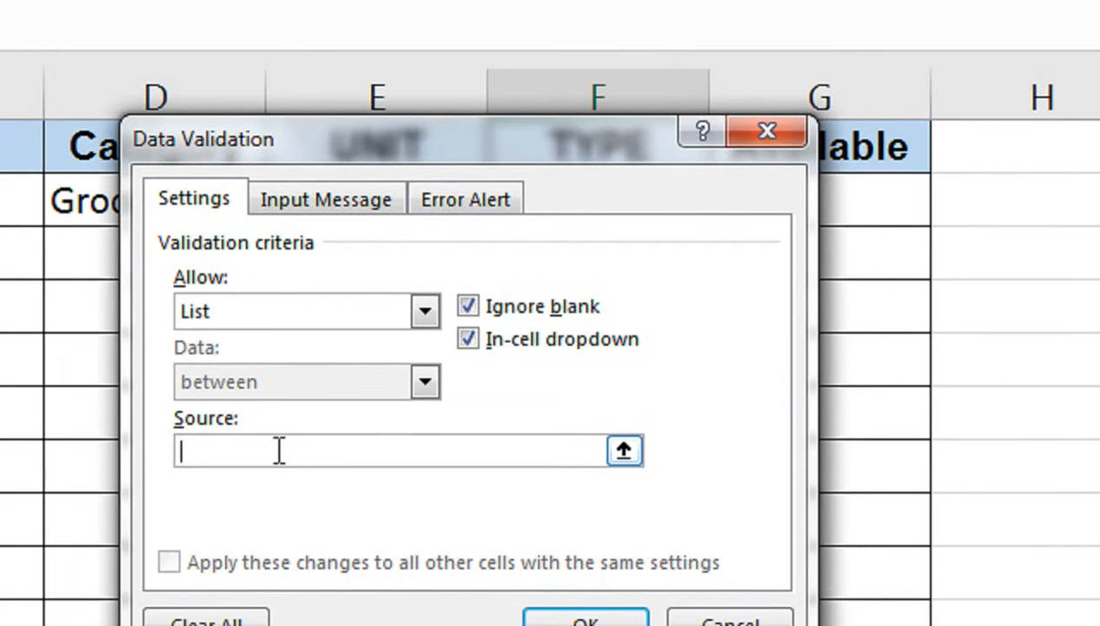
pyautogui.write('IN,OUT')
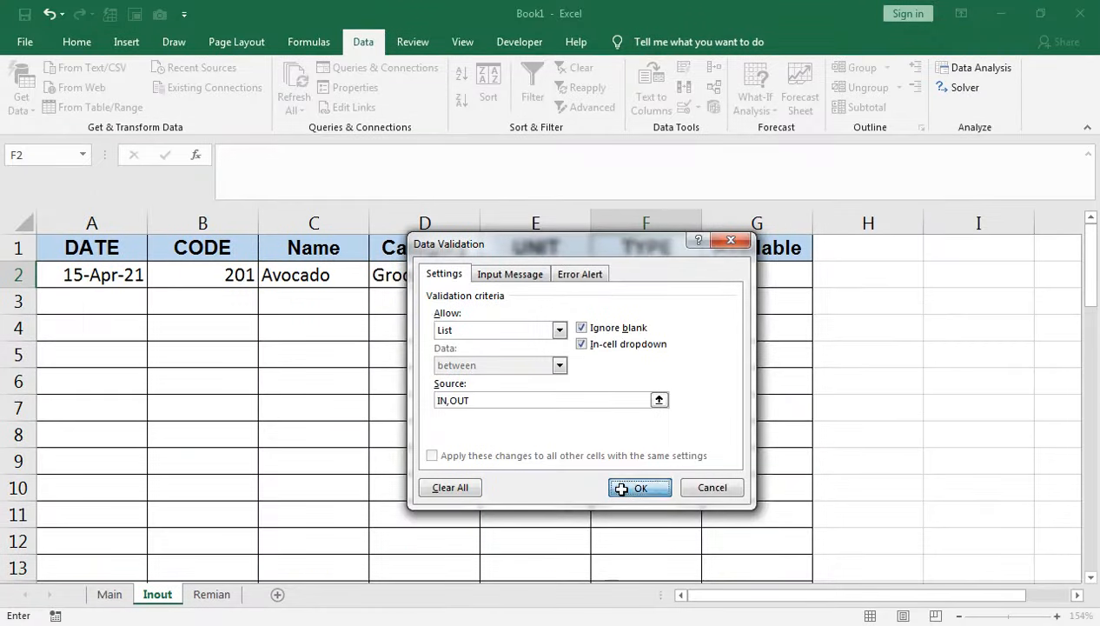
pyautogui.click(586, 622)
# Step: Set the first record's TYPE to OUT and enter 10 in its Available cell G2
pyautogui.click(710, 279)
pyautogui.click(666, 316)
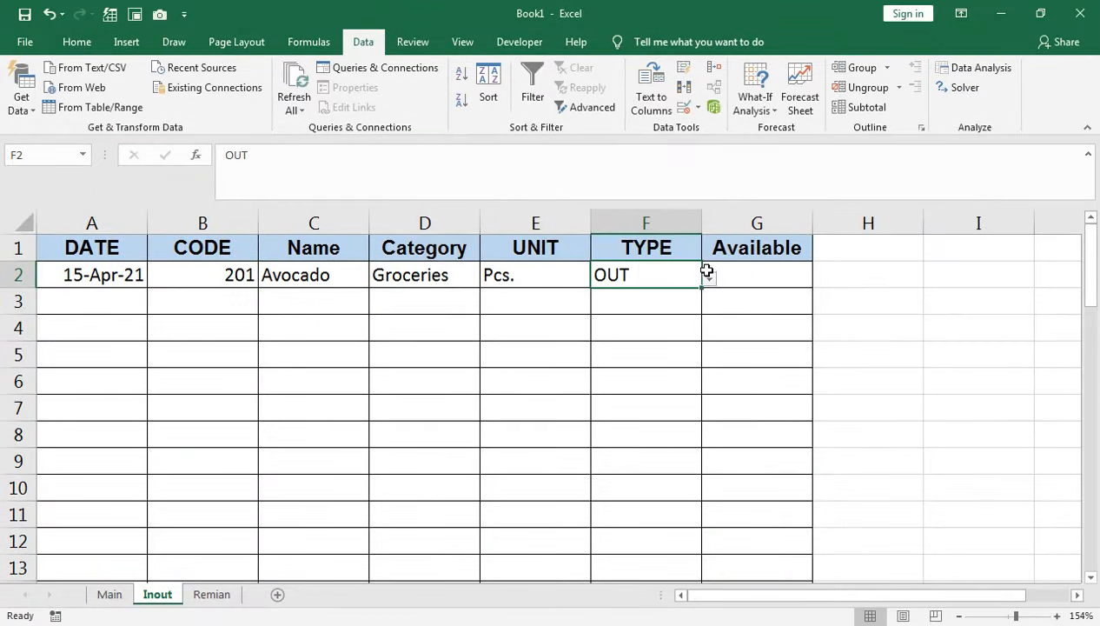
pyautogui.click(728, 282)
pyautogui.write('10')
pyautogui.press('Return')
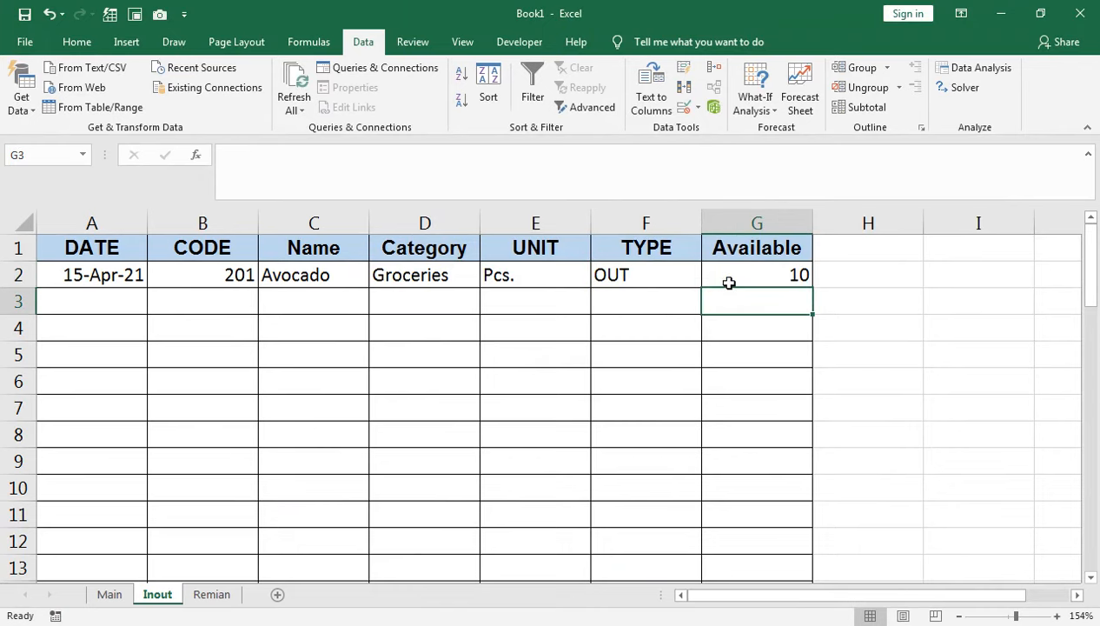
# Step: Select code 202 for the second record in B3
pyautogui.click(125, 300)
pyautogui.click(187, 301)
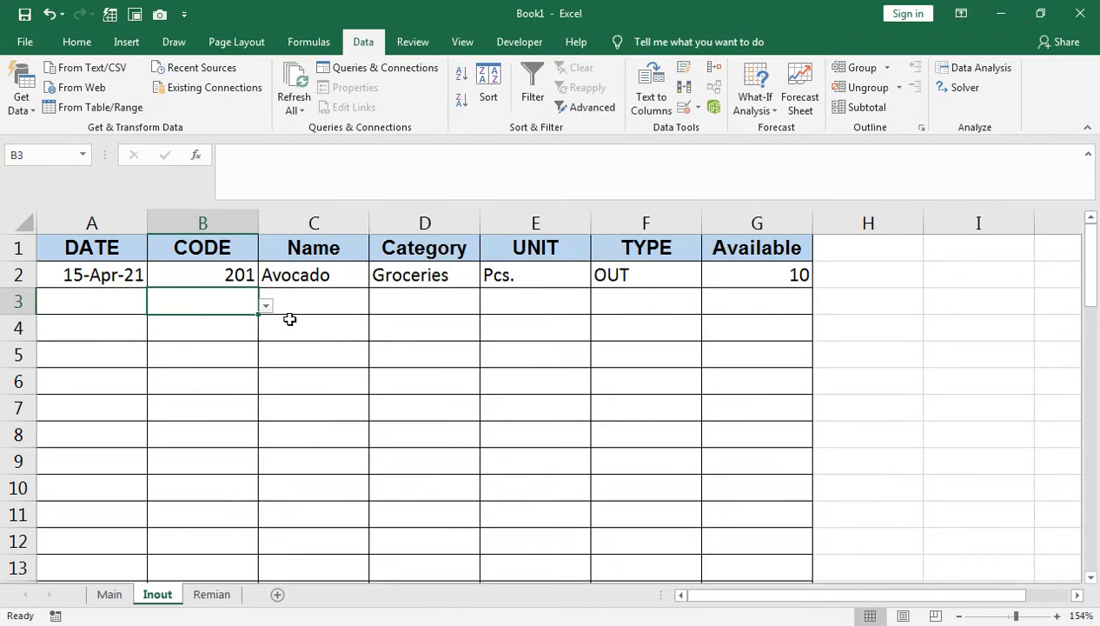
pyautogui.click(266, 305)
pyautogui.click(174, 341)
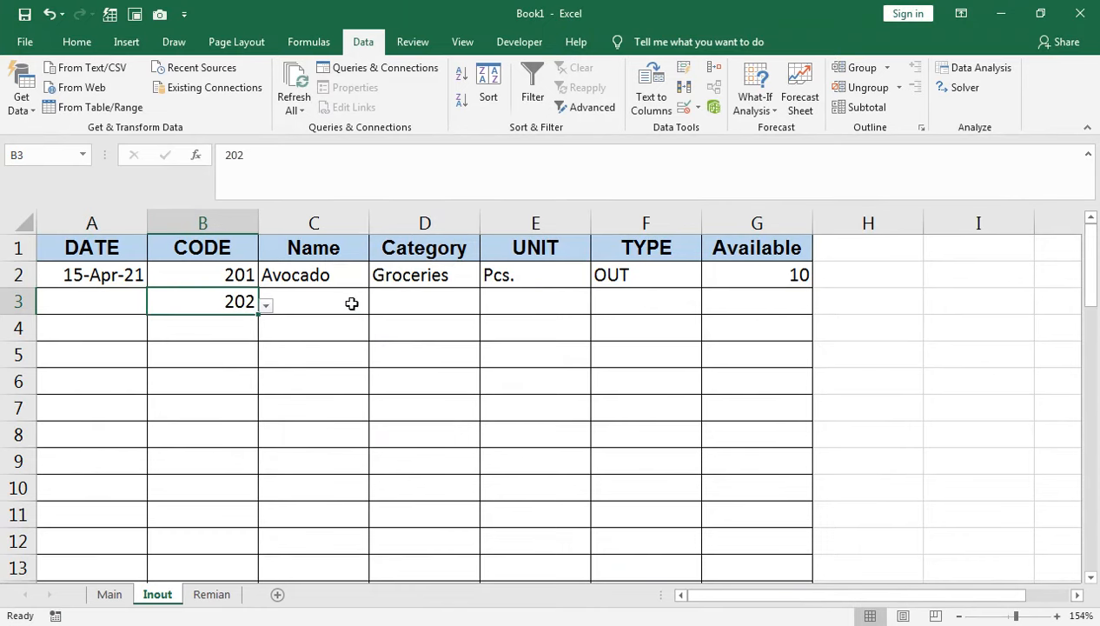
# Step: Fill the Name, Category and UNIT lookup formulas from C2 across to E2 and down to row 54
pyautogui.click(352, 283)
pyautogui.moveTo(370, 289); pyautogui.dragTo(560, 285)
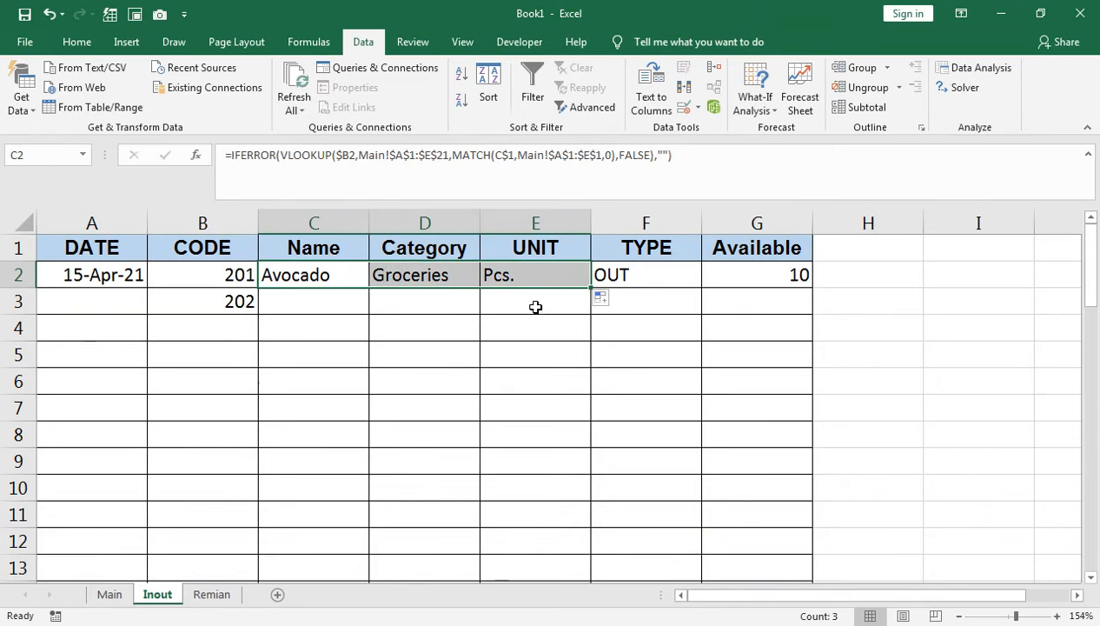
pyautogui.moveTo(588, 293); pyautogui.dragTo(540, 527)
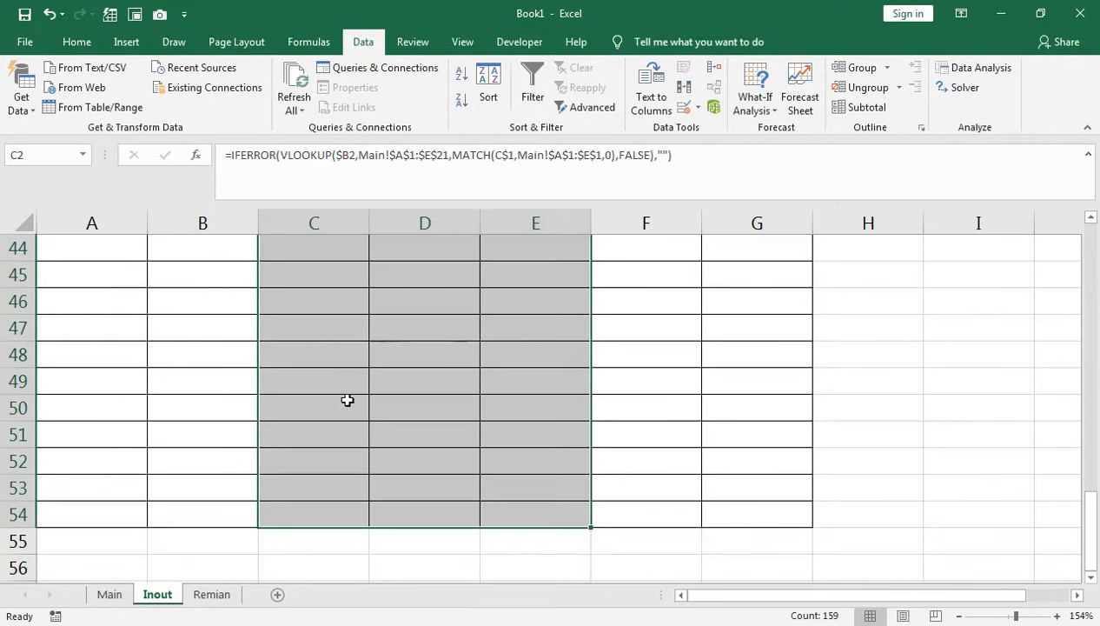
pyautogui.scroll(14, 349, 387)
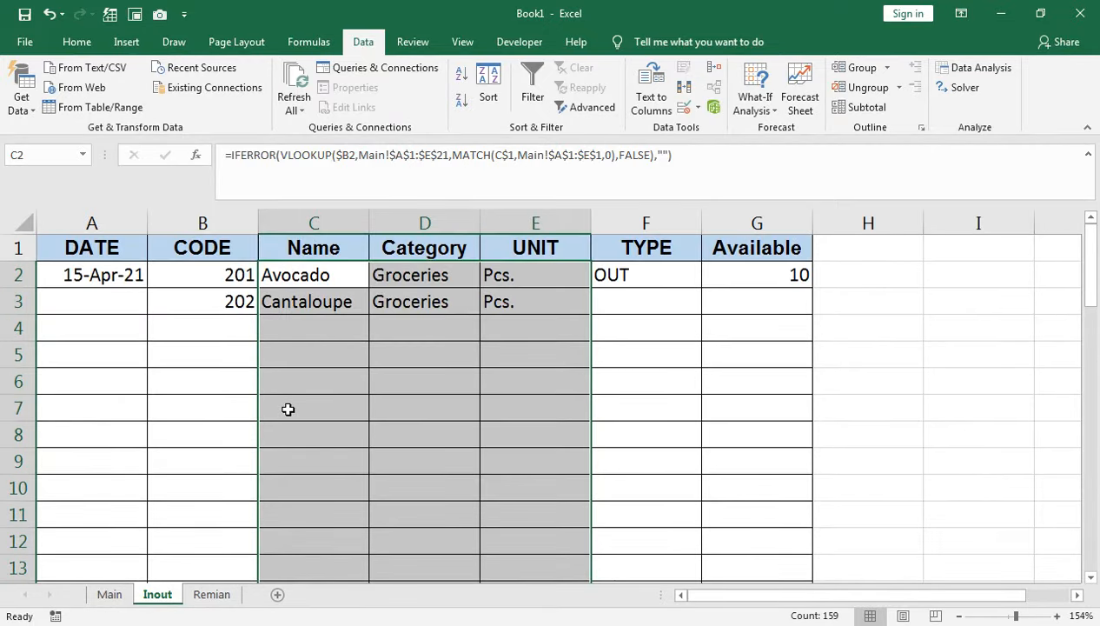
# Step: Fill the date formula from A2 down the DATE column and check the copied formulas below it
pyautogui.click(213, 309)
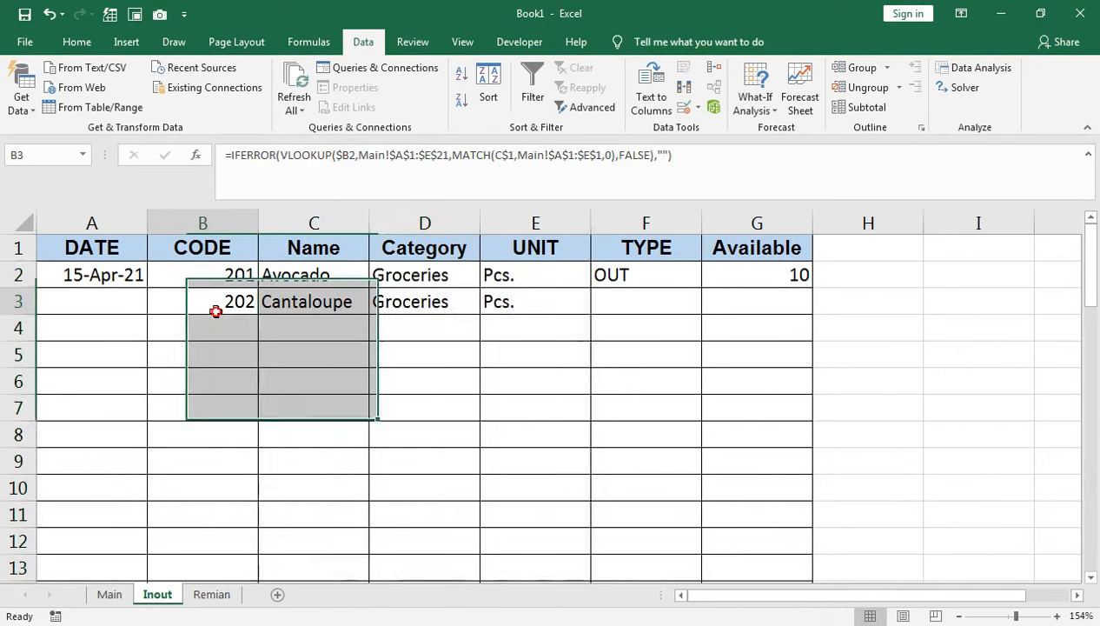
pyautogui.click(135, 275)
pyautogui.doubleClick(149, 287)
pyautogui.click(134, 301)
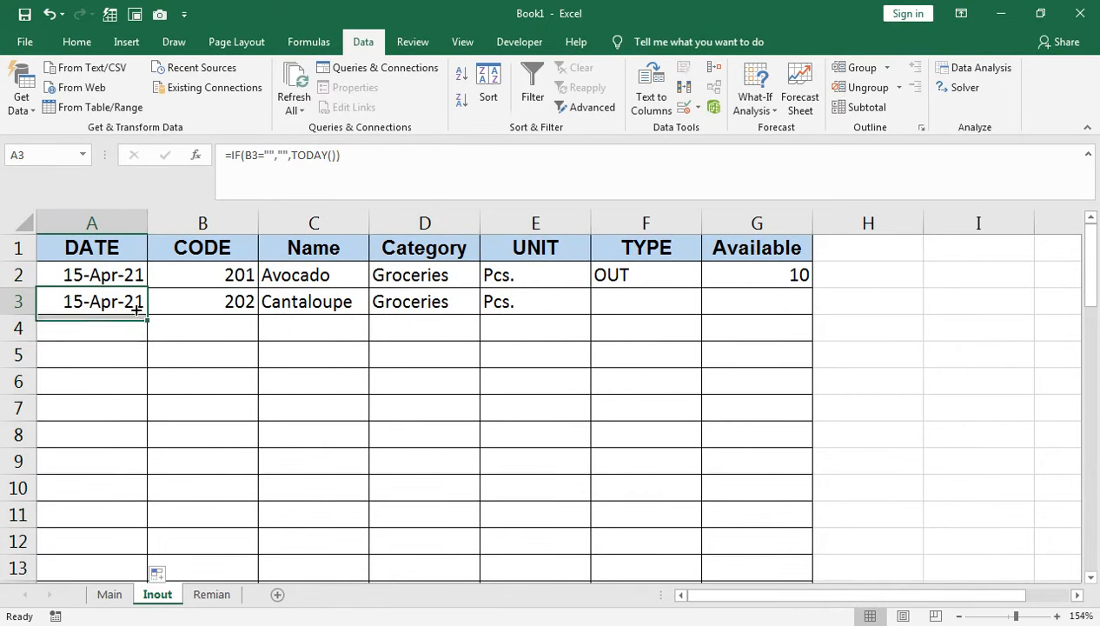
pyautogui.press('Down')
pyautogui.press('Down')
pyautogui.press('Down')
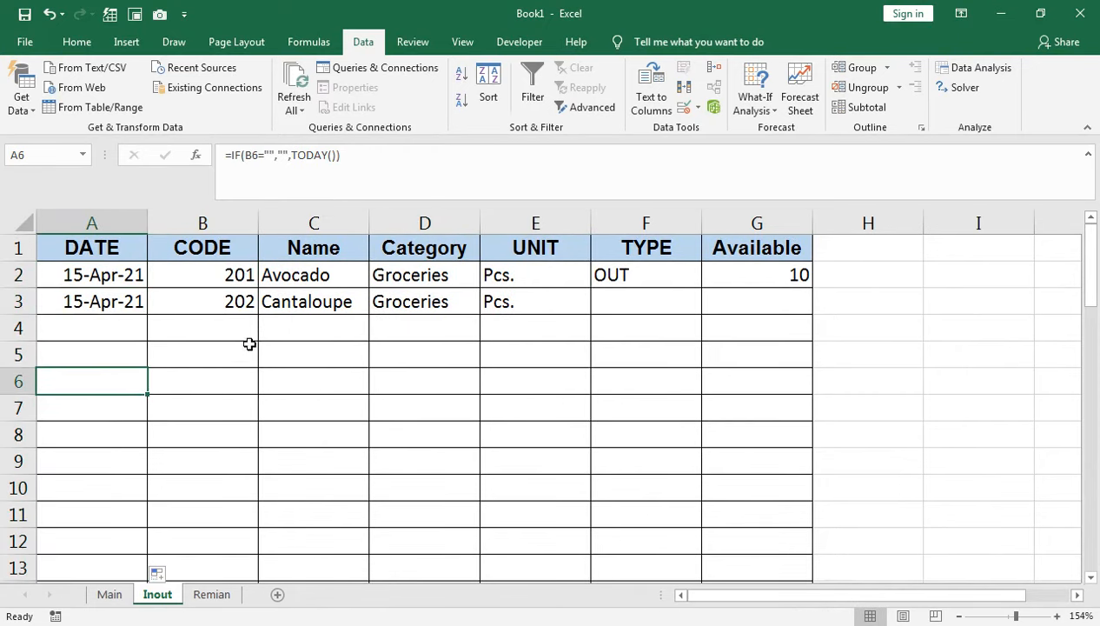
# Step: Copy the TYPE dropdown from F2 down to F12 and clear the copied values in F3:F12
pyautogui.click(669, 301)
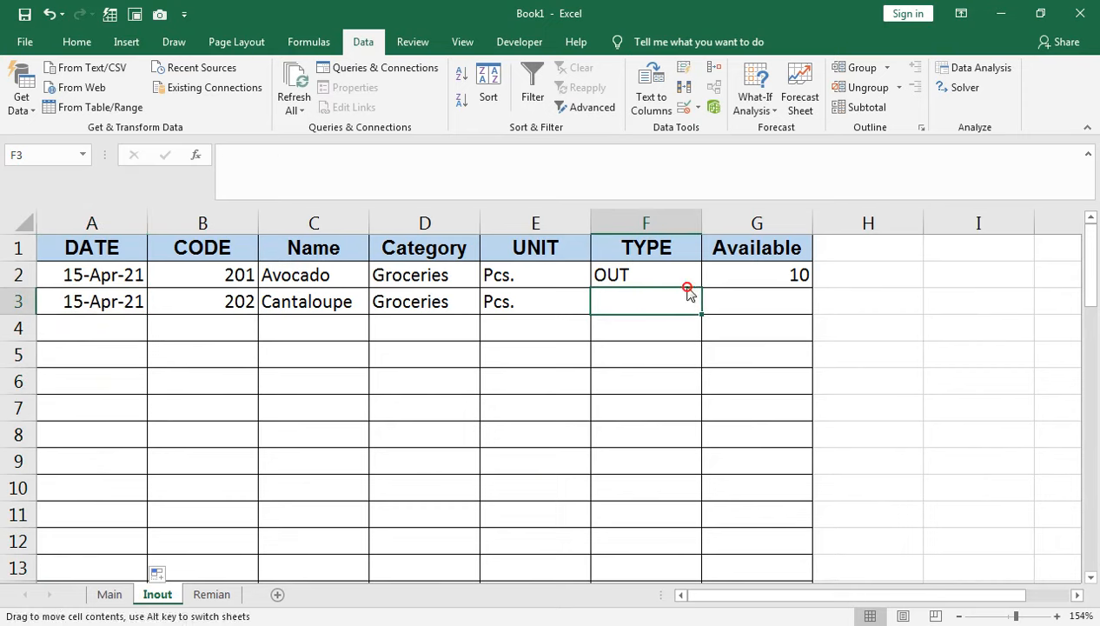
pyautogui.click(687, 285)
pyautogui.moveTo(702, 288); pyautogui.dragTo(665, 539)
pyautogui.click(655, 314)
pyautogui.moveTo(669, 303); pyautogui.dragTo(638, 538)
pyautogui.press('Delete')
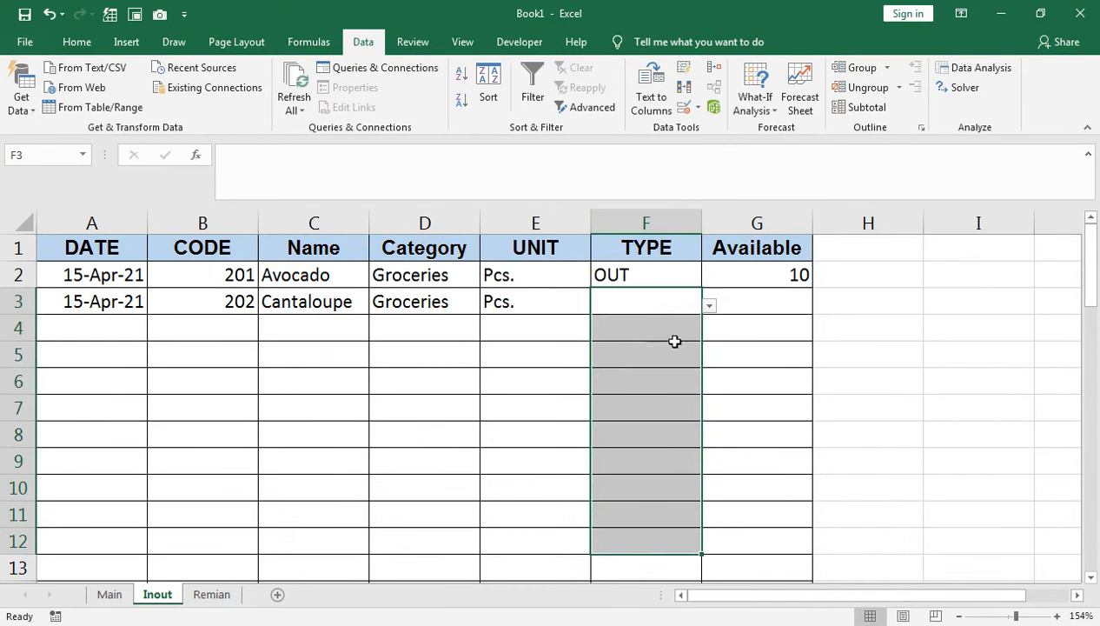
# Step: Complete the code 202 record in row 3 with TYPE IN and an Available quantity of 15
pyautogui.click(692, 302)
pyautogui.click(709, 306)
pyautogui.click(678, 323)
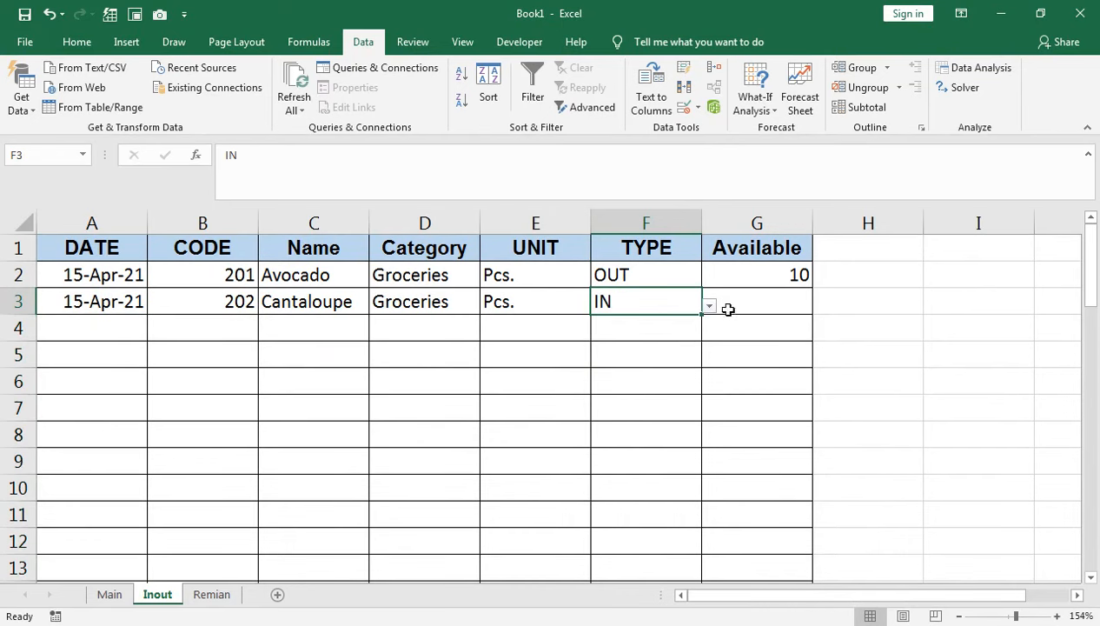
pyautogui.click(744, 300)
pyautogui.write('1')
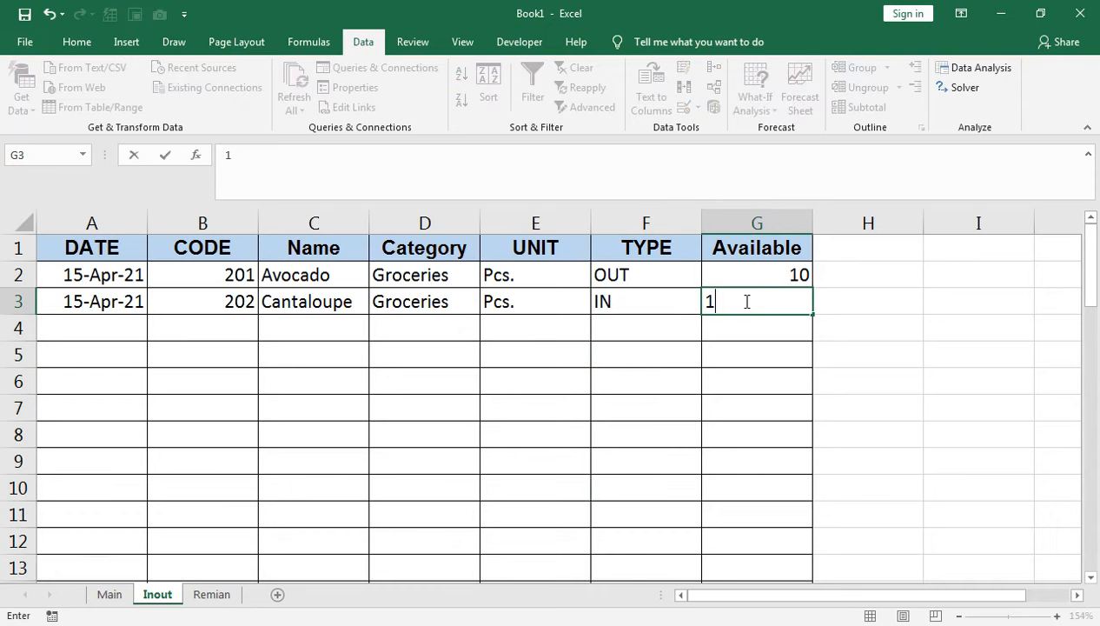
pyautogui.write('5')
pyautogui.press('Return')
# Step: Record a movement in row 4 with code 205, TYPE IN and an Available quantity of 20
pyautogui.click(222, 331)
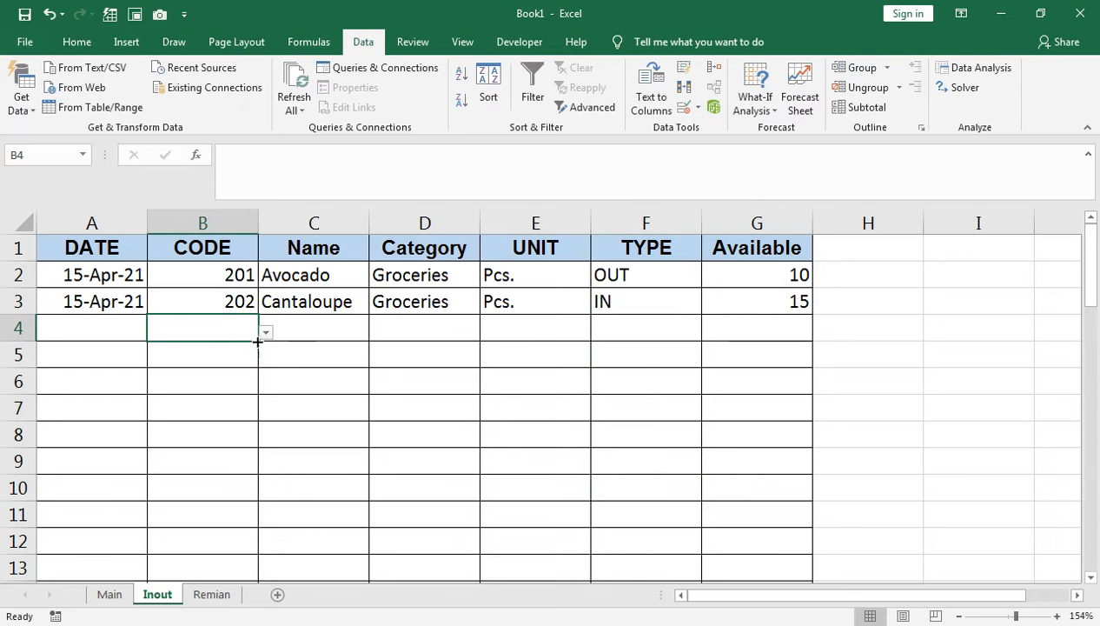
pyautogui.click(266, 332)
pyautogui.click(229, 416)
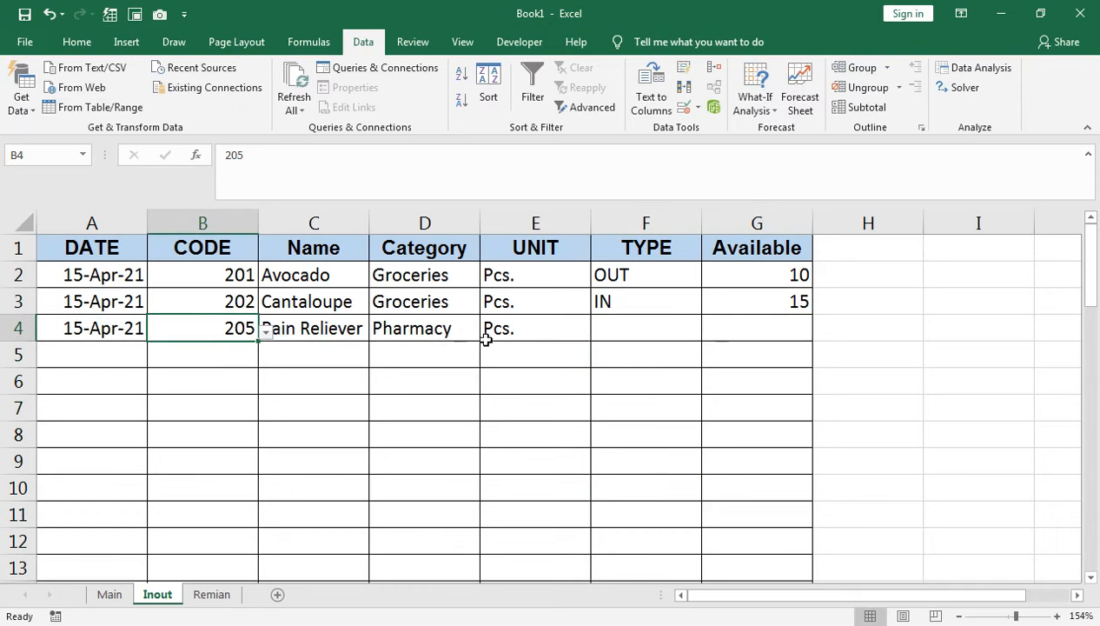
pyautogui.click(595, 328)
pyautogui.click(711, 334)
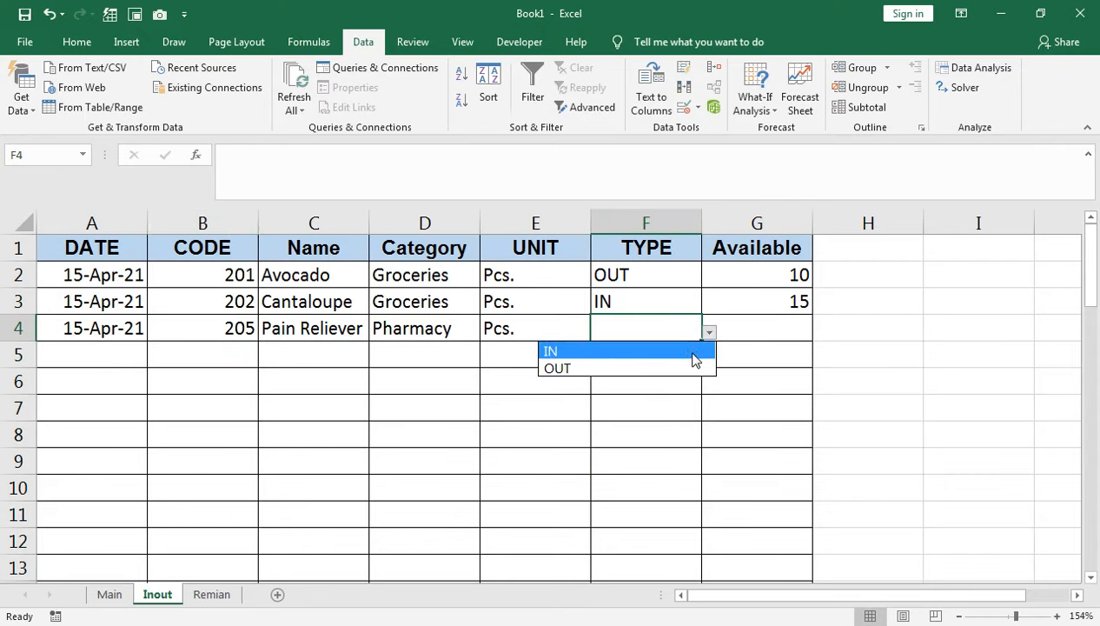
pyautogui.click(695, 355)
pyautogui.click(766, 320)
pyautogui.write('20')
pyautogui.press('Return')
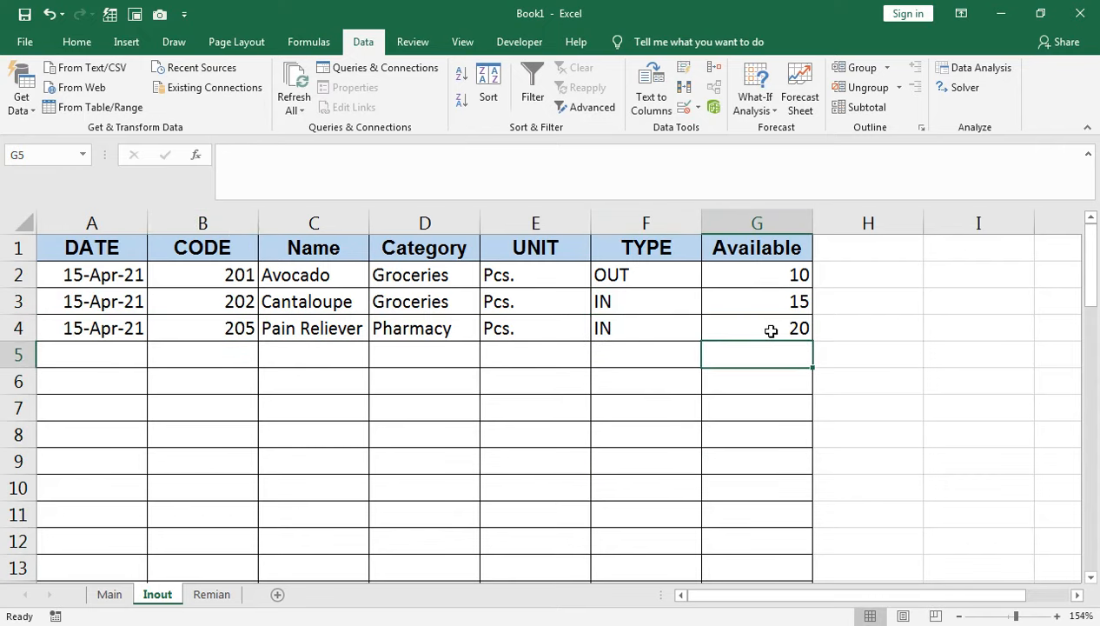
# Step: Record a movement in row 5 with code 206, TYPE OUT and an Available quantity of 5
pyautogui.click(167, 355)
pyautogui.click(266, 358)
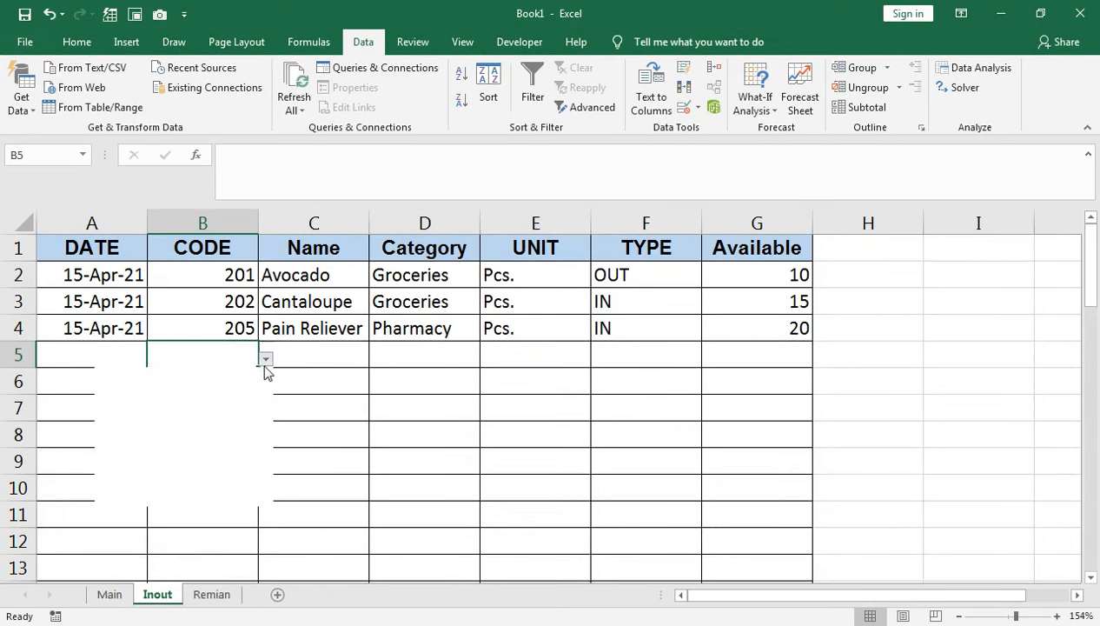
pyautogui.click(207, 465)
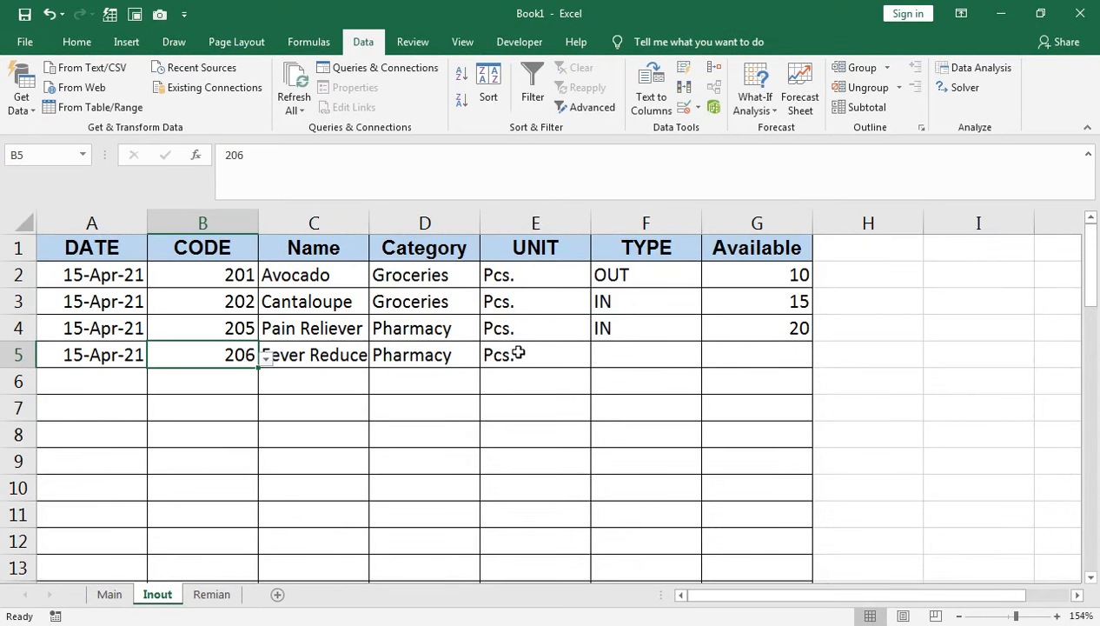
pyautogui.click(668, 357)
pyautogui.click(708, 359)
pyautogui.click(658, 390)
pyautogui.click(734, 360)
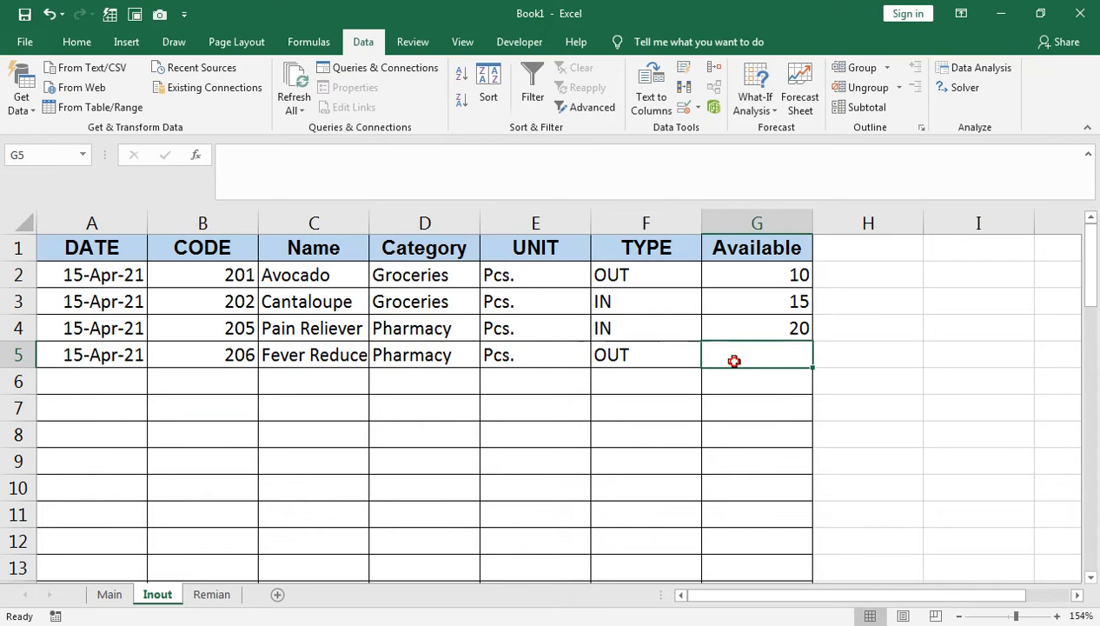
pyautogui.write('5')
pyautogui.press('Return')
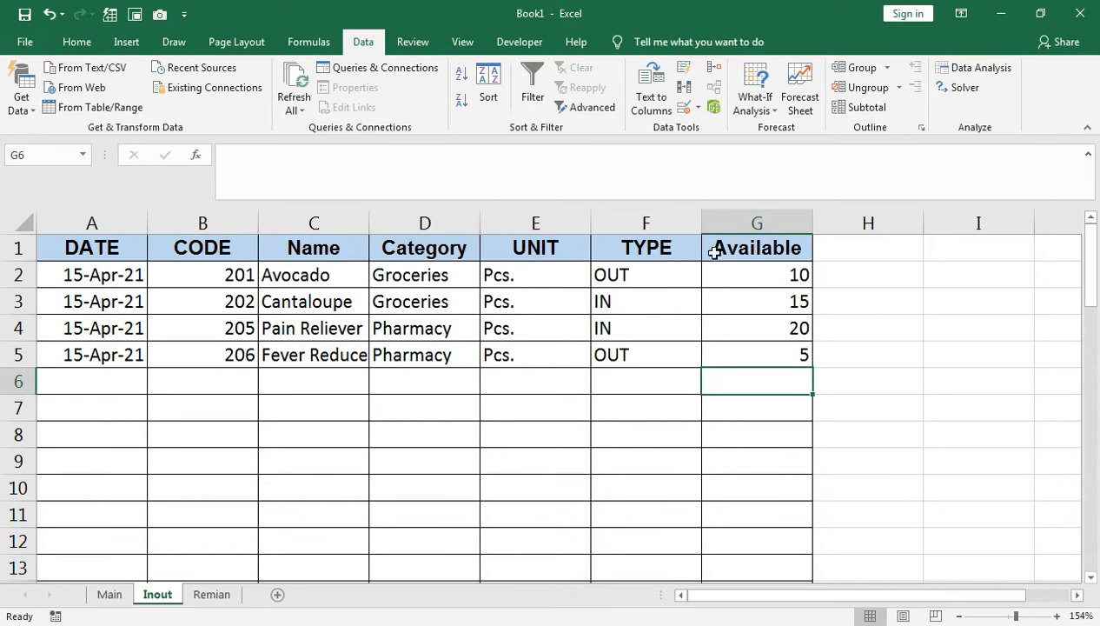
# Step: Center the contents of the UNIT, TYPE and Available columns (E to G)
pyautogui.moveTo(750, 223); pyautogui.dragTo(639, 217)
pyautogui.click(576, 220)
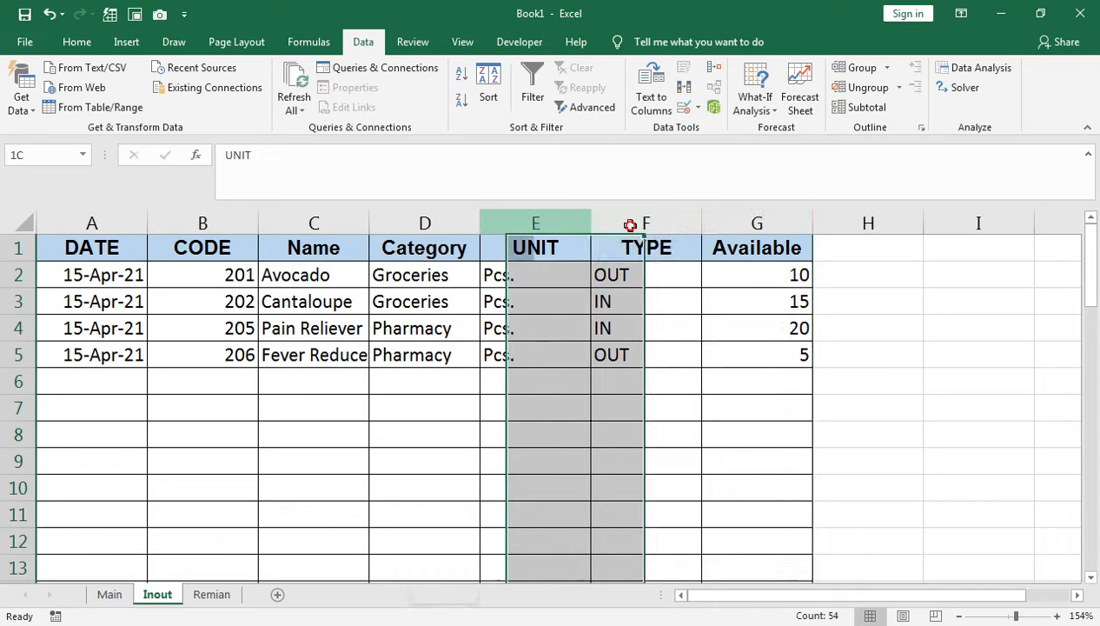
pyautogui.click(76, 42)
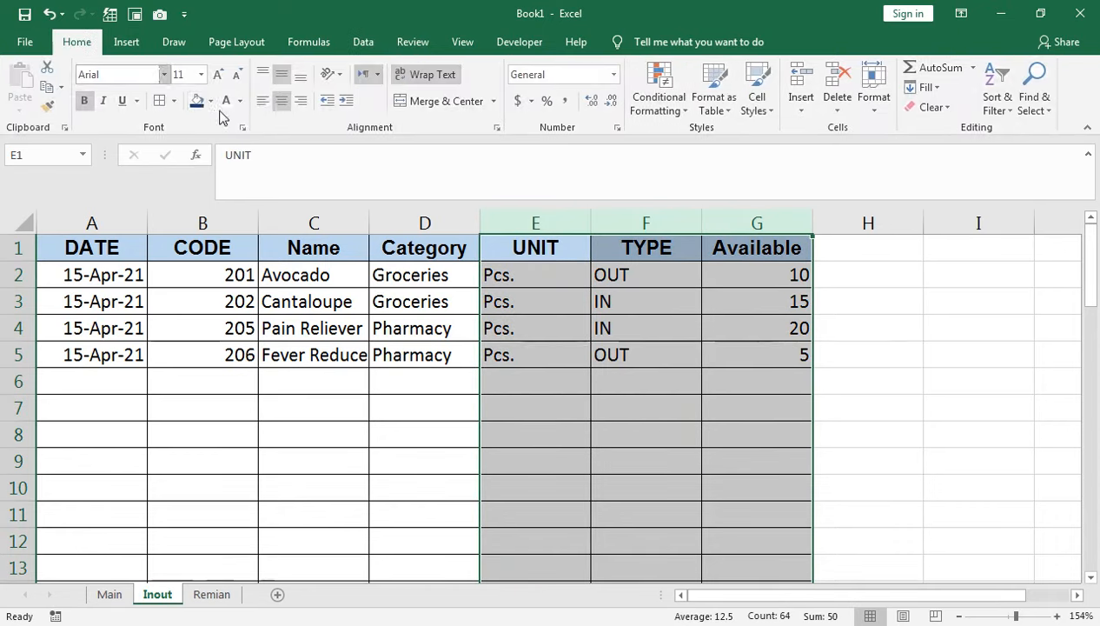
pyautogui.click(282, 102)
pyautogui.click(448, 342)
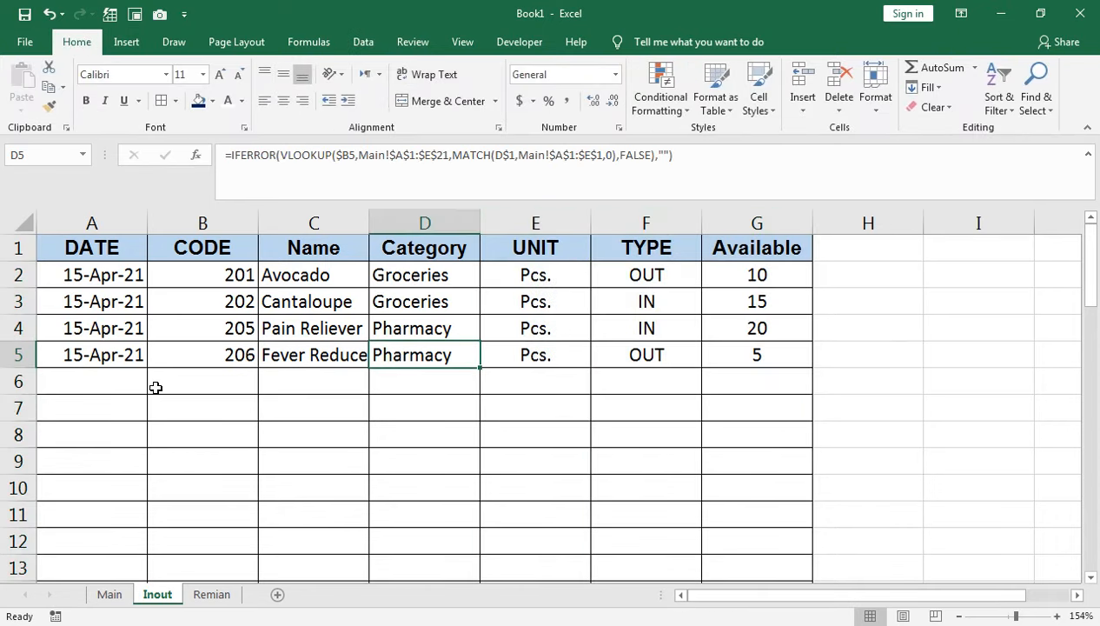
# Step: Record a movement in row 6 with code 208, TYPE IN and an Available quantity of 20
pyautogui.click(111, 377)
pyautogui.click(215, 389)
pyautogui.click(266, 386)
pyautogui.click(217, 525)
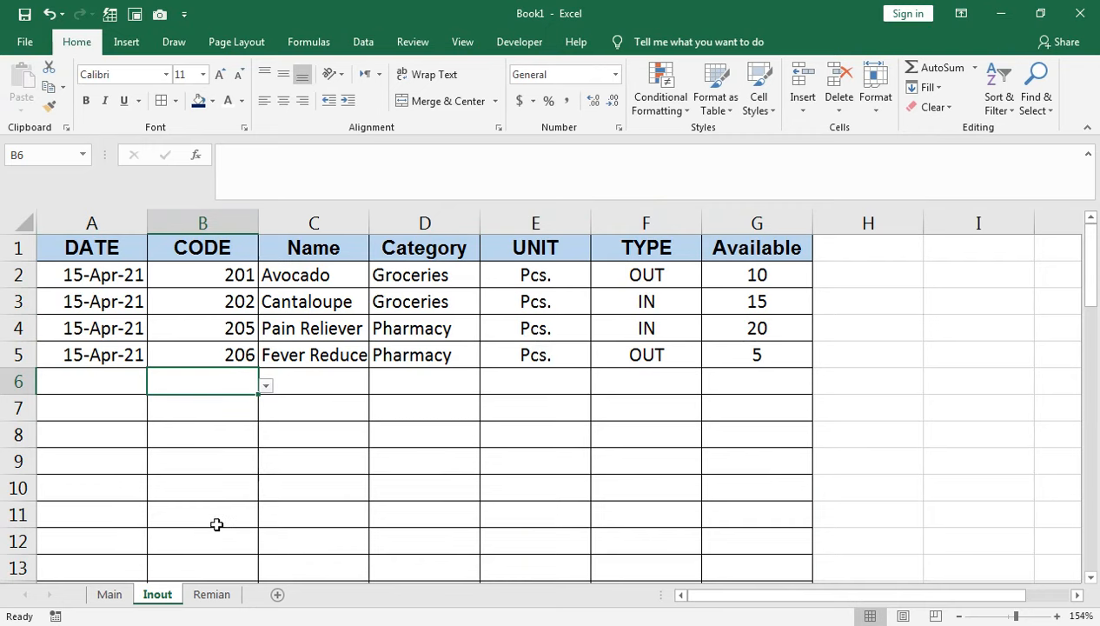
pyautogui.click(627, 388)
pyautogui.click(708, 385)
pyautogui.click(688, 403)
pyautogui.click(741, 387)
pyautogui.write('20')
pyautogui.press('Return')
# Step: Record a movement in row 7 with code 210, TYPE OUT and an Available quantity of 15
pyautogui.click(250, 405)
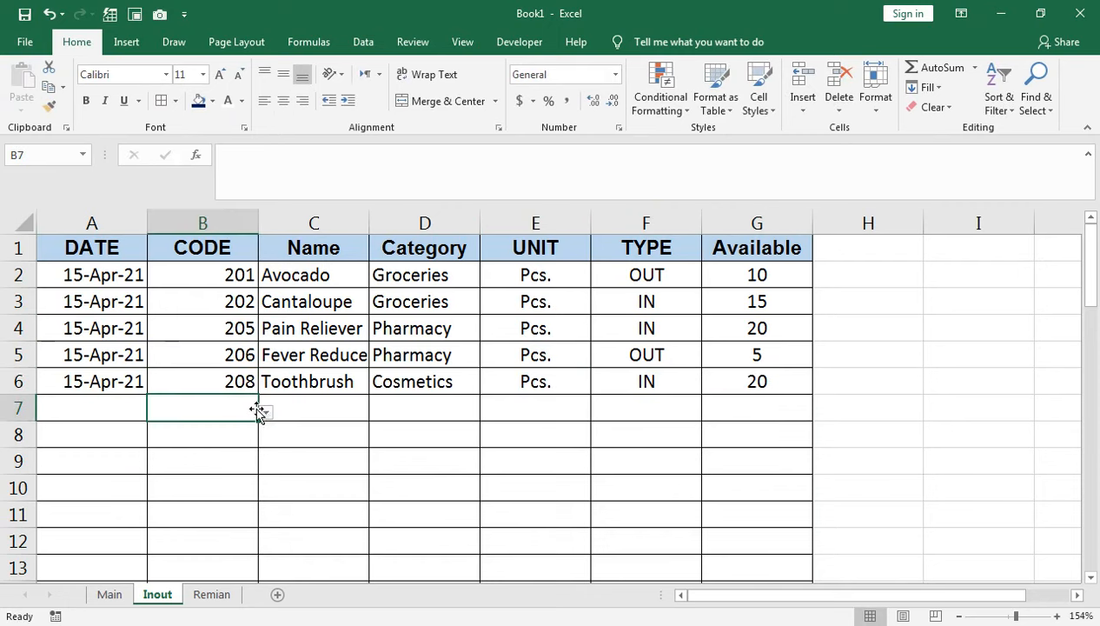
pyautogui.click(265, 412)
pyautogui.scroll(-2, 259, 476)
pyautogui.click(182, 485)
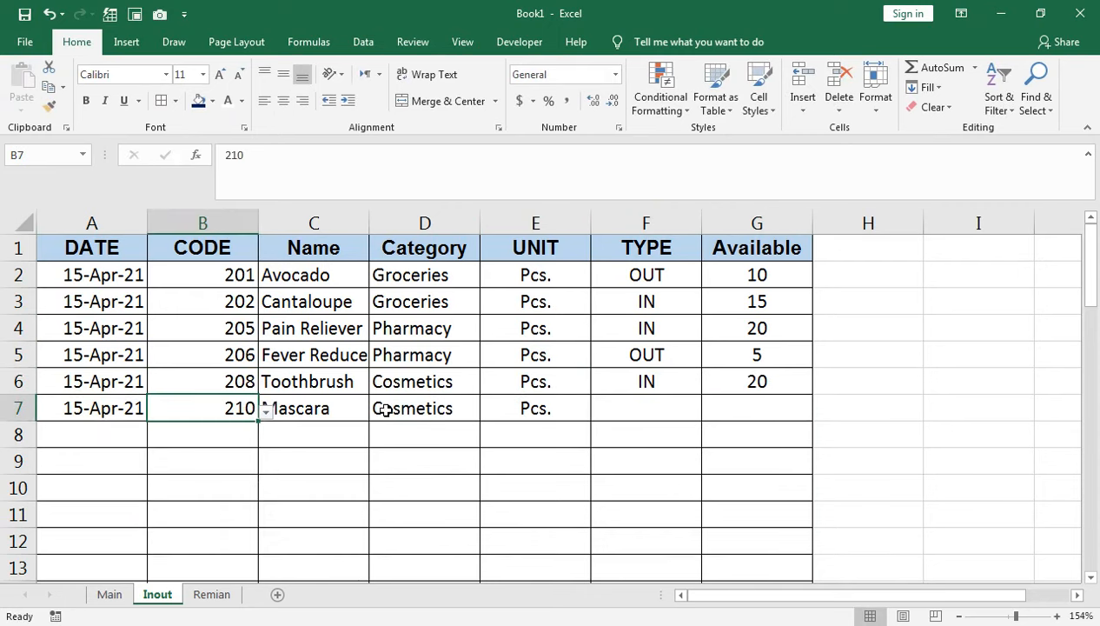
pyautogui.click(646, 412)
pyautogui.click(705, 414)
pyautogui.click(687, 449)
pyautogui.click(757, 402)
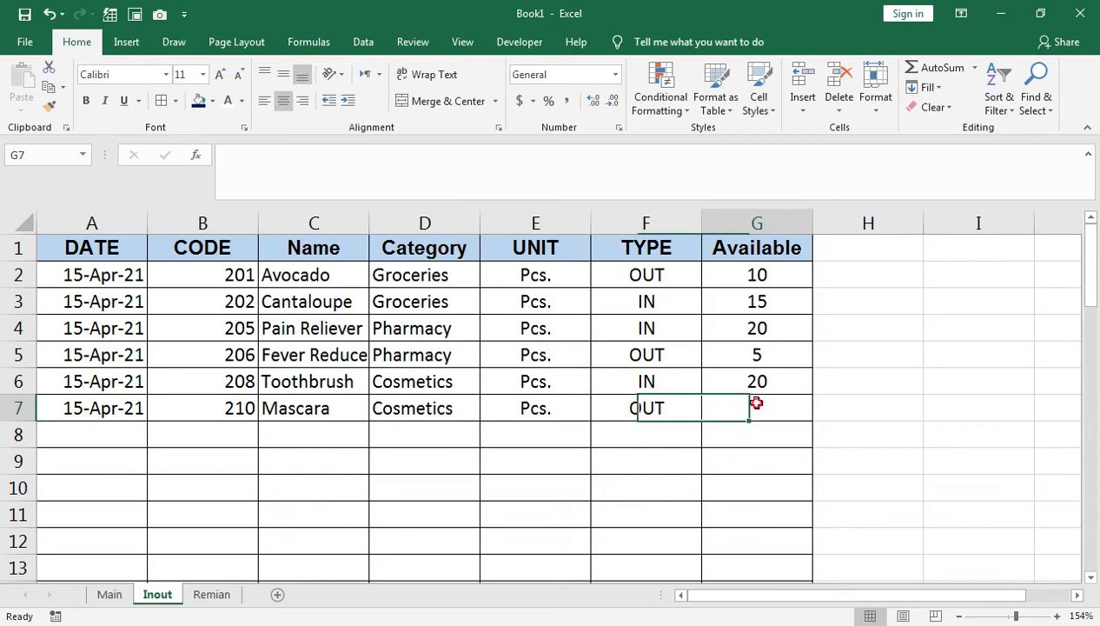
pyautogui.write('15')
pyautogui.press('Return')
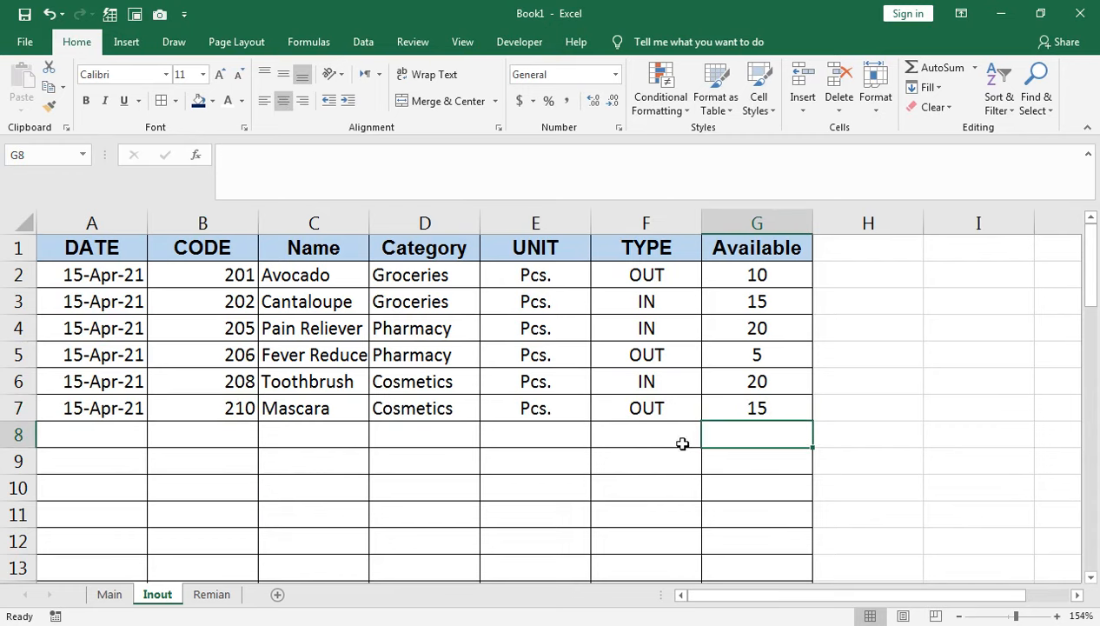
# Step: Record a movement in row 8 with code 203, TYPE IN and an Available quantity of 20
pyautogui.click(179, 439)
pyautogui.click(263, 443)
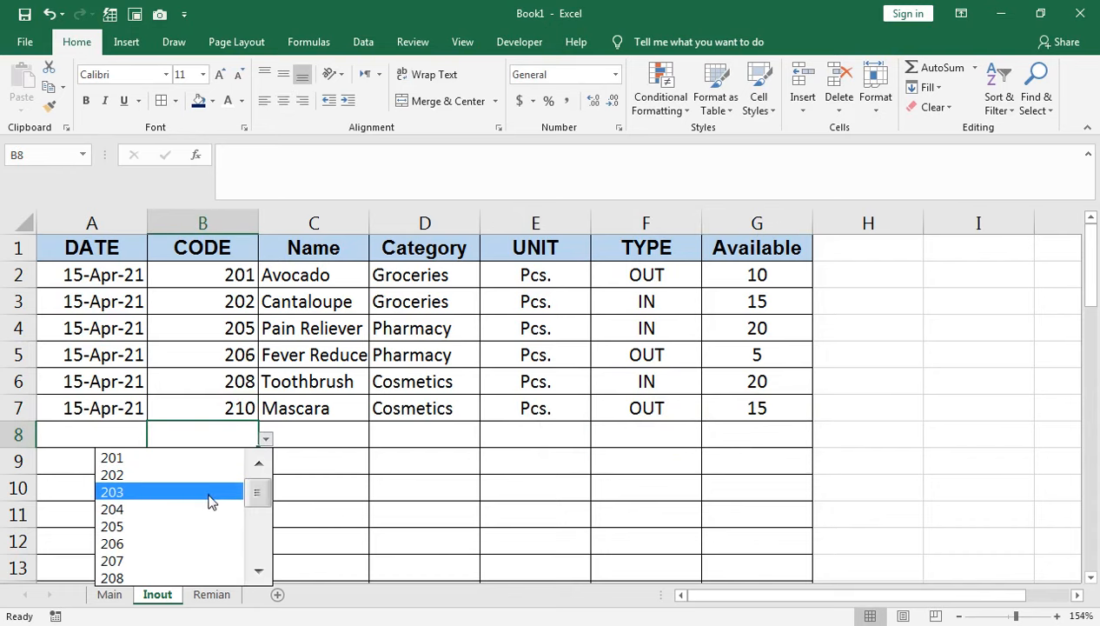
pyautogui.click(209, 496)
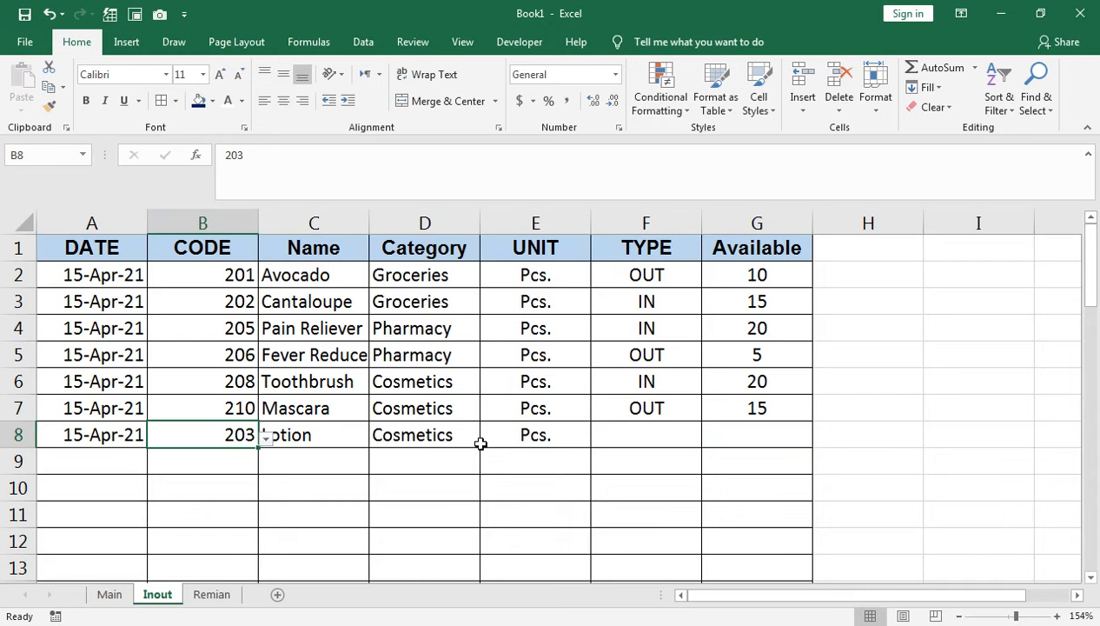
pyautogui.click(658, 441)
pyautogui.click(709, 439)
pyautogui.click(555, 457)
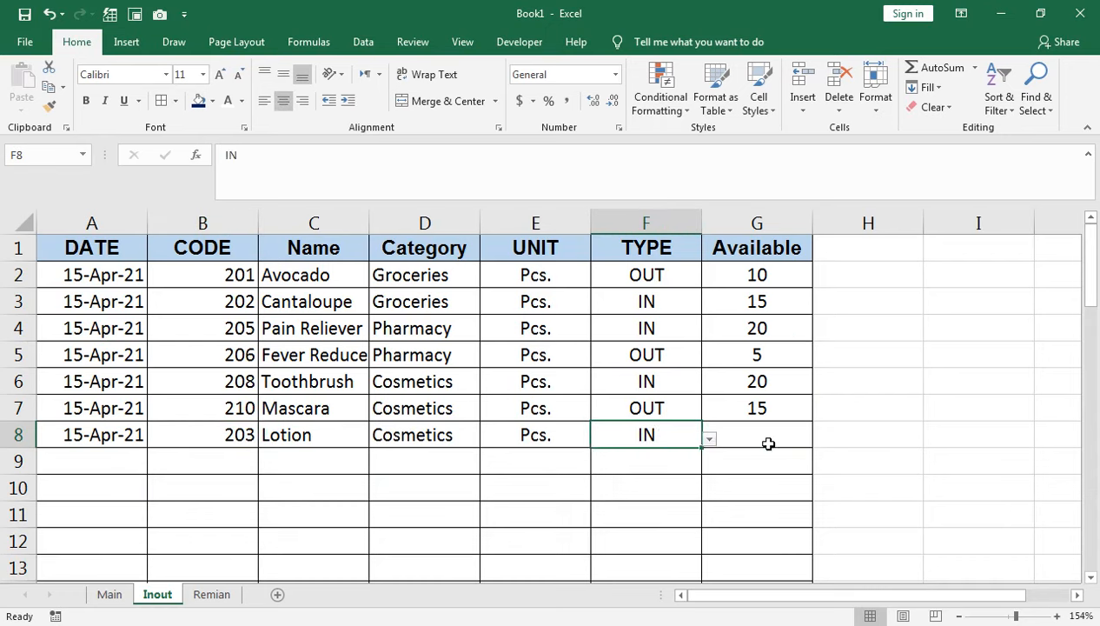
pyautogui.click(769, 443)
pyautogui.write('20')
pyautogui.press('Return')
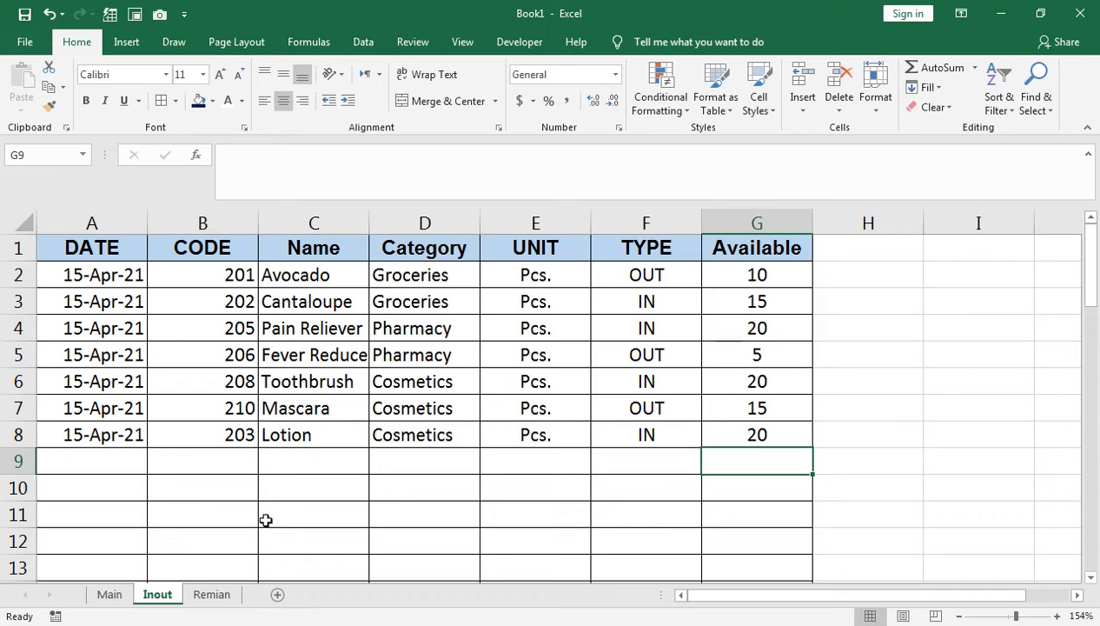
# Step: Copy the CODE, Name, Category and UNIT headers from Inout B1:E1 into the Remian sheet starting at A1
pyautogui.click(101, 249)
pyautogui.moveTo(221, 252); pyautogui.dragTo(537, 248)
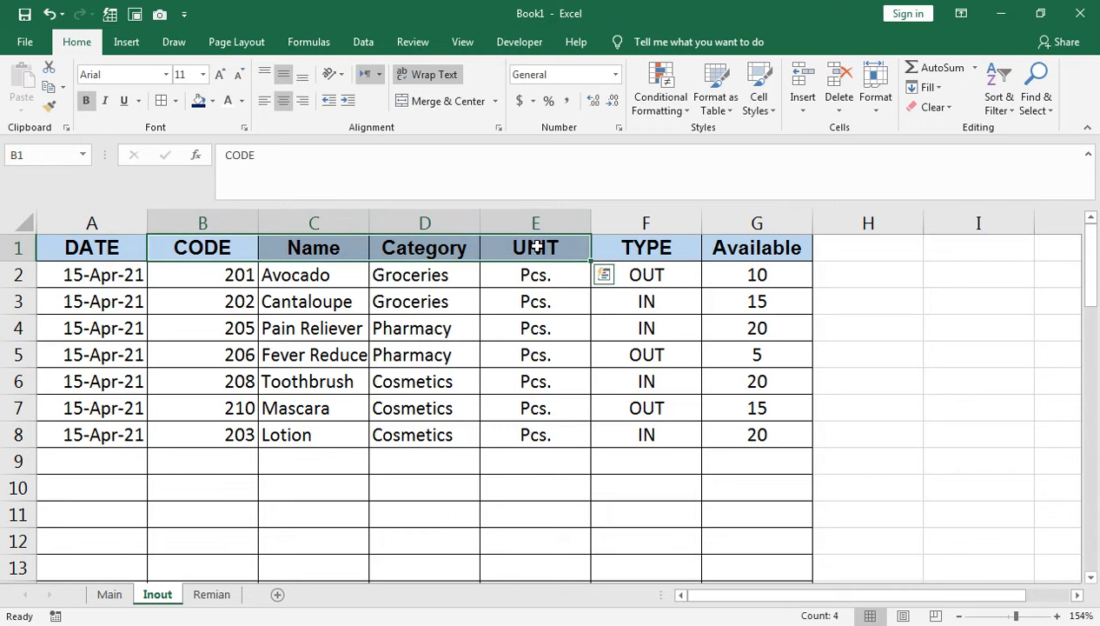
pyautogui.hotkey('ctrl', 'c')
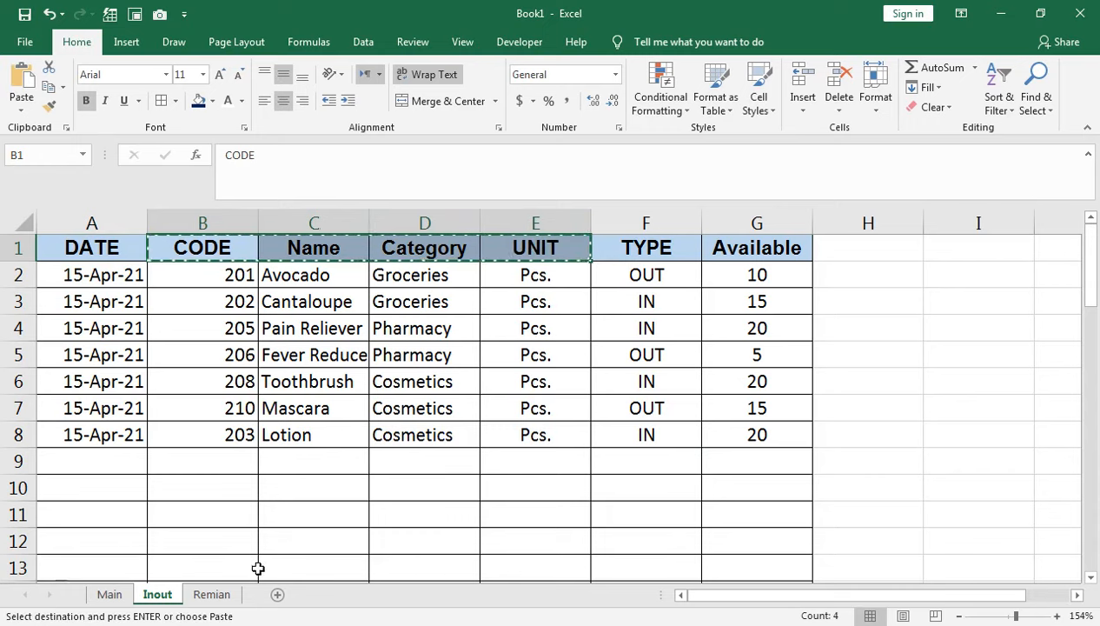
pyautogui.click(212, 595)
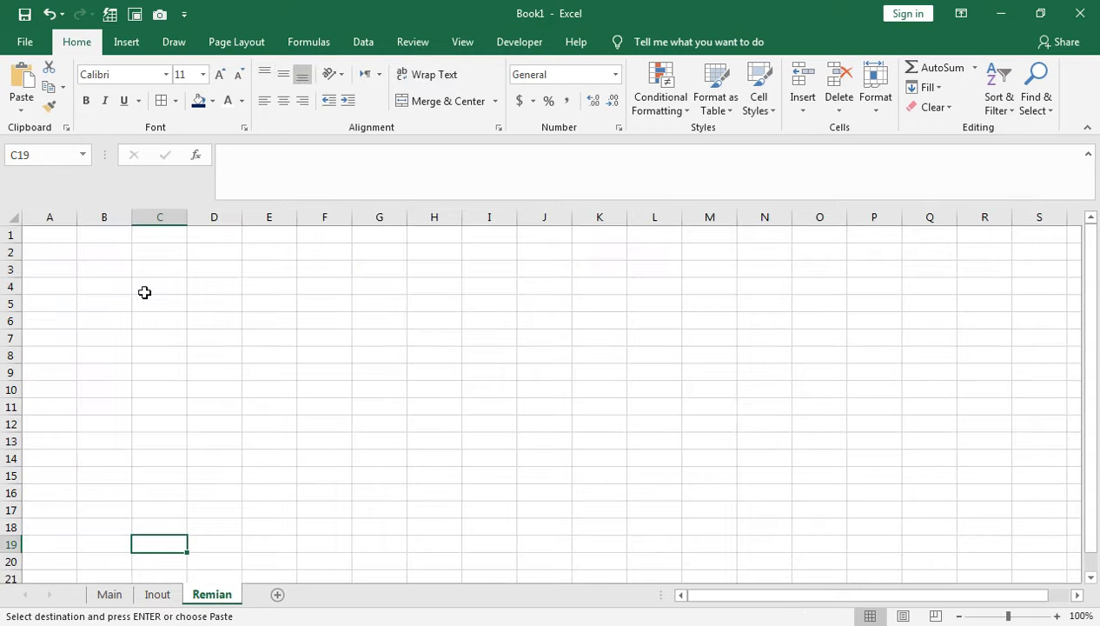
pyautogui.click(39, 236)
pyautogui.hotkey('ctrl', 'v')
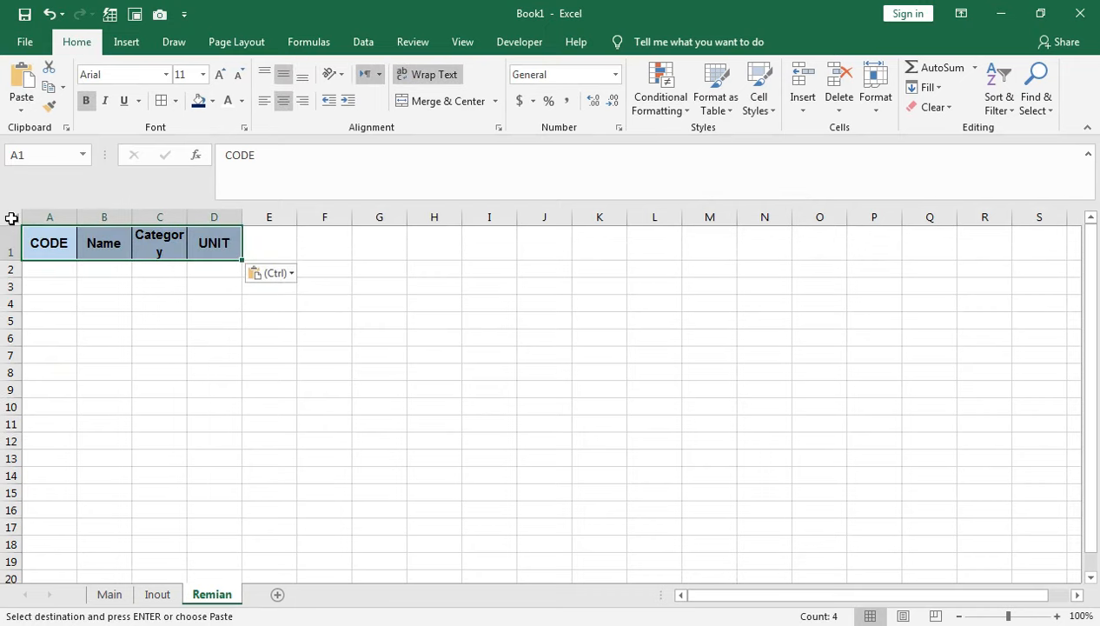
# Step: Apply the Inout column widths to the pasted headers in Remian columns A to D with Paste Special
pyautogui.rightClick(49, 243)
pyautogui.click(93, 335)
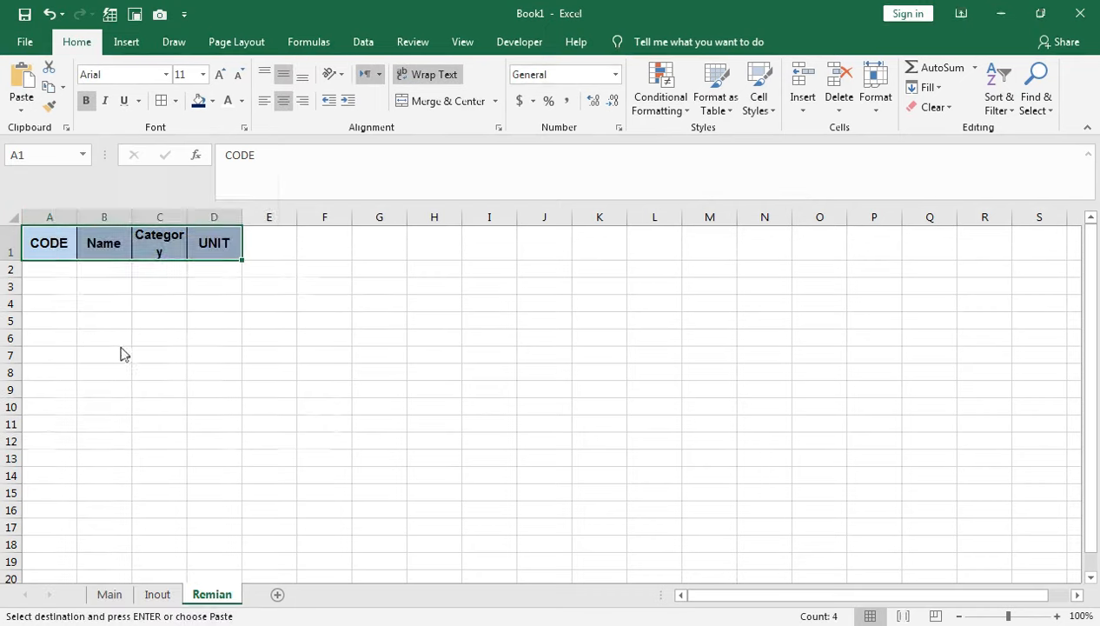
pyautogui.click(217, 263)
pyautogui.click(225, 439)
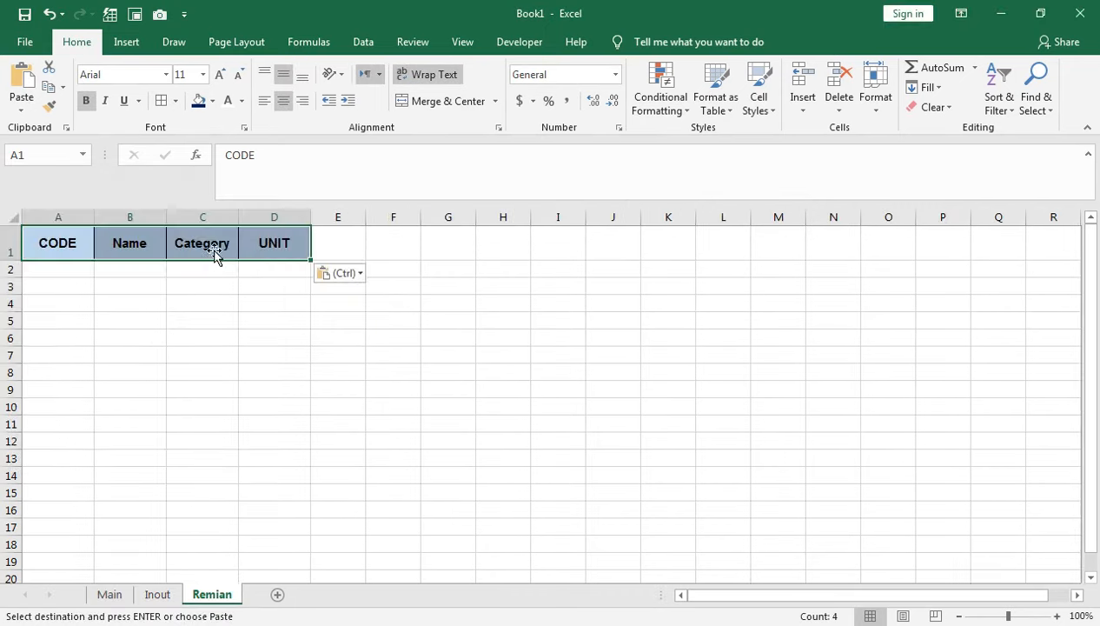
pyautogui.click(1020, 616)
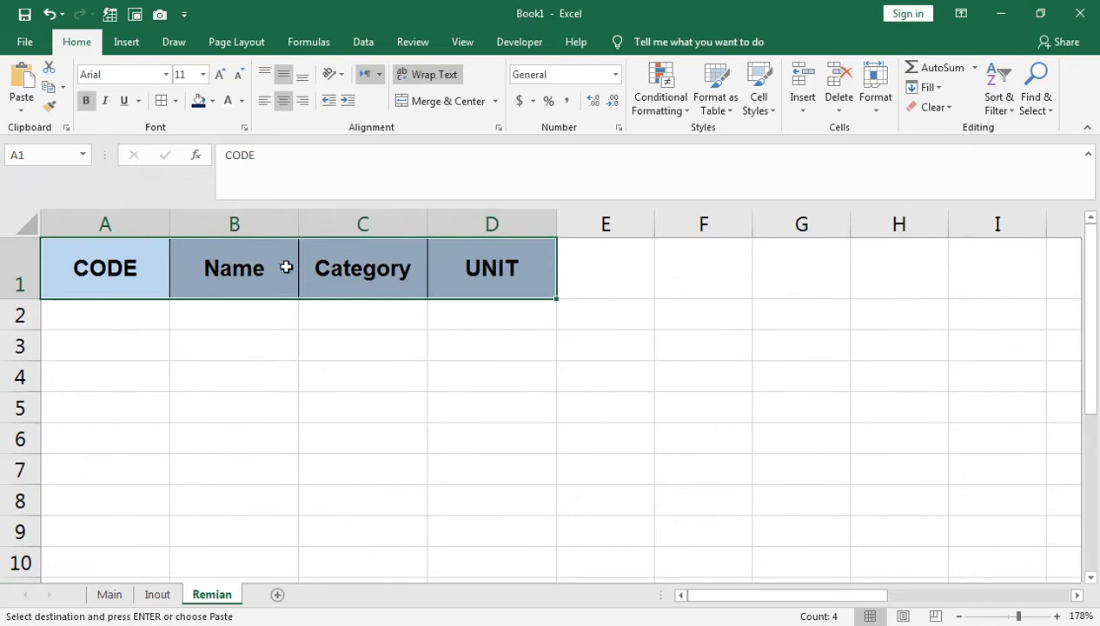
# Step: Add the headers TOTAL IN in E1 and TOTAL OUT in F1 of the Remian sheet
pyautogui.click(156, 594)
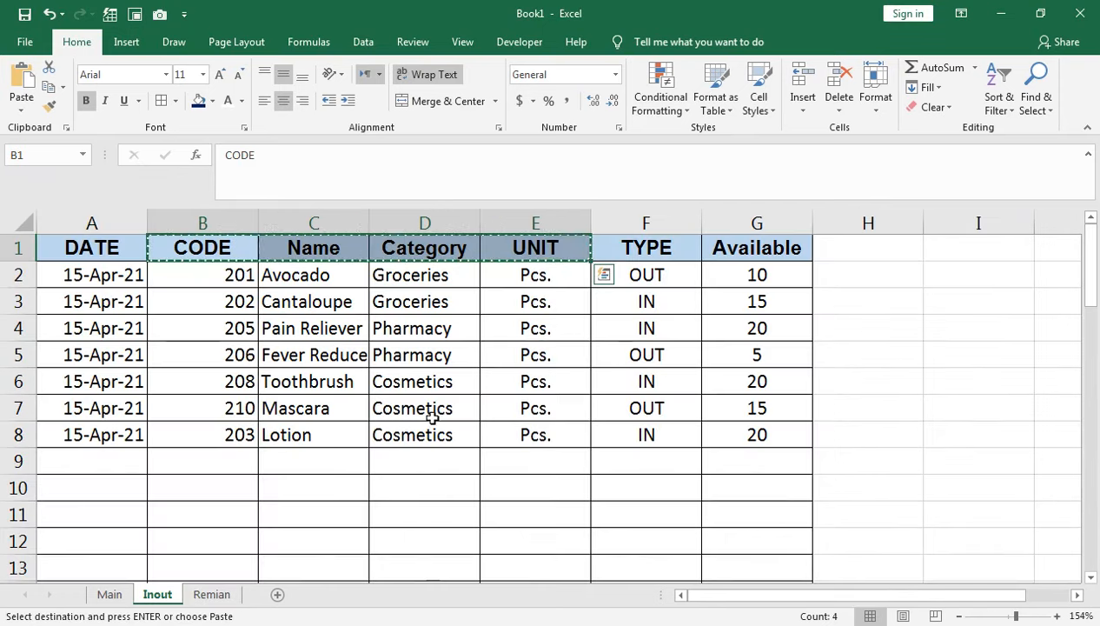
pyautogui.click(217, 594)
pyautogui.click(608, 261)
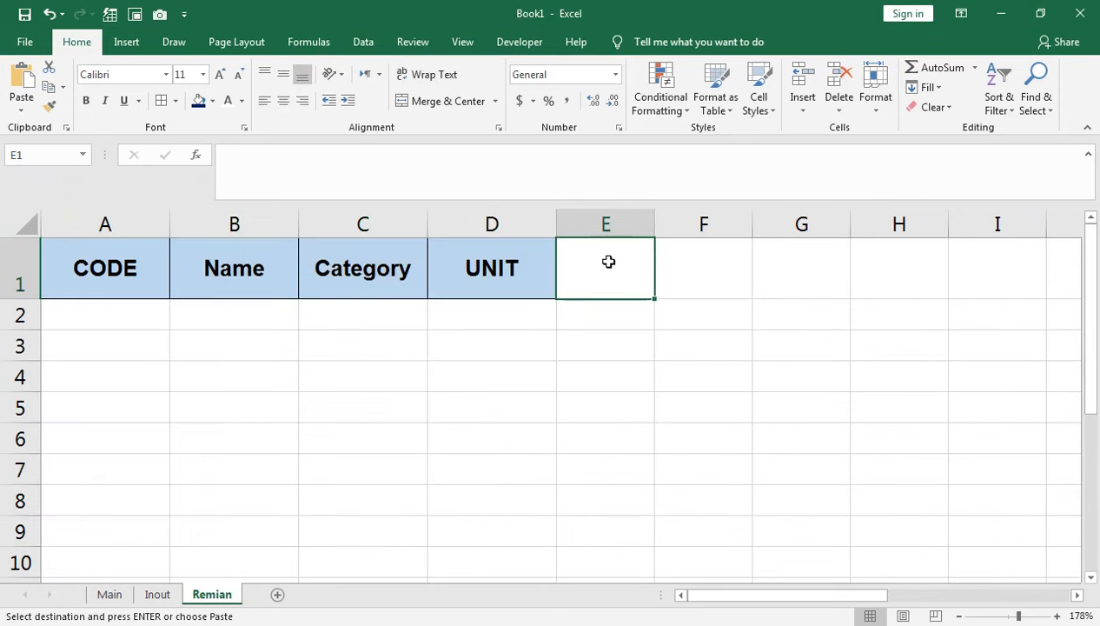
pyautogui.write('TO')
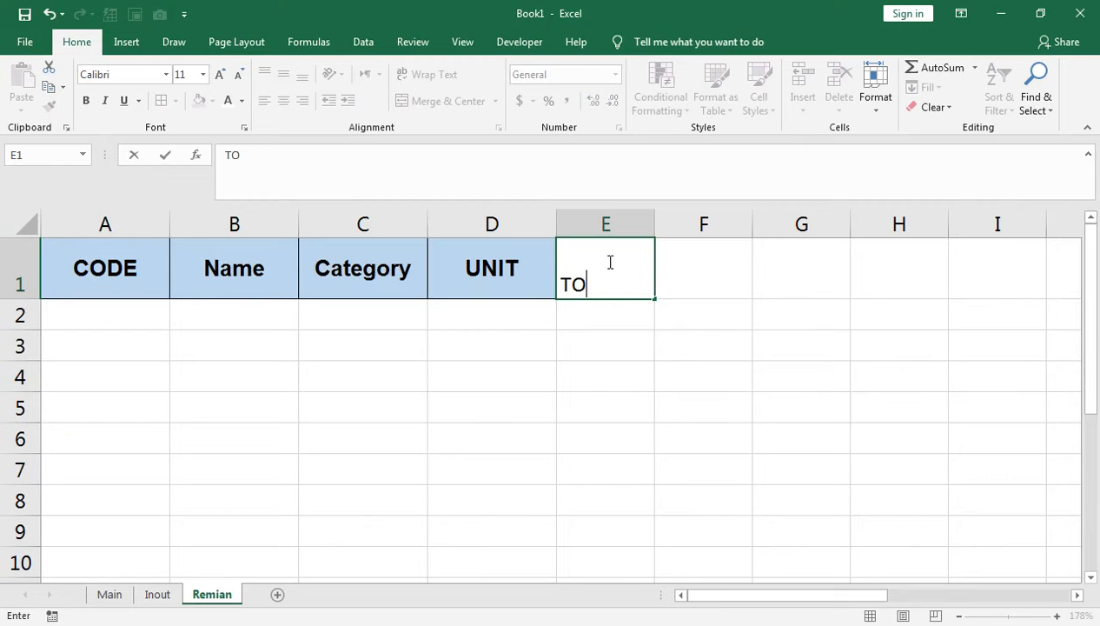
pyautogui.write('ALAL IN')
pyautogui.press('Tab')
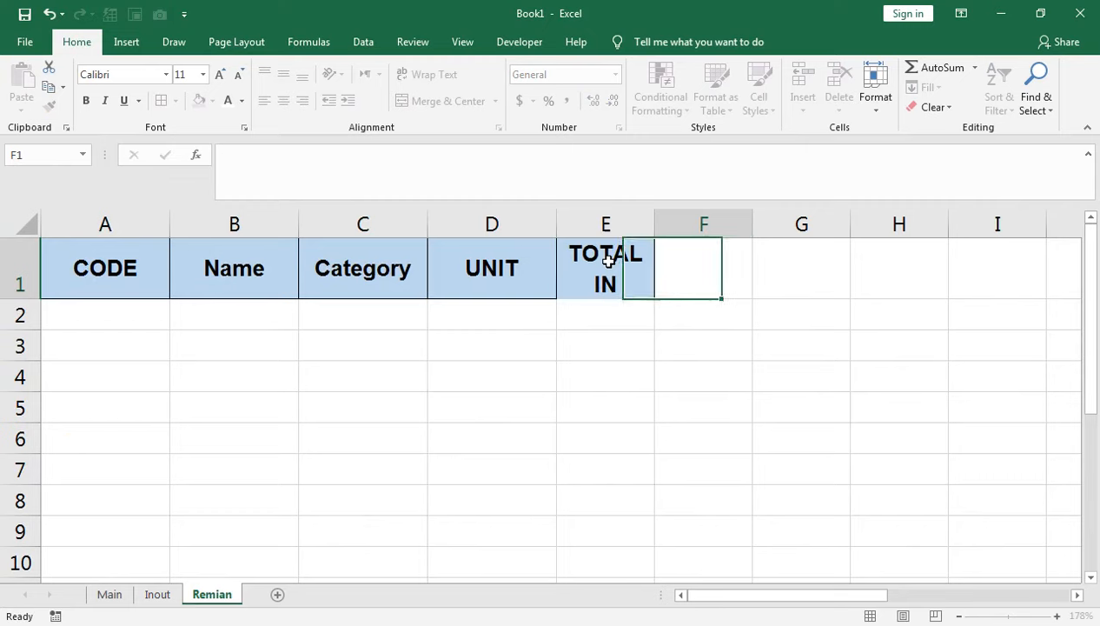
pyautogui.write('TOTAL')
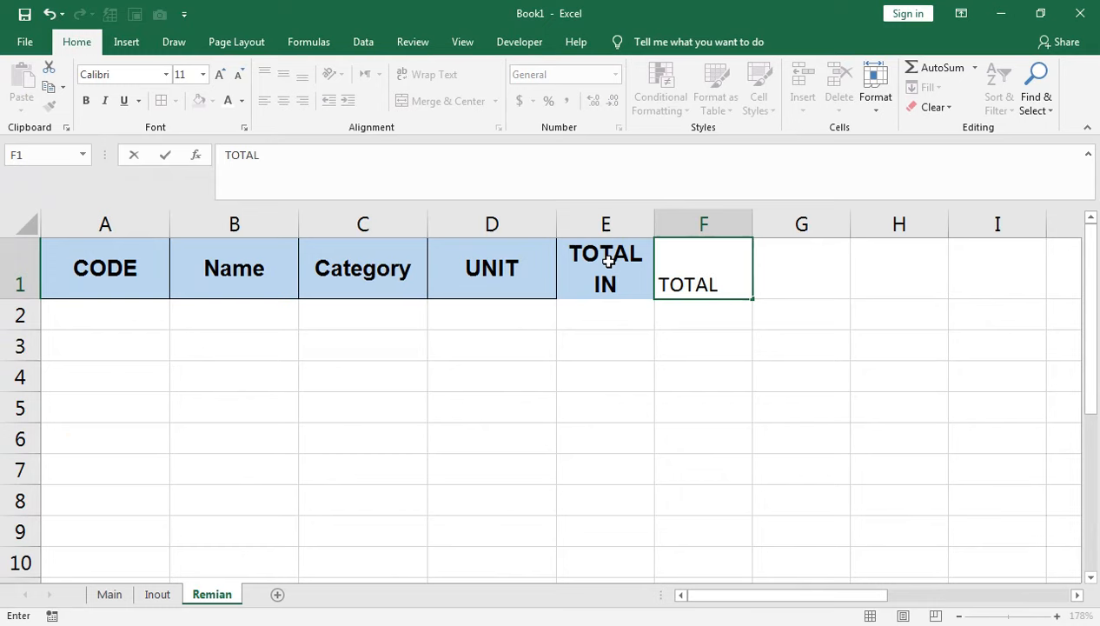
pyautogui.write(' OUT')
pyautogui.press('Tab')
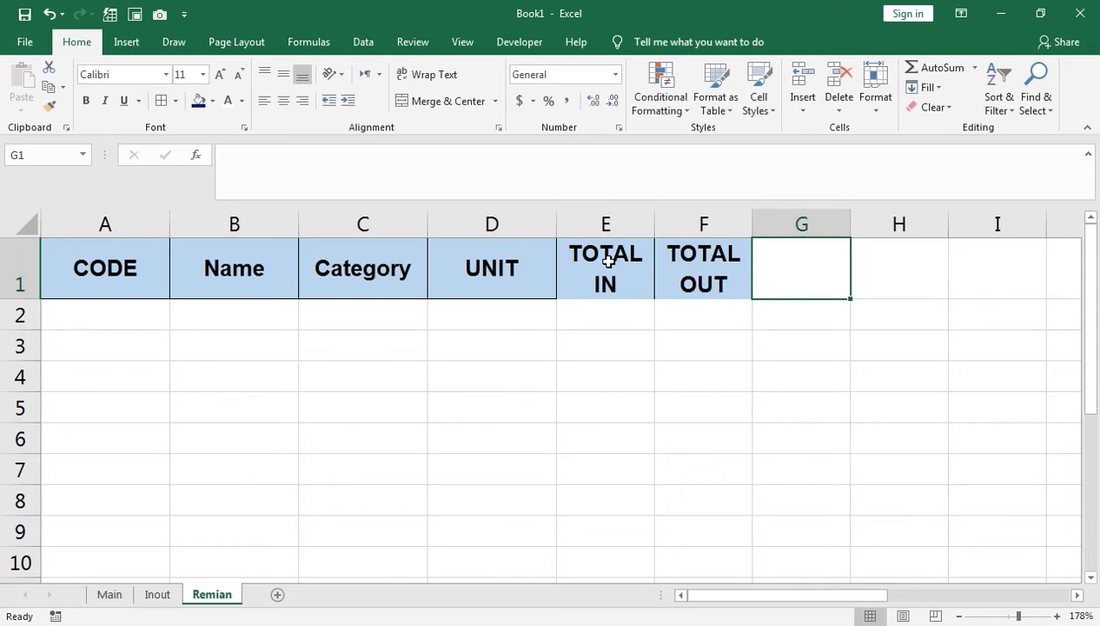
# Step: Widen columns E, F and G of the Remian sheet so TOTAL IN and TOTAL OUT each fit on one line
pyautogui.moveTo(655, 222); pyautogui.dragTo(668, 224)
pyautogui.moveTo(767, 224); pyautogui.dragTo(823, 222)
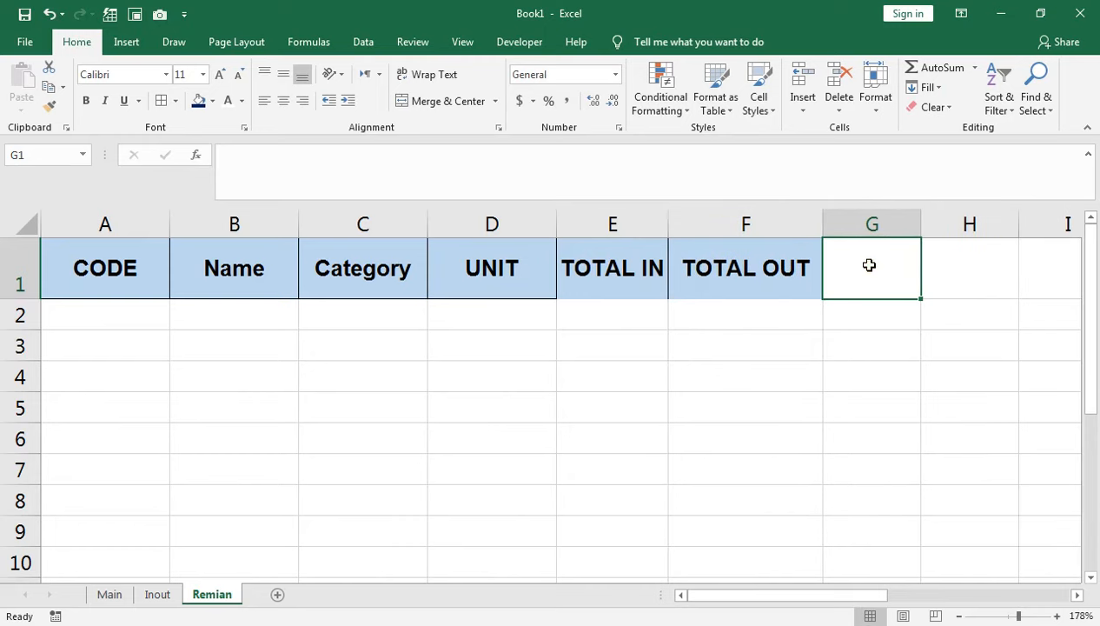
pyautogui.moveTo(922, 222); pyautogui.dragTo(955, 228)
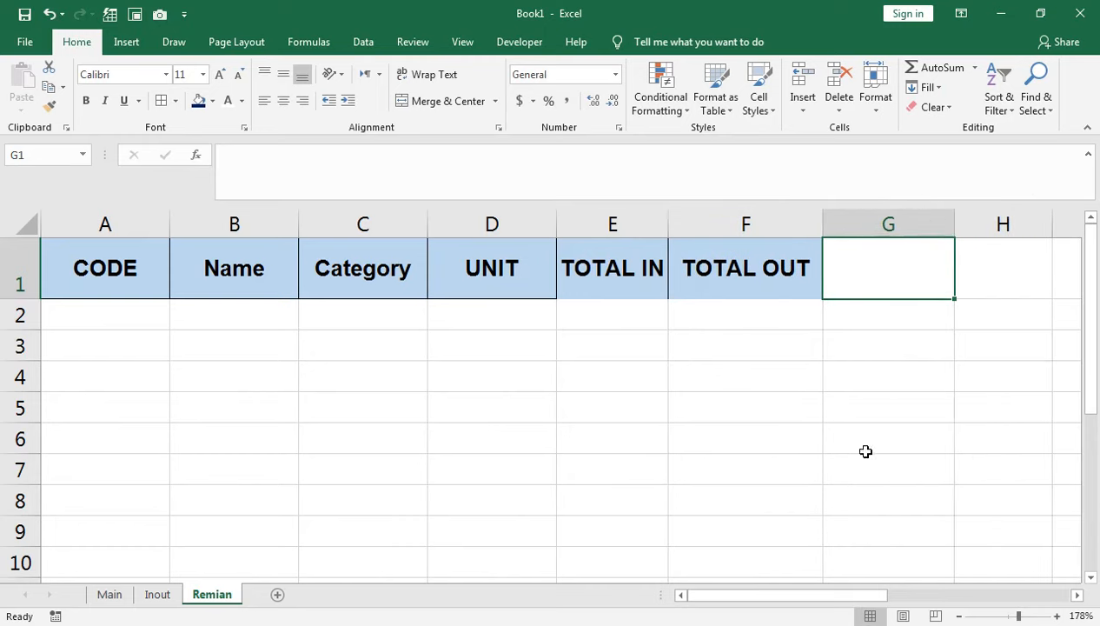
# Step: Copy the Available header from Inout G1 into cell G1 of the Remian sheet
pyautogui.click(157, 594)
pyautogui.click(747, 251)
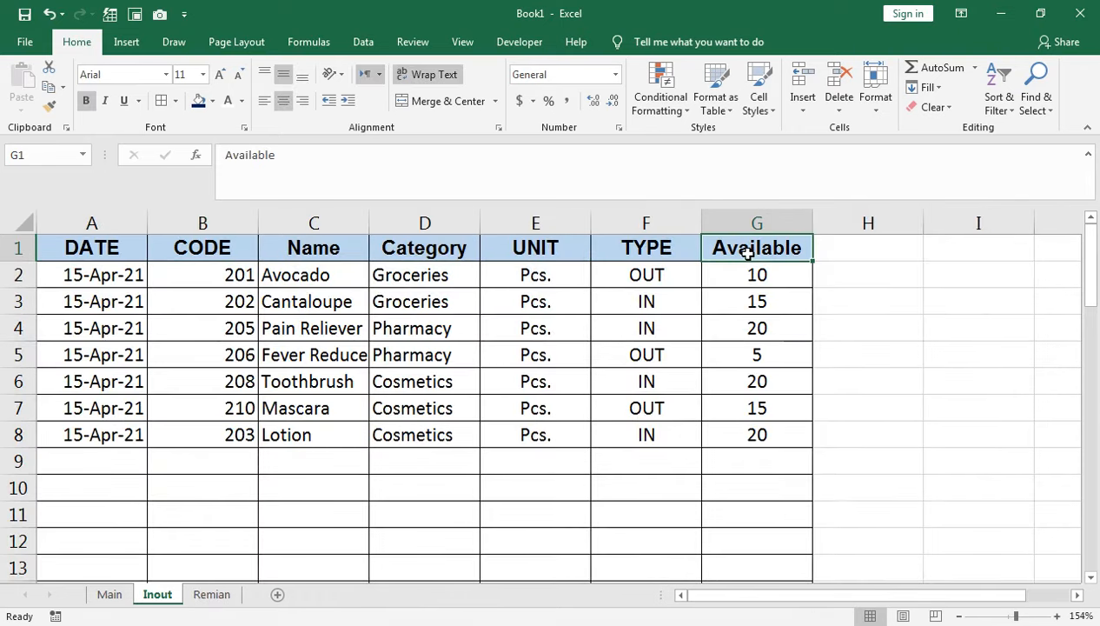
pyautogui.hotkey('ctrl', 'c')
pyautogui.click(211, 594)
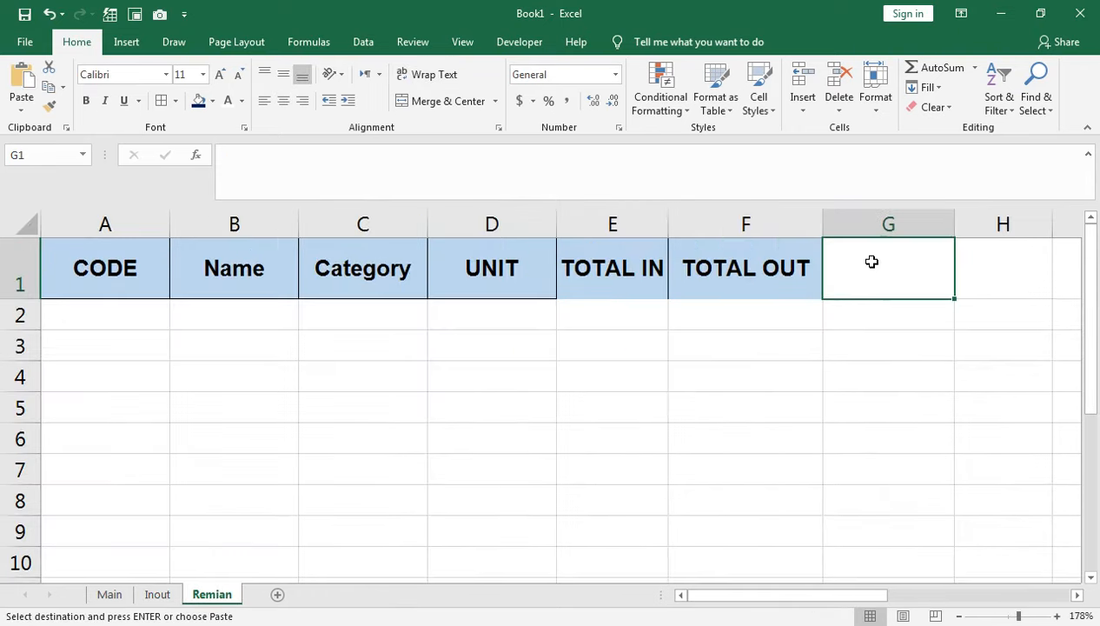
pyautogui.hotkey('ctrl', 'v')
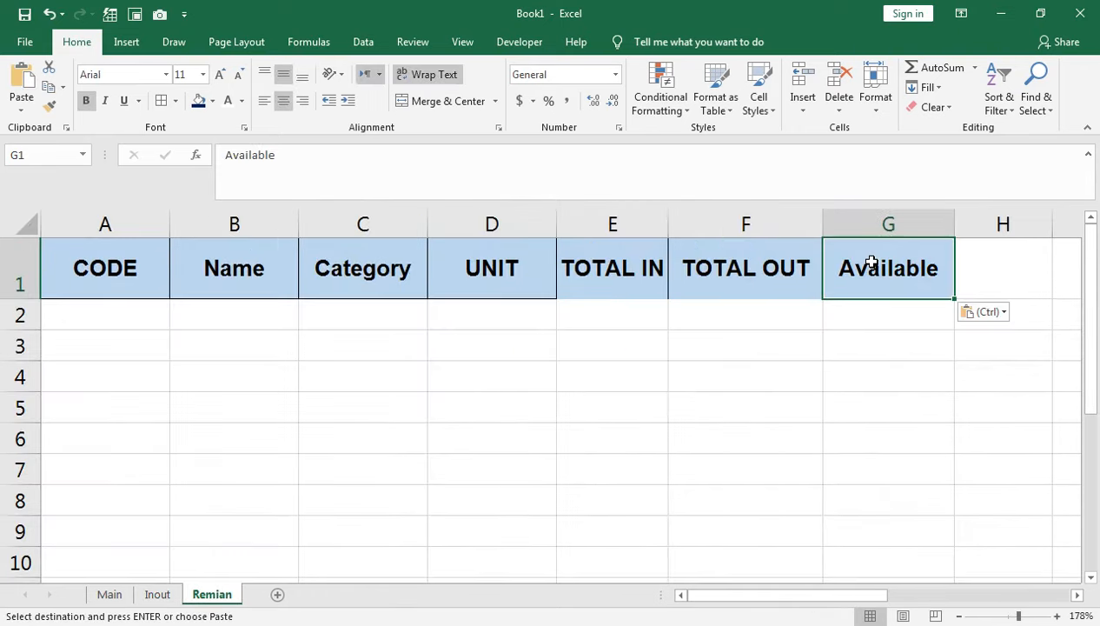
# Step: Reduce the height of header row 1 and widen column E slightly in the Remian sheet
pyautogui.click(31, 303)
pyautogui.moveTo(29, 298)
pyautogui.mouseDown()
pyautogui.moveTo(29, 277)
pyautogui.moveTo(39, 278)
pyautogui.mouseUp()
pyautogui.moveTo(669, 227); pyautogui.dragTo(683, 226)
# Step: Enter the formula =IF(ISBLANK(Inout!B2,"",Inout!B2)) in Remian cell A2 to pull the item code from Inout
pyautogui.click(86, 298)
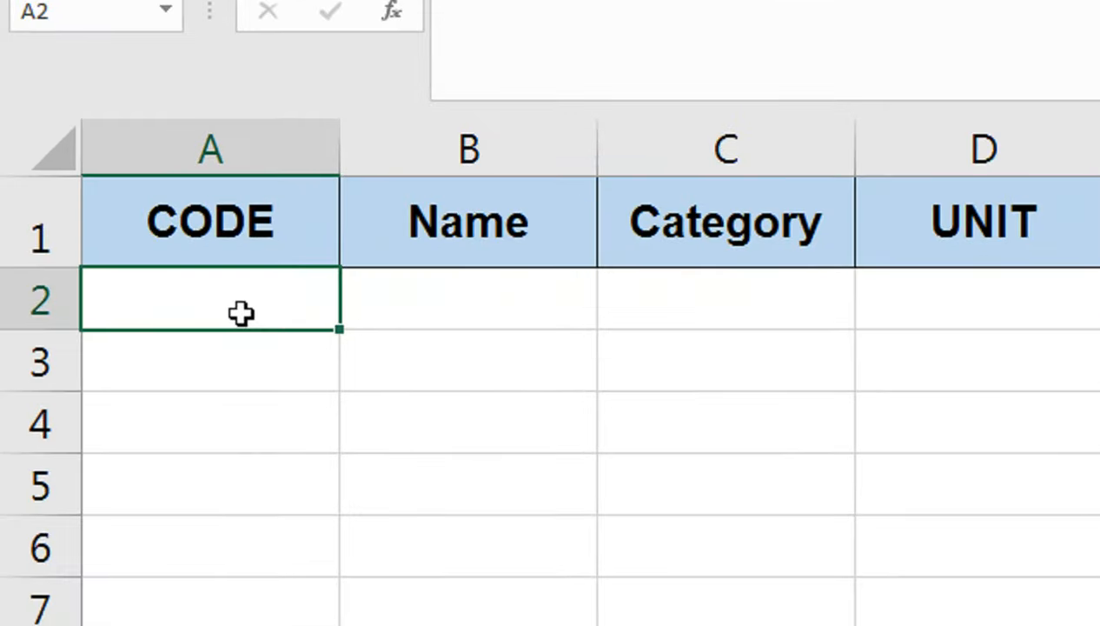
pyautogui.write('=IF(IS')
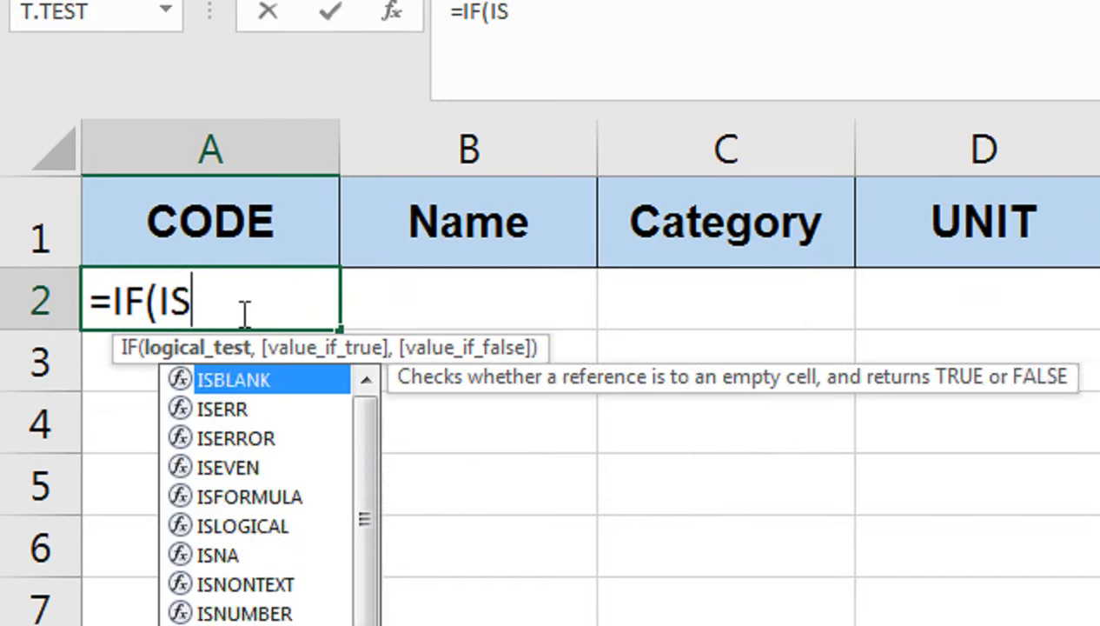
pyautogui.press('Tab')
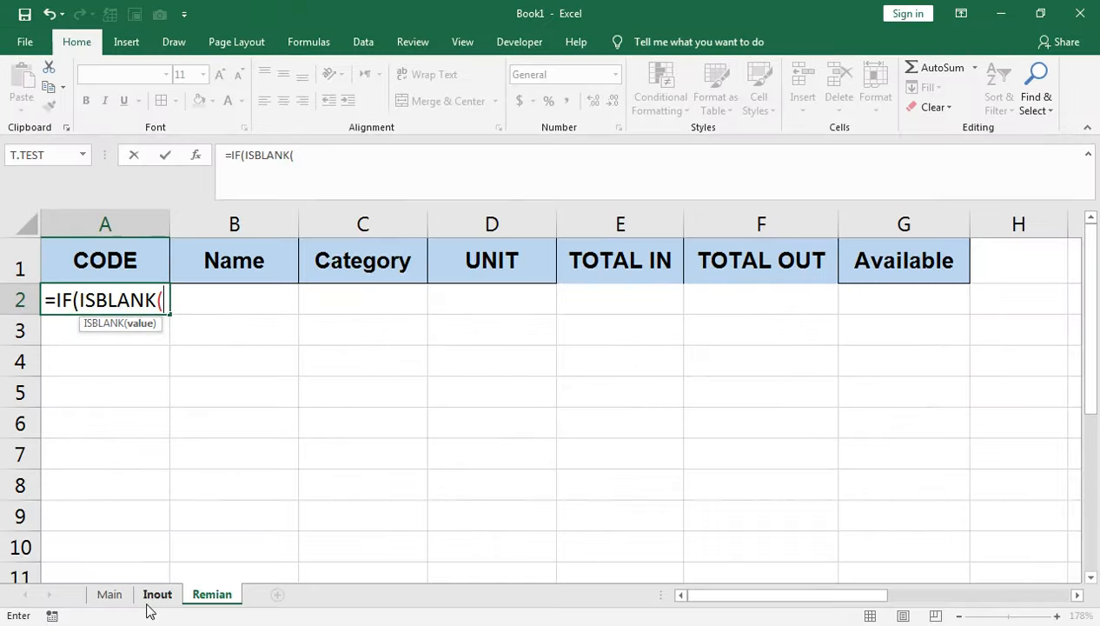
pyautogui.click(158, 594)
pyautogui.click(218, 287)
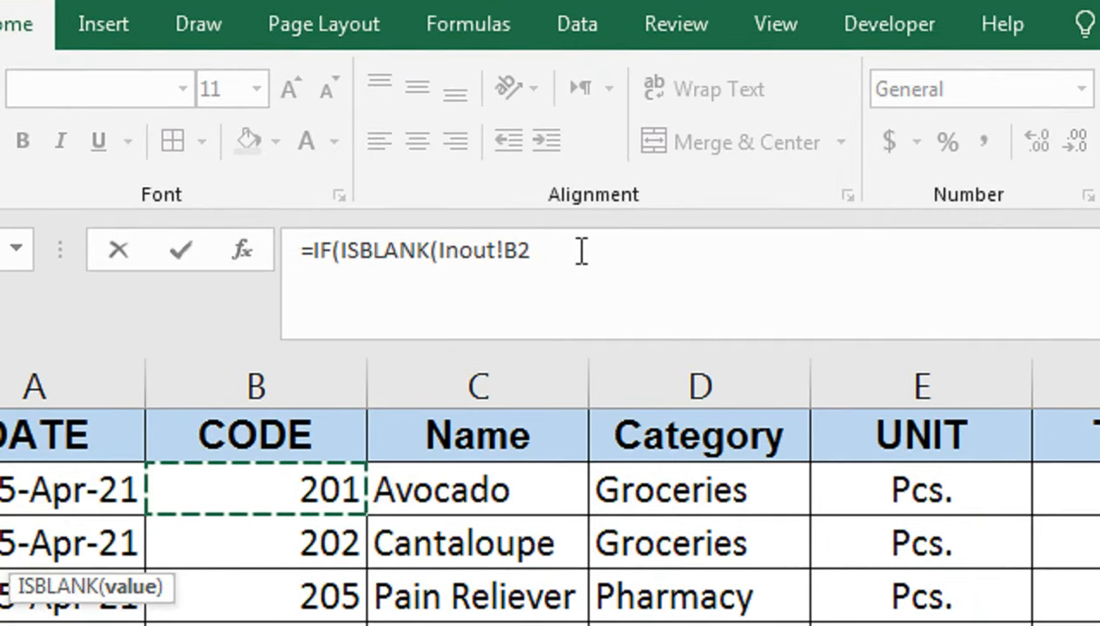
pyautogui.write(',"",')
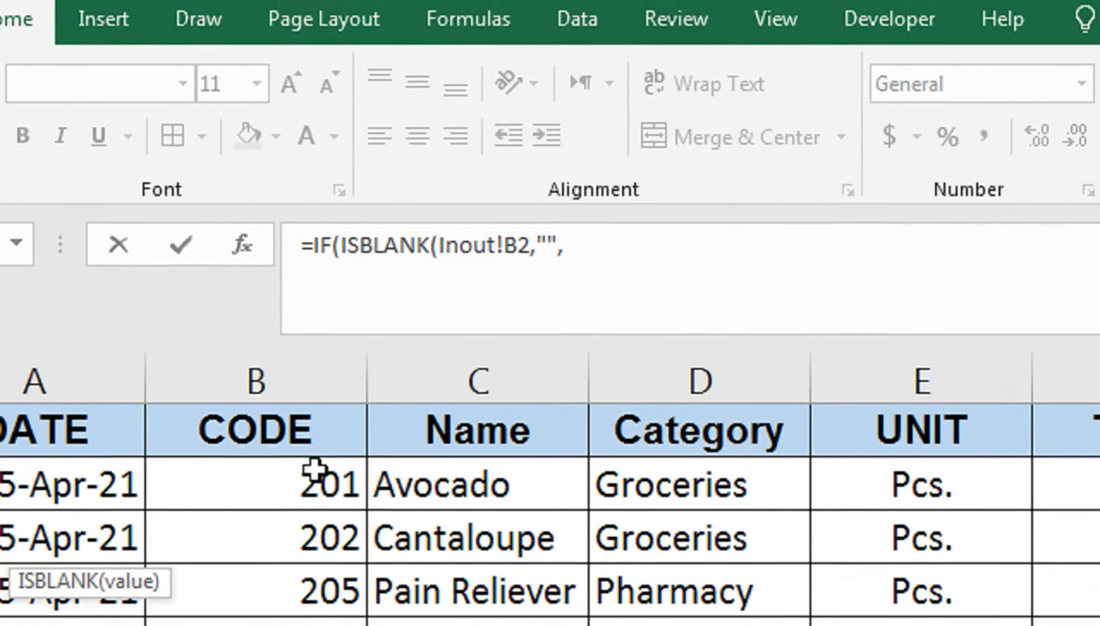
pyautogui.click(313, 483)
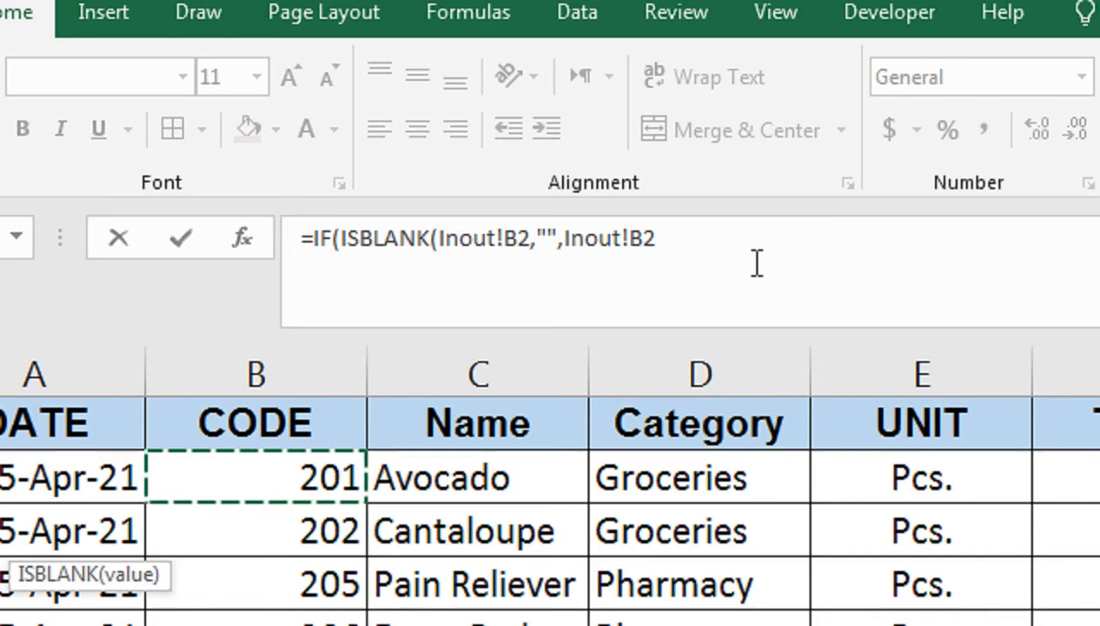
pyautogui.write(')')
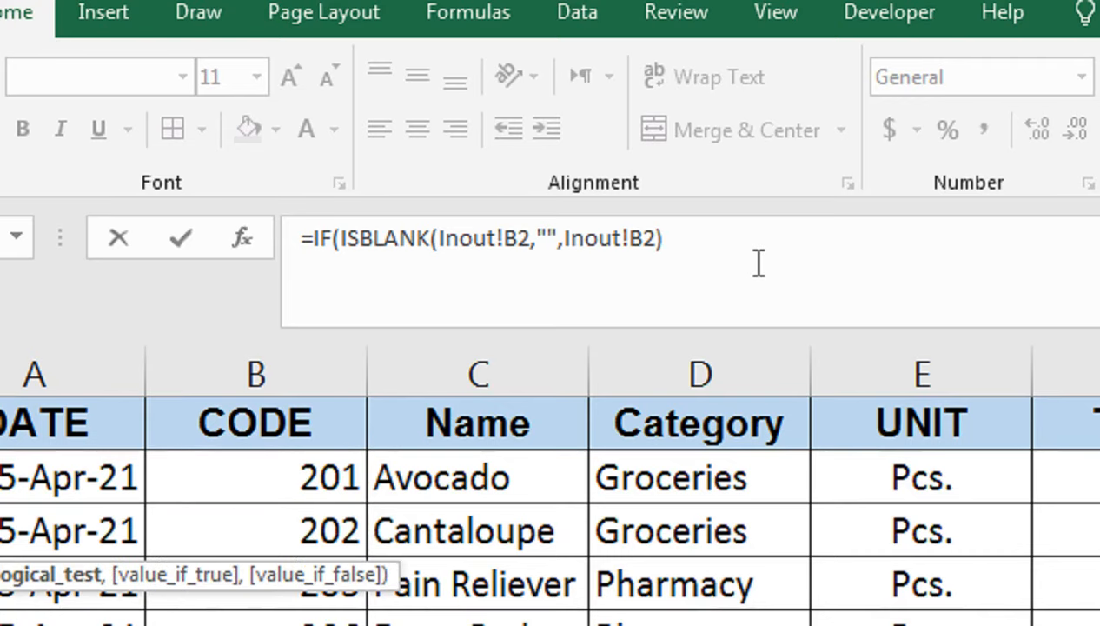
pyautogui.write(')')
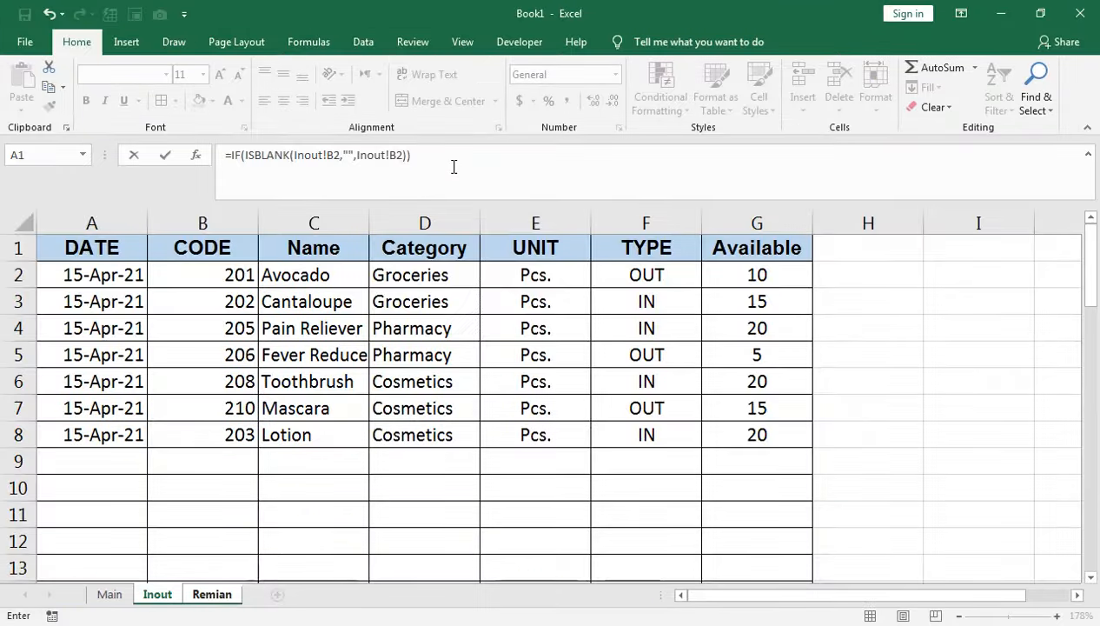
pyautogui.press('Return')
# Step: Correct the parentheses in the A2 formula so it reads =IF(ISBLANK(Inout!B2),"",Inout!B2)
pyautogui.click(556, 369)
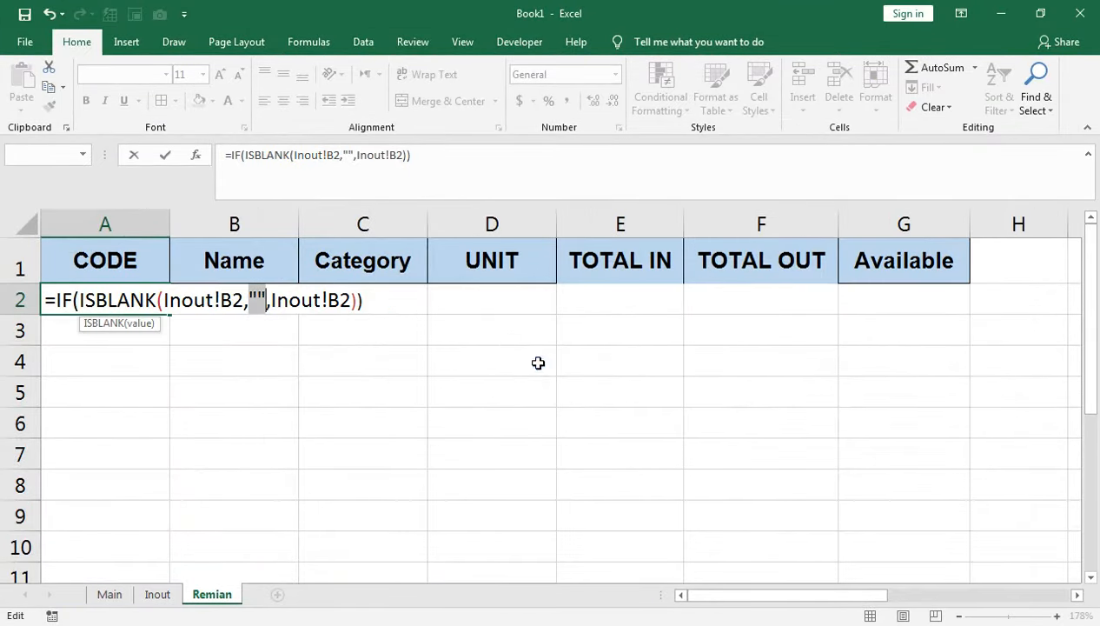
pyautogui.click(258, 299)
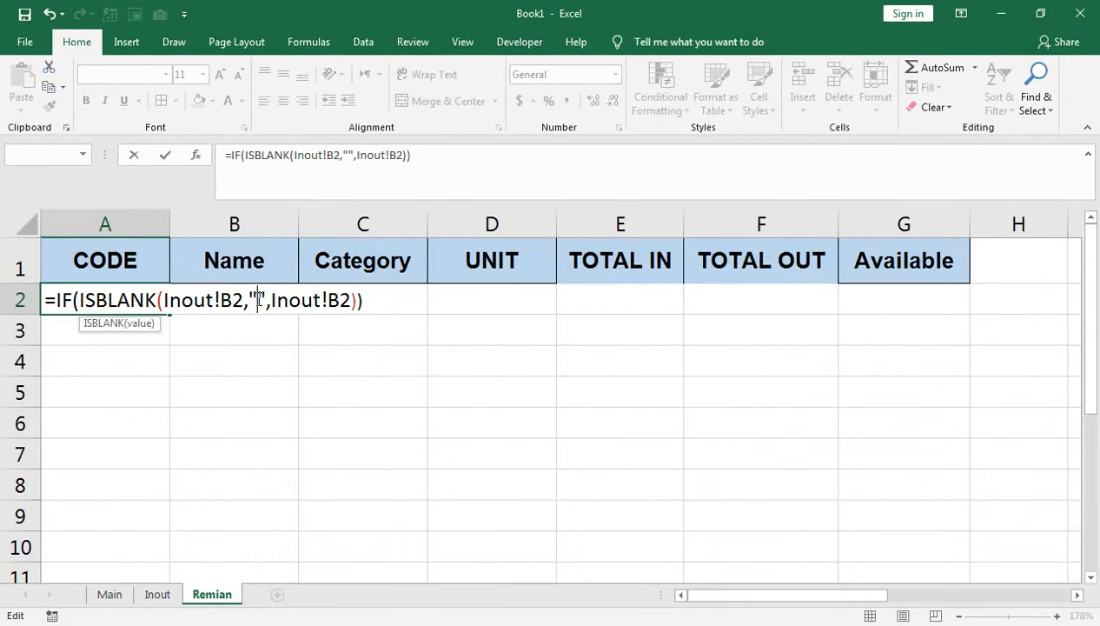
pyautogui.click(357, 298)
pyautogui.press('BackSpace')
pyautogui.click(246, 299)
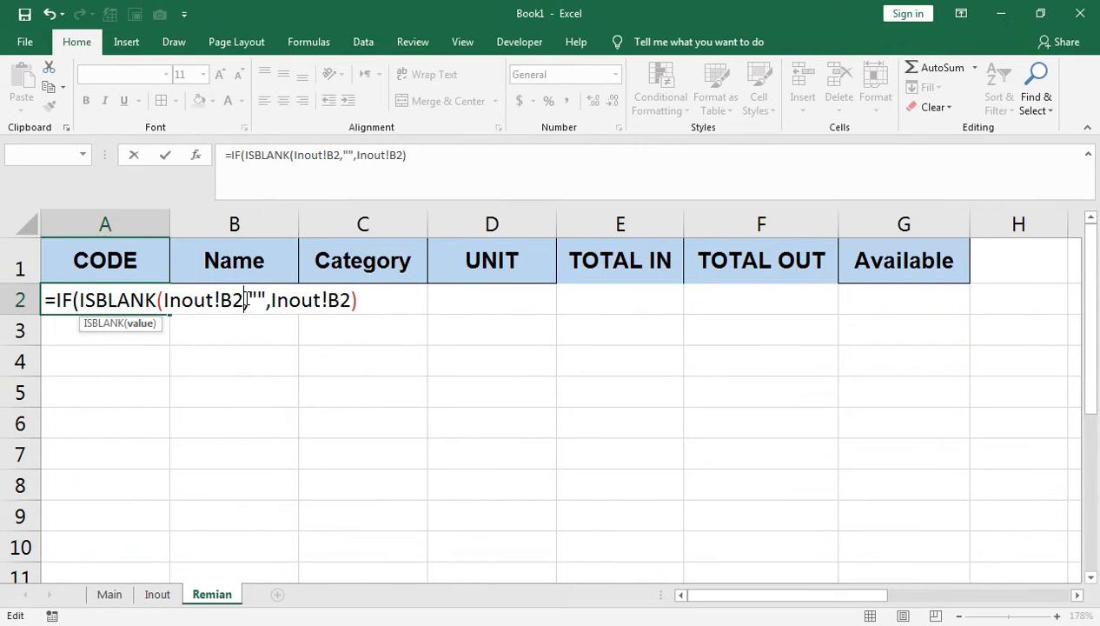
pyautogui.write(')')
pyautogui.click(267, 299)
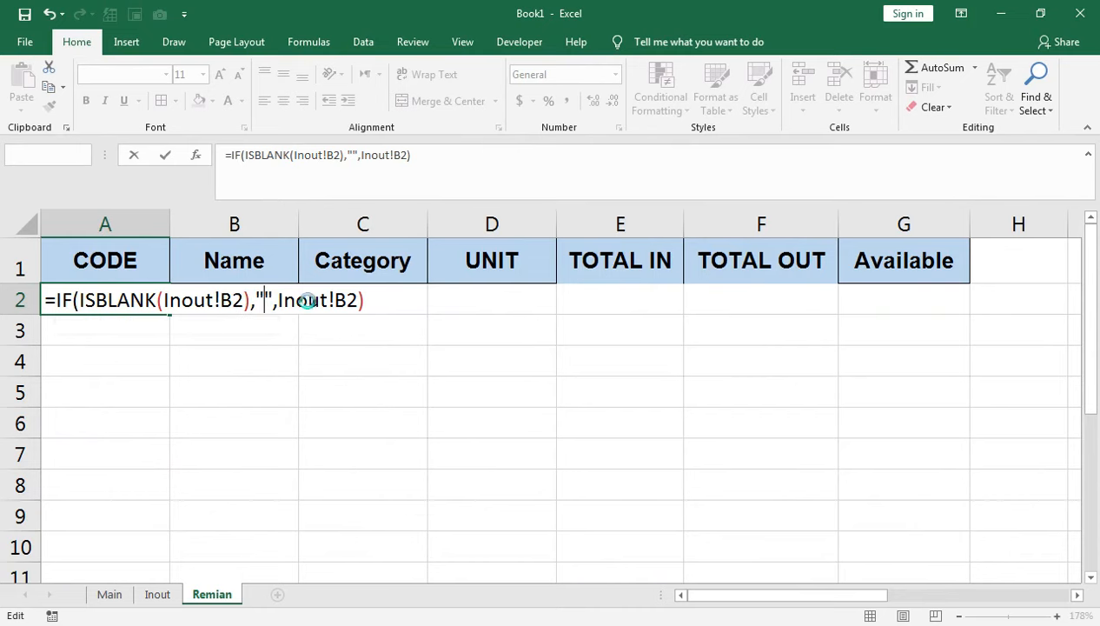
pyautogui.press('Return')
# Step: Fill the CODE formula from Remian A2 down to A14 and inspect the copied formula in A8
pyautogui.click(160, 310)
pyautogui.moveTo(160, 311); pyautogui.dragTo(173, 560)
pyautogui.scroll(-1, 187, 504)
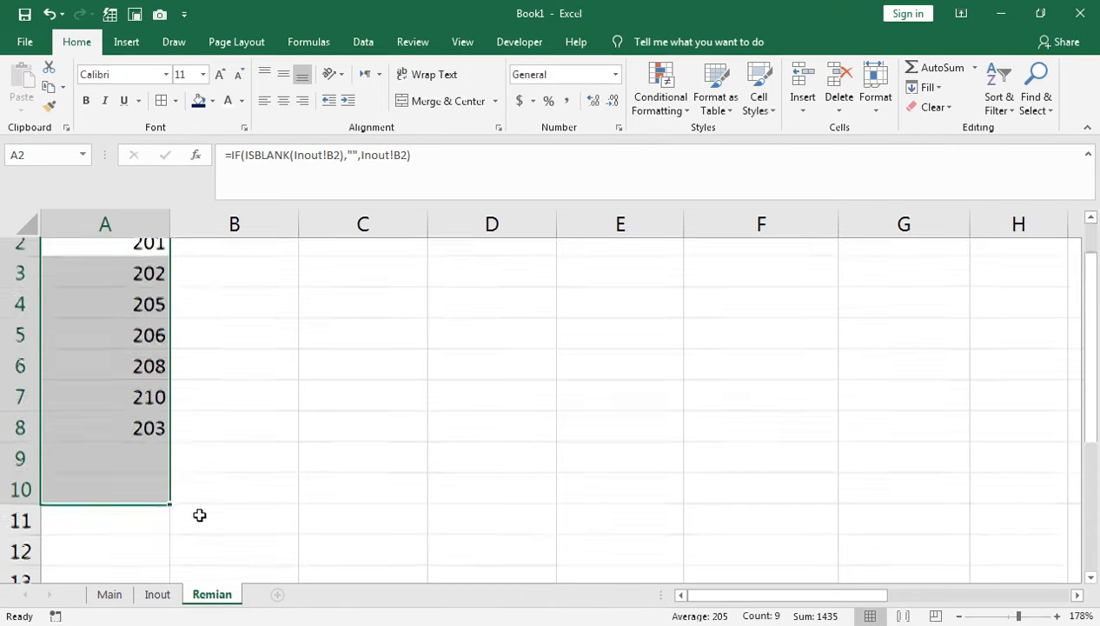
pyautogui.moveTo(170, 453); pyautogui.dragTo(172, 563)
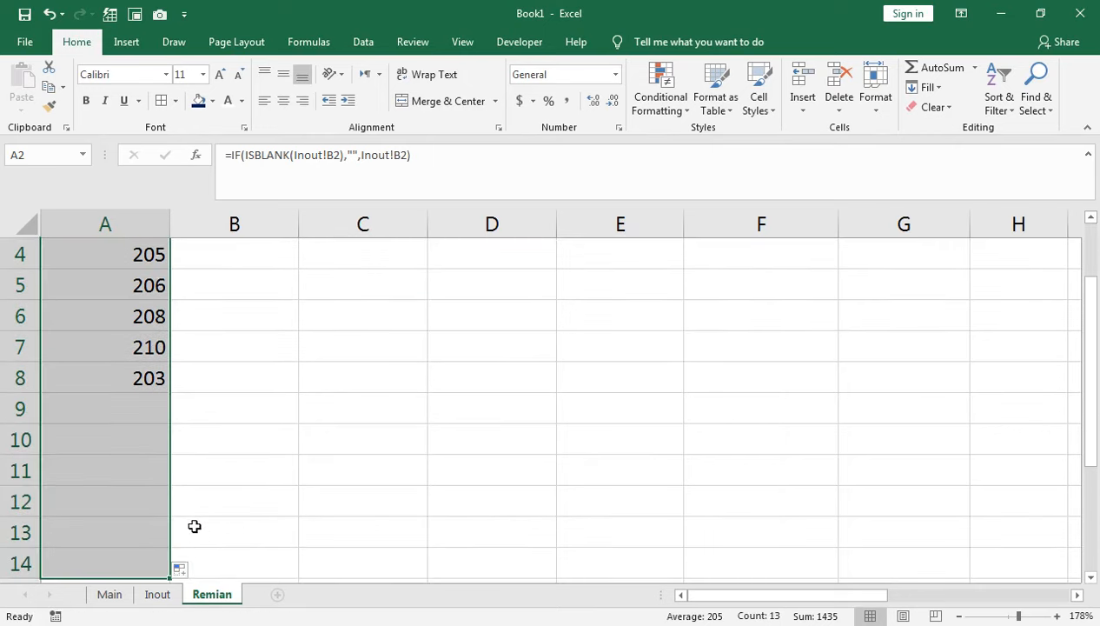
pyautogui.scroll(2, 159, 424)
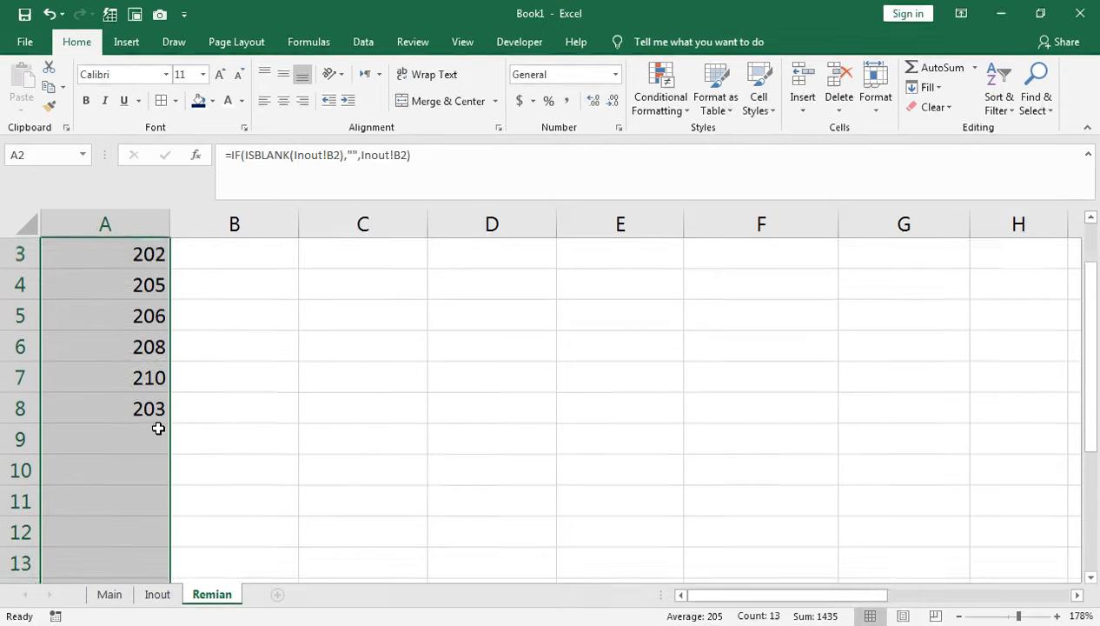
pyautogui.click(136, 485)
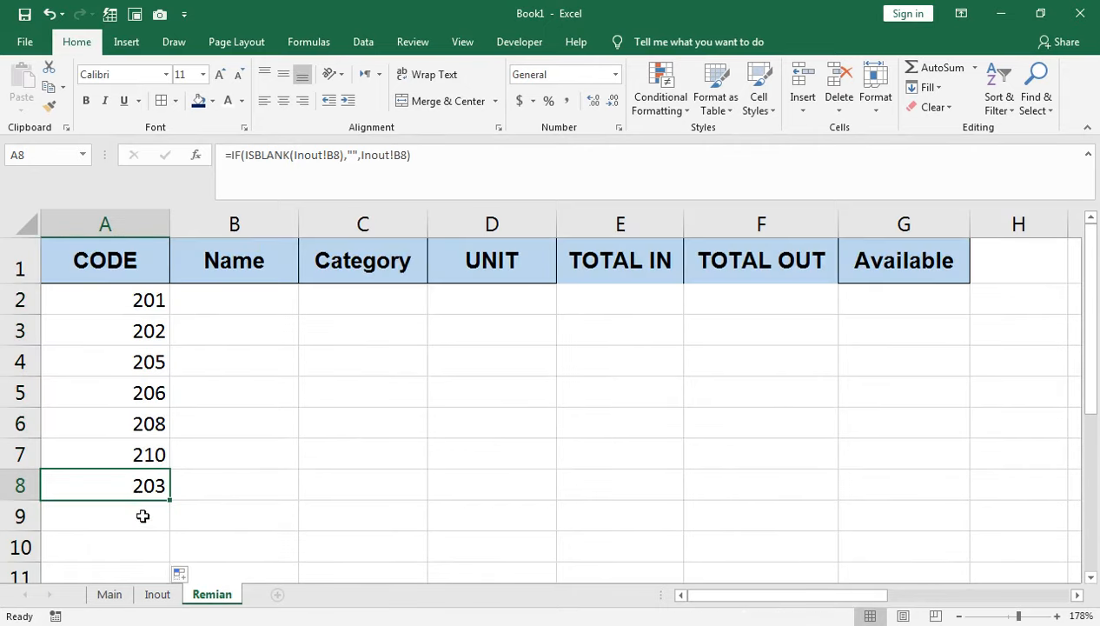
# Step: Record a movement in Inout row 9 with code 204, TYPE OUT and an Available quantity of 10
pyautogui.click(158, 594)
pyautogui.click(192, 466)
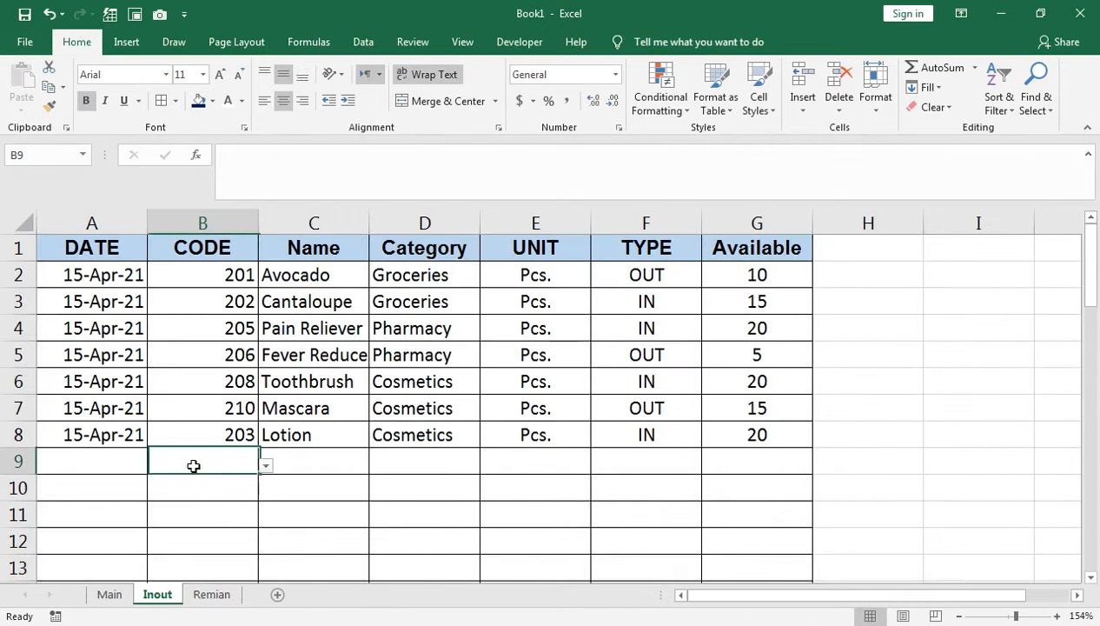
pyautogui.click(264, 467)
pyautogui.click(194, 536)
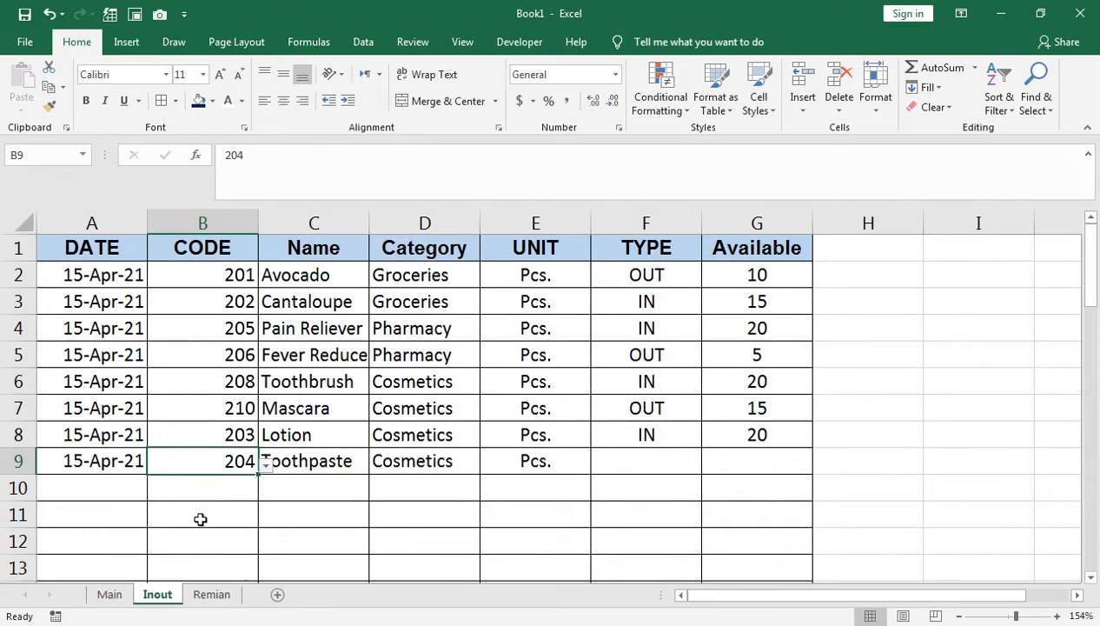
pyautogui.click(691, 463)
pyautogui.click(709, 465)
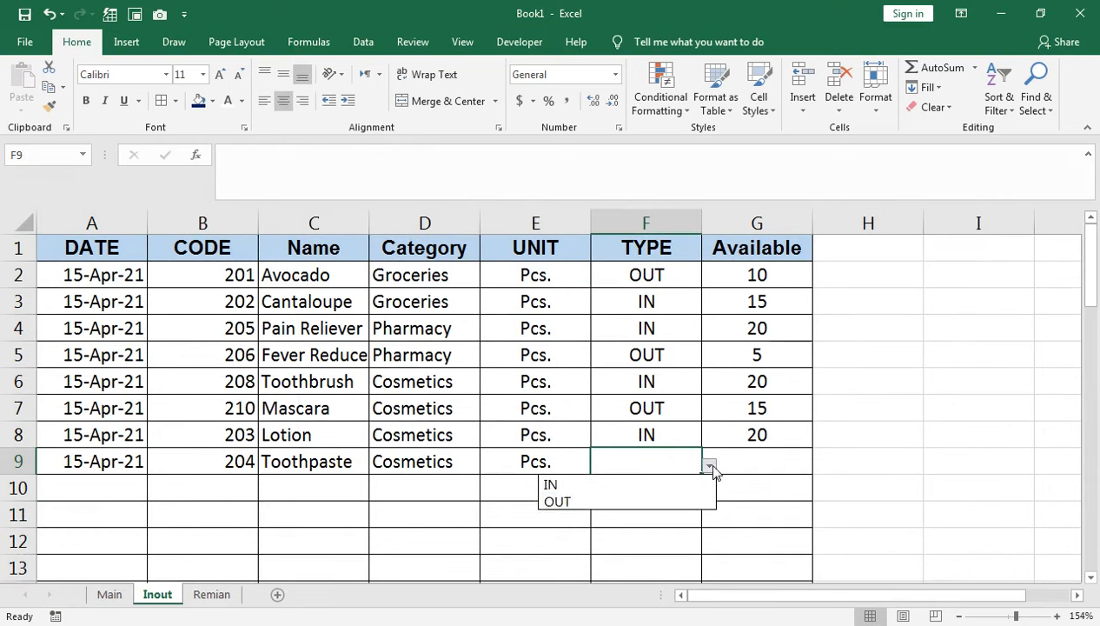
pyautogui.click(686, 501)
pyautogui.click(764, 461)
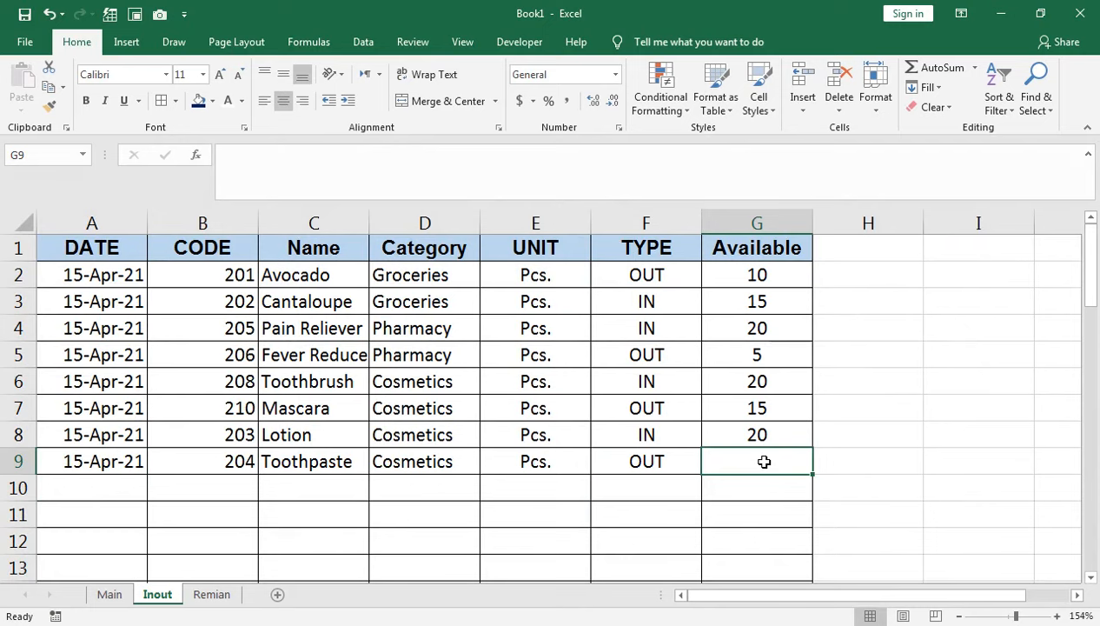
pyautogui.write('10')
pyautogui.press('Return')
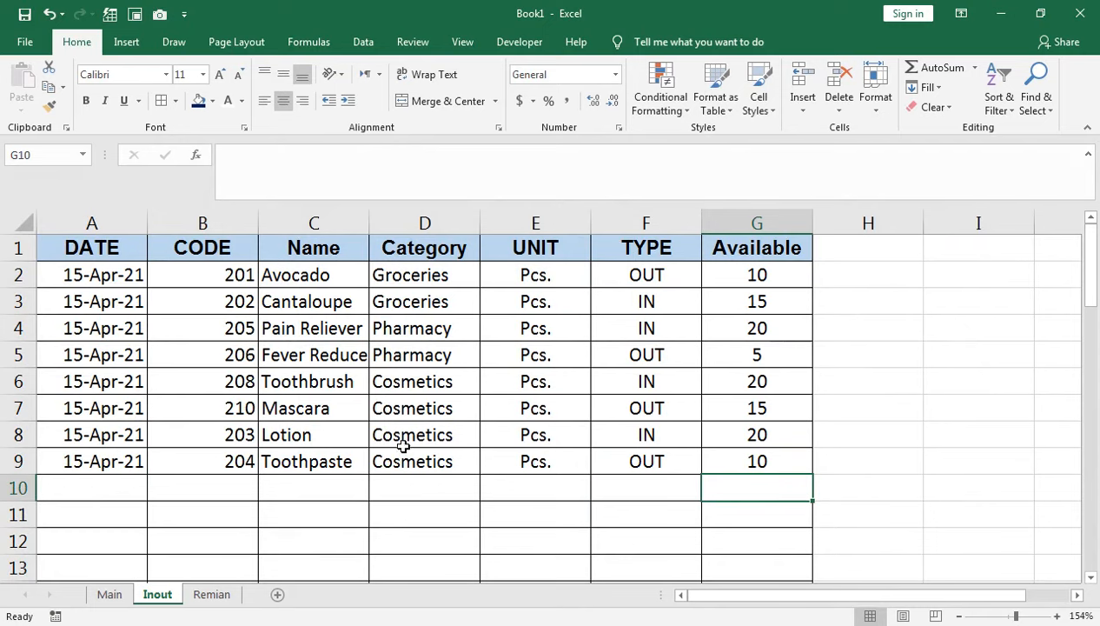
# Step: Check the new code in Remian A9 and extend the CODE formula from there down to A16
pyautogui.click(226, 594)
pyautogui.click(161, 515)
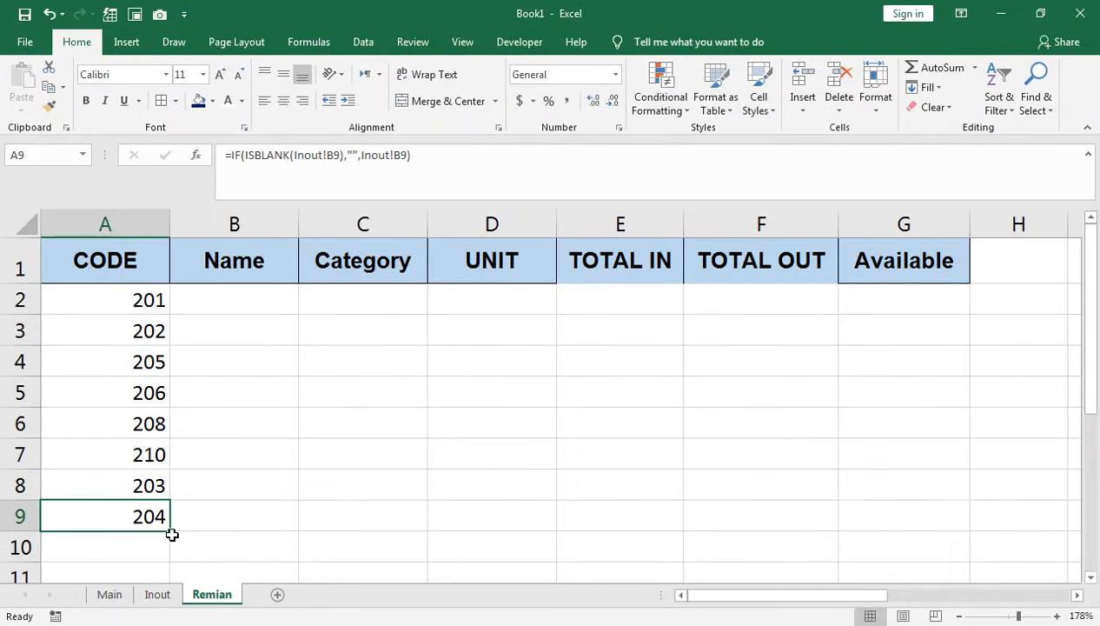
pyautogui.click(171, 531)
pyautogui.click(162, 541)
pyautogui.scroll(-1, 162, 513)
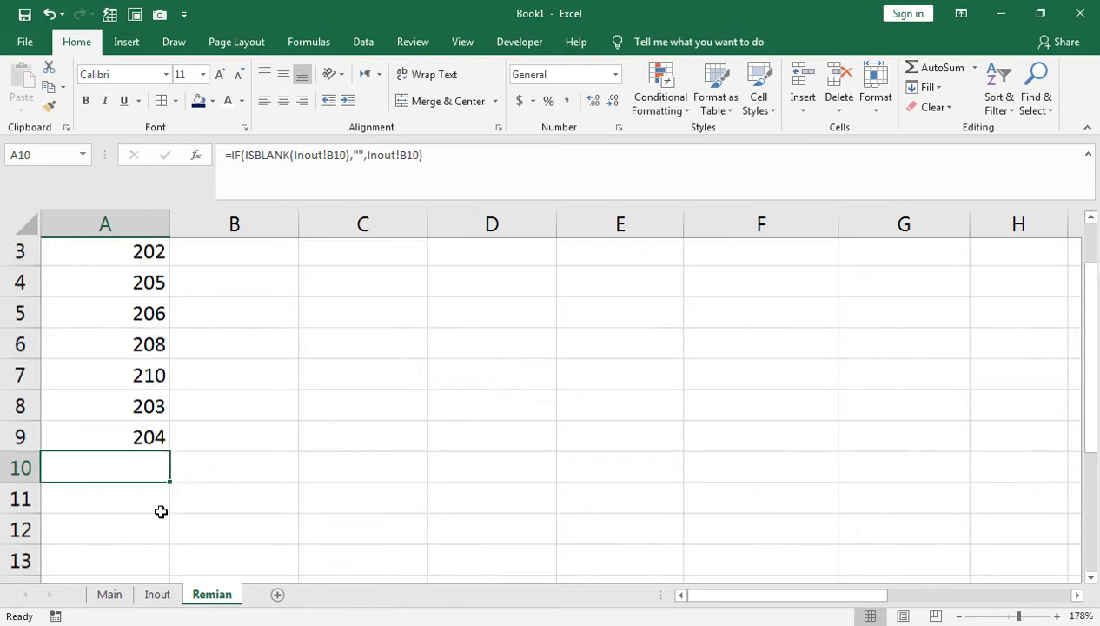
pyautogui.click(162, 412)
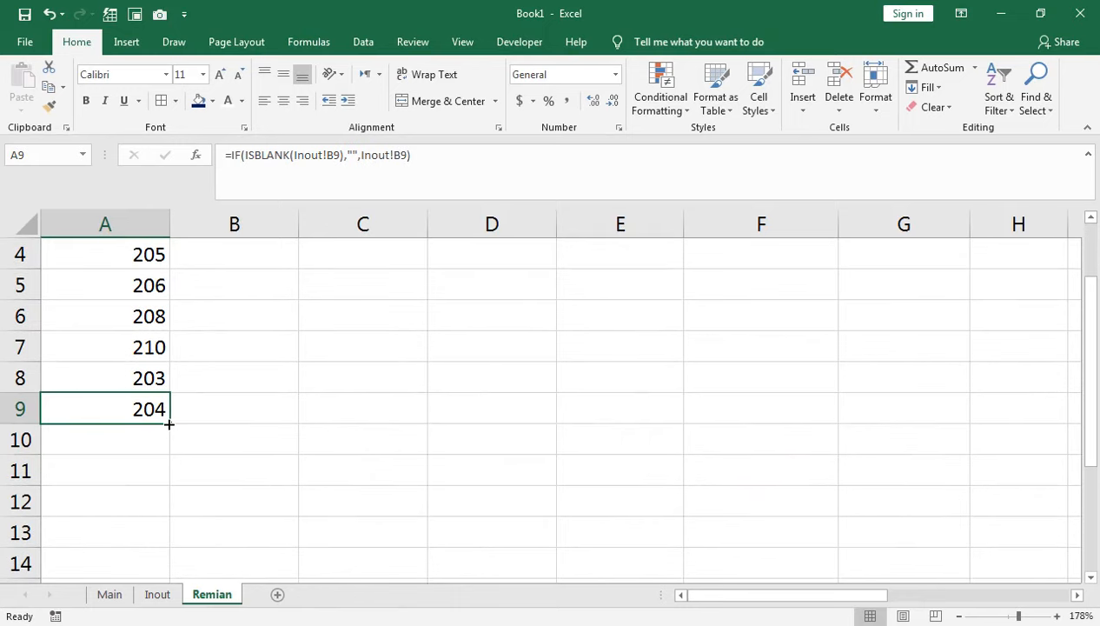
pyautogui.moveTo(169, 423); pyautogui.dragTo(170, 532)
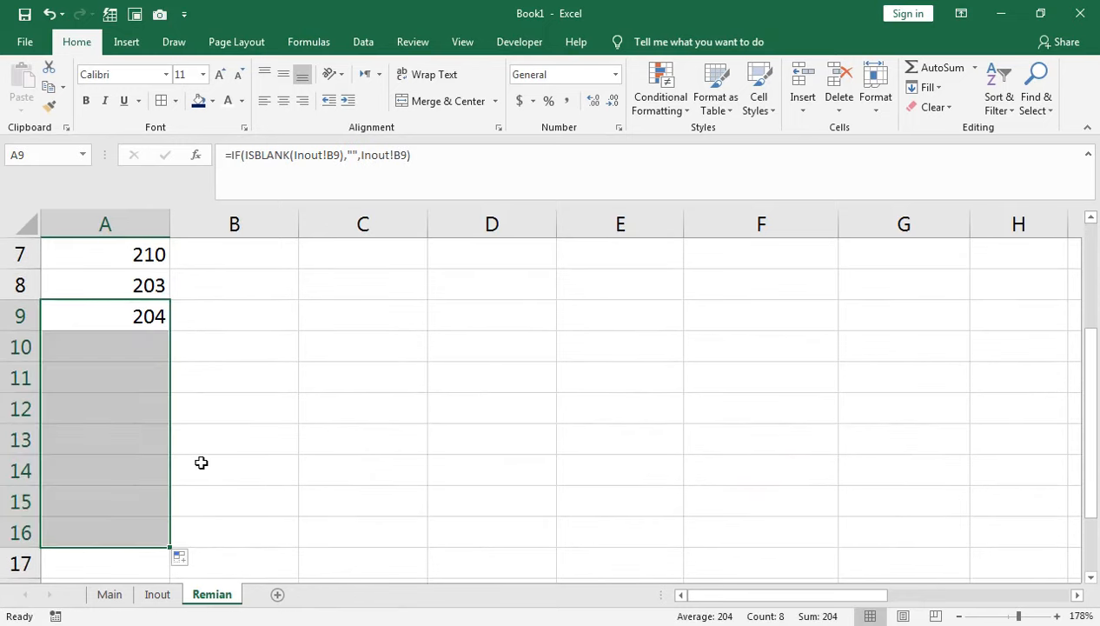
pyautogui.scroll(2, 201, 461)
# Step: Start a VLOOKUP formula in Remian B2 with $A2 as the lookup value, locking only the column
pyautogui.click(214, 297)
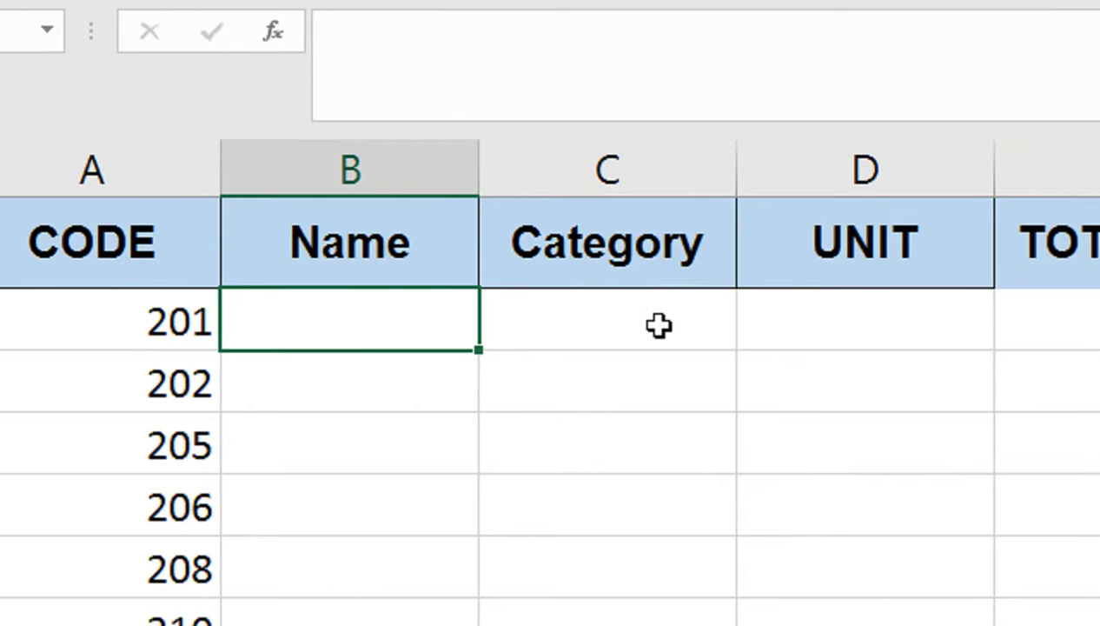
pyautogui.write('=VLO')
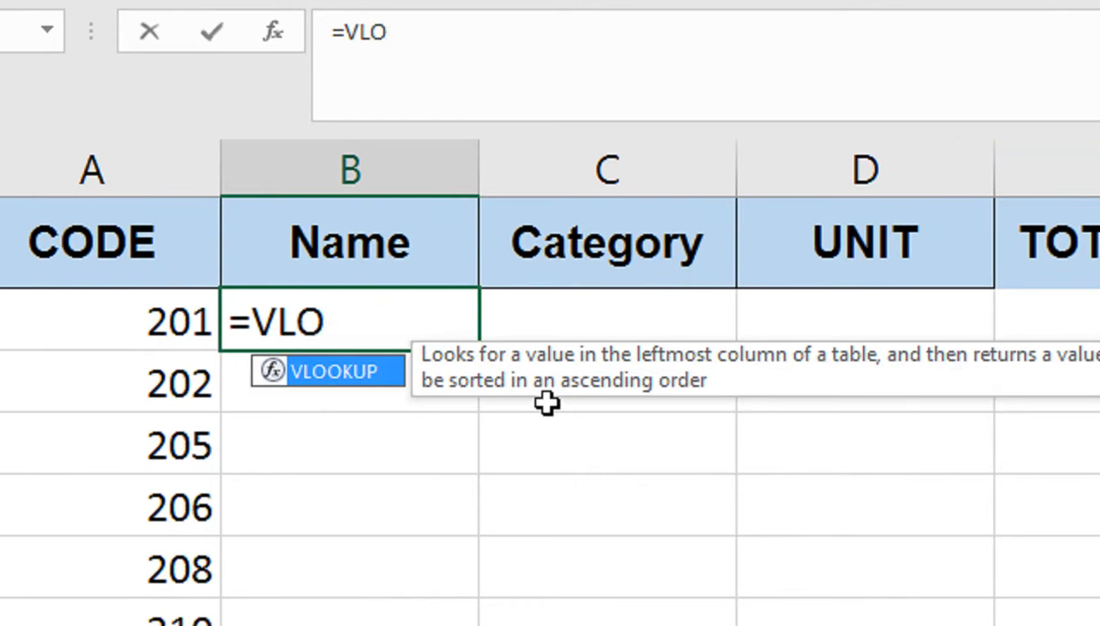
pyautogui.press('Tab')
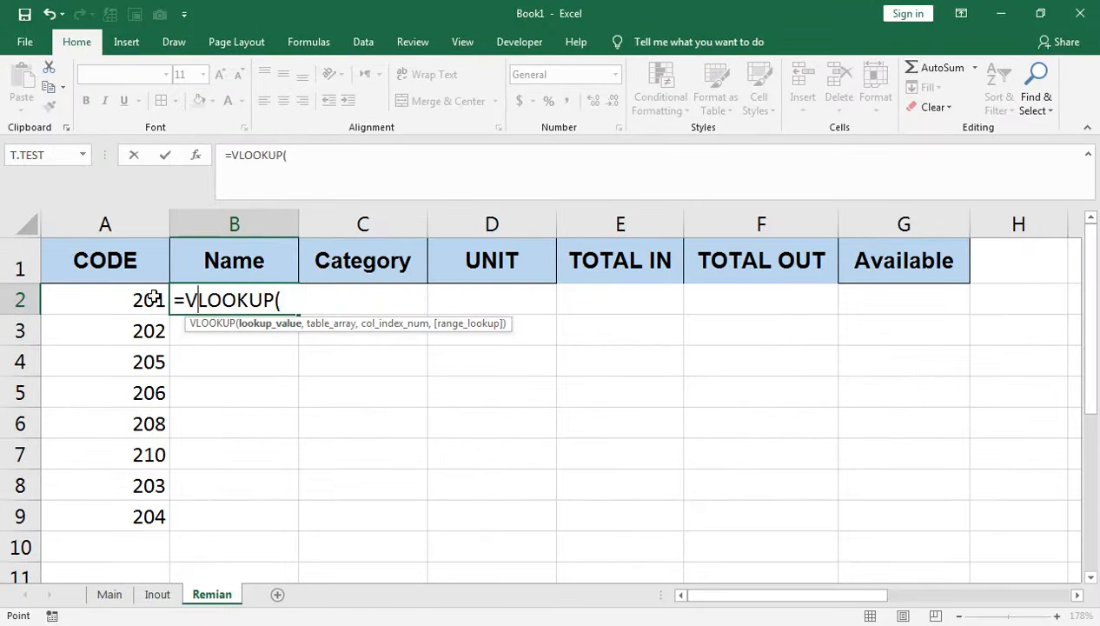
pyautogui.click(188, 319)
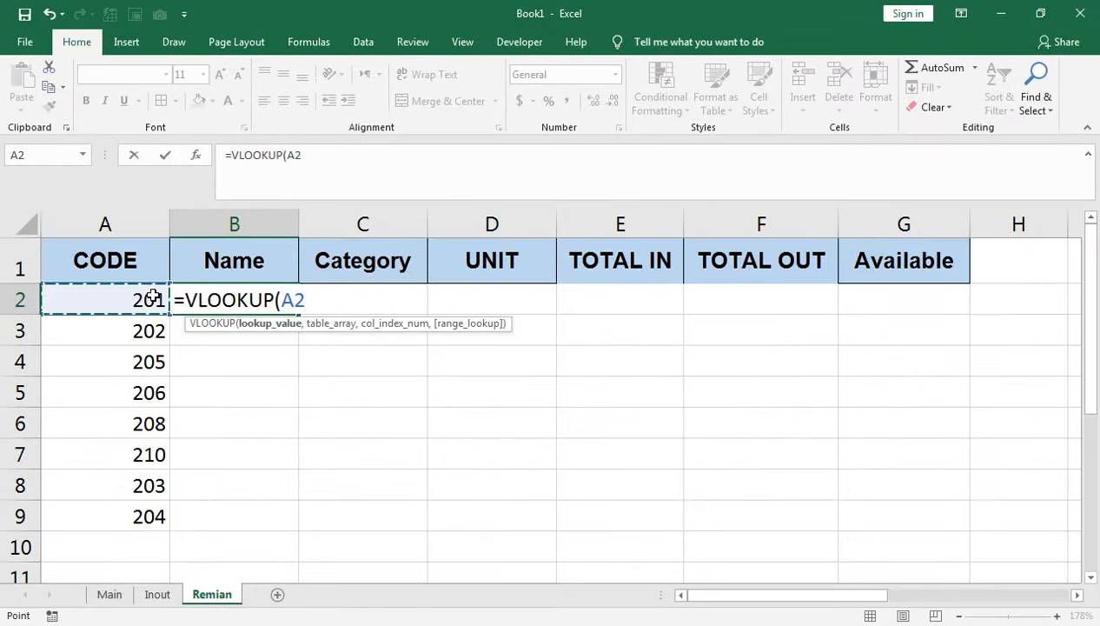
pyautogui.press('F4')
pyautogui.press('F4')
pyautogui.press('F4')
# Step: Set the VLOOKUP table array to the whole Main sheet table as the absolute range Main!$A$1:$E$21
pyautogui.write(',Main!')
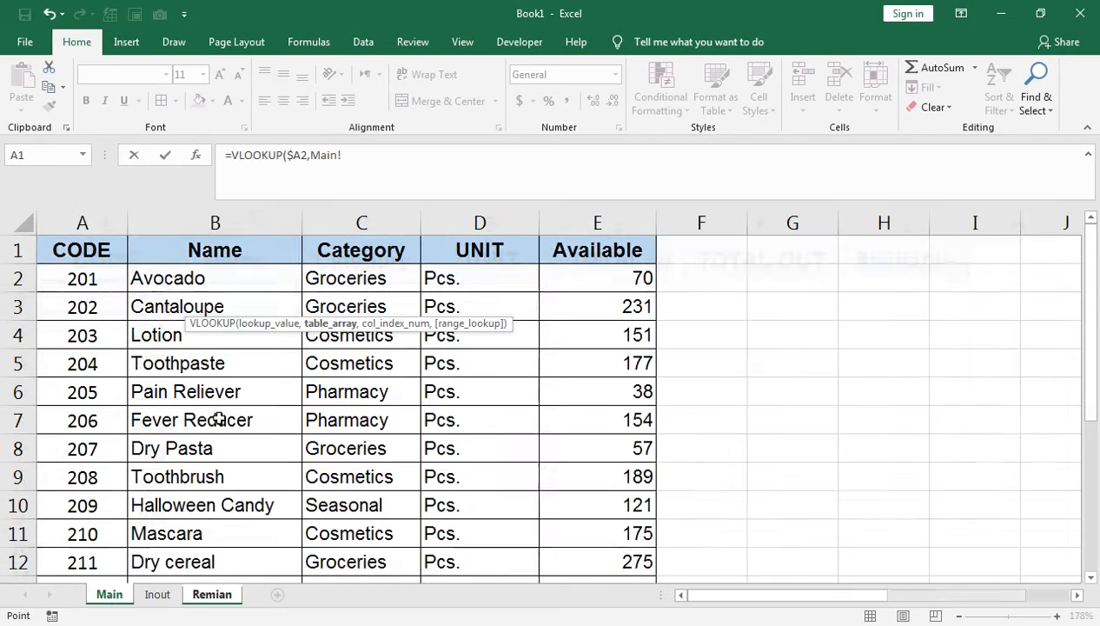
pyautogui.click(112, 593)
pyautogui.click(107, 252)
pyautogui.hotkey('ctrl', 'shift', 'Right')
pyautogui.hotkey('ctrl', 'shift', 'Down')
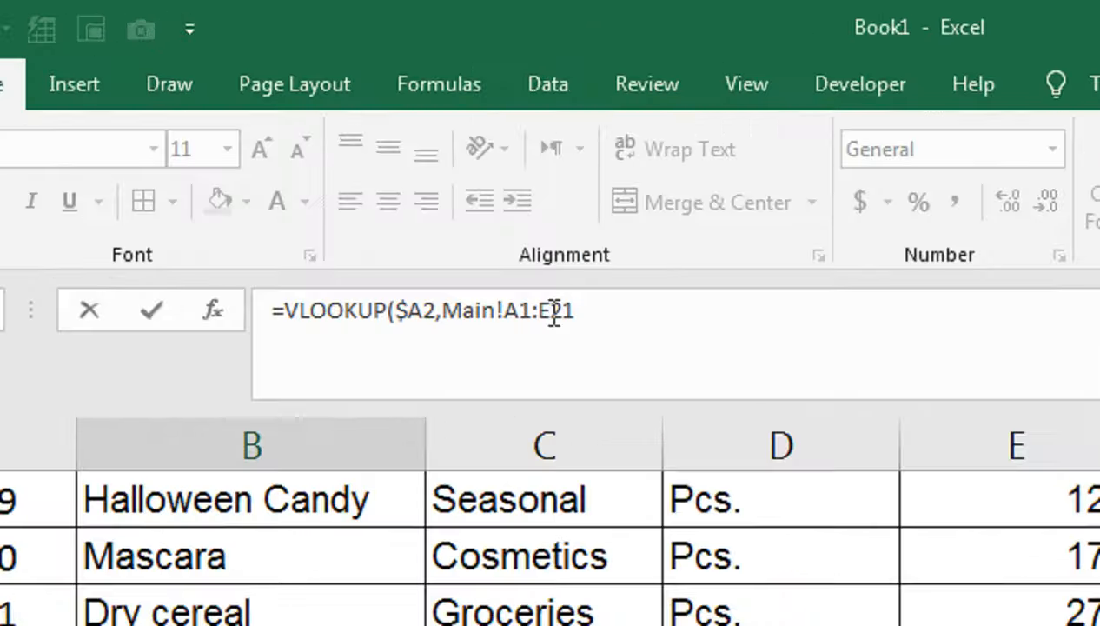
pyautogui.press('F4')
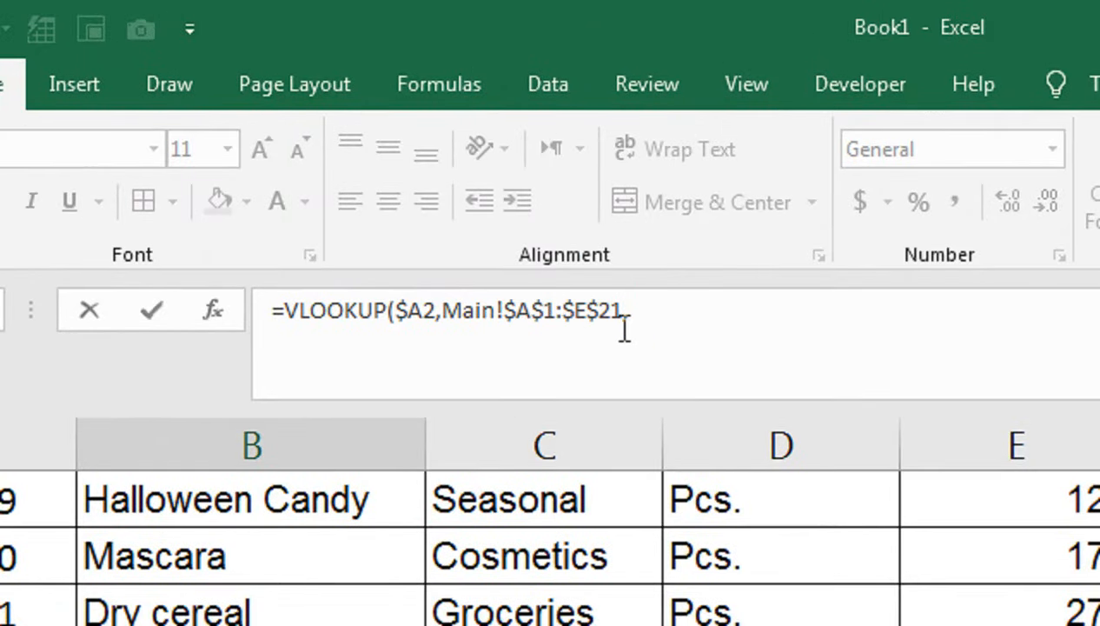
# Step: Add a MATCH function as the column index, with the Name header Remian!B$1 as its row-locked lookup value
pyautogui.write('MATCH(')
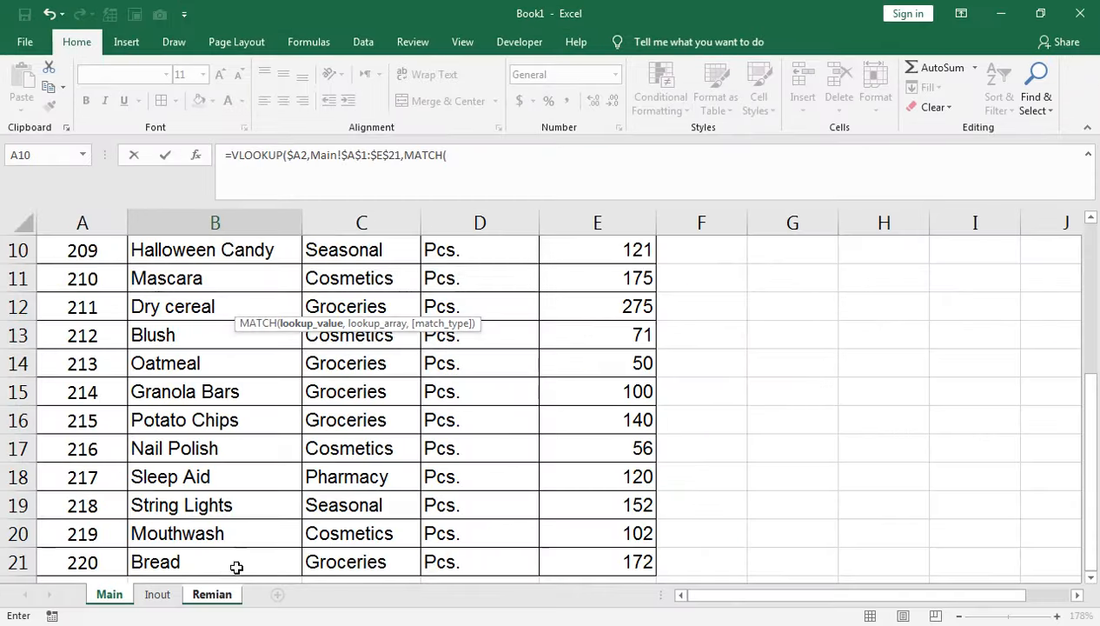
pyautogui.click(220, 596)
pyautogui.click(220, 269)
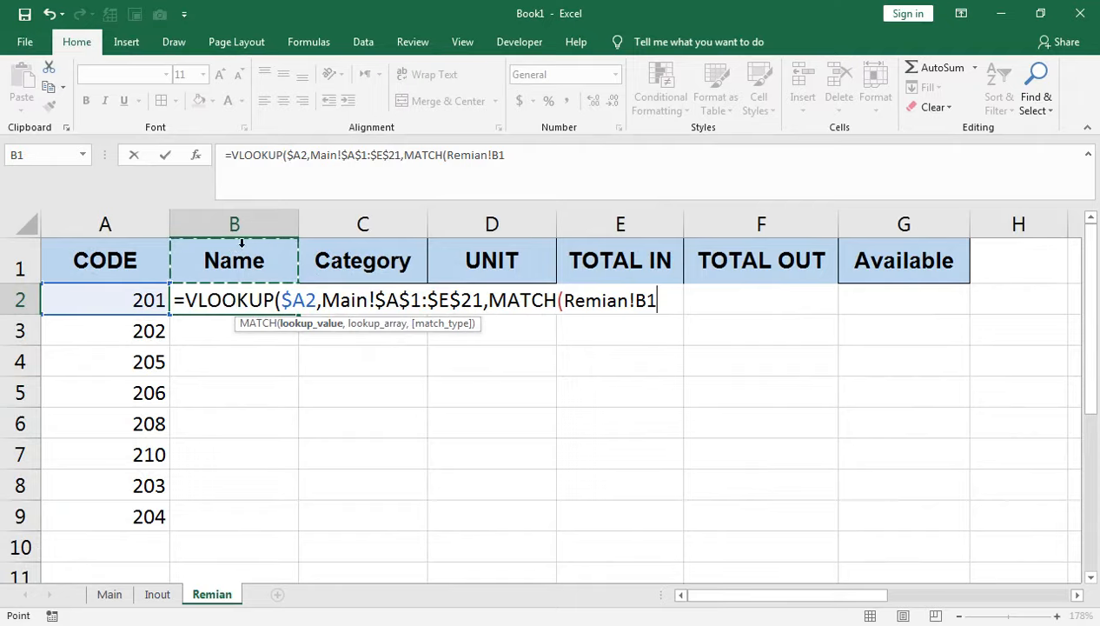
pyautogui.press('F4')
pyautogui.press('F4')
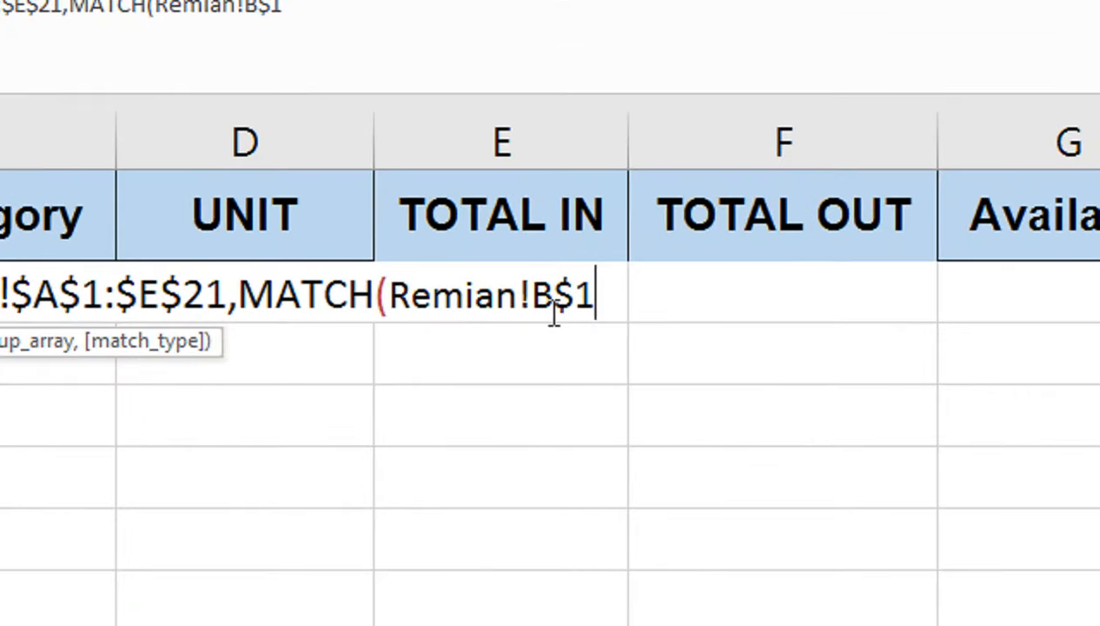
pyautogui.write(',')
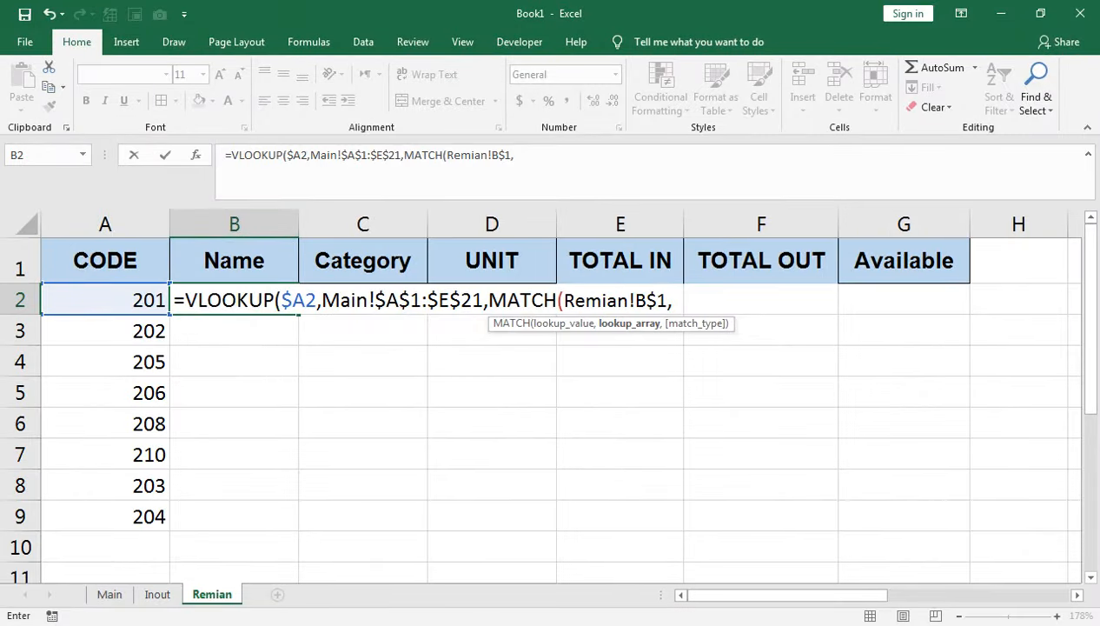
# Step: Complete the MATCH function with the header range Main!$A$1:$E$1 as the lookup array and match type 0
pyautogui.click(116, 599)
pyautogui.scroll(3, 165, 286)
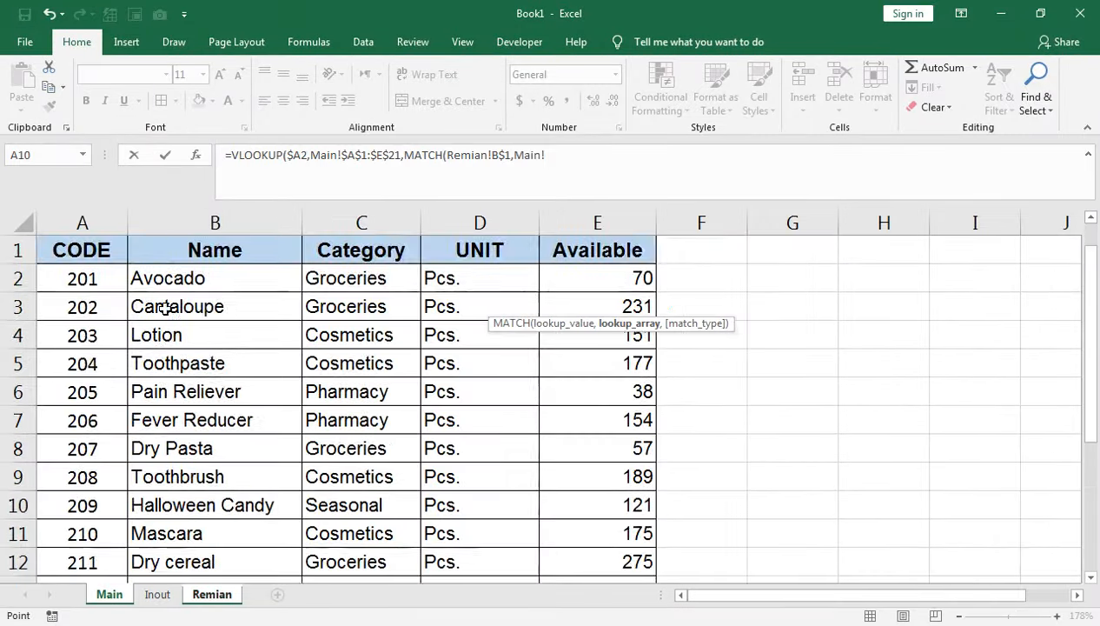
pyautogui.moveTo(104, 254); pyautogui.dragTo(556, 240)
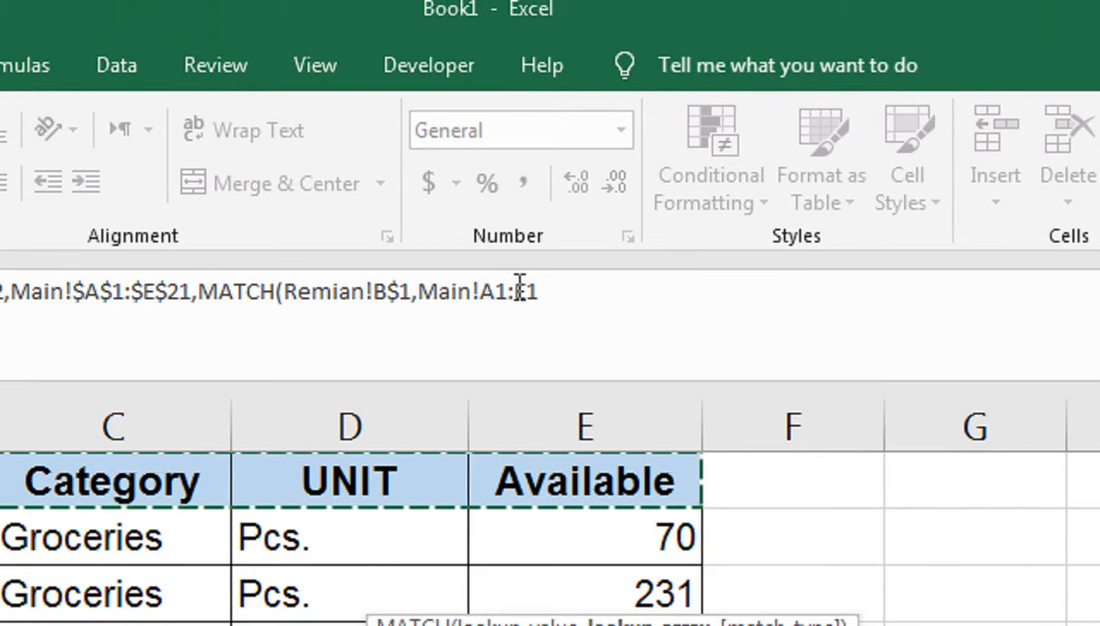
pyautogui.press('F4')
pyautogui.write(',')
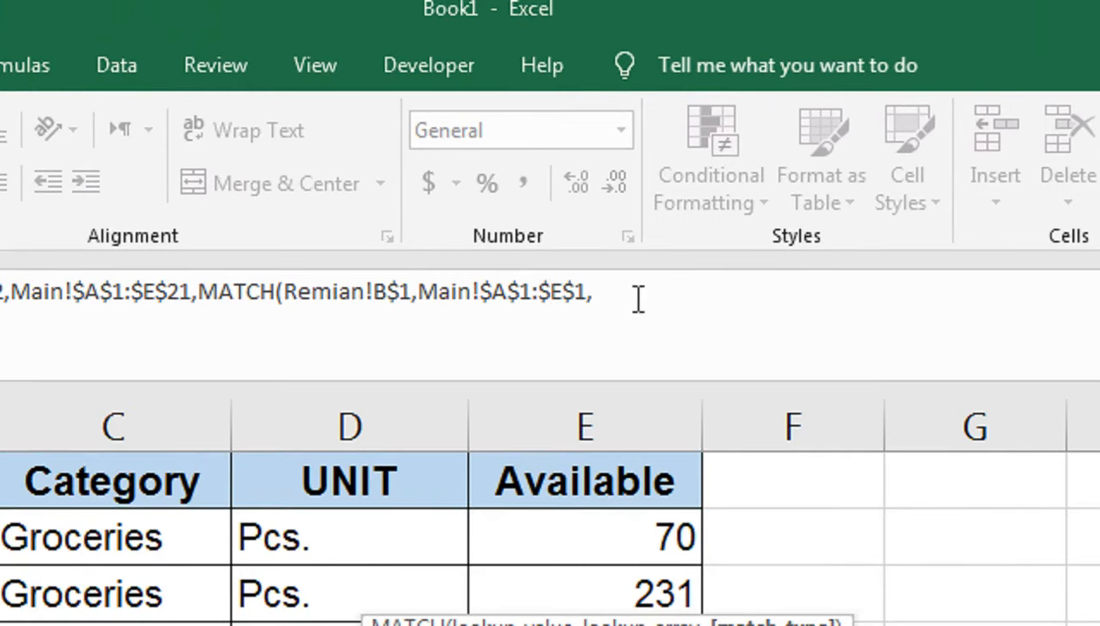
pyautogui.write('0,')
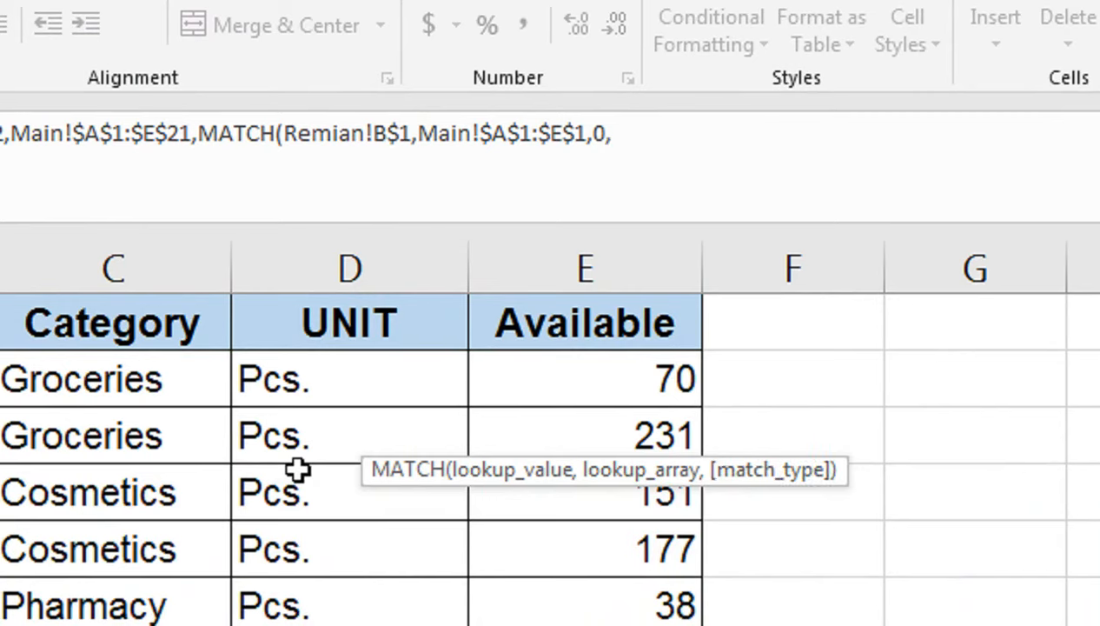
pyautogui.press('BackSpace')
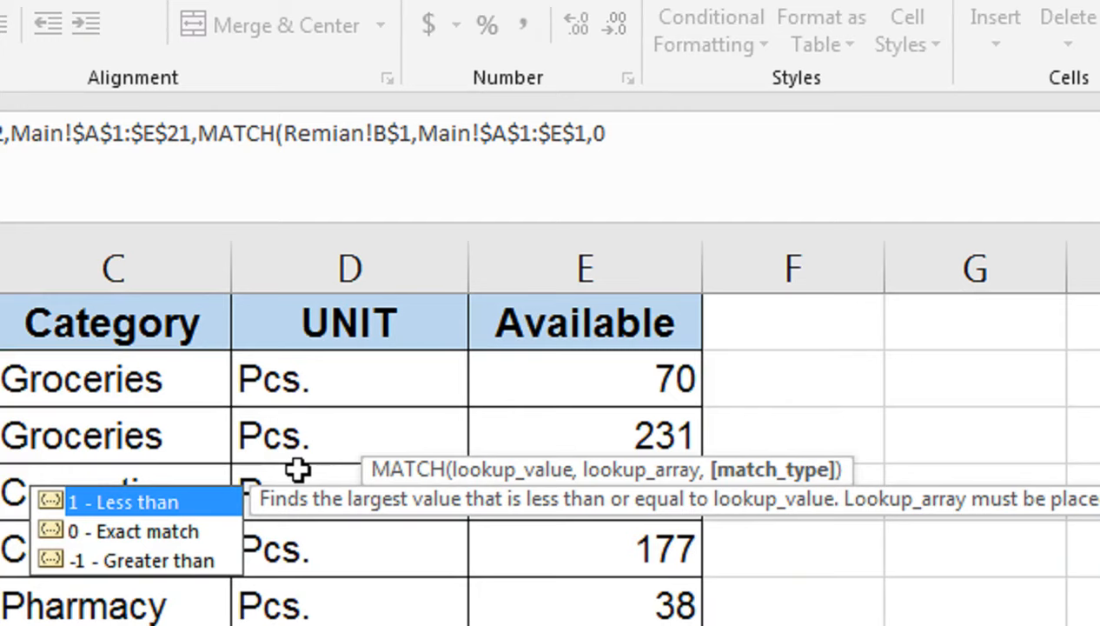
pyautogui.press('Escape')
pyautogui.write(')')
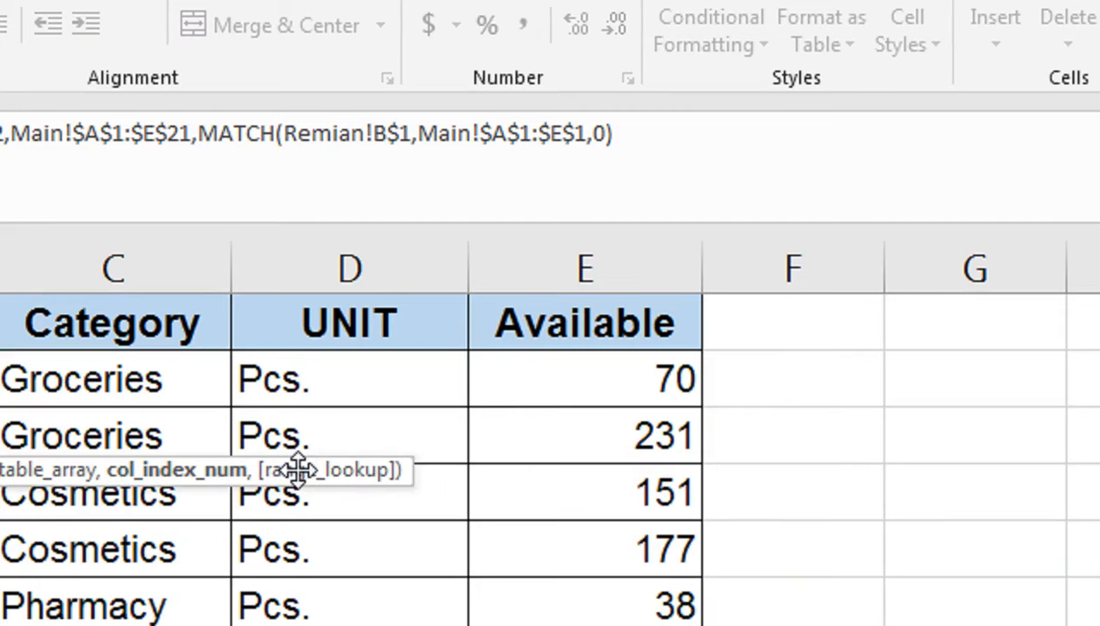
# Step: Finish the VLOOKUP in B2 with FALSE for an exact match and fill the formula across and down to D14
pyautogui.write(',')
pyautogui.press('Down')
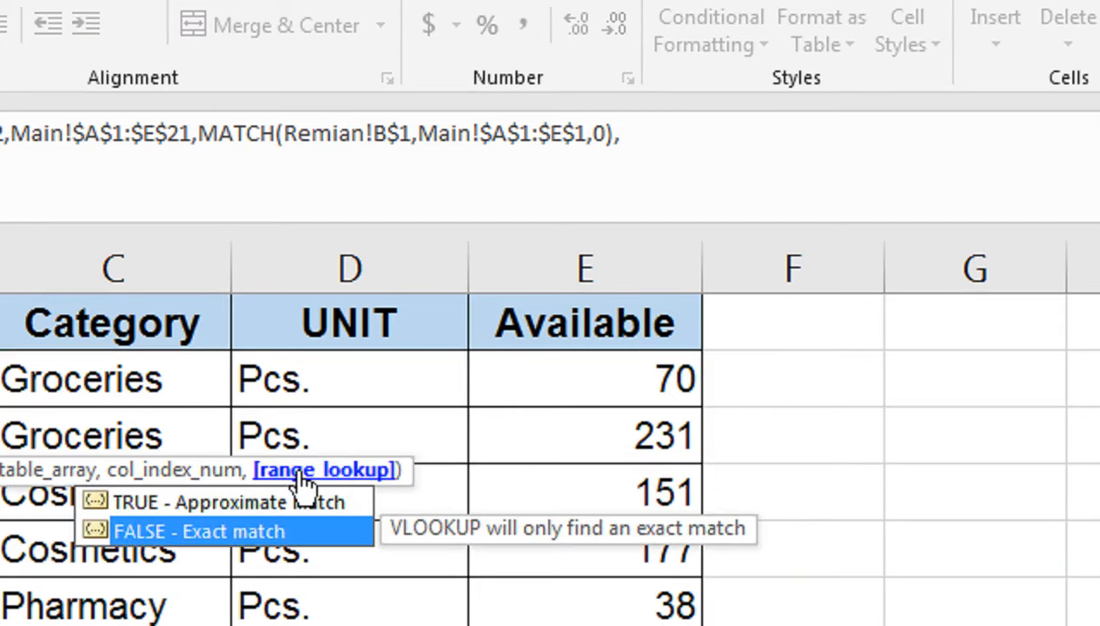
pyautogui.press('Tab')
pyautogui.write(')')
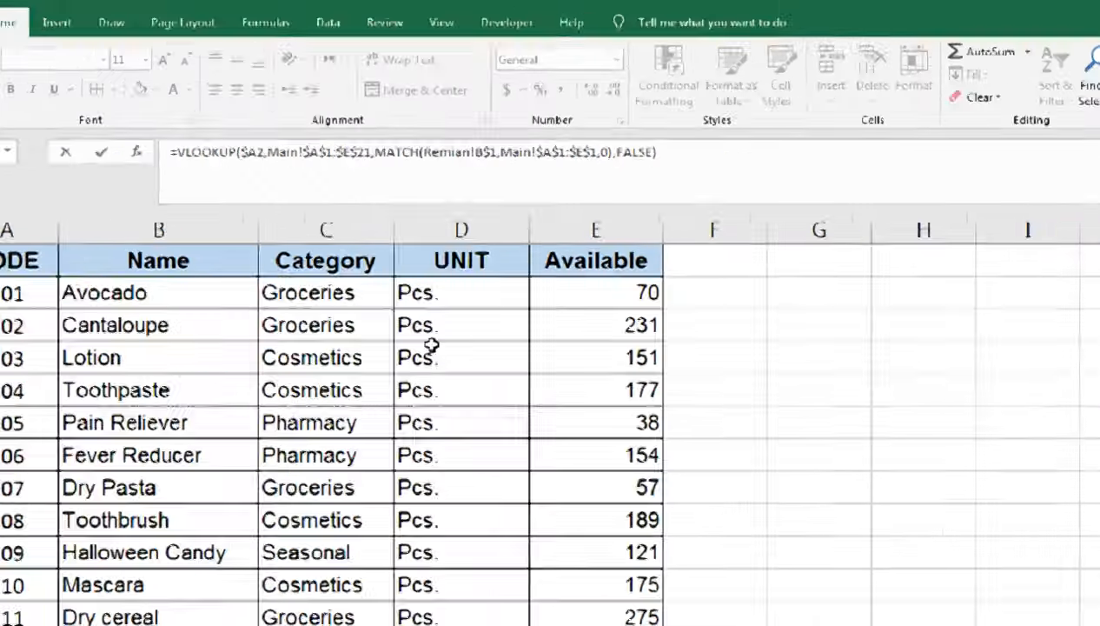
pyautogui.press('Return')
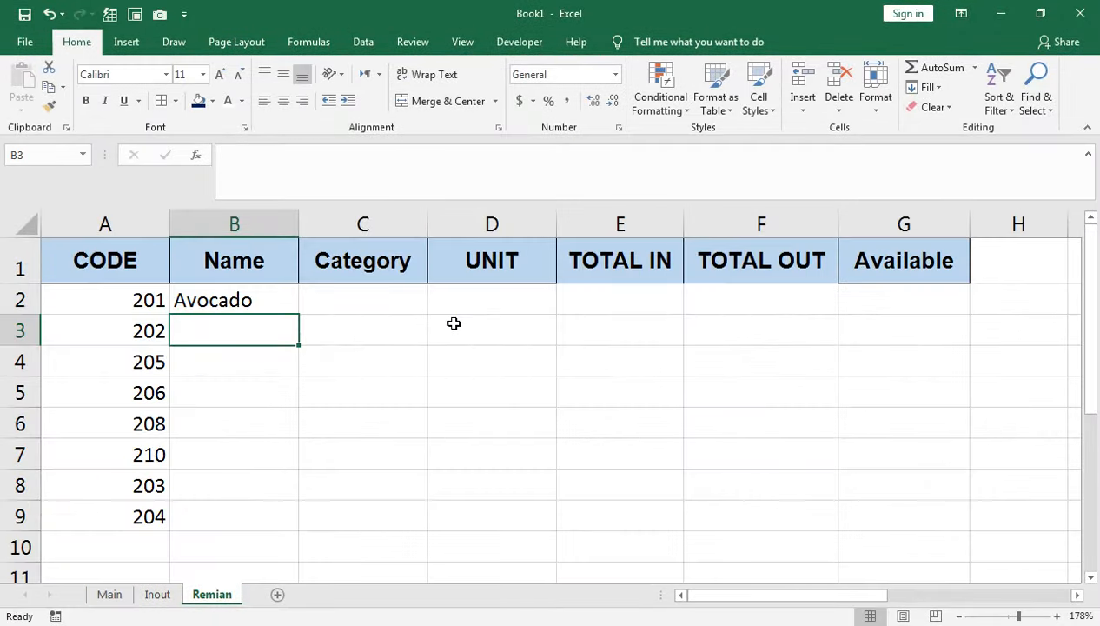
pyautogui.click(270, 300)
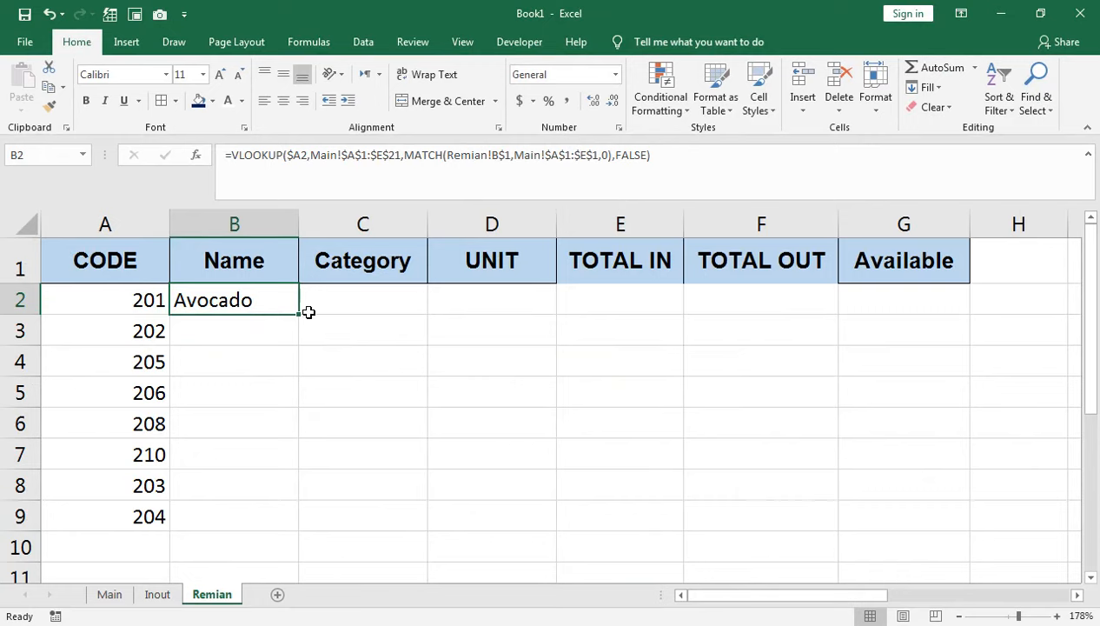
pyautogui.moveTo(299, 318); pyautogui.dragTo(526, 537)
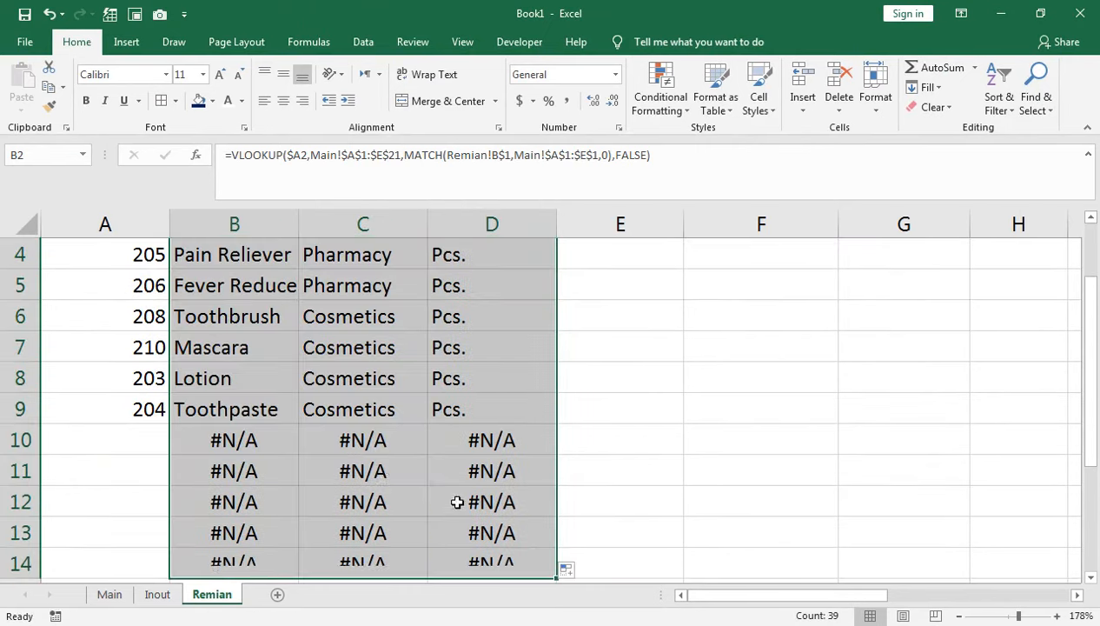
# Step: Wrap the B2 VLOOKUP formula in IFERROR with an empty string "" as the error value
pyautogui.scroll(1, 298, 455)
pyautogui.click(273, 312)
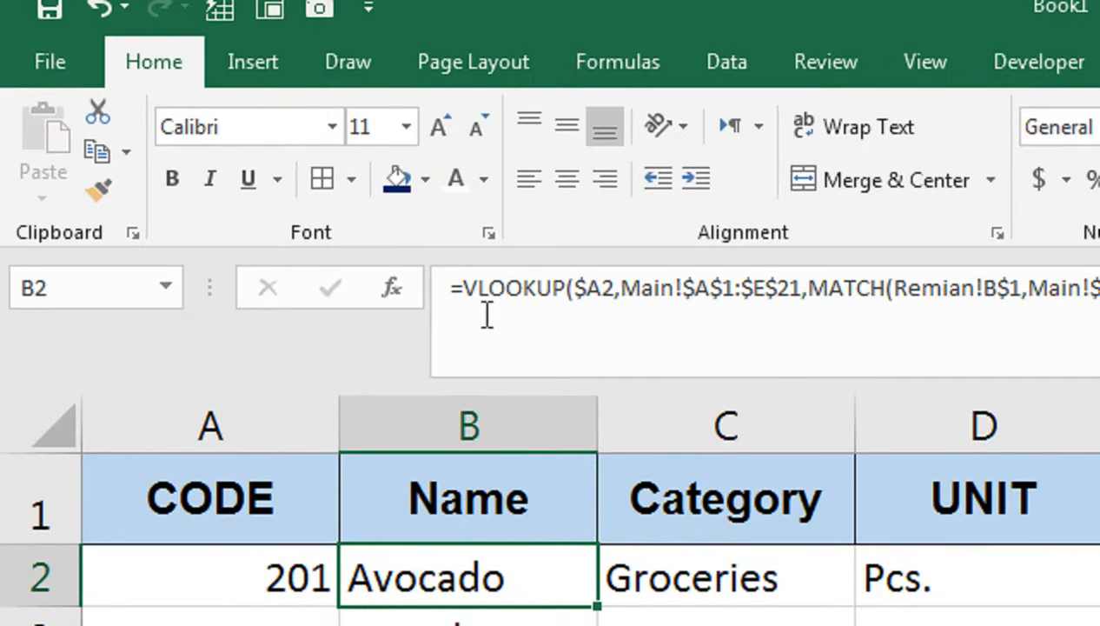
pyautogui.click(463, 292)
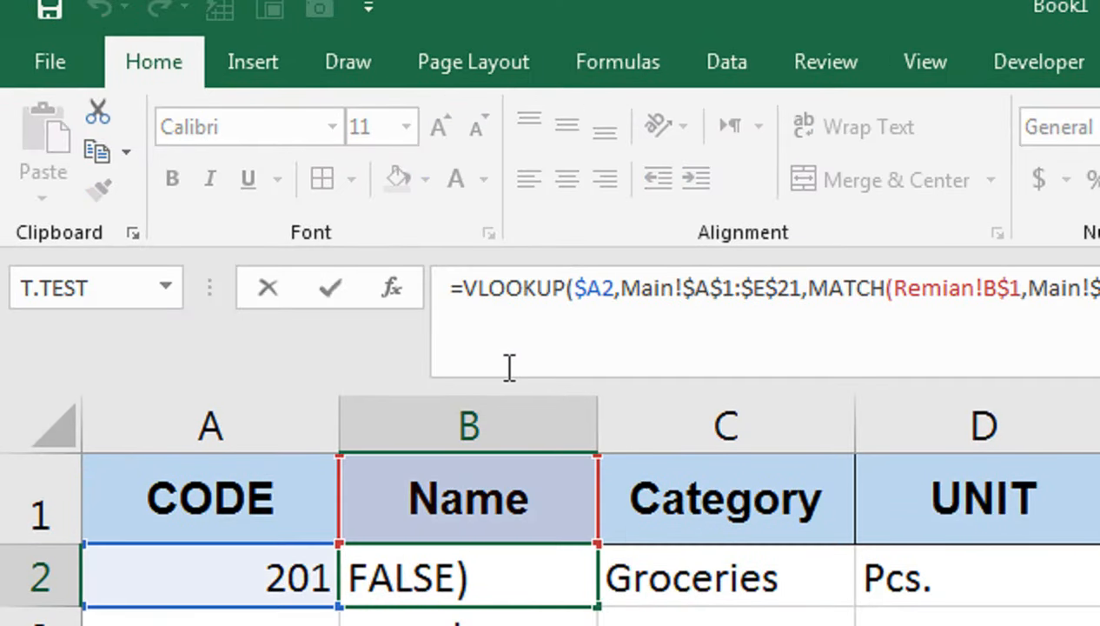
pyautogui.write('IF')
pyautogui.press('Down')
pyautogui.press('Tab')
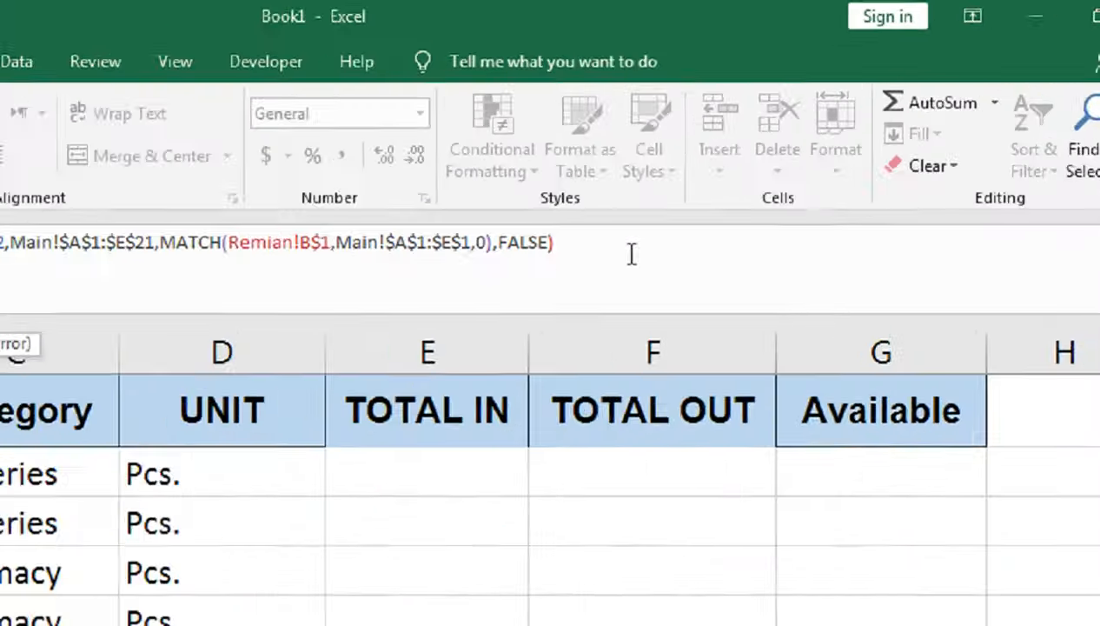
pyautogui.click(744, 163)
pyautogui.write(',"")')
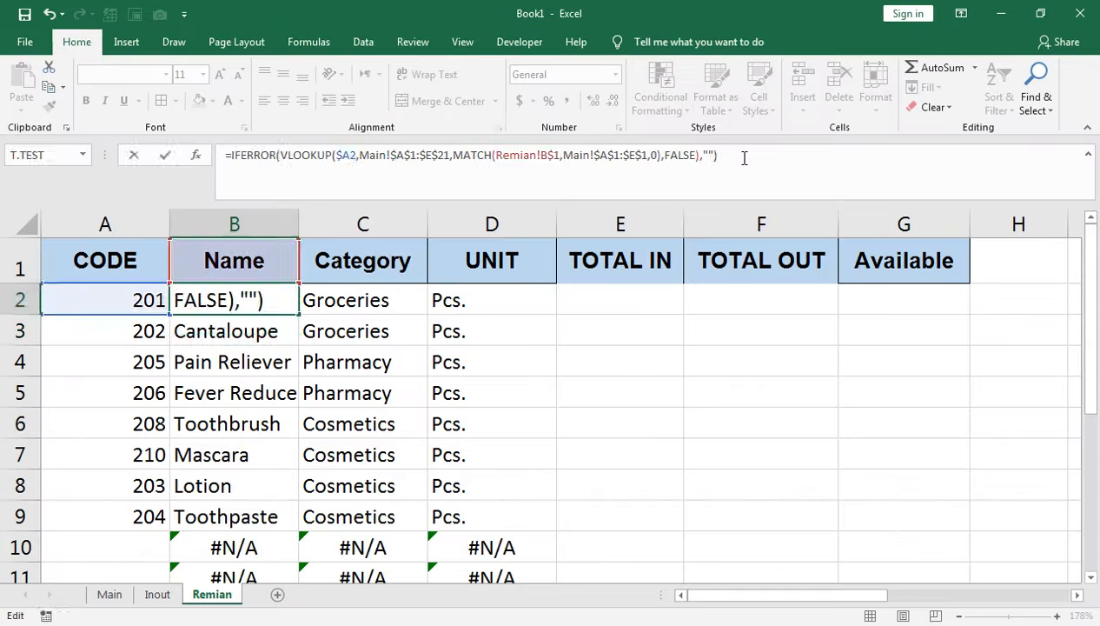
pyautogui.press('Return')
# Step: Fill the IFERROR formula from B2 through the range B2:D16 and check the Name, Category and UNIT columns
pyautogui.moveTo(231, 294); pyautogui.dragTo(485, 543)
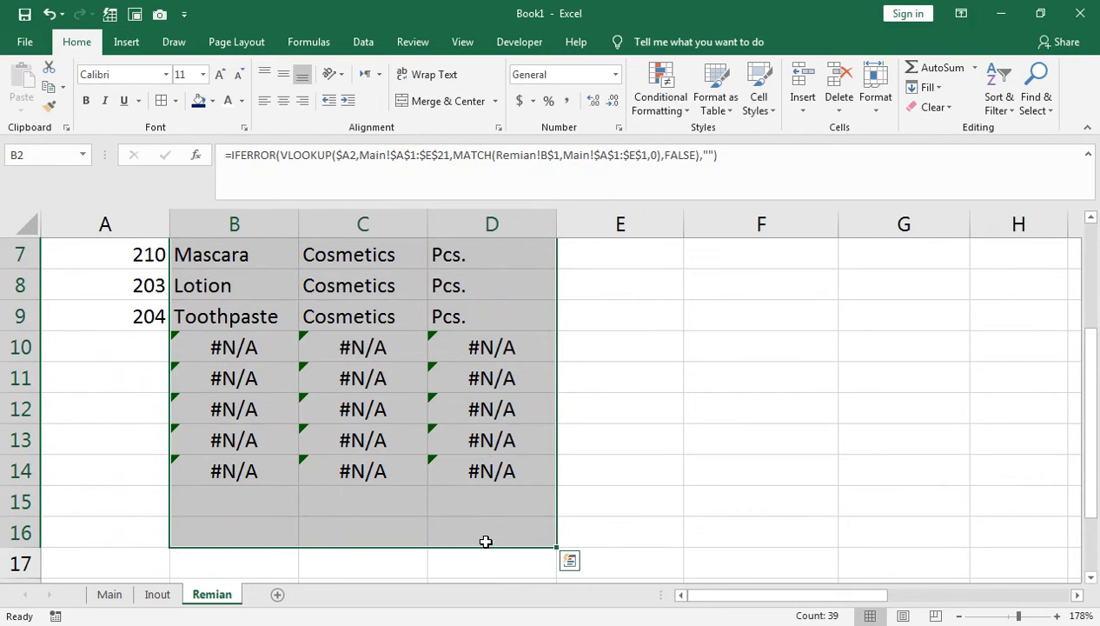
pyautogui.hotkey('ctrl', 'd')
pyautogui.hotkey('ctrl', 'r')
pyautogui.scroll(1, 391, 289)
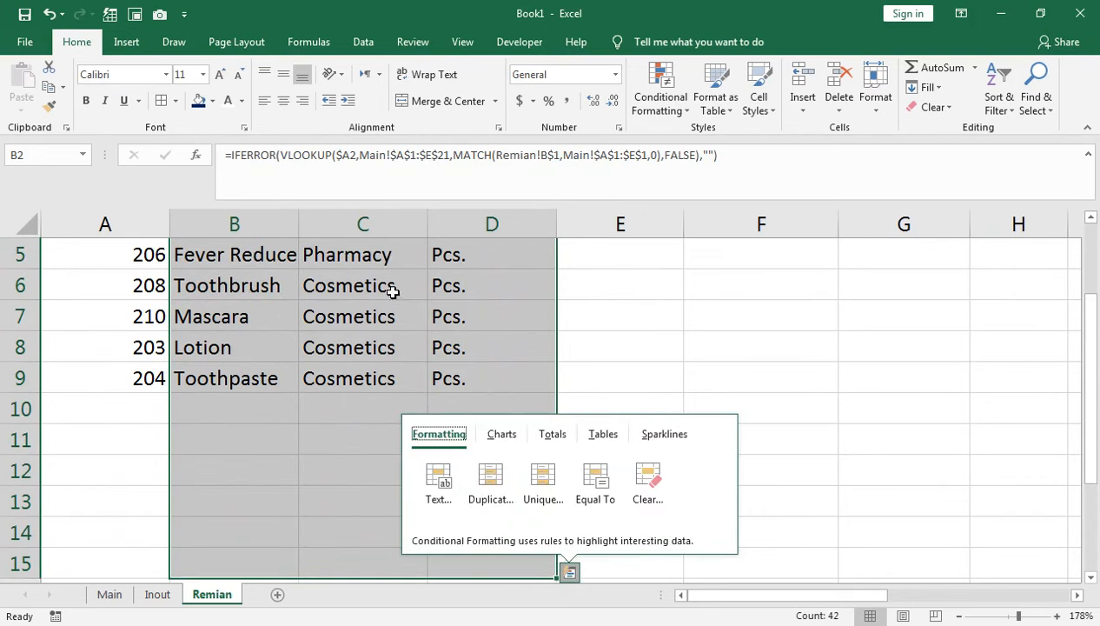
pyautogui.click(394, 318)
pyautogui.scroll(2, 394, 319)
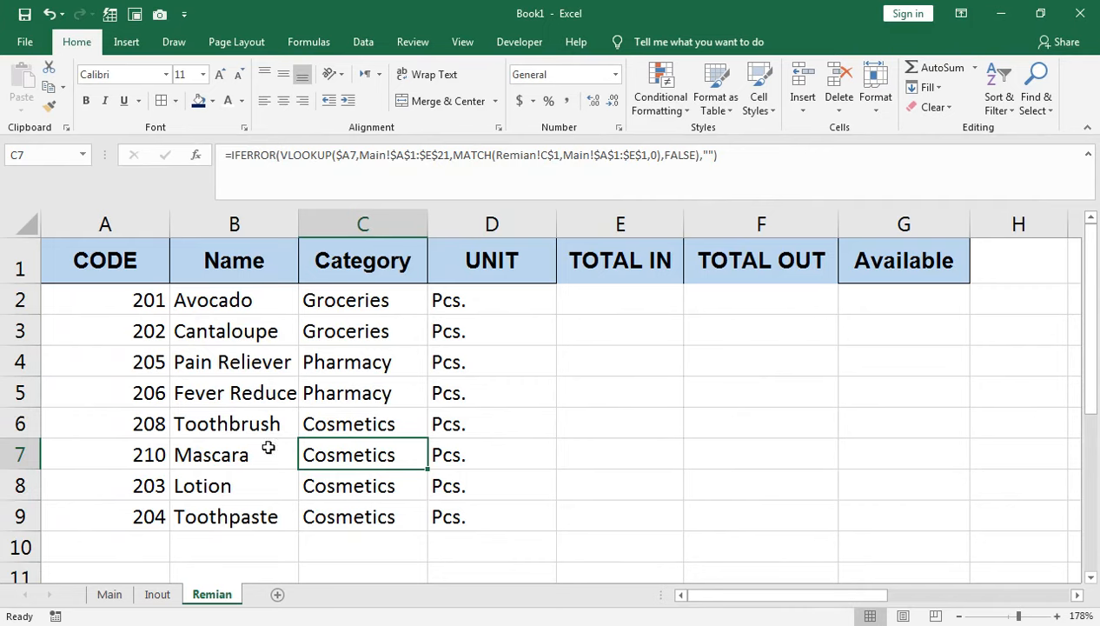
pyautogui.scroll(-1, 214, 520)
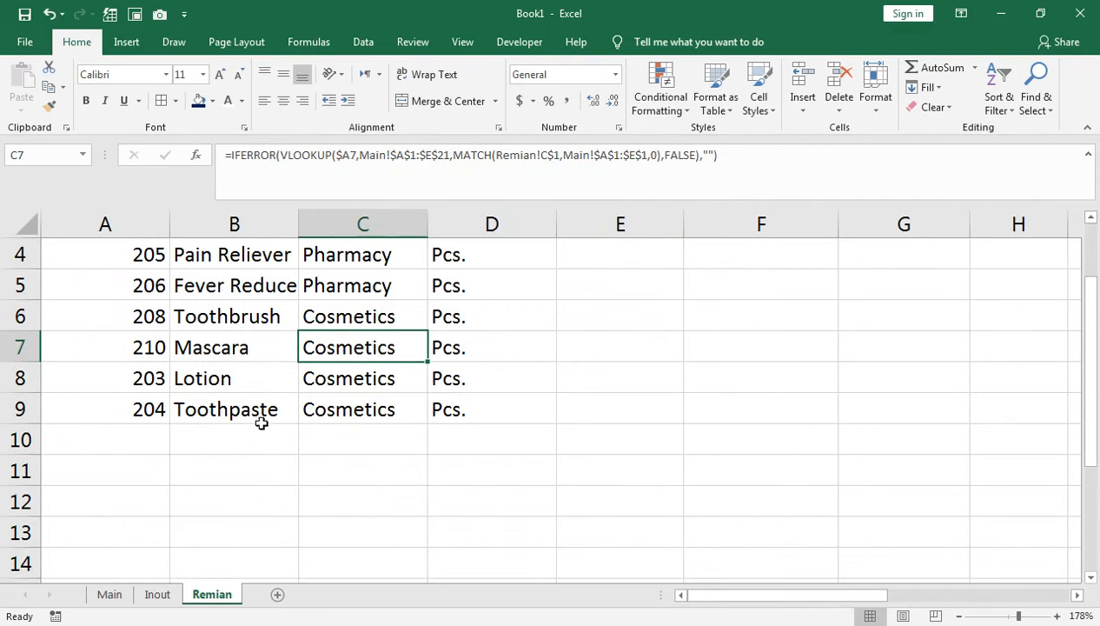
pyautogui.scroll(1, 420, 386)
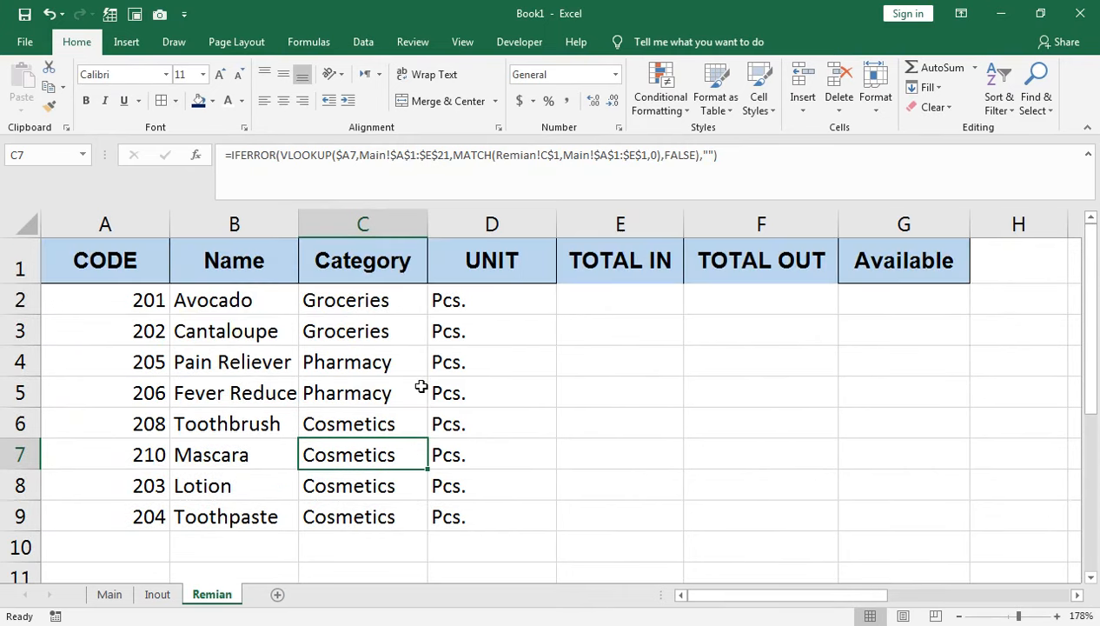
# Step: Start a SUMIFS formula in E2, the first TOTAL IN cell of the Remian sheet
pyautogui.click(607, 297)
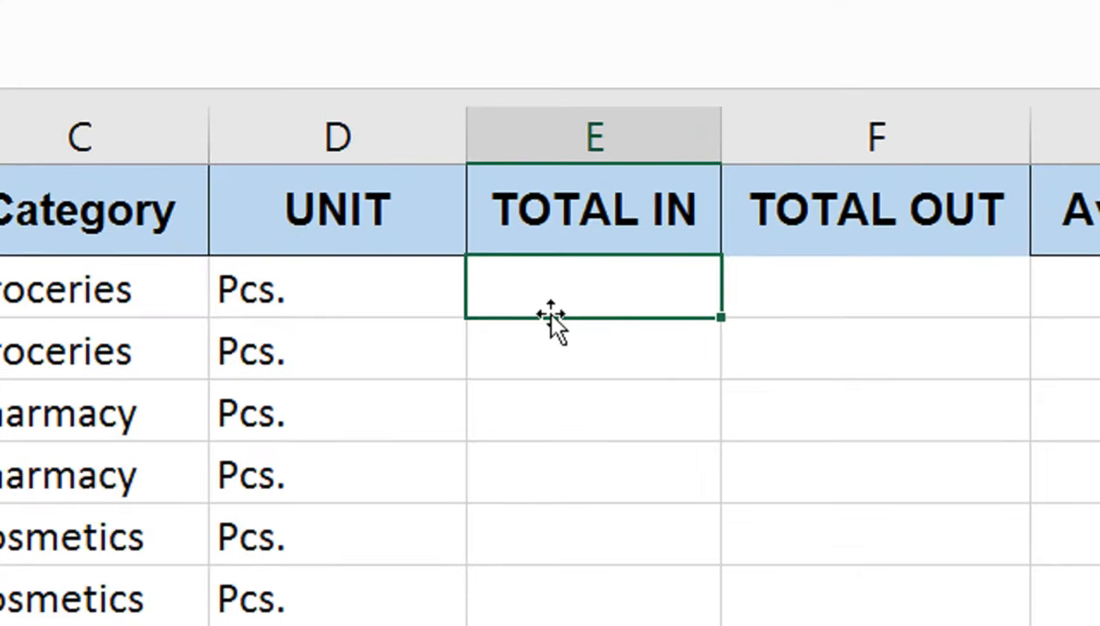
pyautogui.write('=SUMIF(')
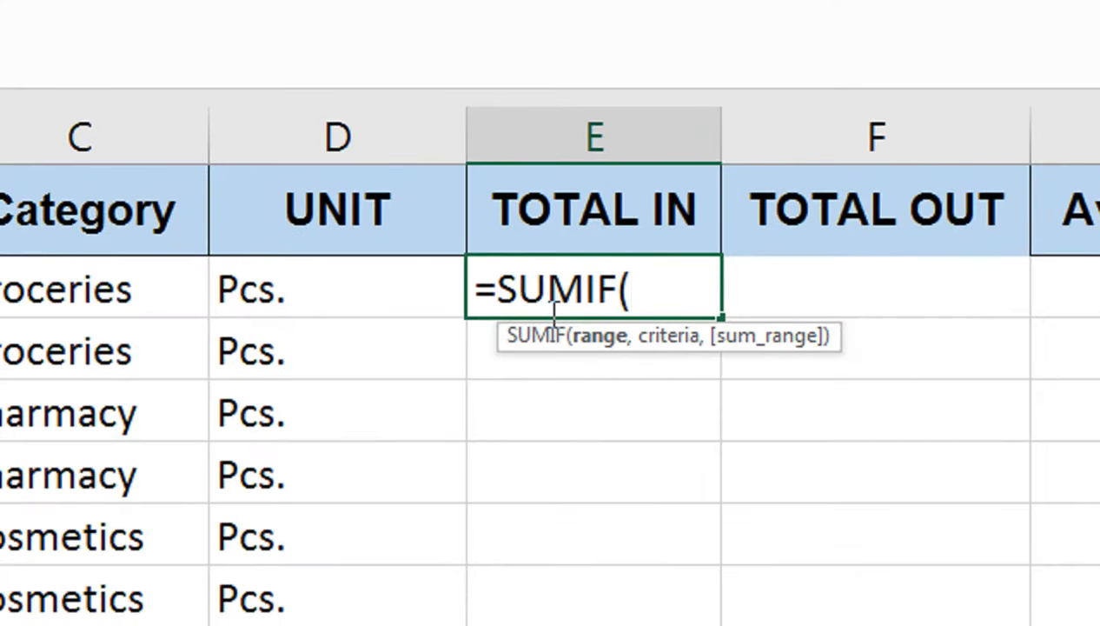
pyautogui.press('BackSpace')
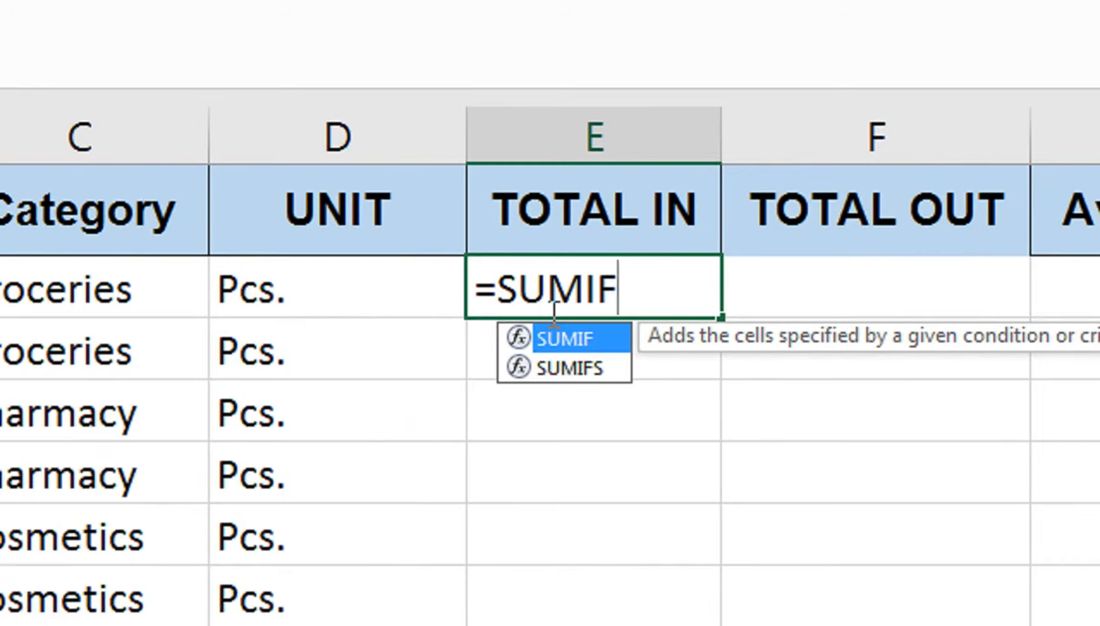
pyautogui.press('Down')
pyautogui.write('S')
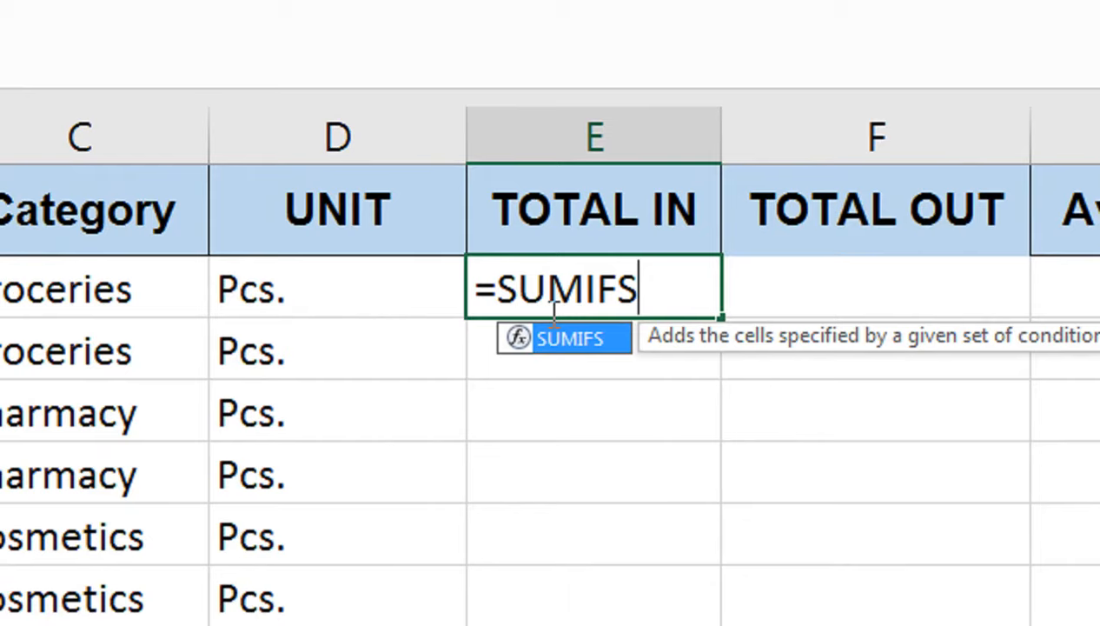
pyautogui.write('(')
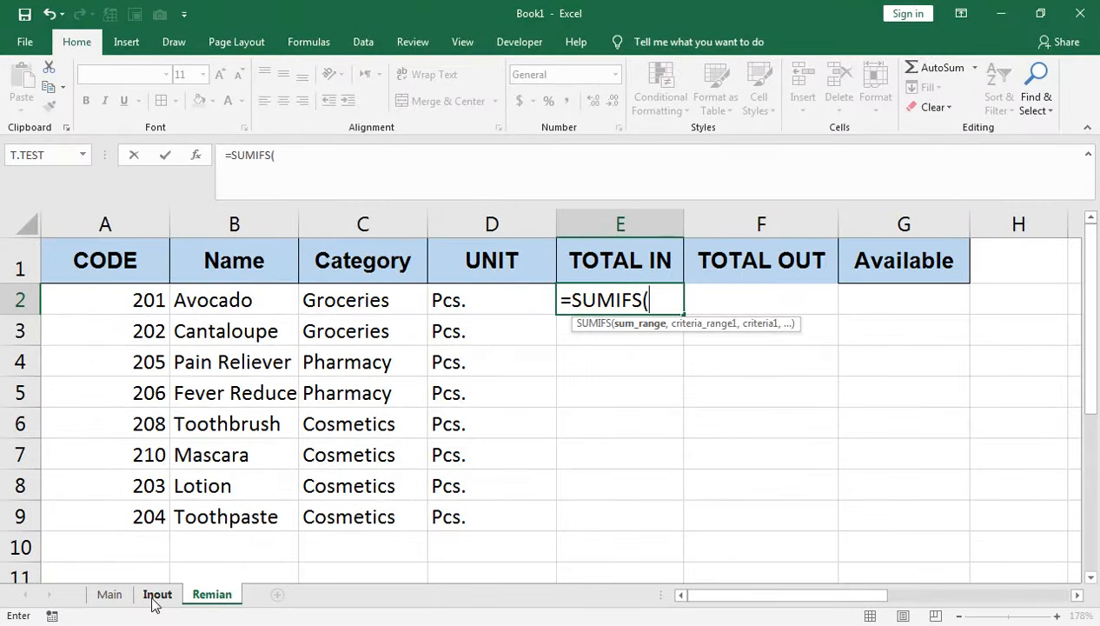
# Step: Set Inout!G2:G54, the quantities in the Available column, as the SUMIFS sum range
pyautogui.click(155, 593)
pyautogui.click(757, 273)
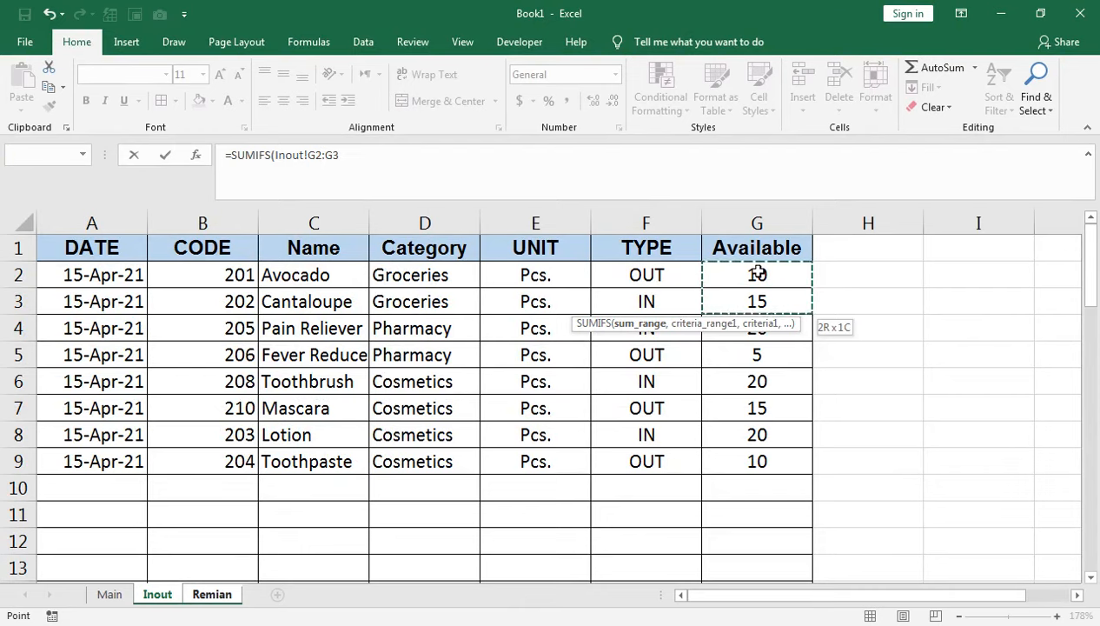
pyautogui.hotkey('shift', 'Down')
pyautogui.hotkey('shift', 'Down')
pyautogui.hotkey('shift', 'Down')
pyautogui.hotkey('shift', 'Down')
pyautogui.hotkey('shift', 'Down')
pyautogui.hotkey('shift', 'Down')
pyautogui.hotkey('shift', 'Down')
pyautogui.hotkey('shift', 'Down')
pyautogui.hotkey('shift', 'Down')
pyautogui.hotkey('shift', 'Down')
pyautogui.hotkey('shift', 'Down')
pyautogui.hotkey('shift', 'Down')
pyautogui.hotkey('shift', 'Down')
pyautogui.hotkey('shift', 'Down')
pyautogui.hotkey('shift', 'Down')
pyautogui.hotkey('shift', 'Down')
pyautogui.hotkey('shift', 'Down')
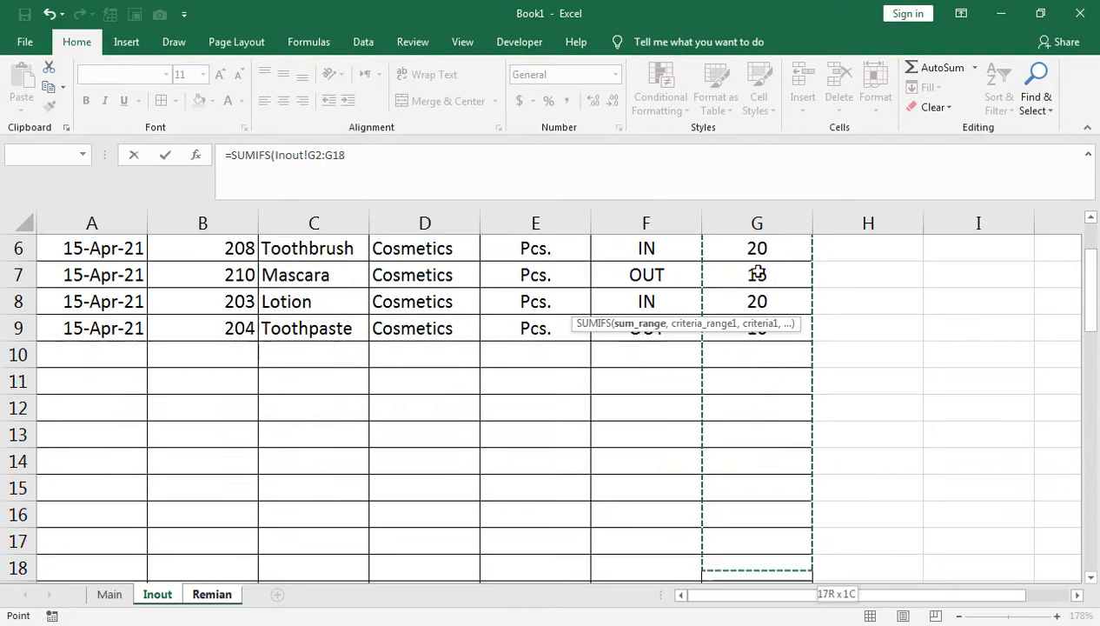
pyautogui.hotkey('shift', 'Down')
pyautogui.hotkey('shift', 'Down')
pyautogui.hotkey('shift', 'Down')
pyautogui.hotkey('shift', 'Down')
pyautogui.hotkey('shift', 'Down')
pyautogui.hotkey('shift', 'Down')
pyautogui.hotkey('shift', 'Down')
pyautogui.hotkey('shift', 'Down')
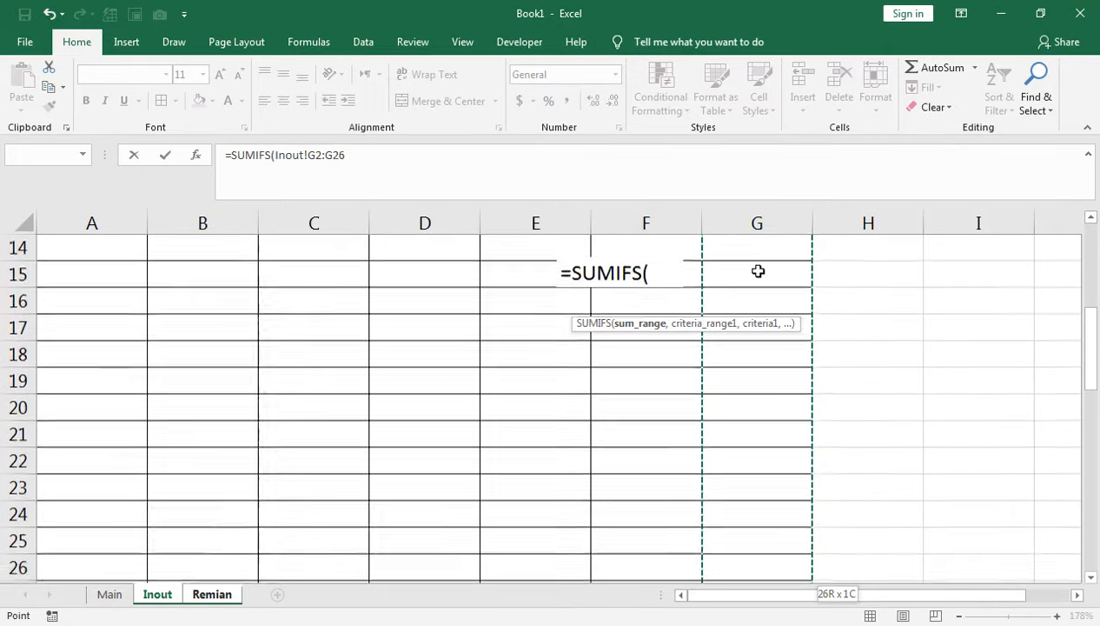
pyautogui.hotkey('shift', 'Down')
pyautogui.hotkey('shift', 'Down')
pyautogui.hotkey('shift', 'Down')
pyautogui.hotkey('shift', 'Down')
pyautogui.hotkey('shift', 'Down')
pyautogui.hotkey('shift', 'Down')
pyautogui.hotkey('shift', 'Down')
pyautogui.hotkey('shift', 'Down')
pyautogui.hotkey('shift', 'Down')
pyautogui.hotkey('shift', 'Down')
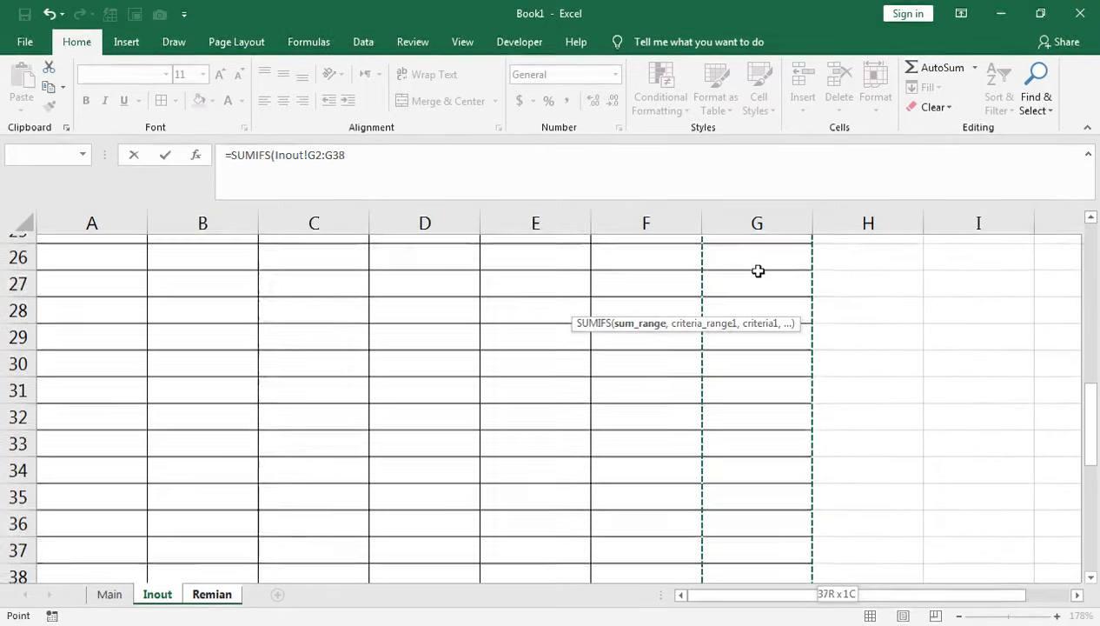
pyautogui.hotkey('shift', 'Down')
pyautogui.hotkey('shift', 'Down')
pyautogui.hotkey('shift', 'Down')
pyautogui.hotkey('shift', 'Down')
pyautogui.hotkey('shift', 'Down')
pyautogui.hotkey('shift', 'Down')
pyautogui.hotkey('shift', 'Down')
pyautogui.hotkey('shift', 'Down')
pyautogui.hotkey('shift', 'Down')
pyautogui.hotkey('shift', 'Down')
pyautogui.hotkey('shift', 'Down')
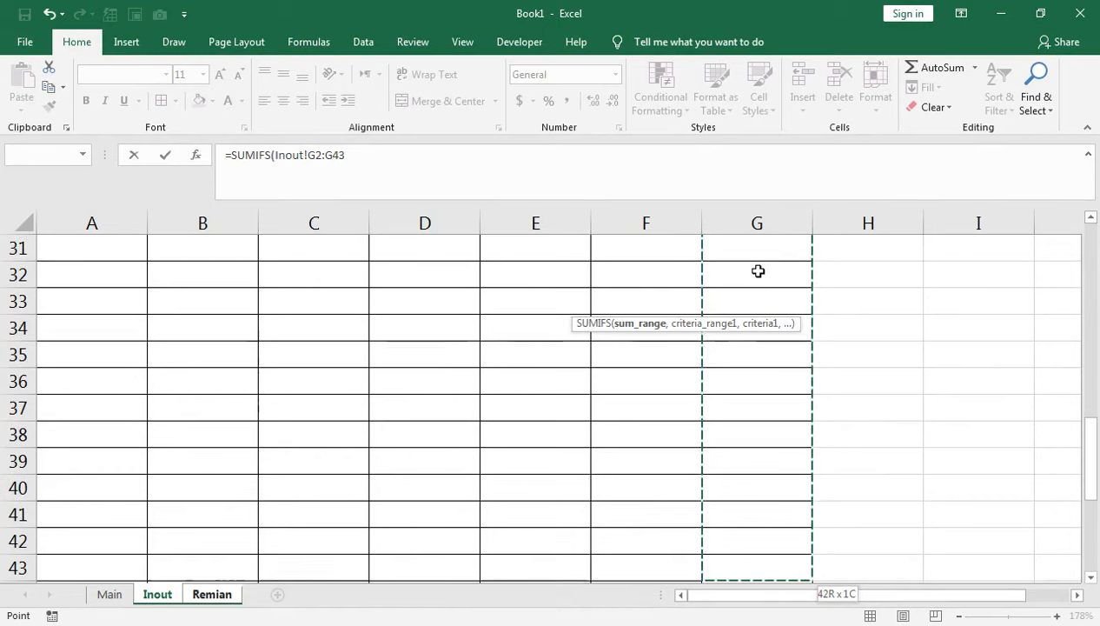
pyautogui.hotkey('shift', 'Down')
pyautogui.hotkey('shift', 'Down')
pyautogui.hotkey('shift', 'Down')
pyautogui.hotkey('shift', 'Down')
pyautogui.hotkey('shift', 'Down')
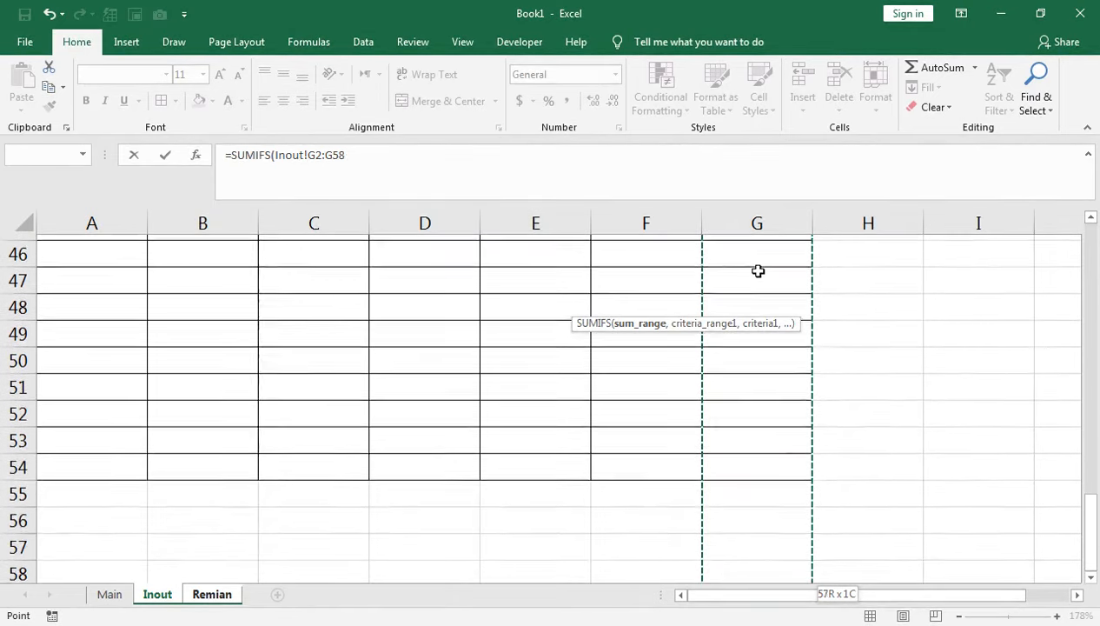
pyautogui.hotkey('shift', 'Up')
pyautogui.hotkey('shift', 'Up')
pyautogui.hotkey('shift', 'Up')
pyautogui.hotkey('shift', 'Up')
pyautogui.hotkey('shift', 'Up')
pyautogui.hotkey('shift', 'Down')
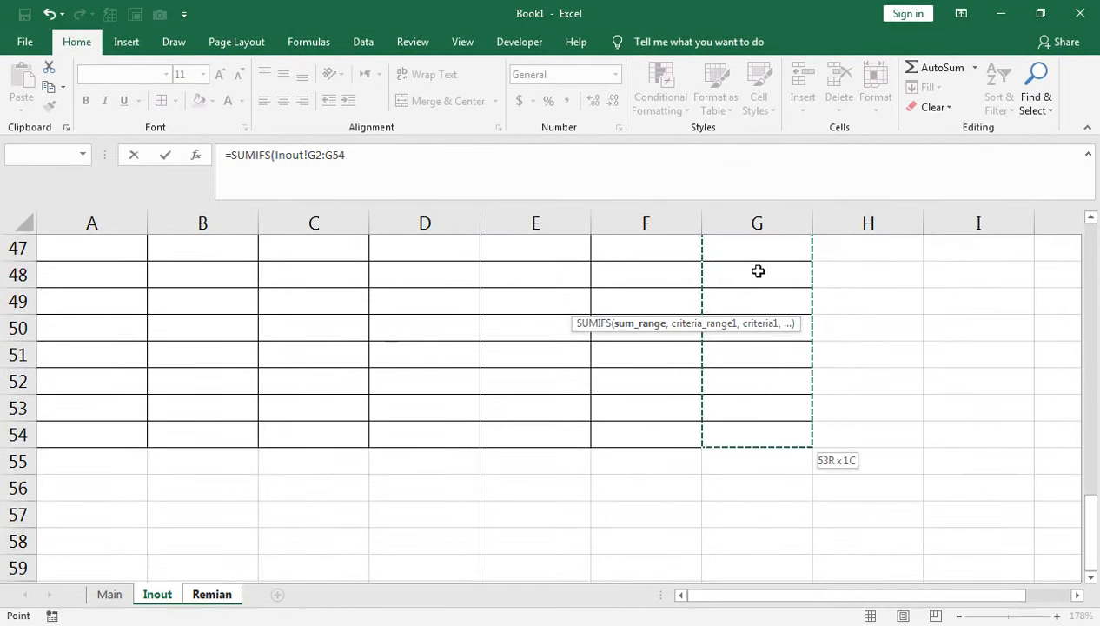
pyautogui.write(',')
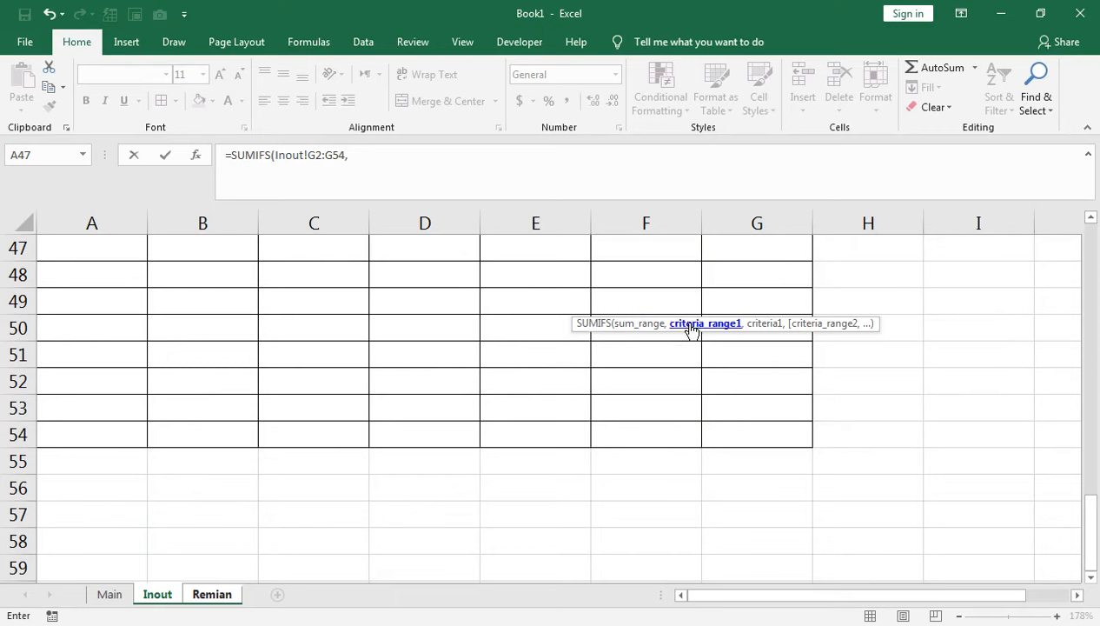
# Step: Add the code range Inout!B2:B54 as the first criteria range, with Remian!A2 as its criterion
pyautogui.click(203, 439)
pyautogui.hotkey('ctrl', 'shift', 'Up')
pyautogui.hotkey('ctrl', 'shift', 'Up')
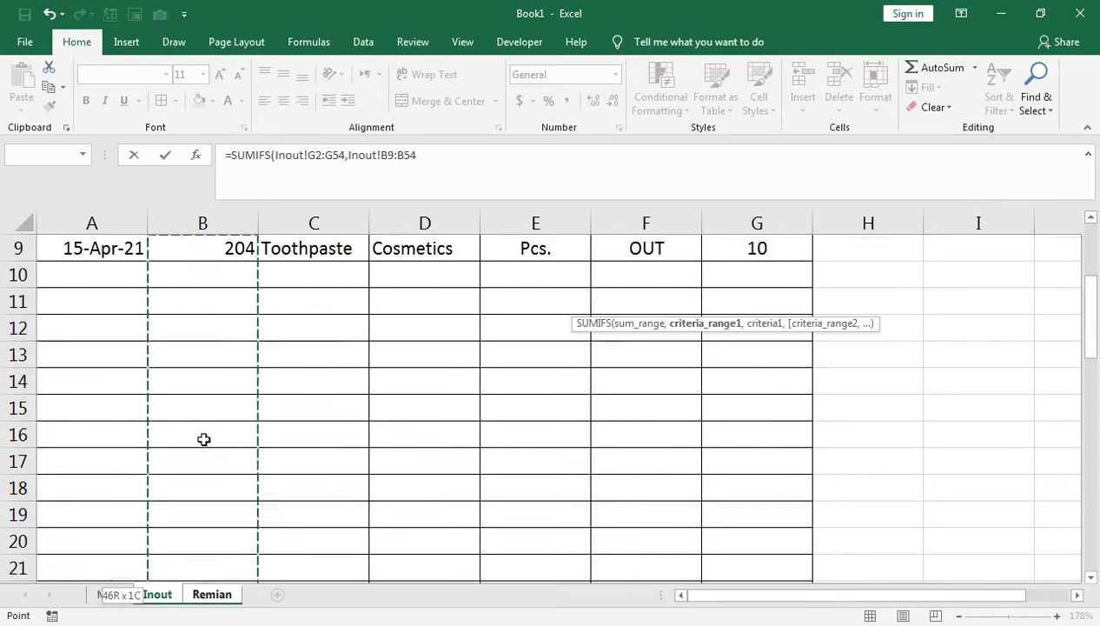
pyautogui.hotkey('shift', 'Down')
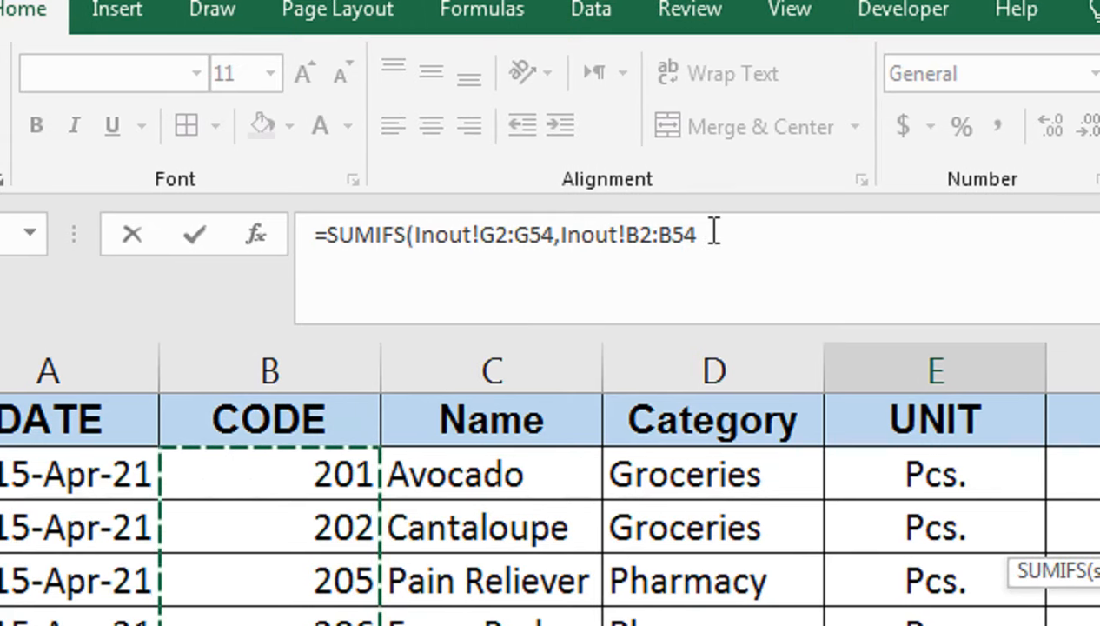
pyautogui.write(',')
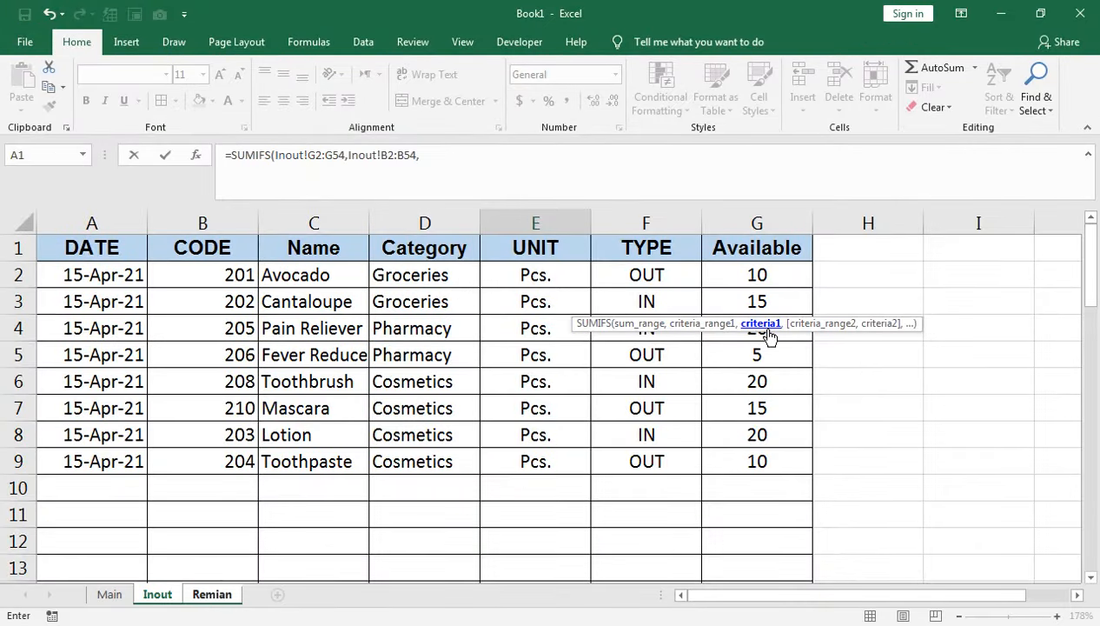
pyautogui.click(213, 594)
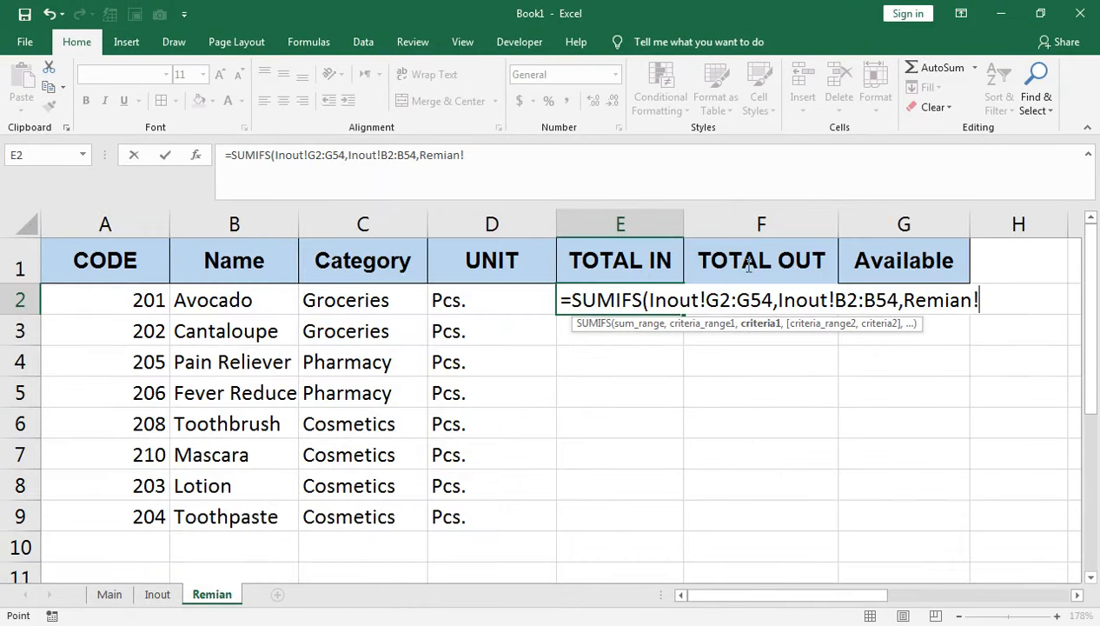
pyautogui.click(113, 299)
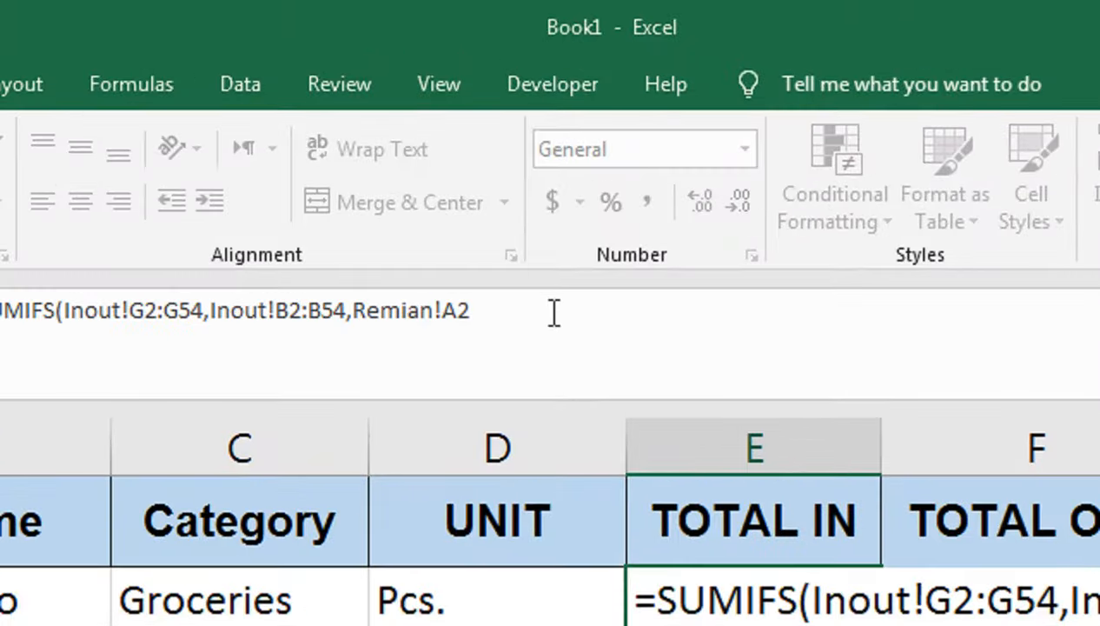
pyautogui.write(',')
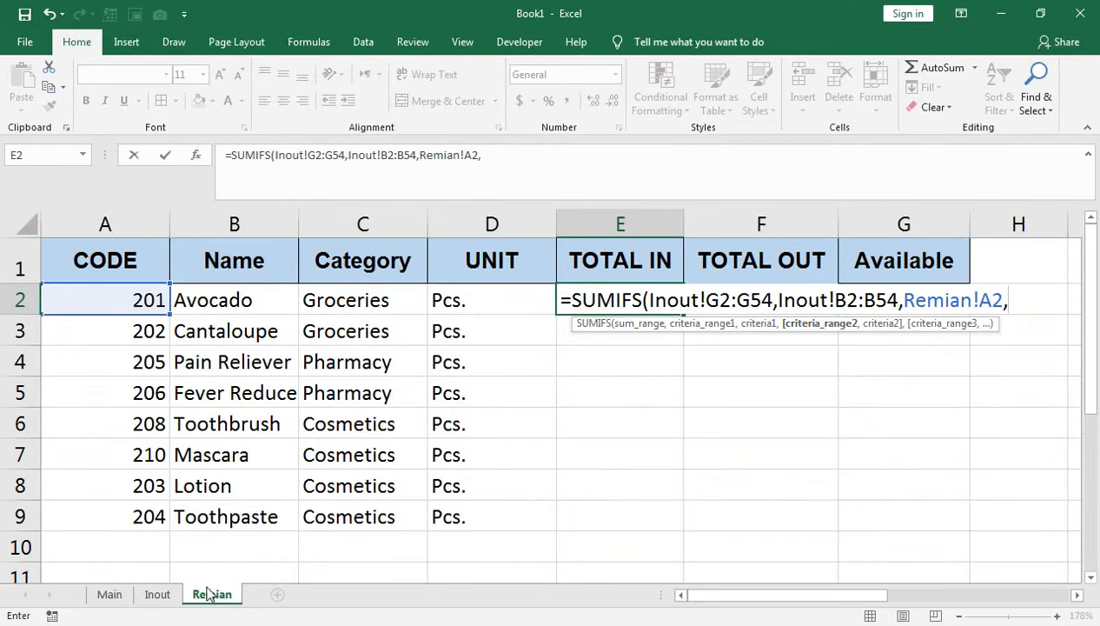
# Step: Add the TYPE range Inout!F2:F54 with the criterion "IN" and complete the SUMIFS formula in E2
pyautogui.click(157, 597)
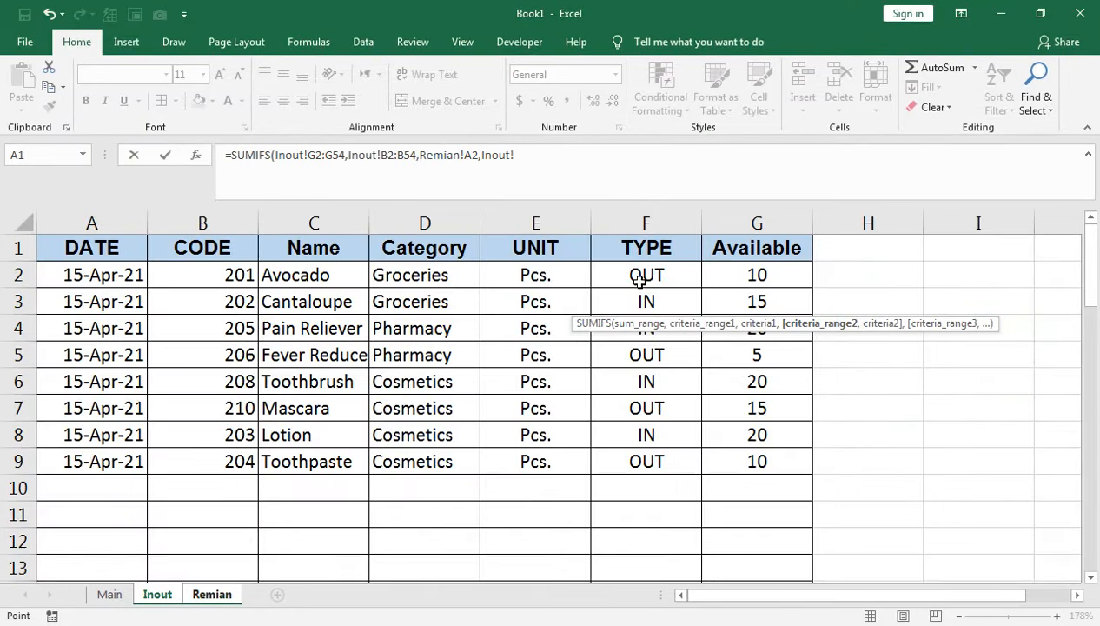
pyautogui.moveTo(647, 275); pyautogui.dragTo(688, 361)
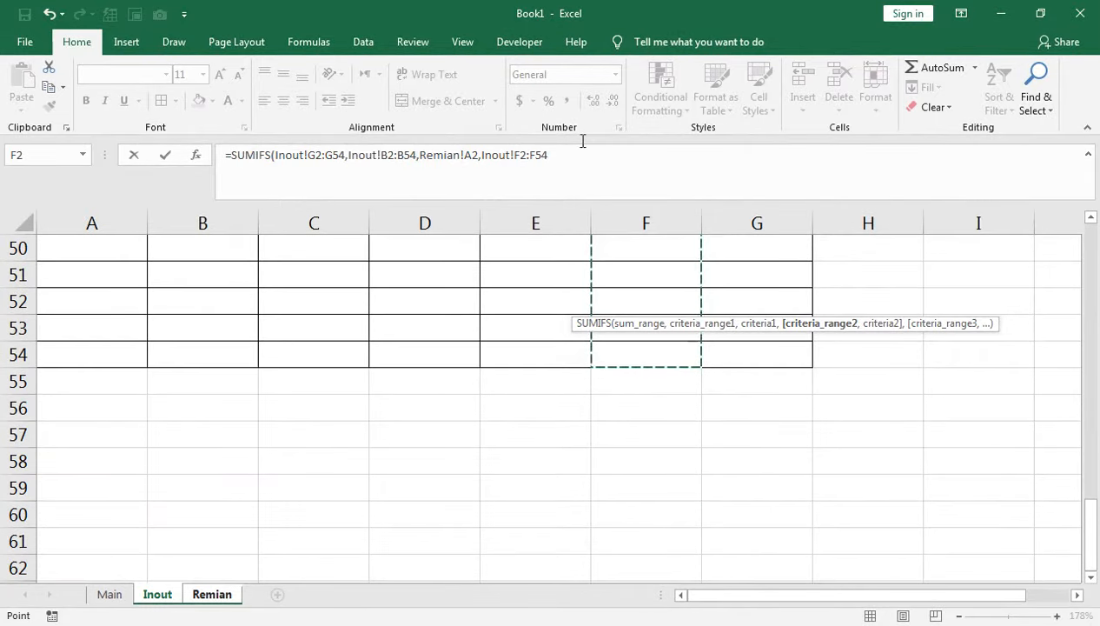
pyautogui.write(',')
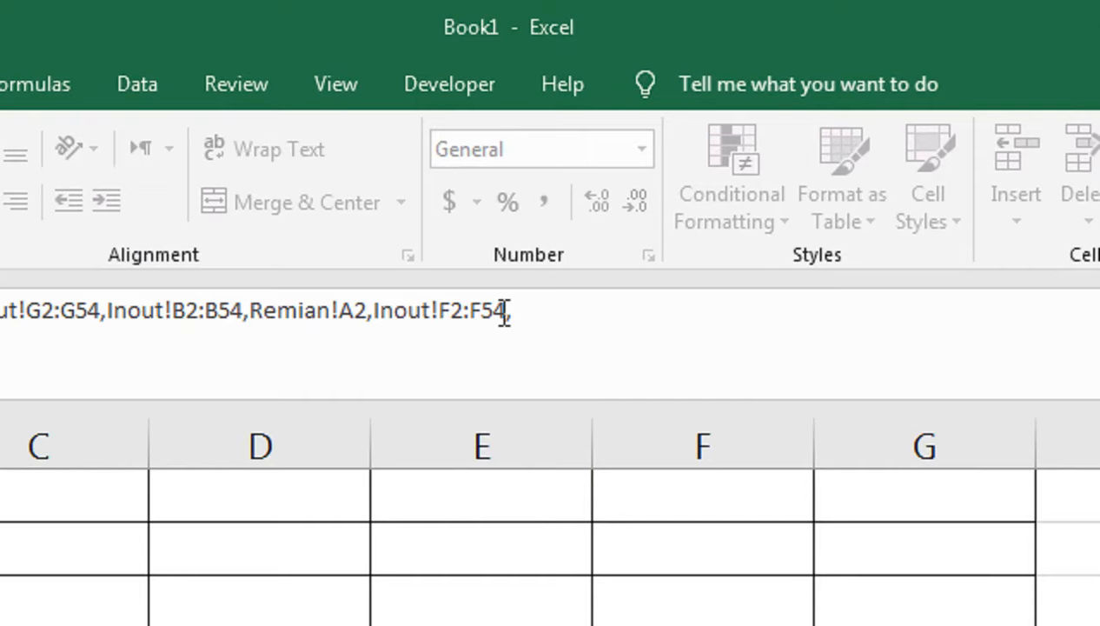
pyautogui.click(570, 311)
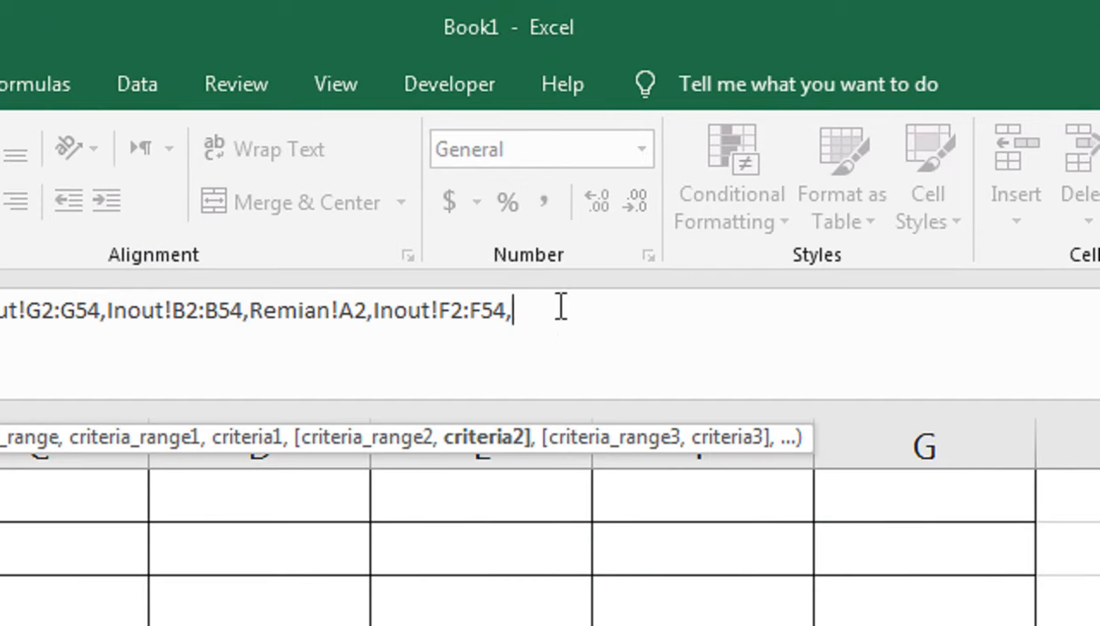
pyautogui.write('"IN"')
pyautogui.write(')')
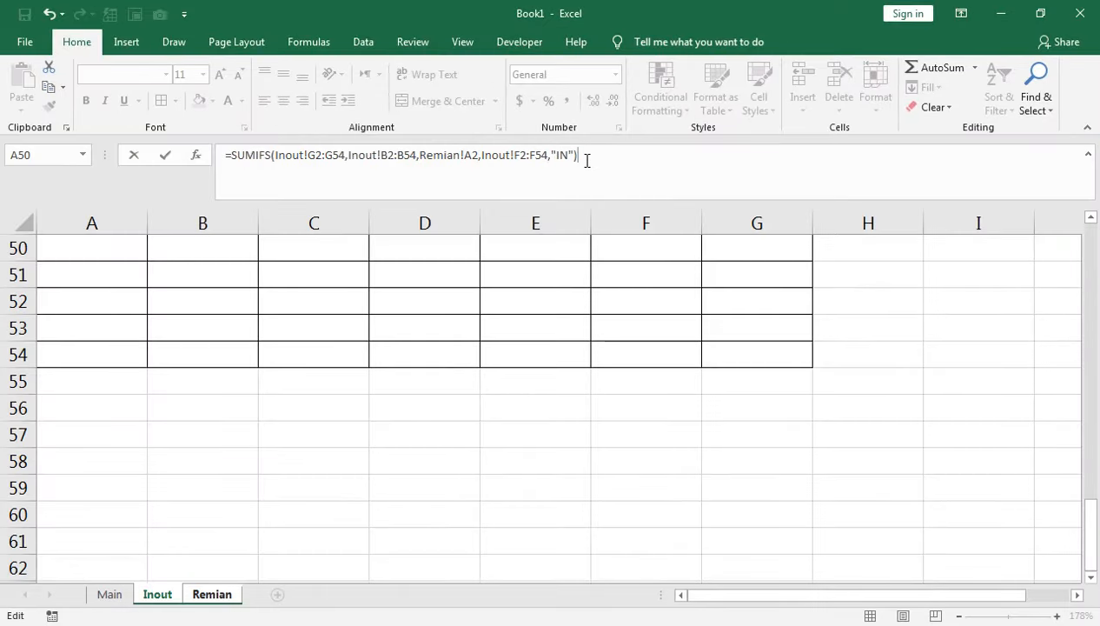
pyautogui.press('Return')
pyautogui.click(630, 299)
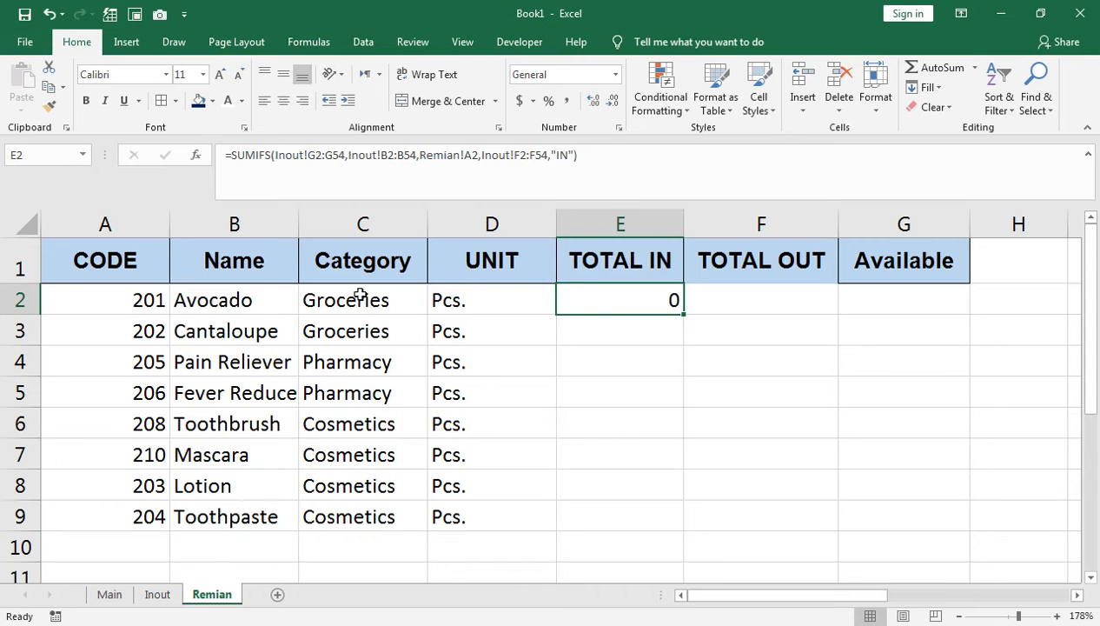
# Step: Record a new movement in row 10 of the Inout sheet with code 201, type IN and quantity 30
pyautogui.click(157, 594)
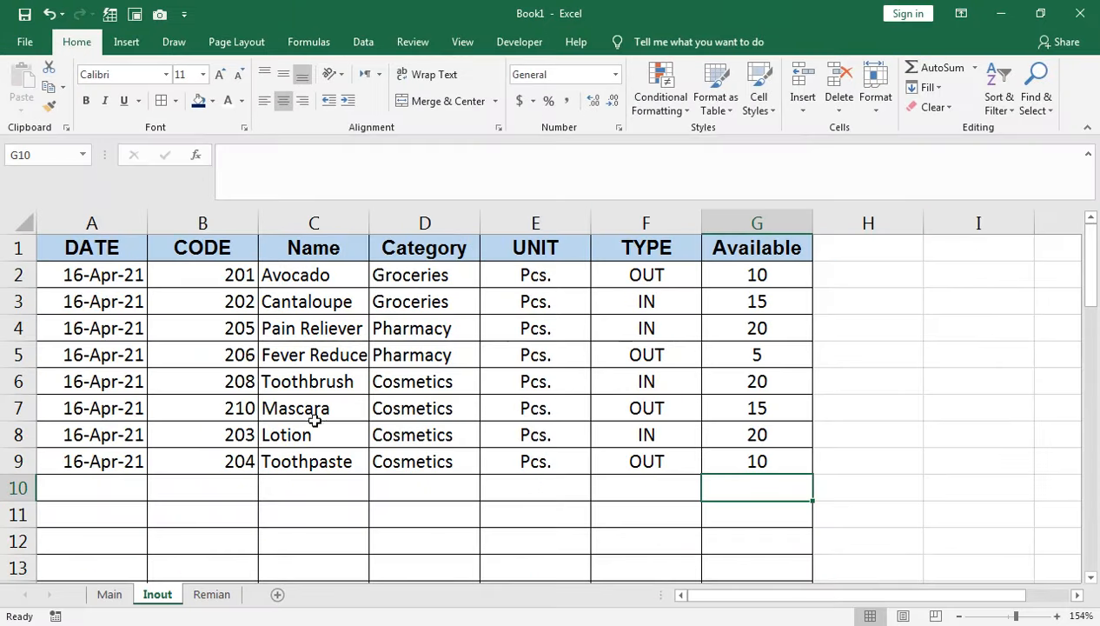
pyautogui.click(204, 488)
pyautogui.click(265, 492)
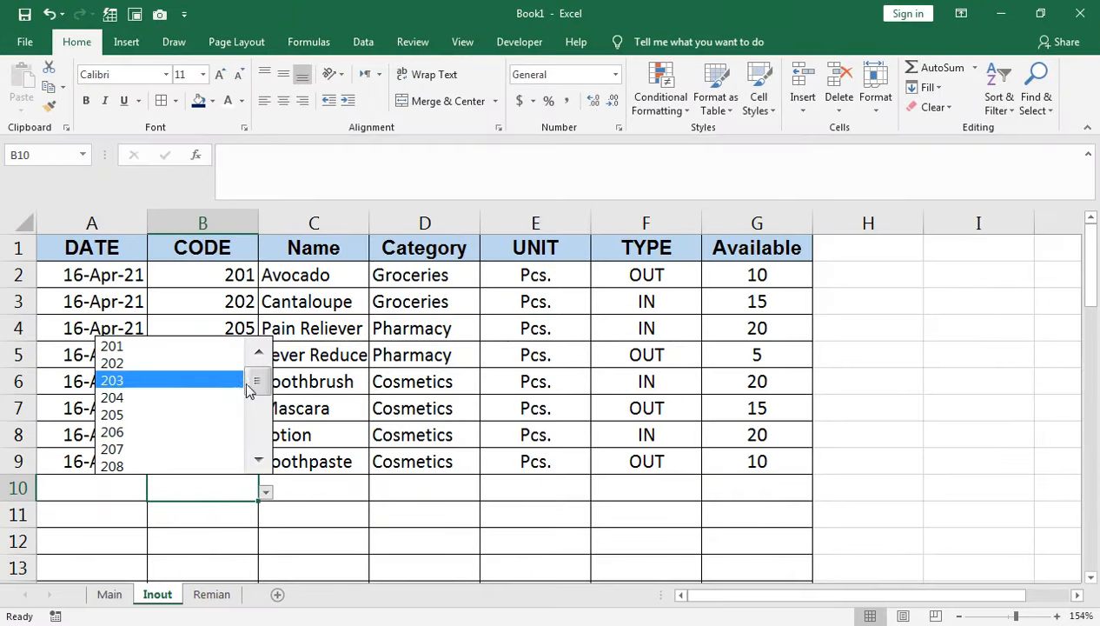
pyautogui.click(216, 348)
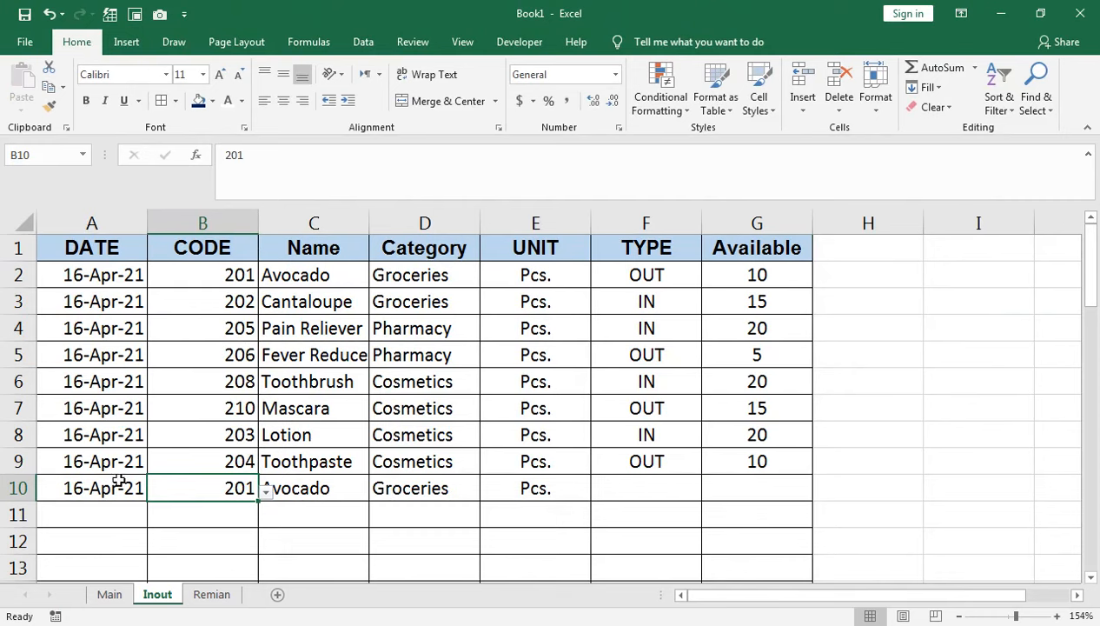
pyautogui.click(645, 483)
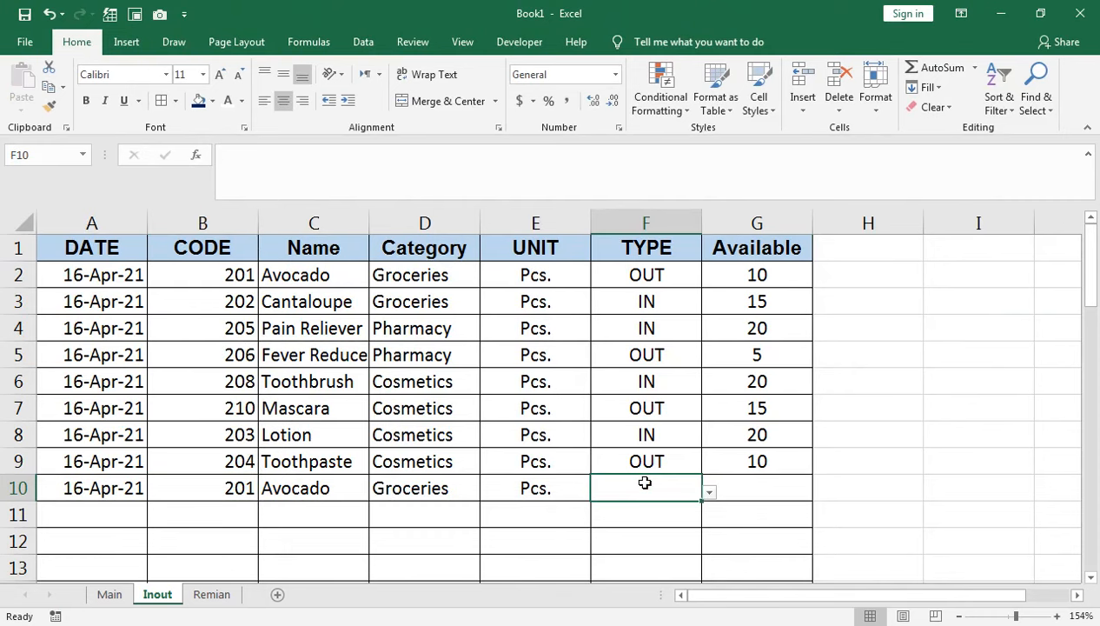
pyautogui.click(709, 494)
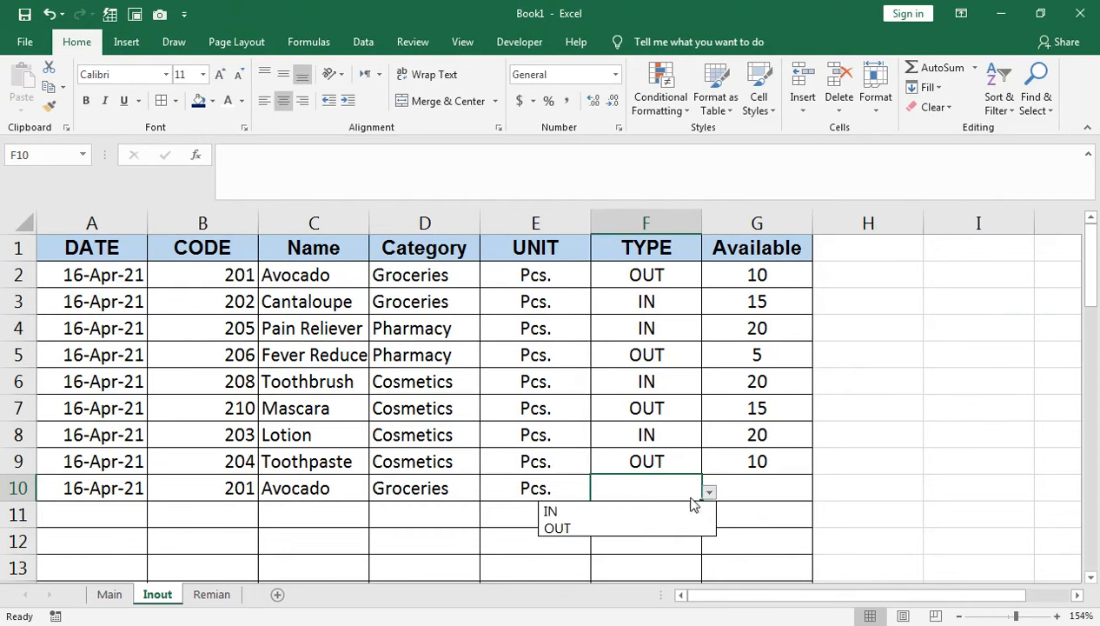
pyautogui.click(682, 507)
pyautogui.click(749, 486)
pyautogui.write('30')
pyautogui.press('Return')
# Step: Make the Inout ranges G2:G54, B2:B54 and F2:F54 absolute in the SUMIFS formula of Remian!E2
pyautogui.click(211, 594)
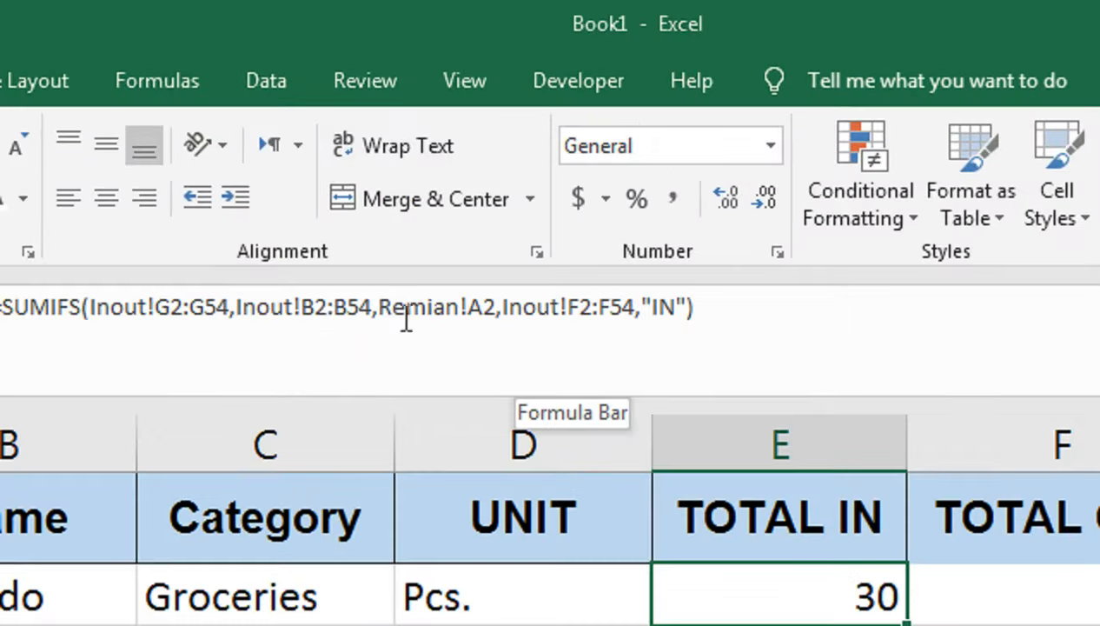
pyautogui.moveTo(229, 306); pyautogui.dragTo(174, 308)
pyautogui.moveTo(270, 310); pyautogui.dragTo(296, 311)
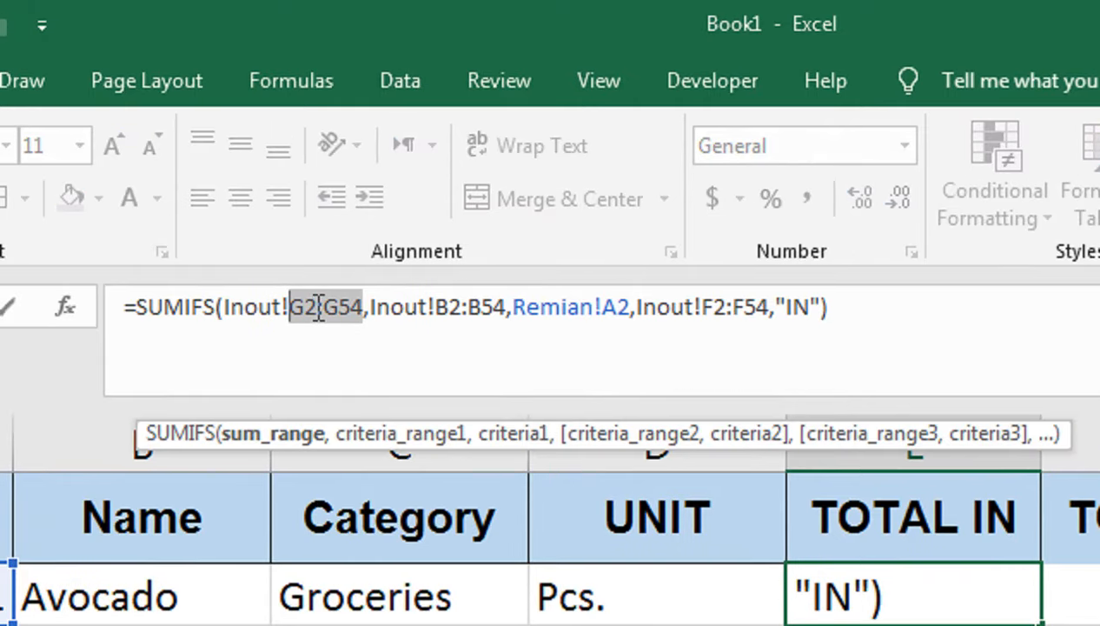
pyautogui.press('F4')
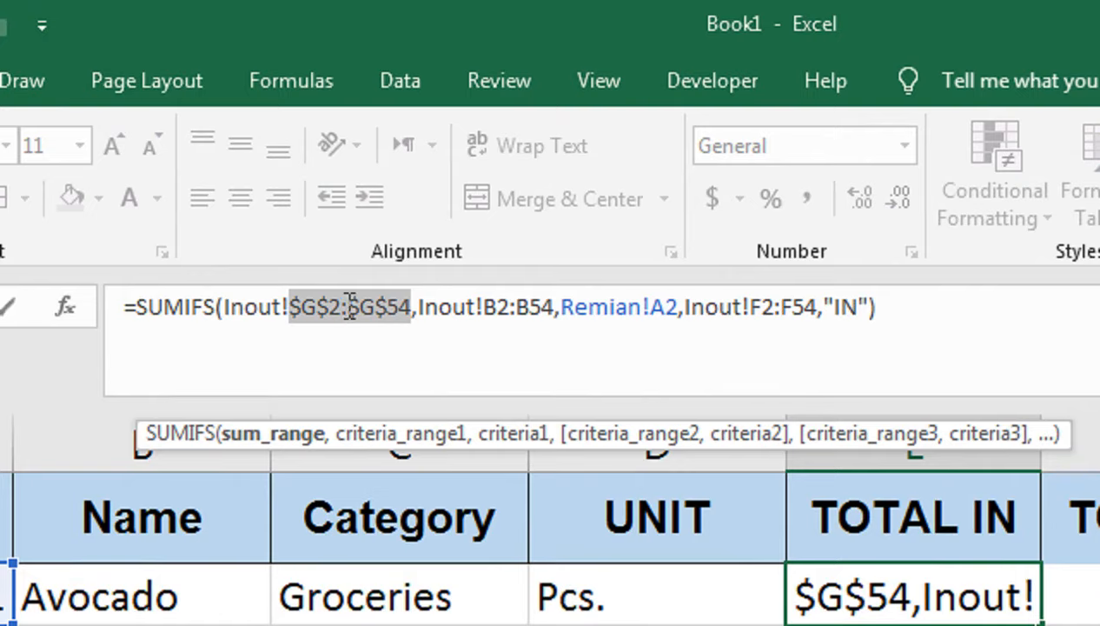
pyautogui.moveTo(555, 303); pyautogui.dragTo(558, 302)
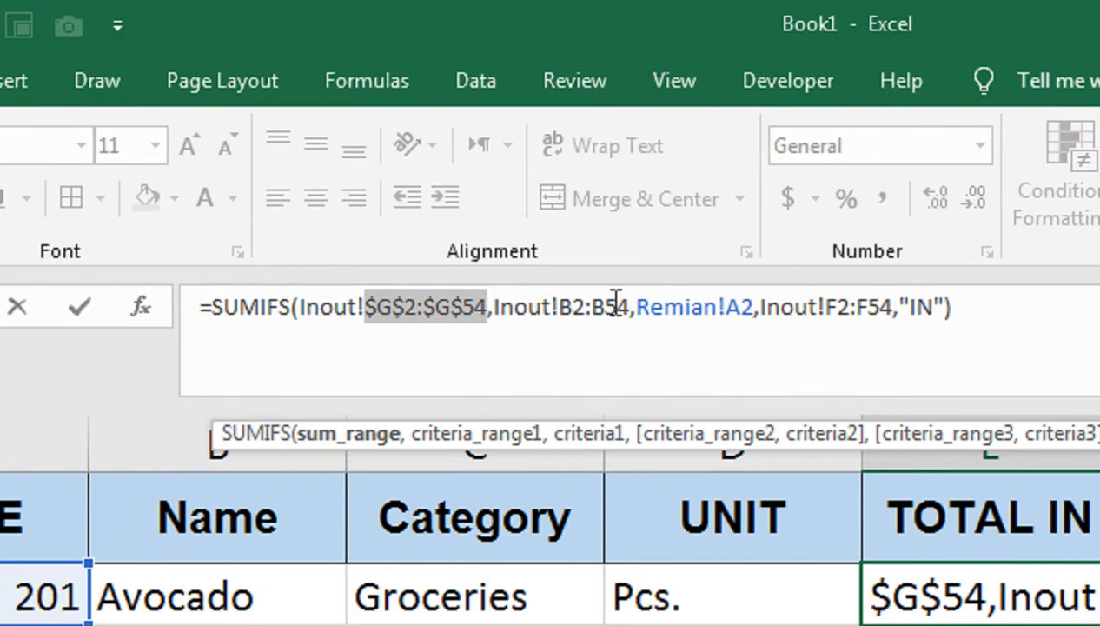
pyautogui.moveTo(632, 303); pyautogui.dragTo(562, 313)
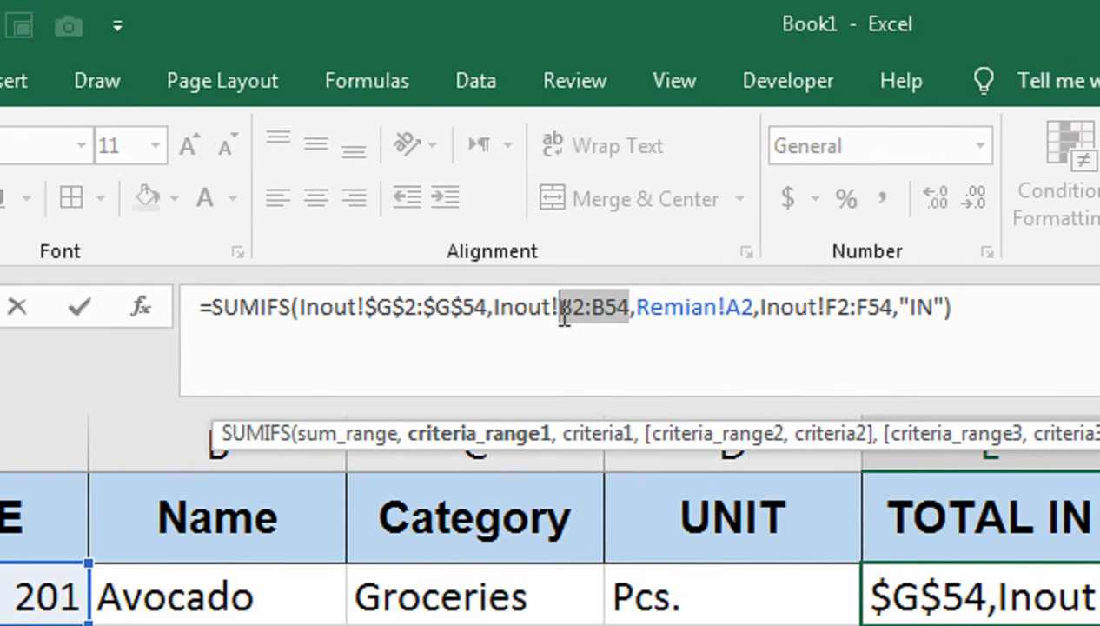
pyautogui.press('F4')
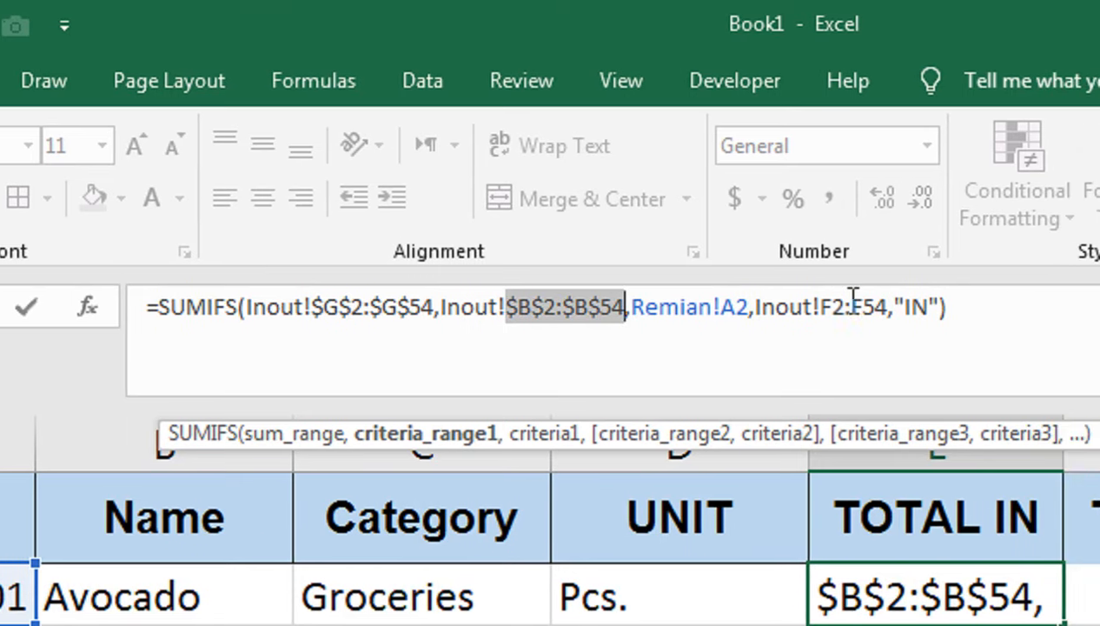
pyautogui.moveTo(890, 306); pyautogui.dragTo(766, 304)
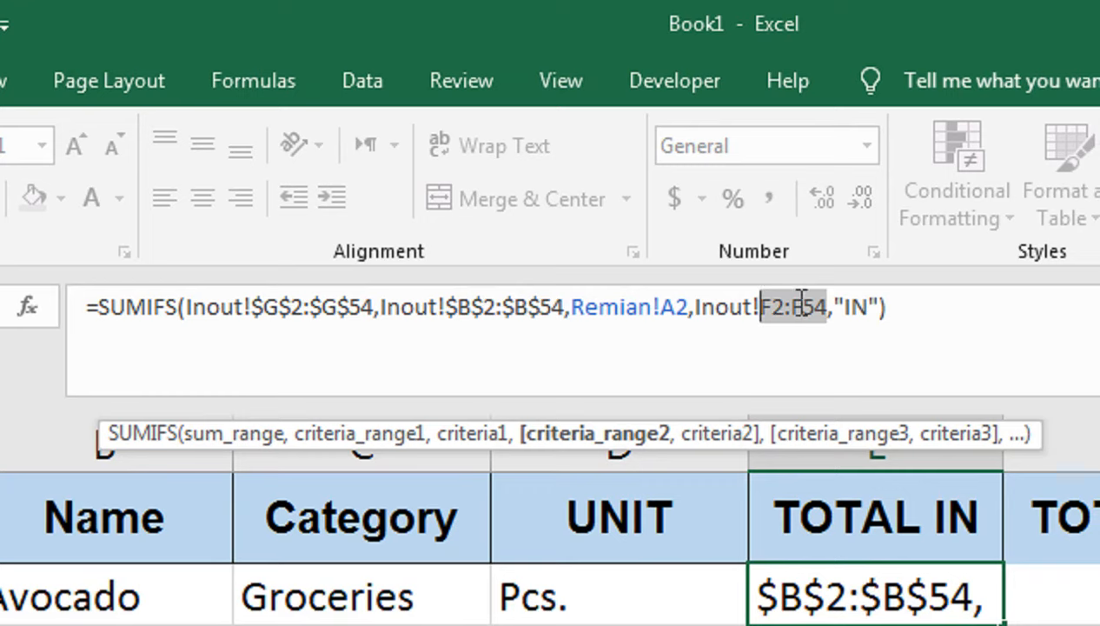
pyautogui.press('F4')
pyautogui.press('Return')
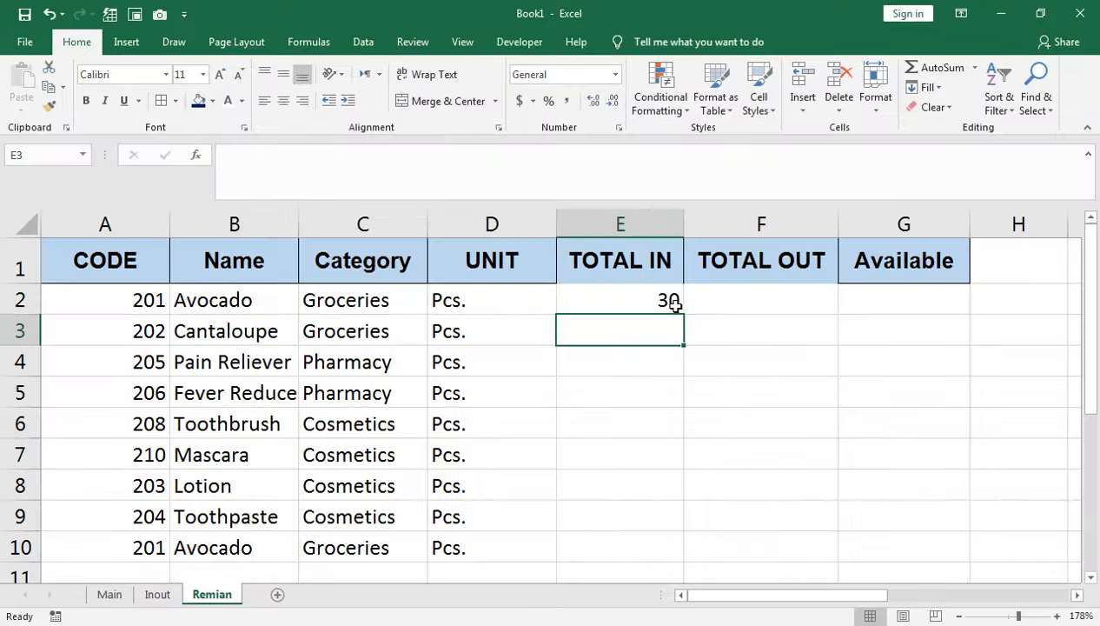
# Step: Fill the TOTAL IN formula from E2 down to E16 on the Remian sheet
pyautogui.click(982, 598)
pyautogui.moveTo(678, 318); pyautogui.dragTo(689, 581)
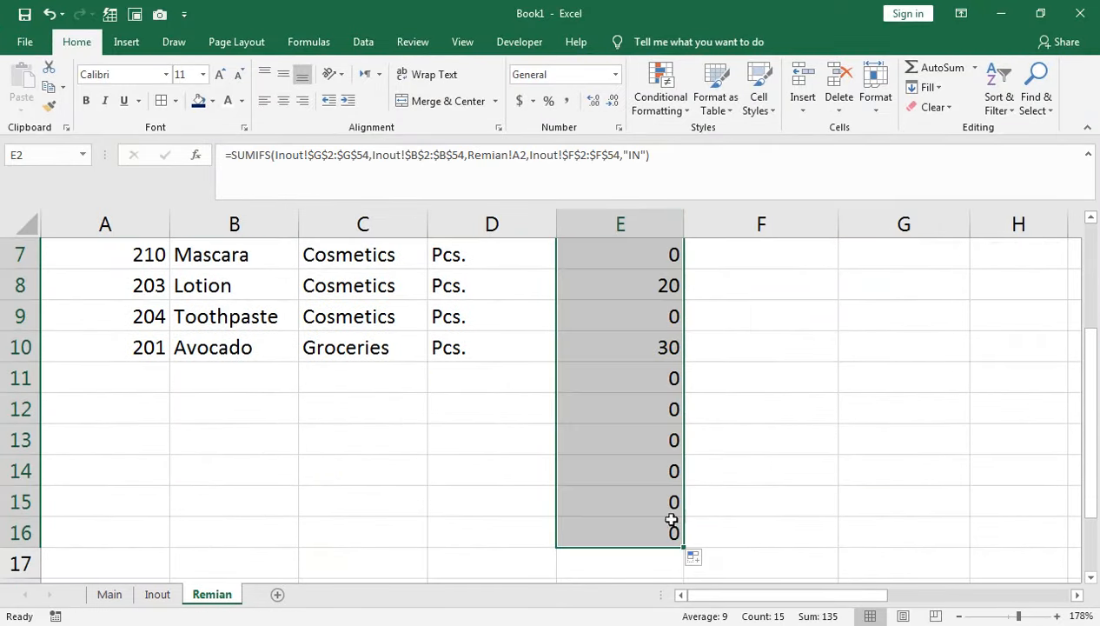
pyautogui.scroll(2, 656, 491)
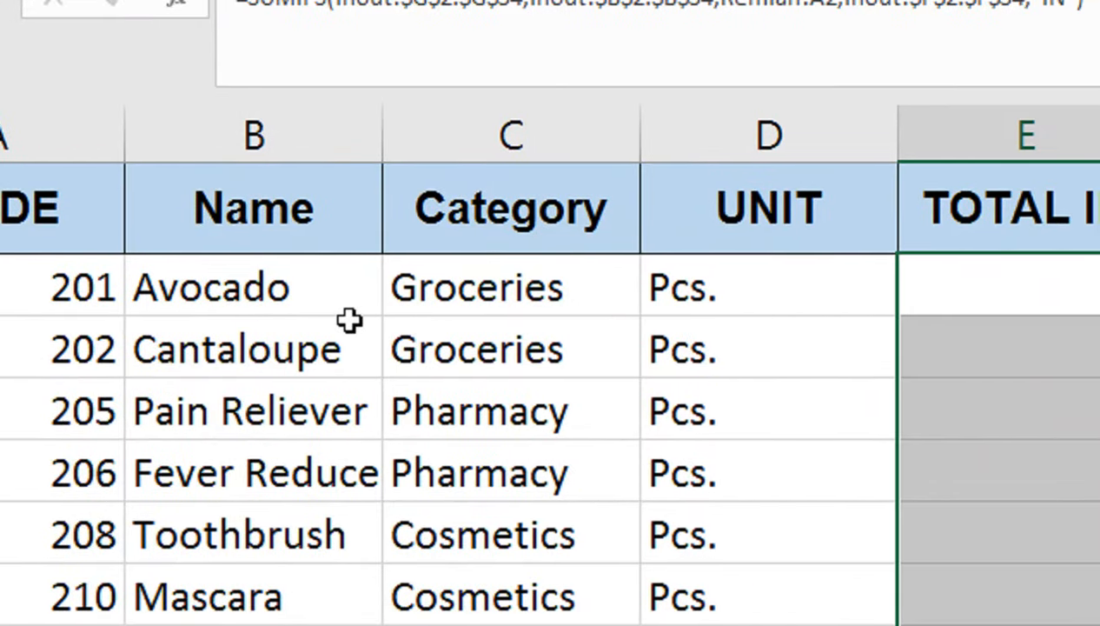
# Step: Compare the Remian codes with the Inout sheet and clear the code formulas from Remian!A2:A10
pyautogui.press('Home')
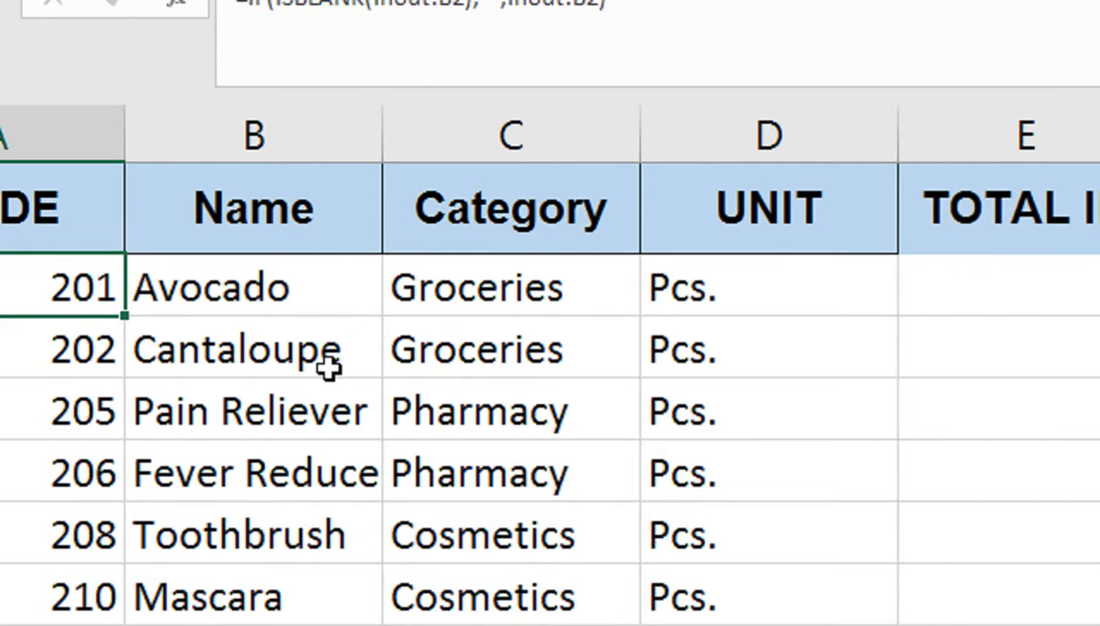
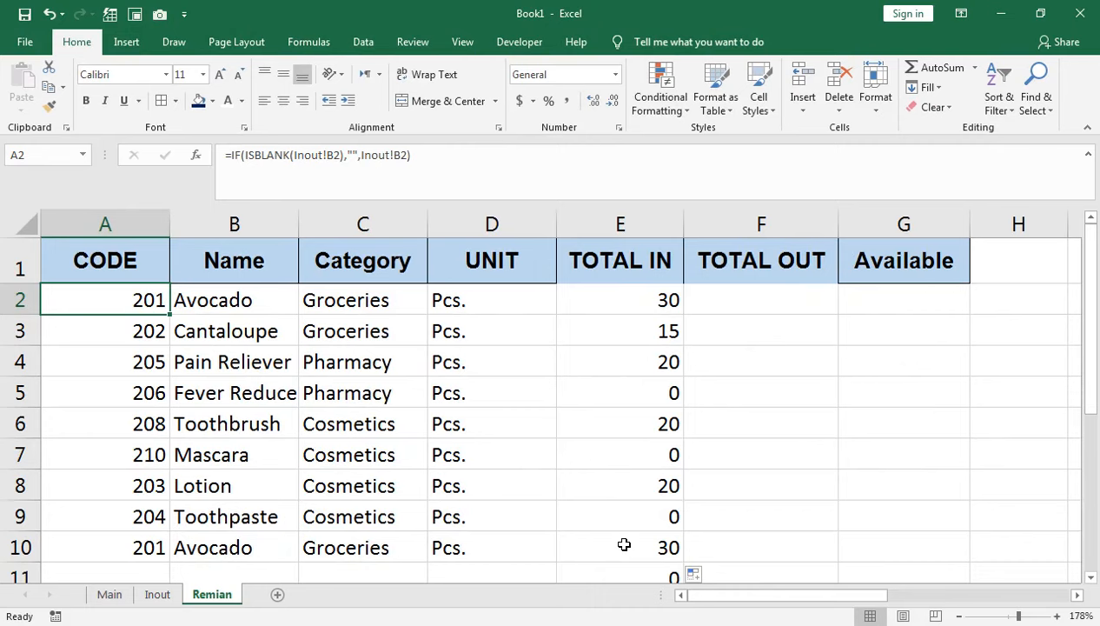
pyautogui.click(154, 596)
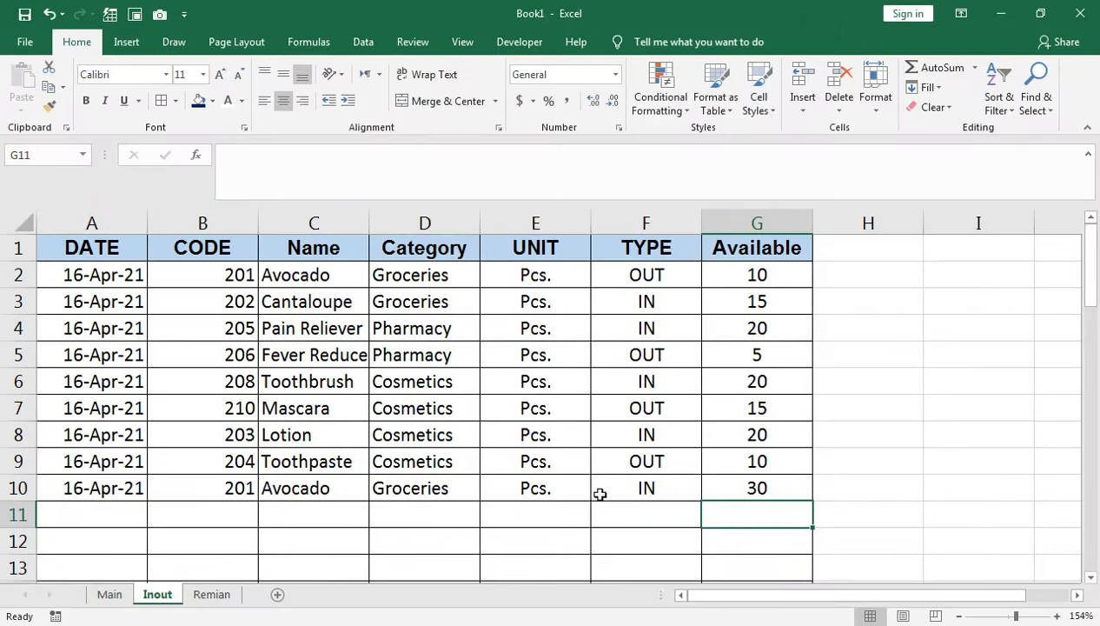
pyautogui.click(209, 596)
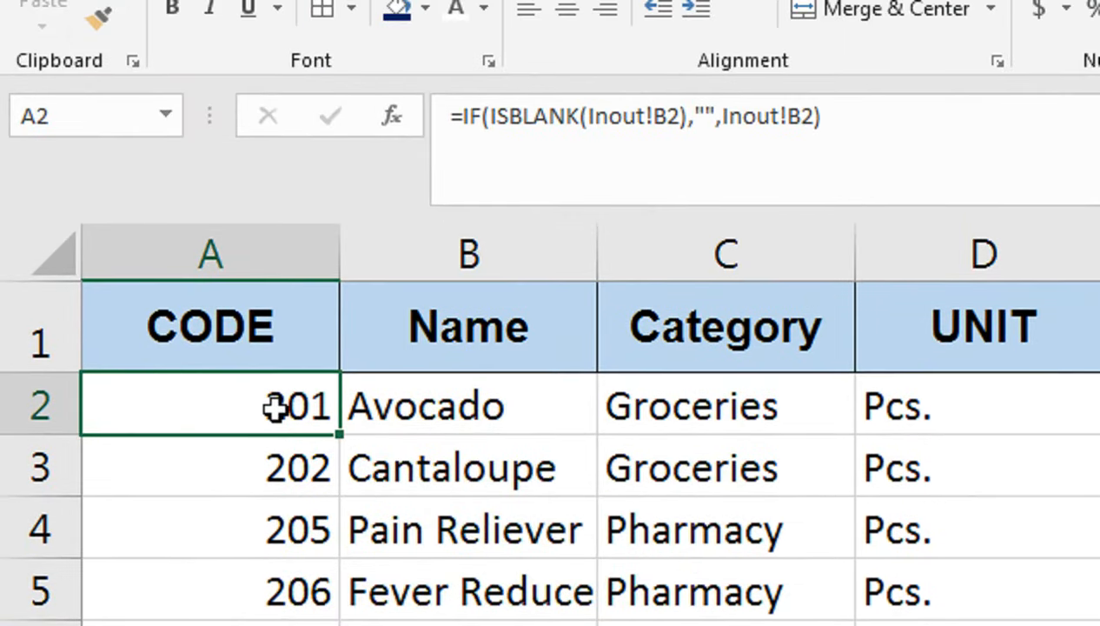
pyautogui.moveTo(243, 418); pyautogui.dragTo(235, 470)
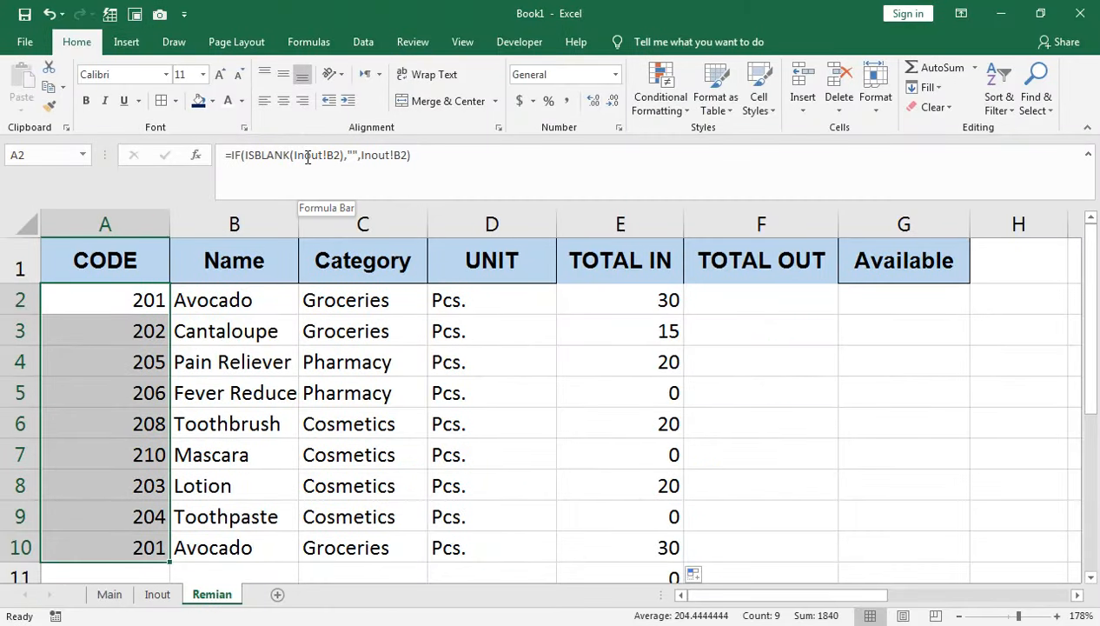
pyautogui.press('Delete')
pyautogui.click(147, 306)
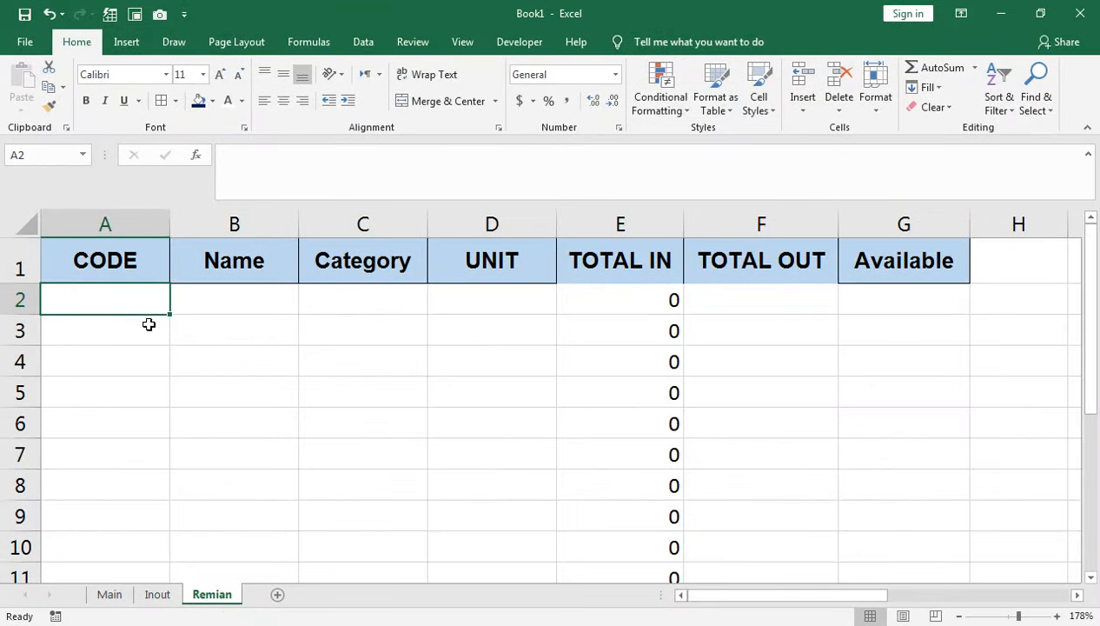
pyautogui.moveTo(143, 305); pyautogui.dragTo(75, 469)
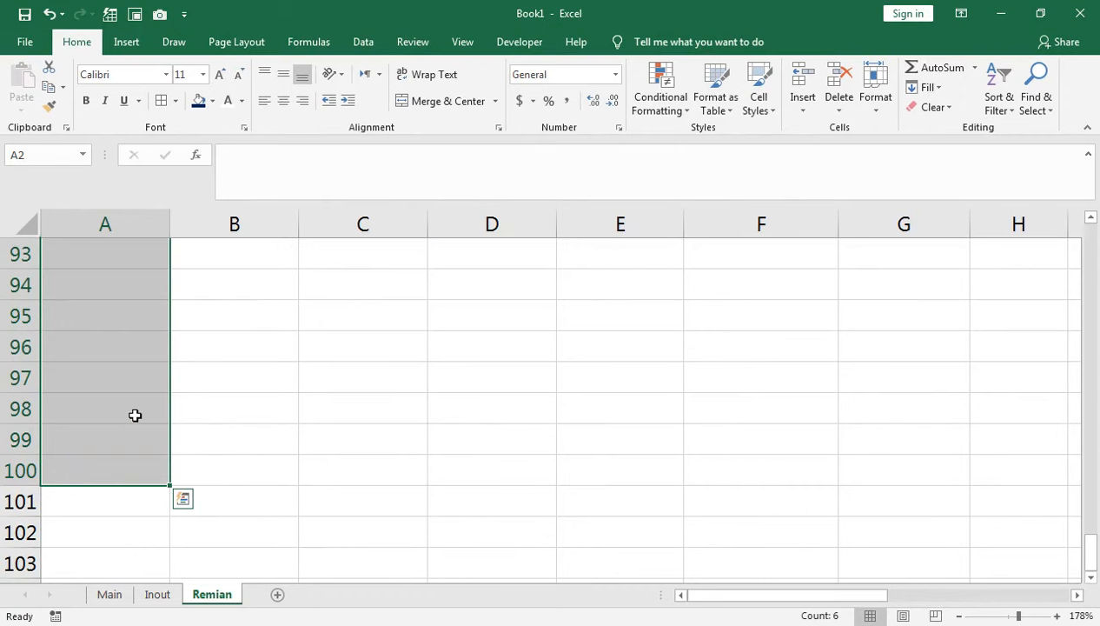
pyautogui.scroll(20, 135, 430)
pyautogui.scroll(1, 135, 415)
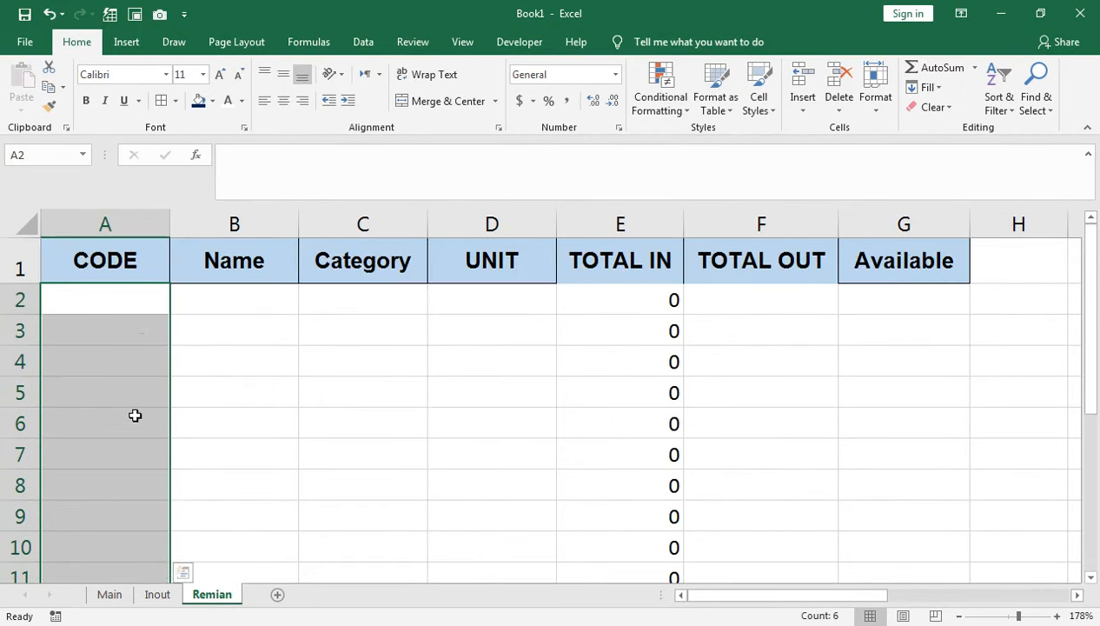
# Step: Select the CODE cells A2:A21 on the Remian sheet and set their data validation to allow a List
pyautogui.moveTo(127, 306); pyautogui.dragTo(113, 535)
pyautogui.scroll(3, 114, 532)
pyautogui.scroll(1, 114, 532)
pyautogui.scroll(-5, 98, 402)
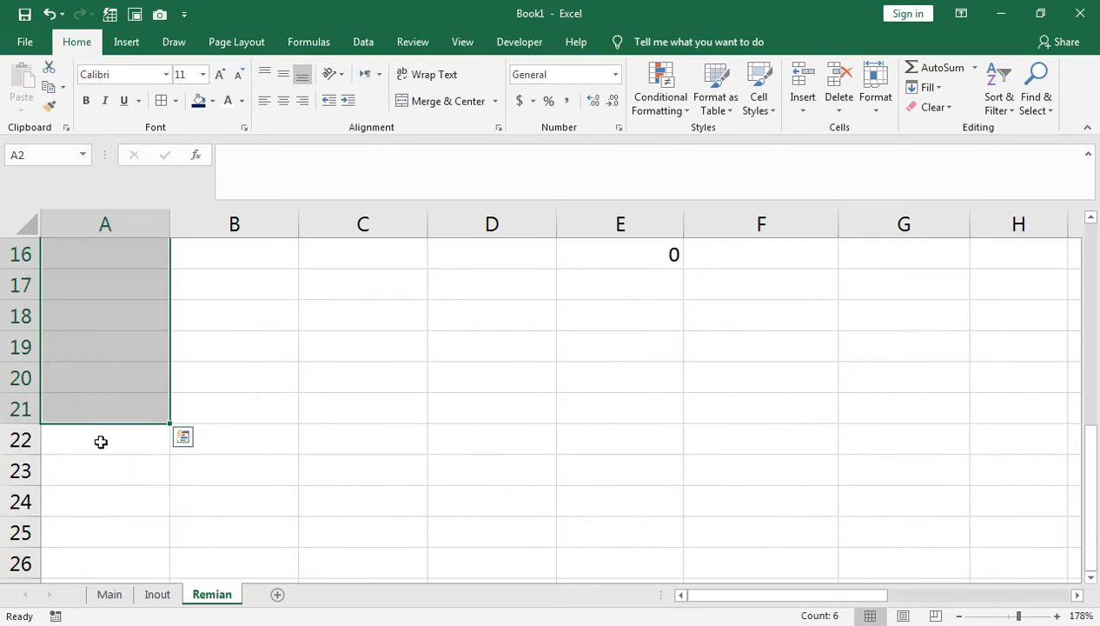
pyautogui.scroll(5, 125, 408)
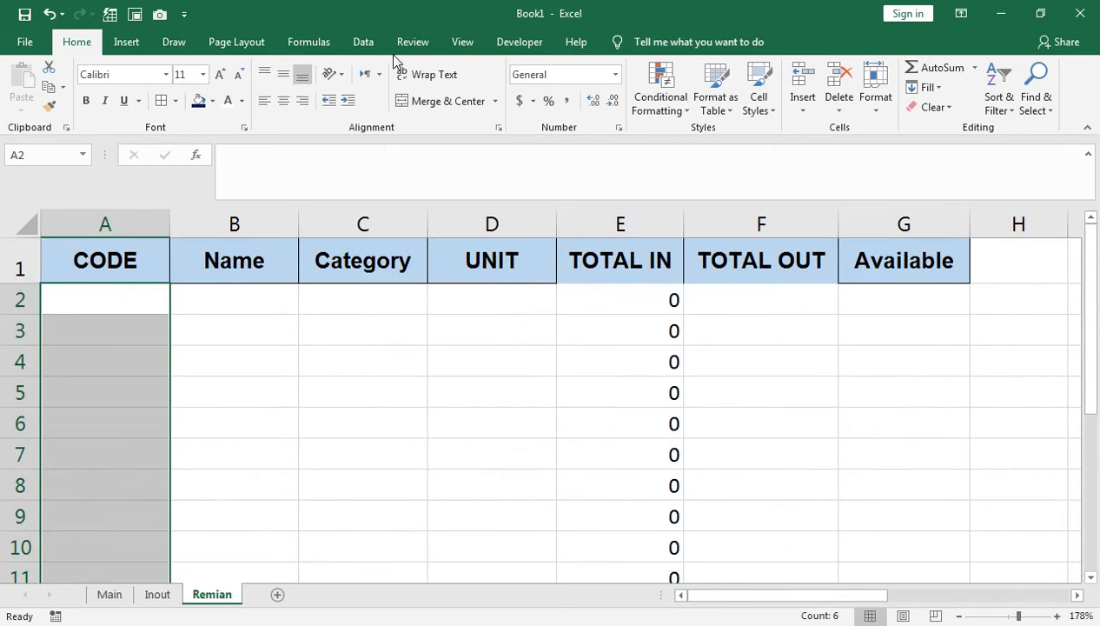
pyautogui.click(363, 42)
pyautogui.click(698, 109)
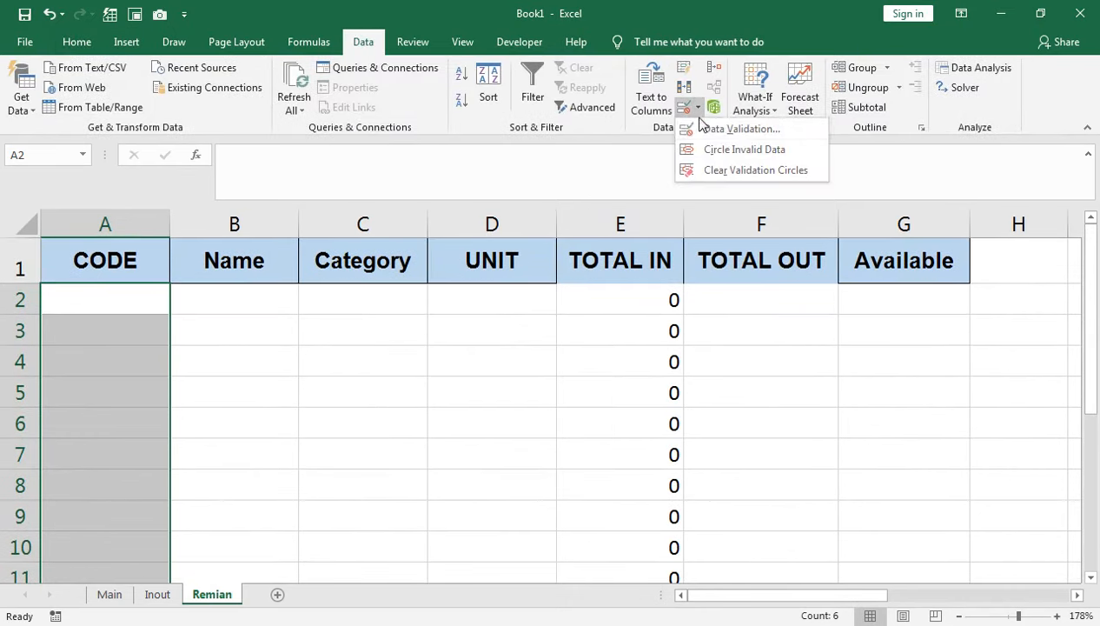
pyautogui.click(735, 129)
pyautogui.click(462, 330)
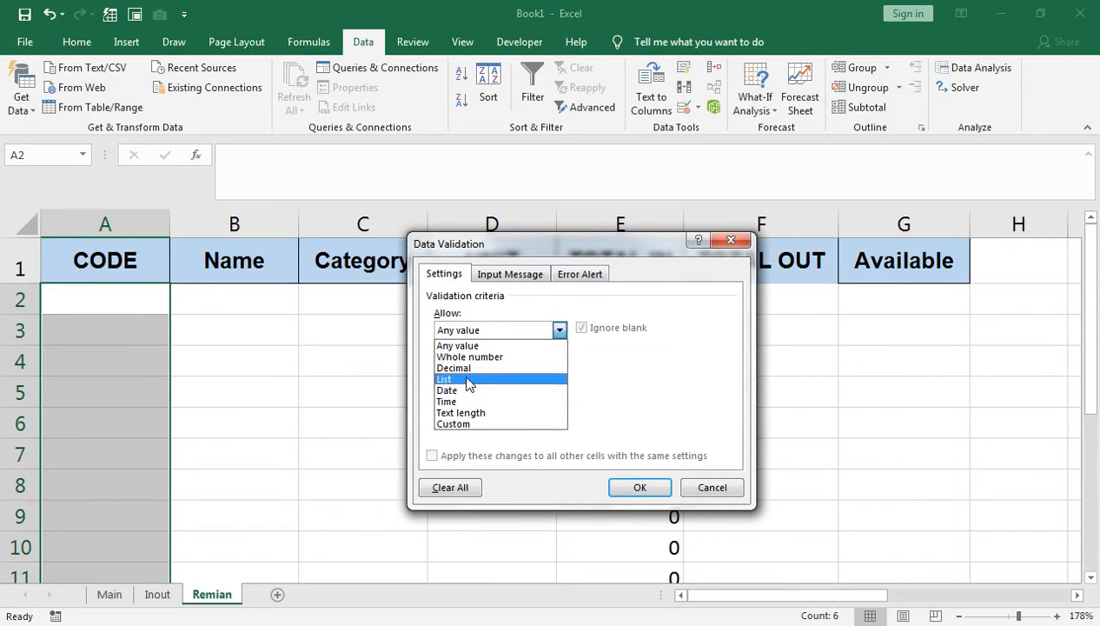
pyautogui.click(467, 380)
# Step: Use the item codes in Main!A2:A21 as the source of the validation list and apply it
pyautogui.click(109, 594)
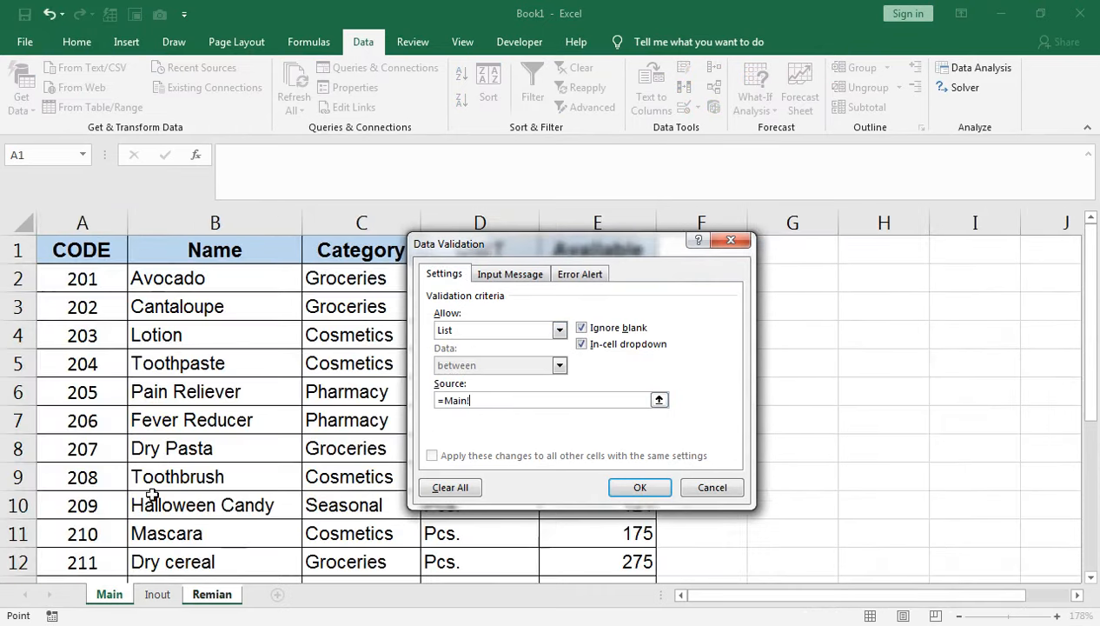
pyautogui.moveTo(82, 278); pyautogui.dragTo(88, 532)
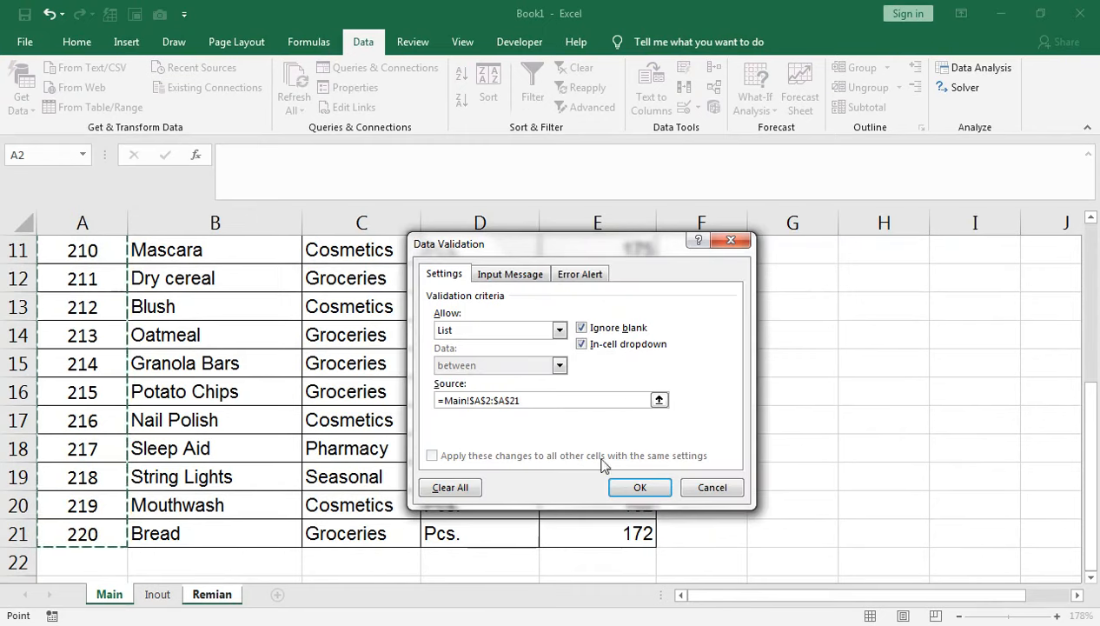
pyautogui.click(639, 487)
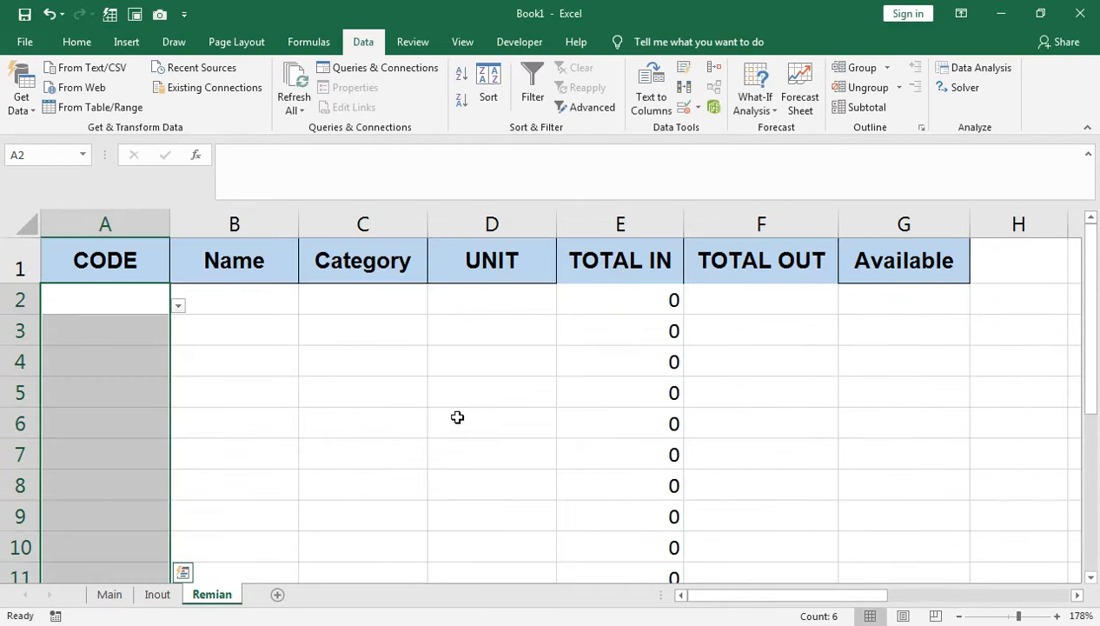
# Step: Test the new code list in Remian!A2 by choosing code 202
pyautogui.hotkey('ctrl', 'q')
pyautogui.click(118, 306)
pyautogui.click(187, 305)
pyautogui.click(103, 289)
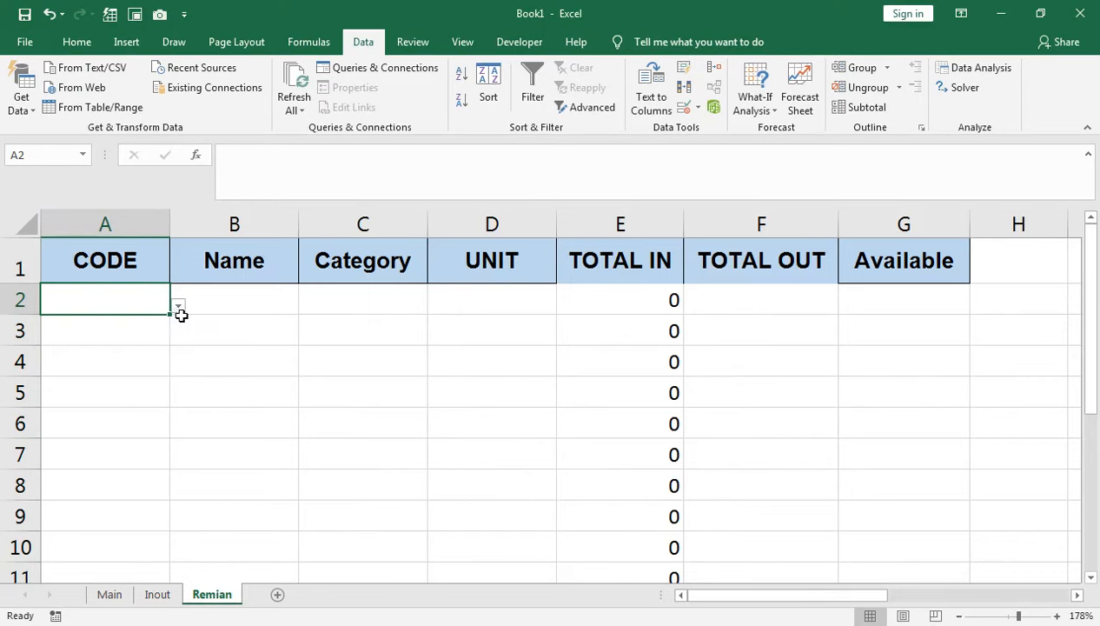
pyautogui.click(180, 307)
pyautogui.click(155, 345)
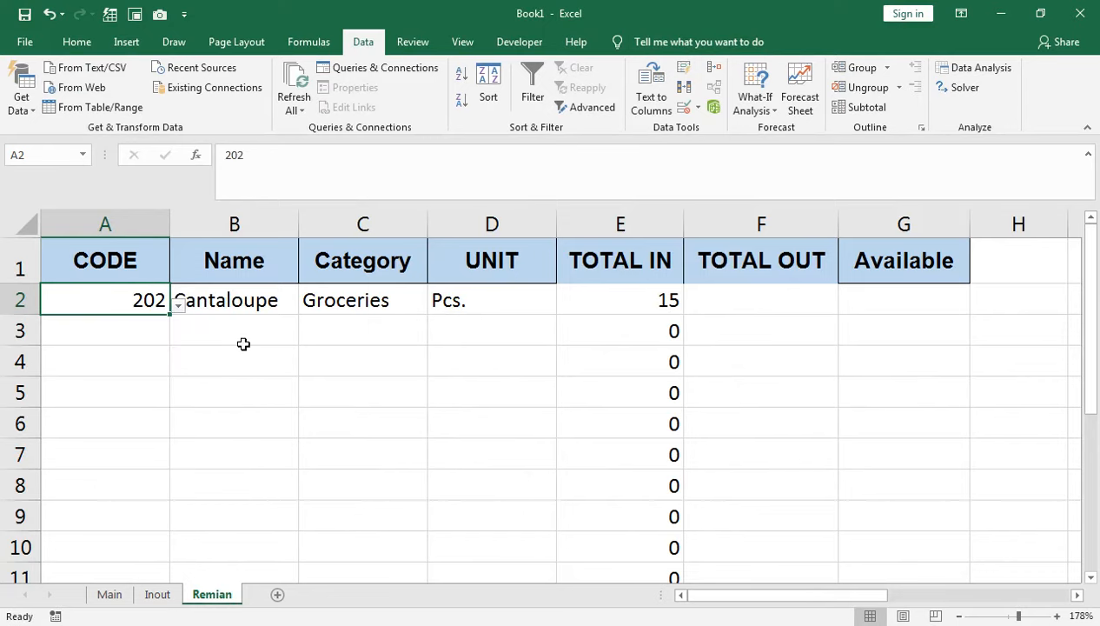
# Step: Set the code in Remian!A2 to 201 and in A3 to 202 from the validation list
pyautogui.click(178, 307)
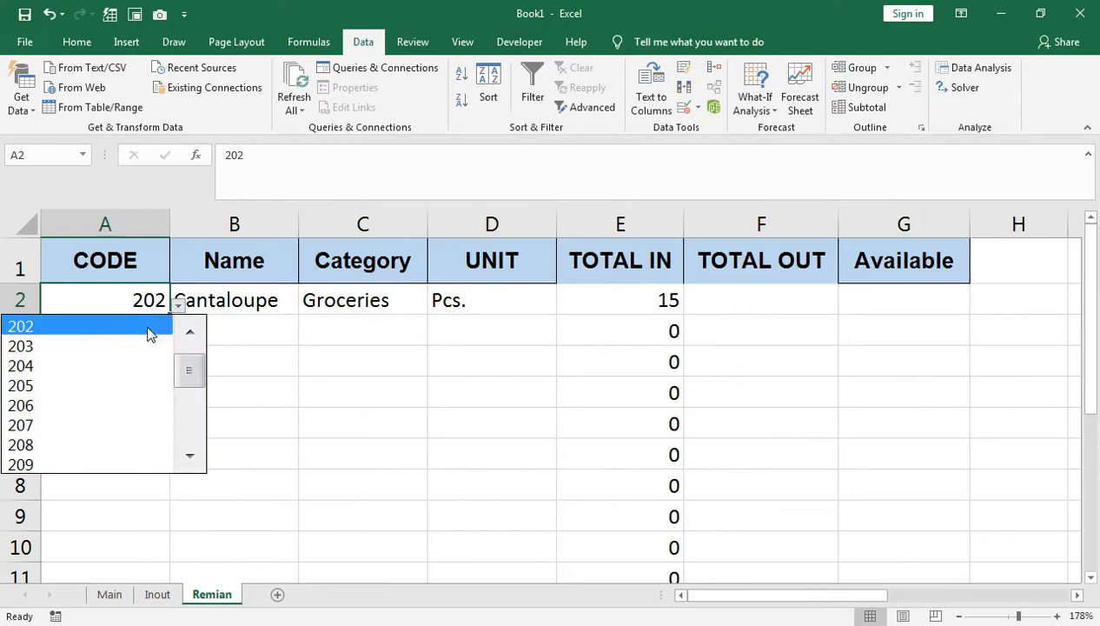
pyautogui.scroll(1, 191, 369)
pyautogui.click(133, 332)
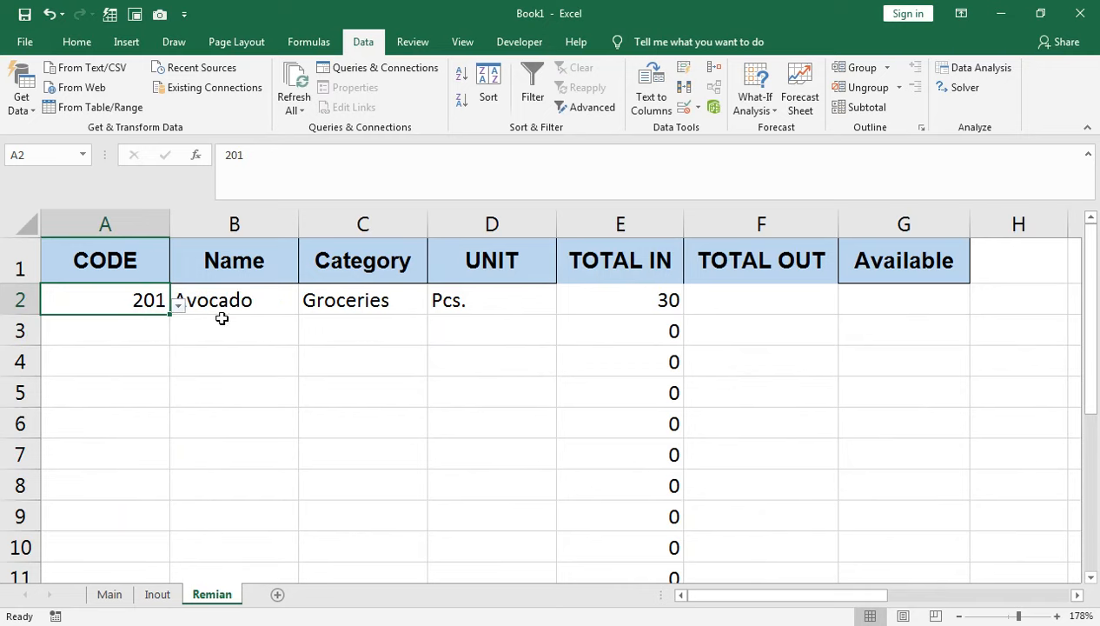
pyautogui.click(141, 328)
pyautogui.click(180, 338)
pyautogui.click(161, 372)
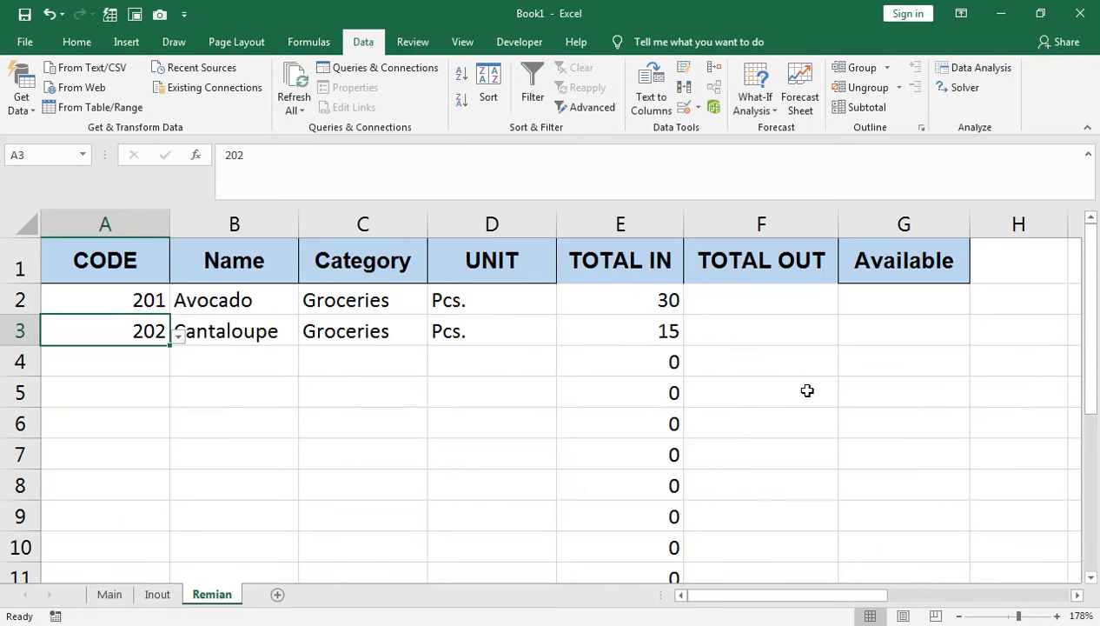
# Step: Choose code 203 for Remian!A4 and code 204 for A5 from the validation list
pyautogui.click(133, 357)
pyautogui.click(178, 366)
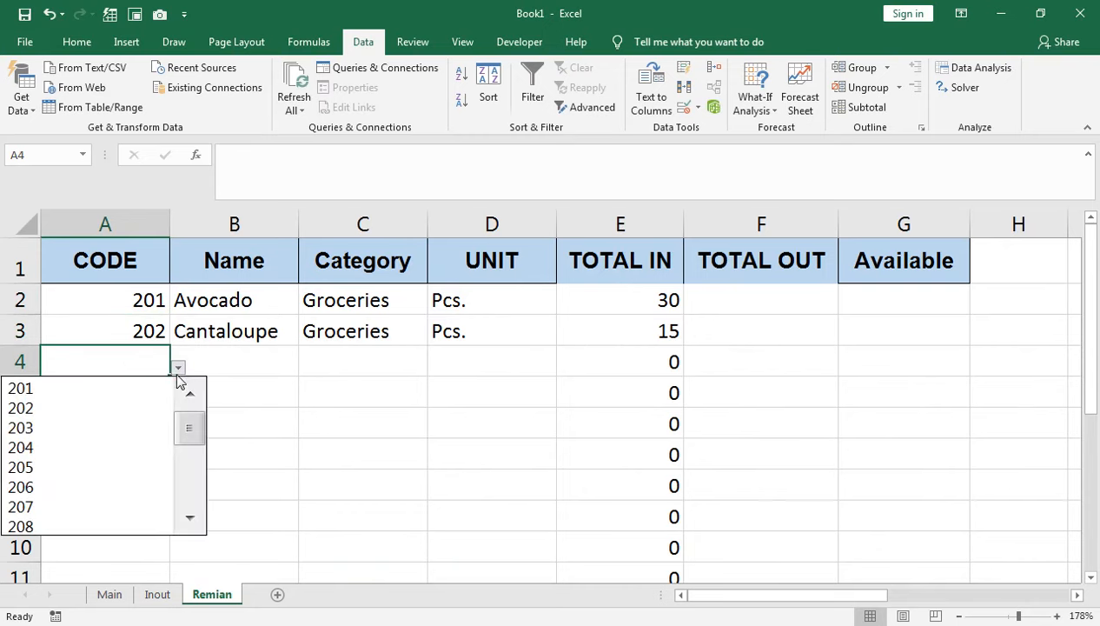
pyautogui.click(135, 423)
pyautogui.click(139, 398)
pyautogui.click(179, 399)
pyautogui.click(118, 473)
# Step: Choose code 205 for Remian!A6 and code 206 for A7 from the validation list
pyautogui.click(124, 416)
pyautogui.click(178, 429)
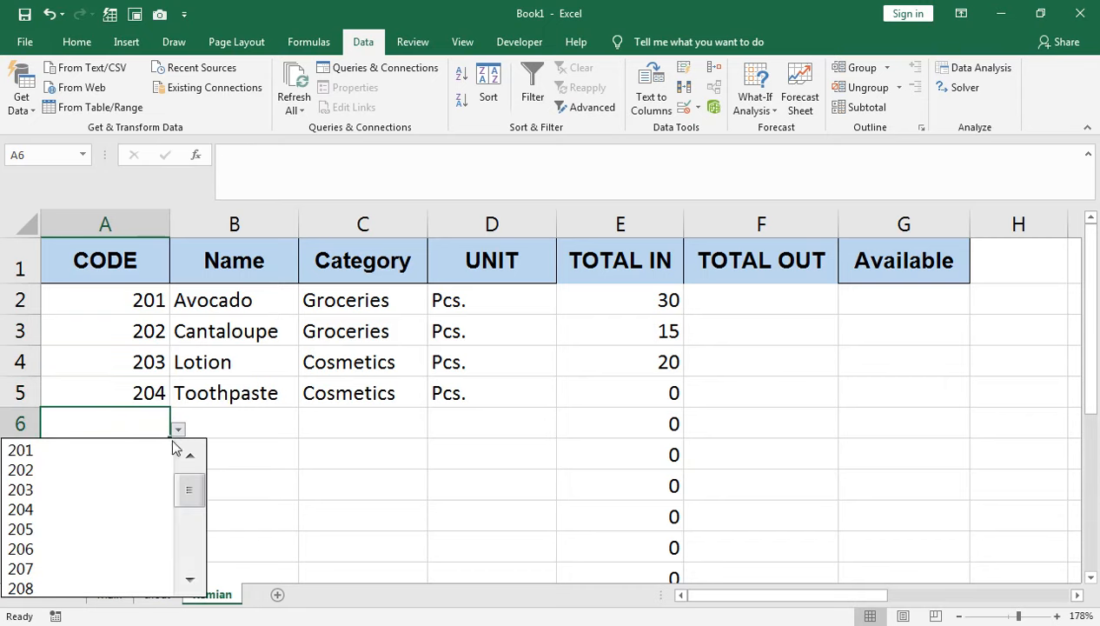
pyautogui.click(126, 528)
pyautogui.click(143, 458)
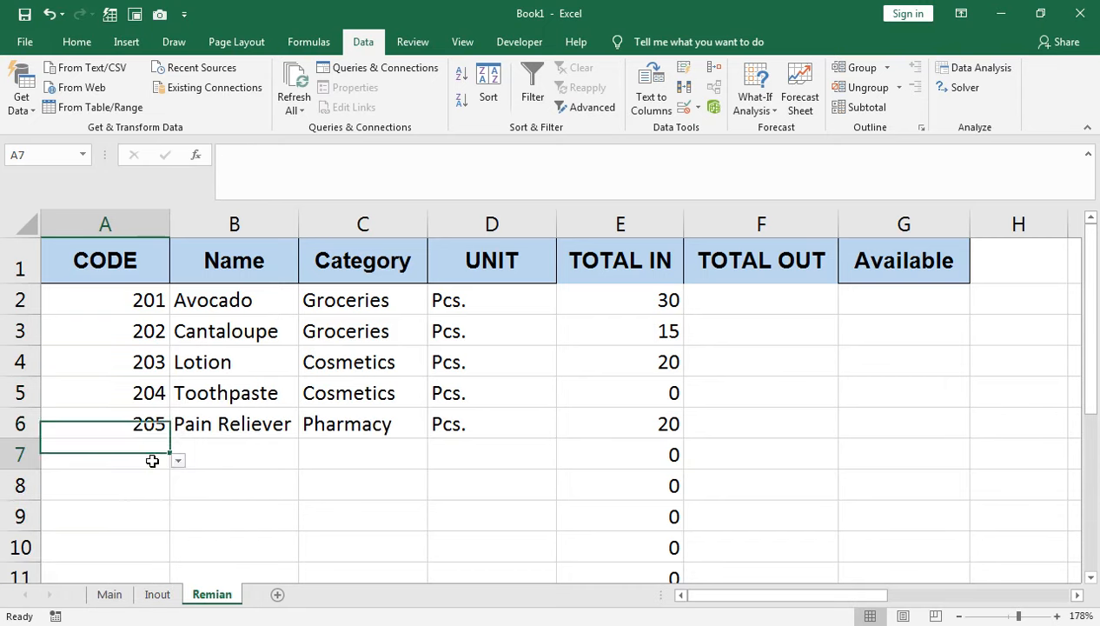
pyautogui.click(178, 460)
pyautogui.click(84, 390)
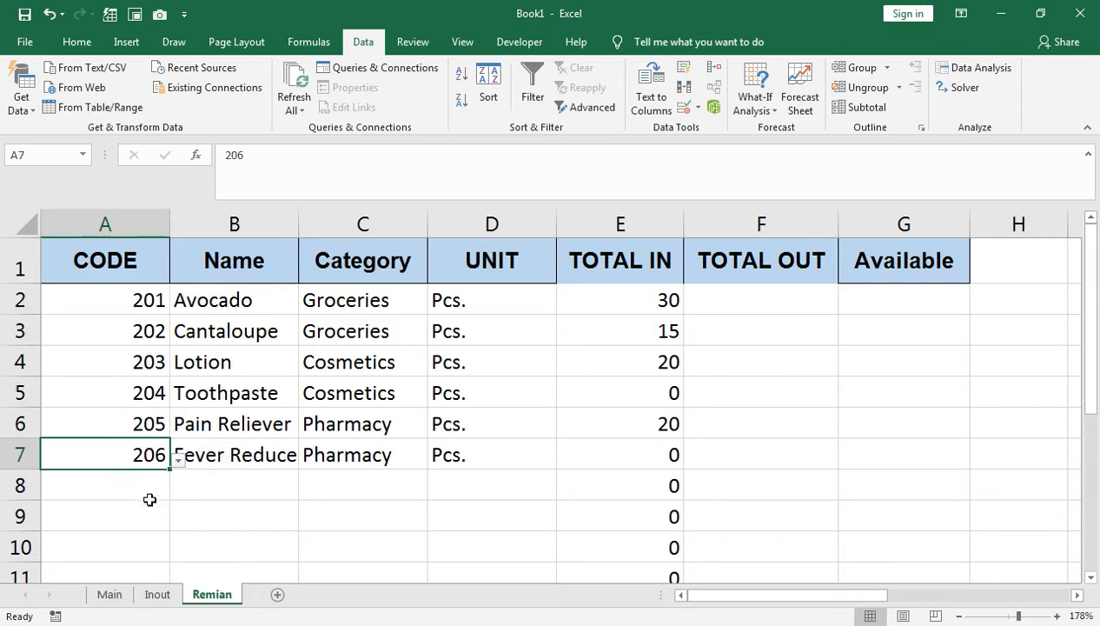
# Step: Choose code 207 for Remian!A8 and code 208 for A9 from the validation list
pyautogui.click(144, 498)
pyautogui.click(178, 491)
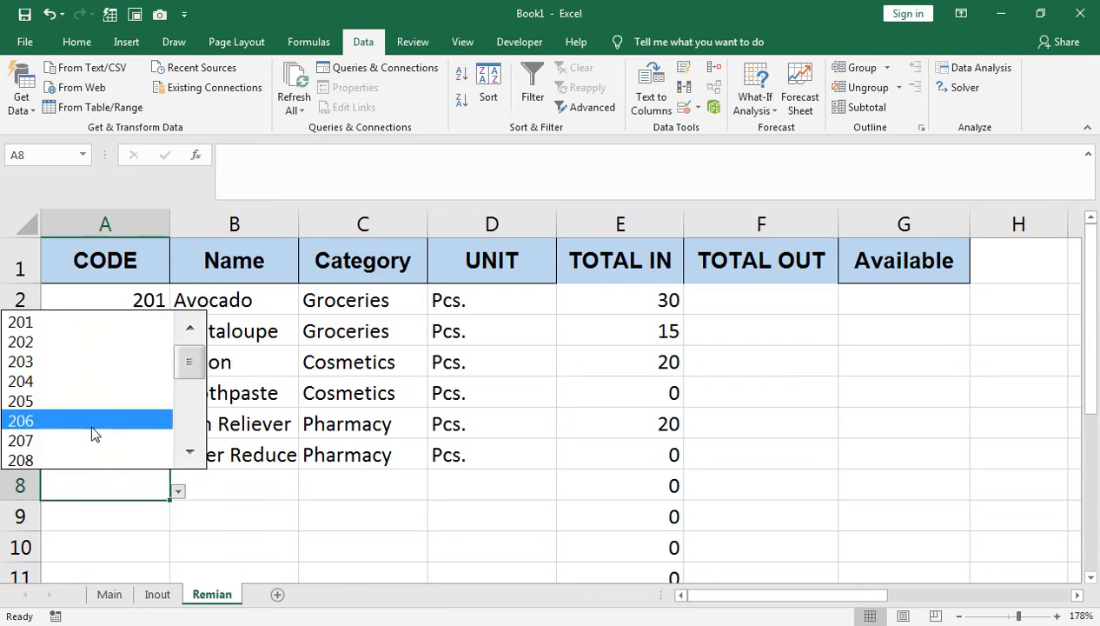
pyautogui.click(92, 442)
pyautogui.click(134, 516)
pyautogui.click(177, 522)
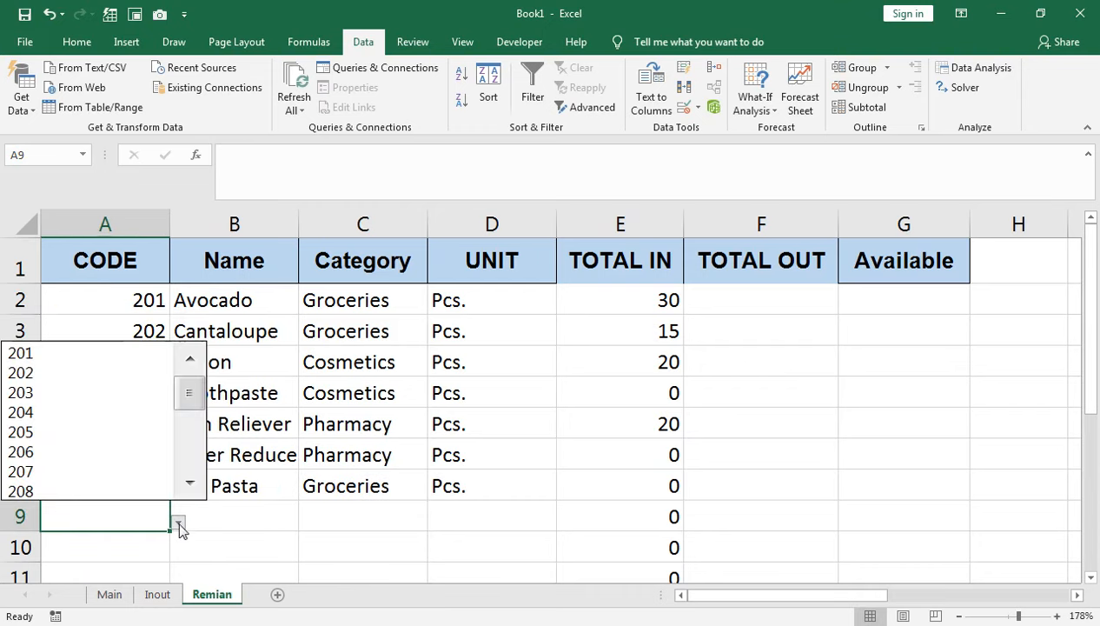
pyautogui.click(84, 494)
# Step: Choose code 209 for Remian!A10 from the validation list
pyautogui.click(157, 537)
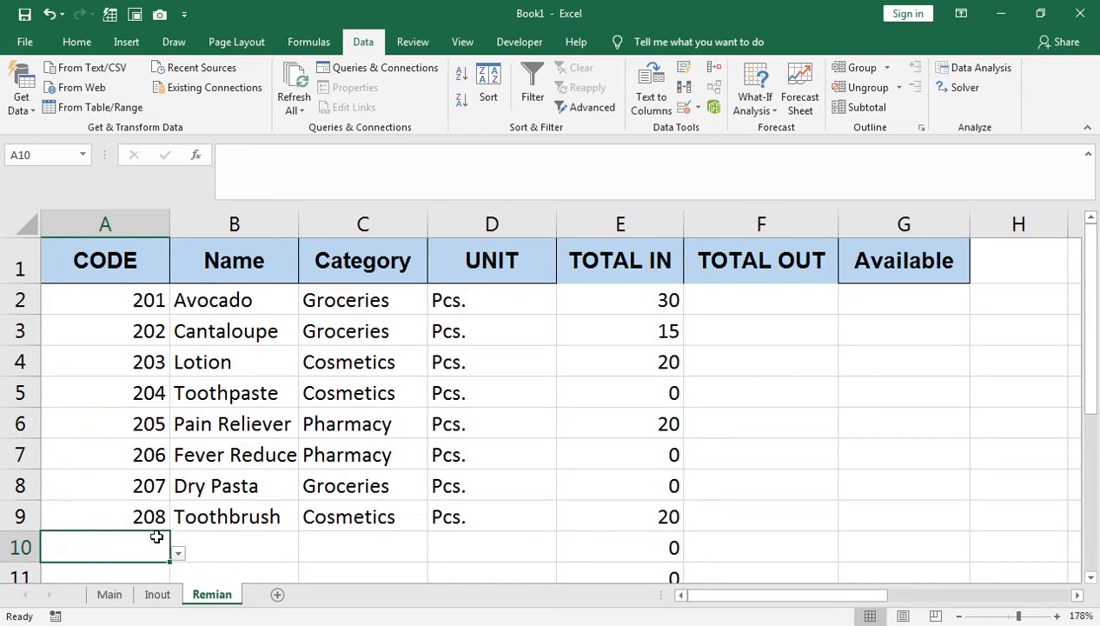
pyautogui.click(179, 556)
pyautogui.moveTo(184, 425); pyautogui.dragTo(184, 432)
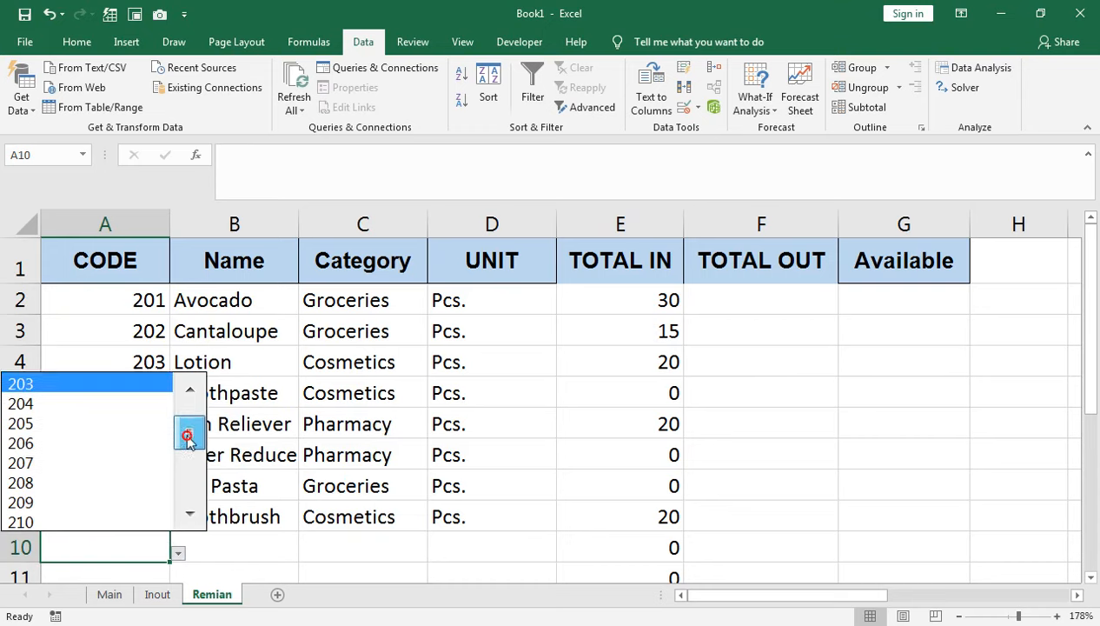
pyautogui.click(125, 503)
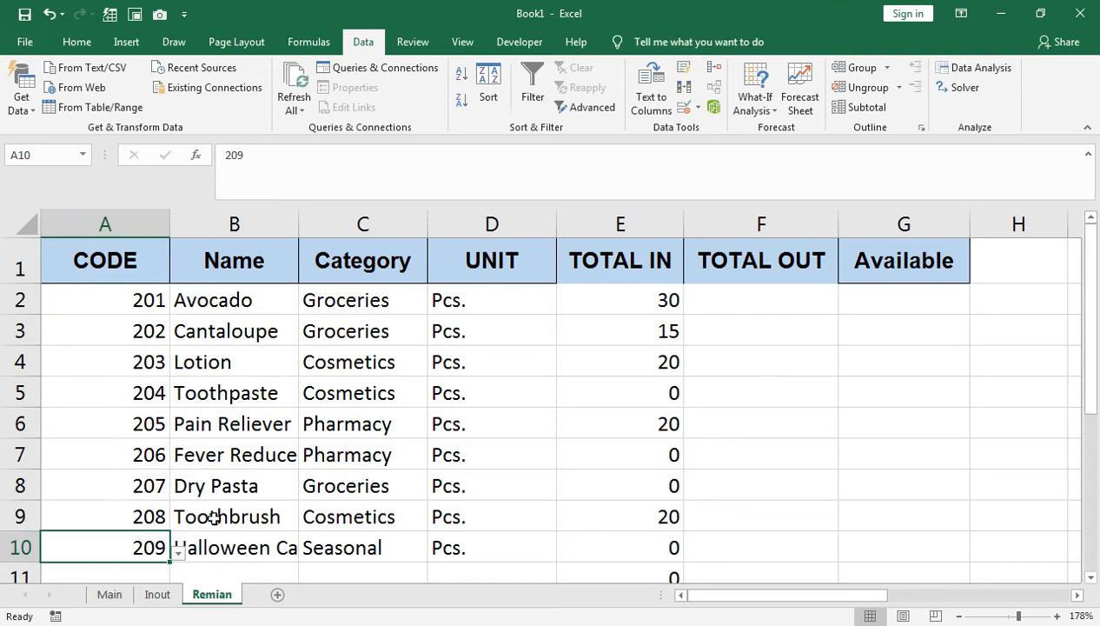
pyautogui.click(276, 441)
pyautogui.click(626, 317)
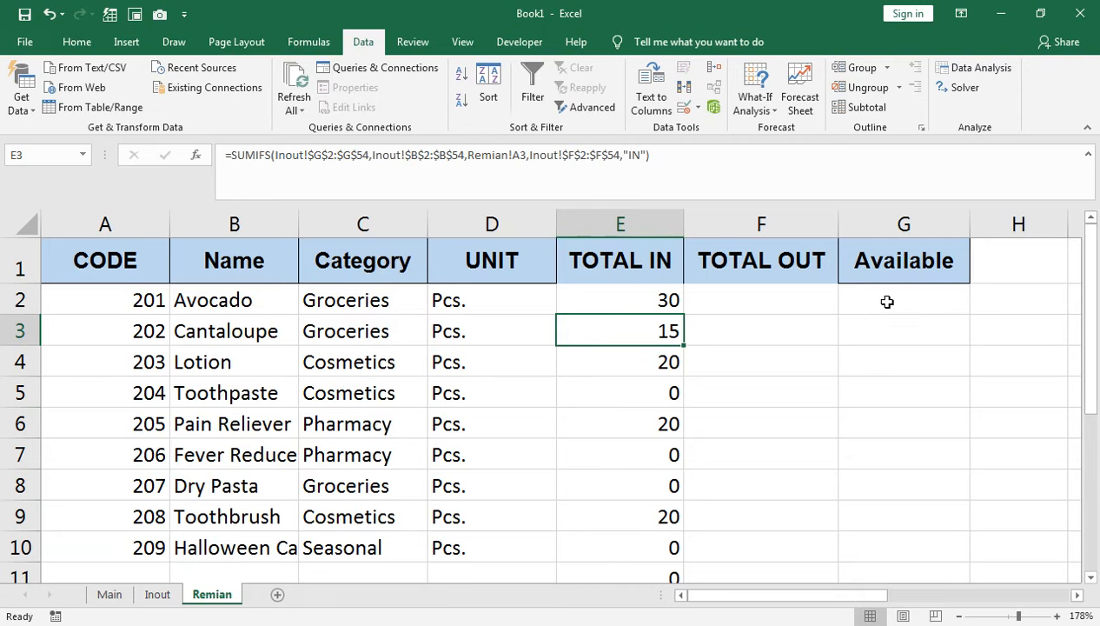
pyautogui.click(137, 298)
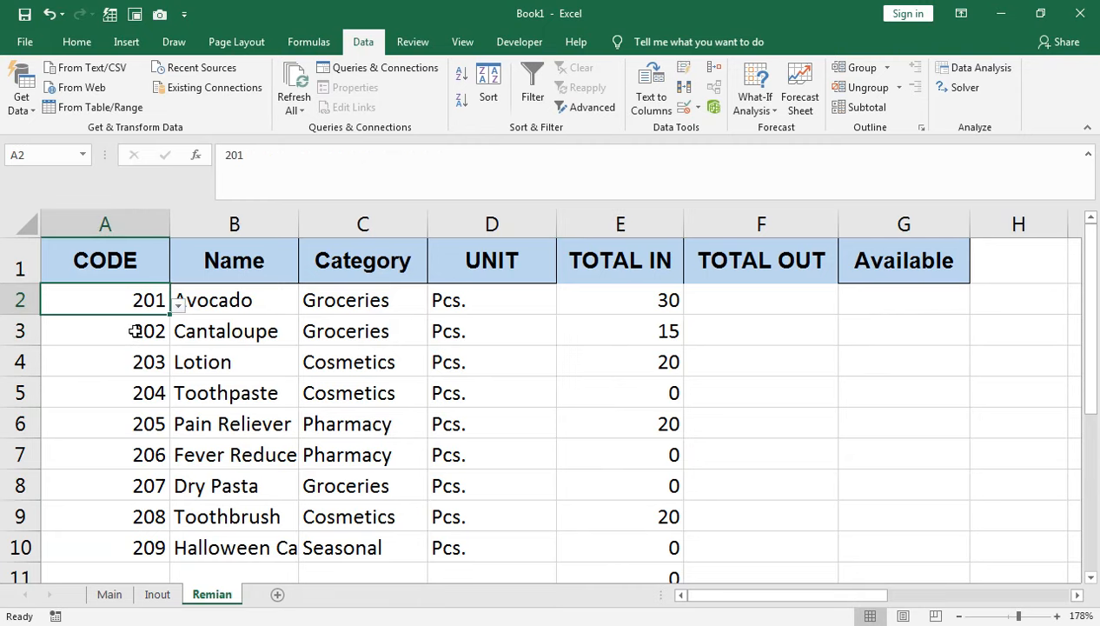
pyautogui.click(135, 331)
# Step: Copy the text of the TOTAL IN formula in E2 and paste it unchanged into F2 under TOTAL OUT
pyautogui.click(662, 294)
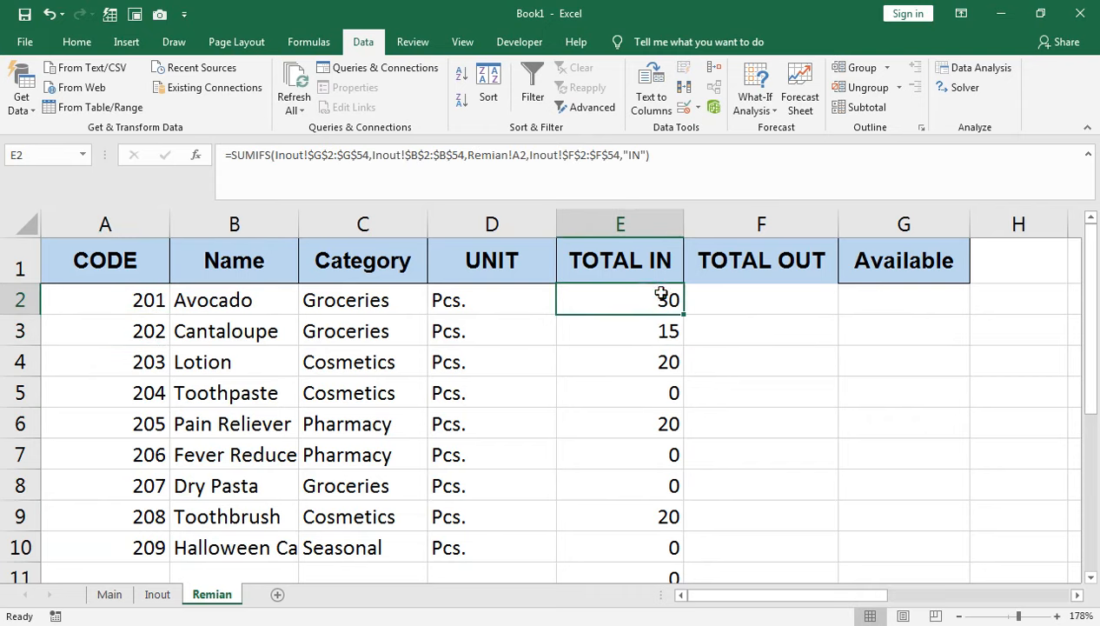
pyautogui.moveTo(673, 176); pyautogui.dragTo(219, 156)
pyautogui.hotkey('ctrl', 'c')
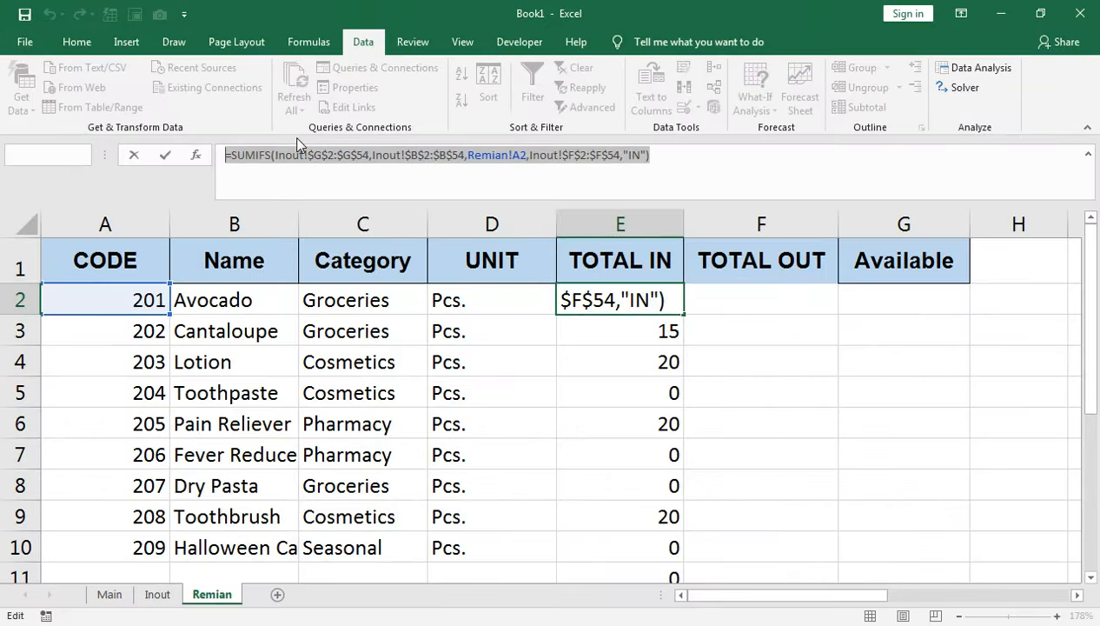
pyautogui.press('Tab')
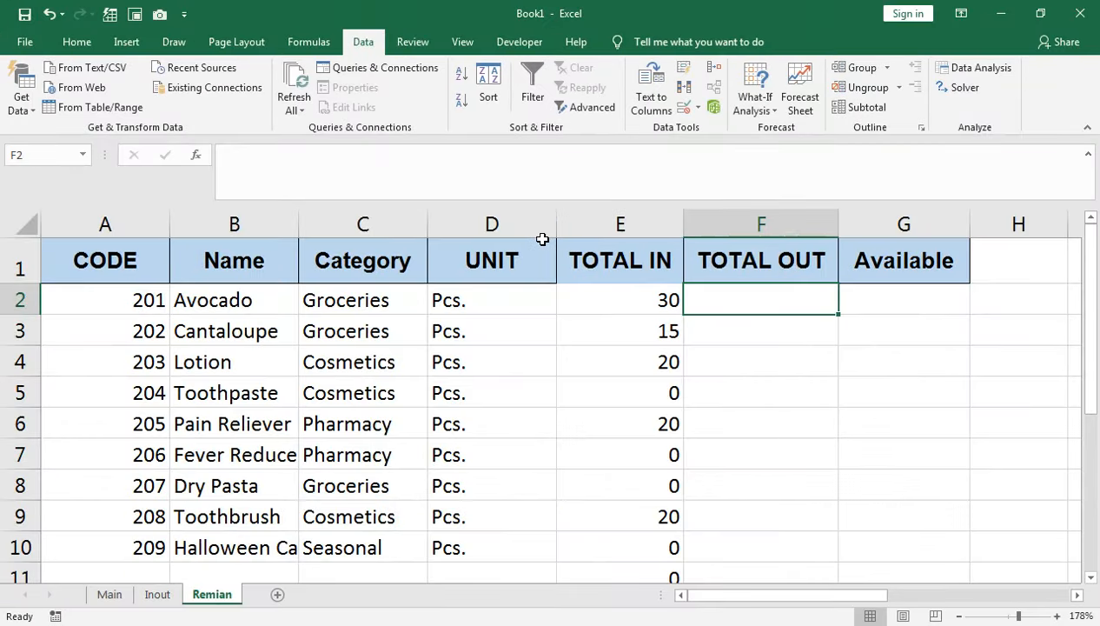
pyautogui.hotkey('ctrl', 'v')
# Step: Change the movement criterion in F2's SUMIFS formula to "OUT" and fill the formula down the TOTAL OUT column
pyautogui.doubleClick(754, 298)
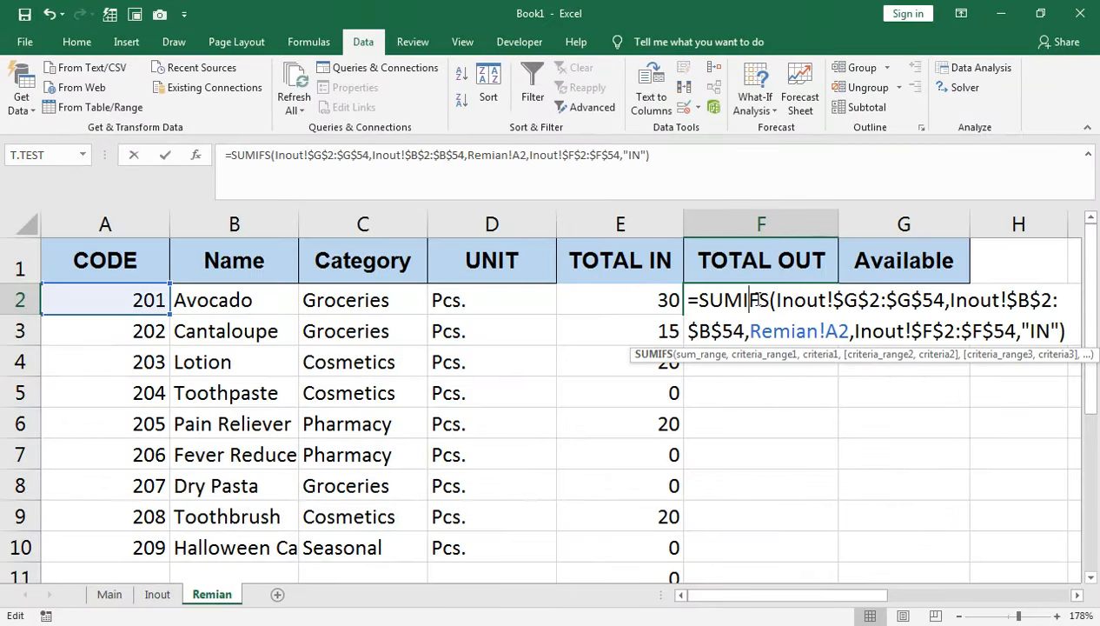
pyautogui.moveTo(1050, 334); pyautogui.dragTo(1035, 339)
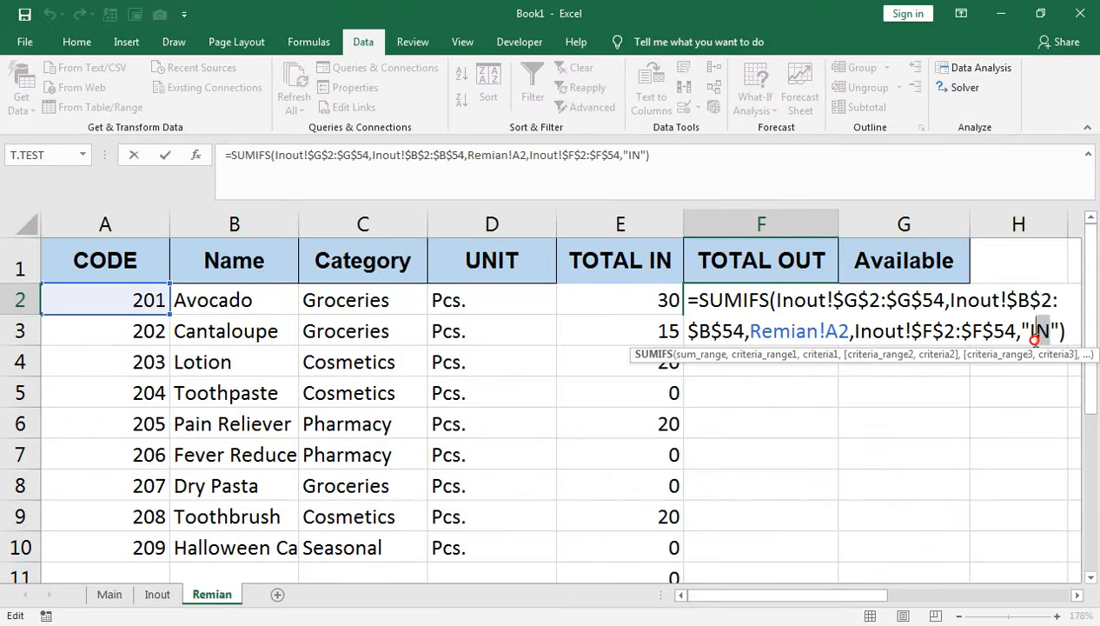
pyautogui.write('OUT')
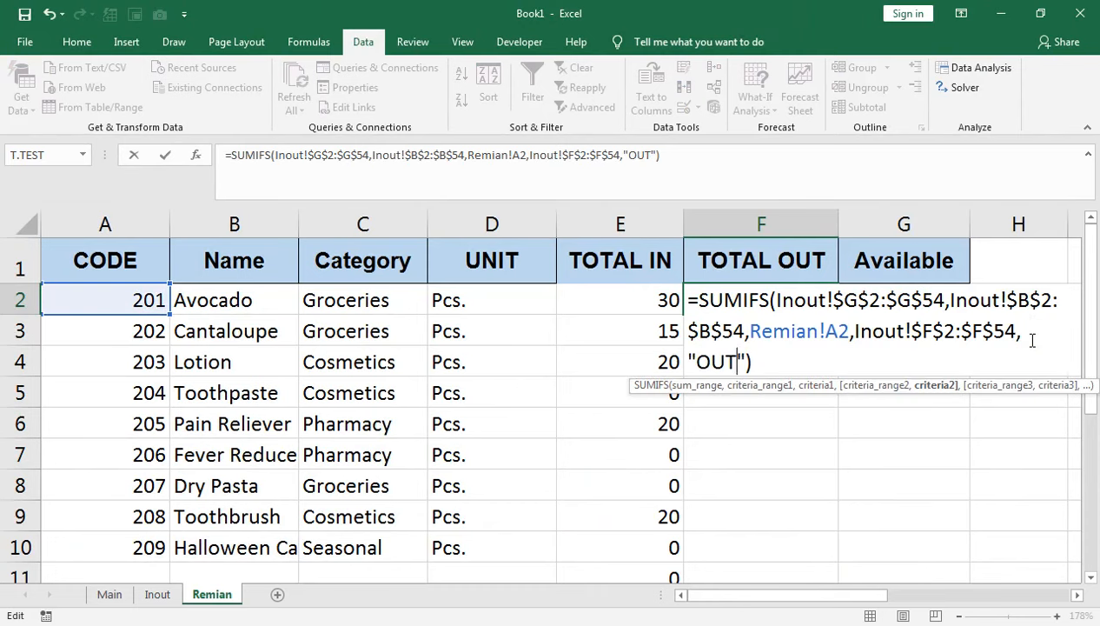
pyautogui.press('Return')
pyautogui.press('Left')
pyautogui.click(775, 308)
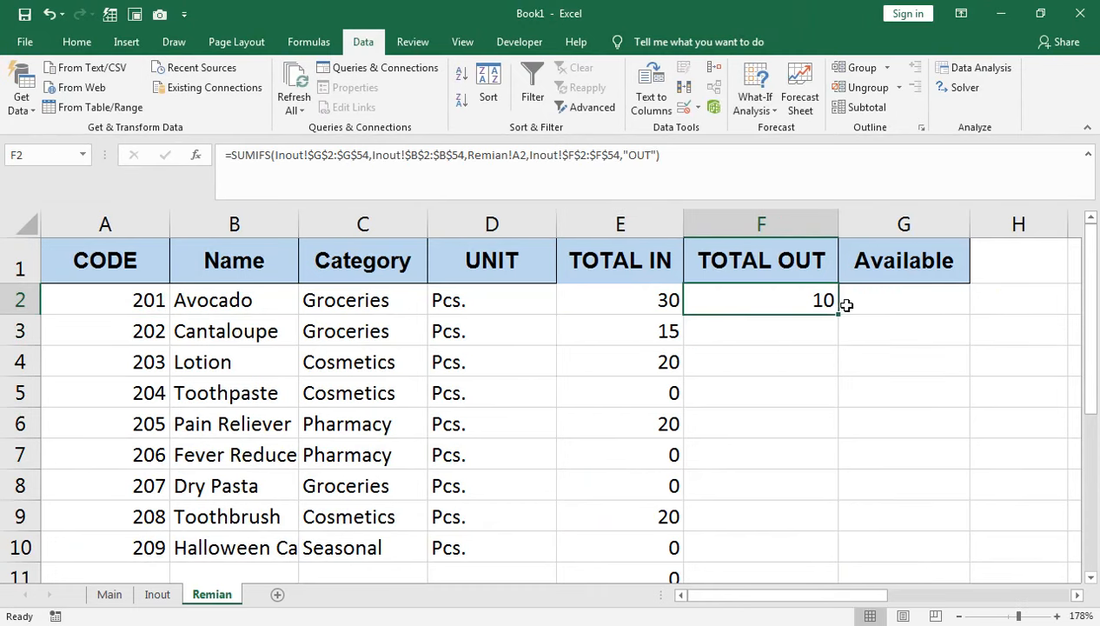
pyautogui.doubleClick(839, 315)
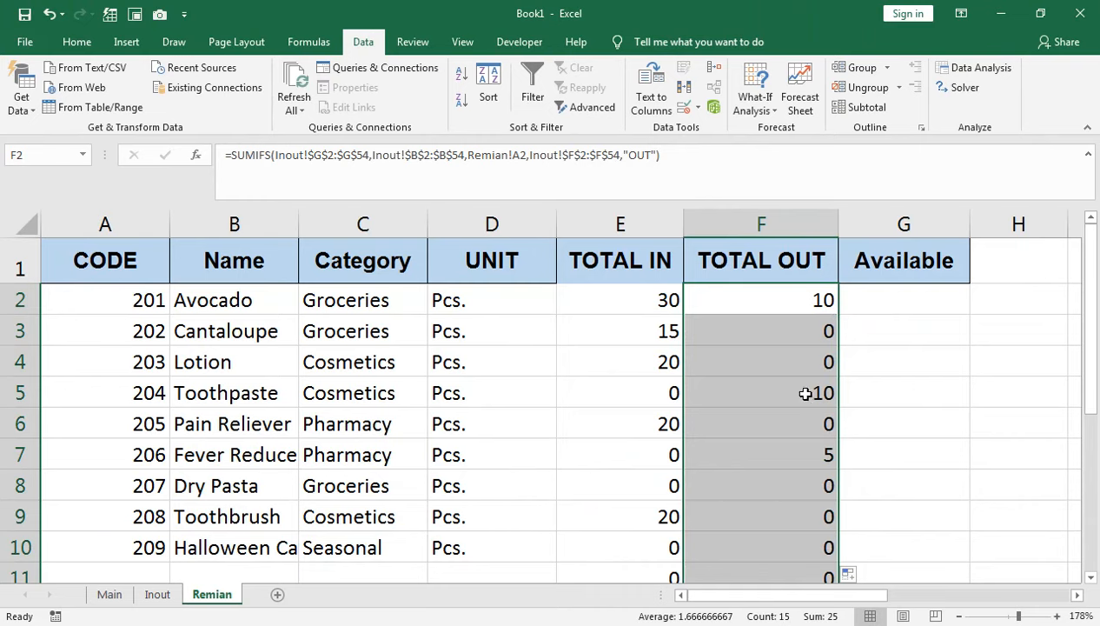
# Step: Insert a new blank column before the TOTAL IN column on the Remian sheet
pyautogui.click(883, 301)
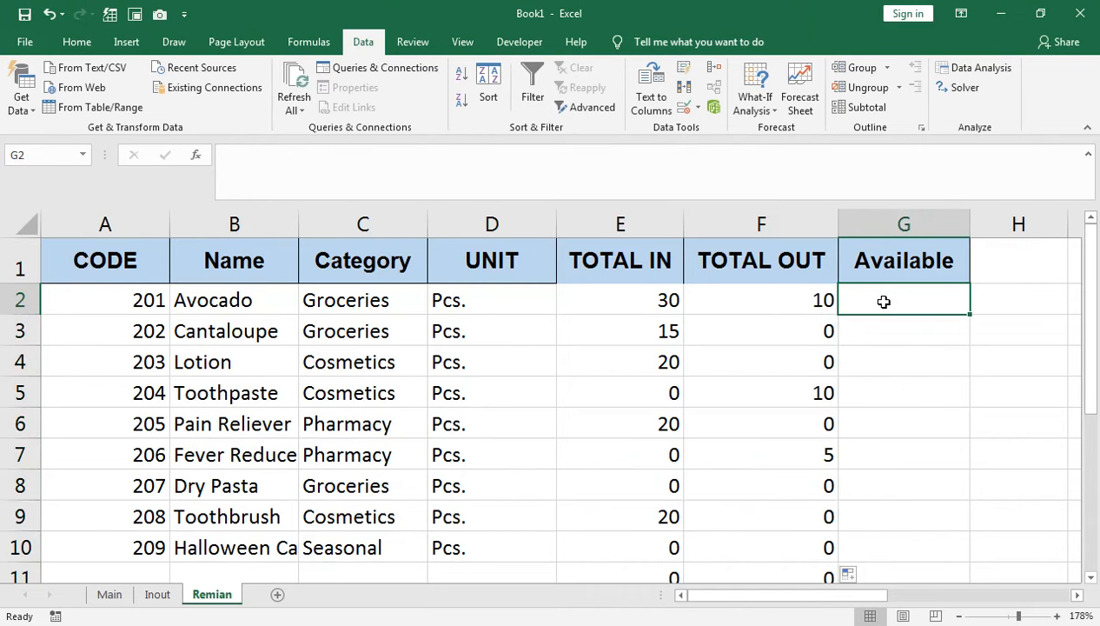
pyautogui.click(639, 224)
pyautogui.rightClick(633, 228)
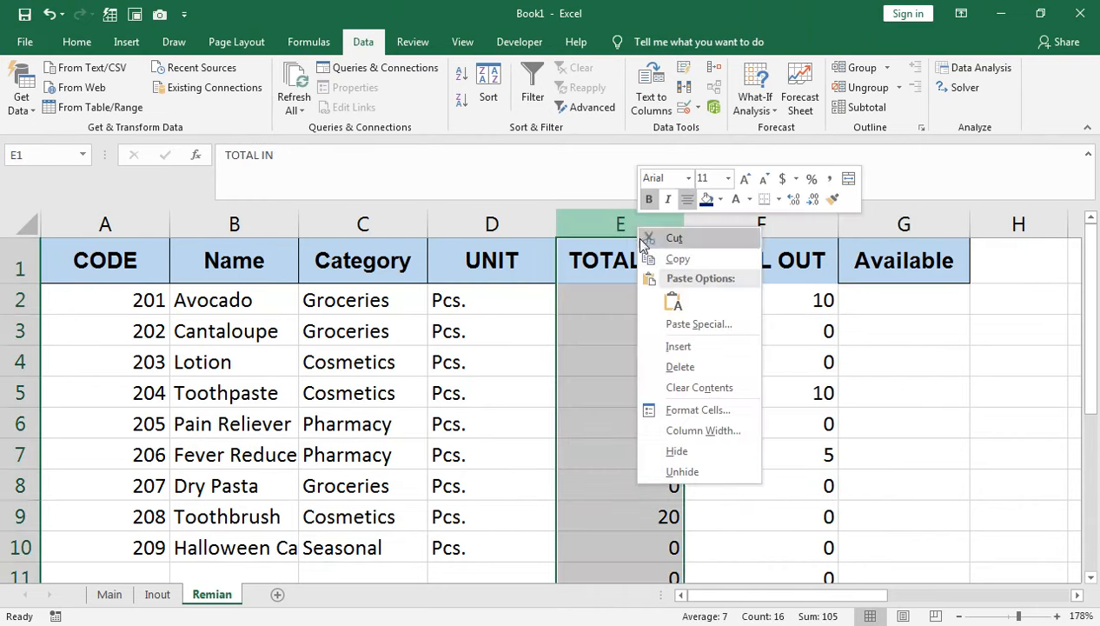
pyautogui.press('Escape')
pyautogui.rightClick(633, 226)
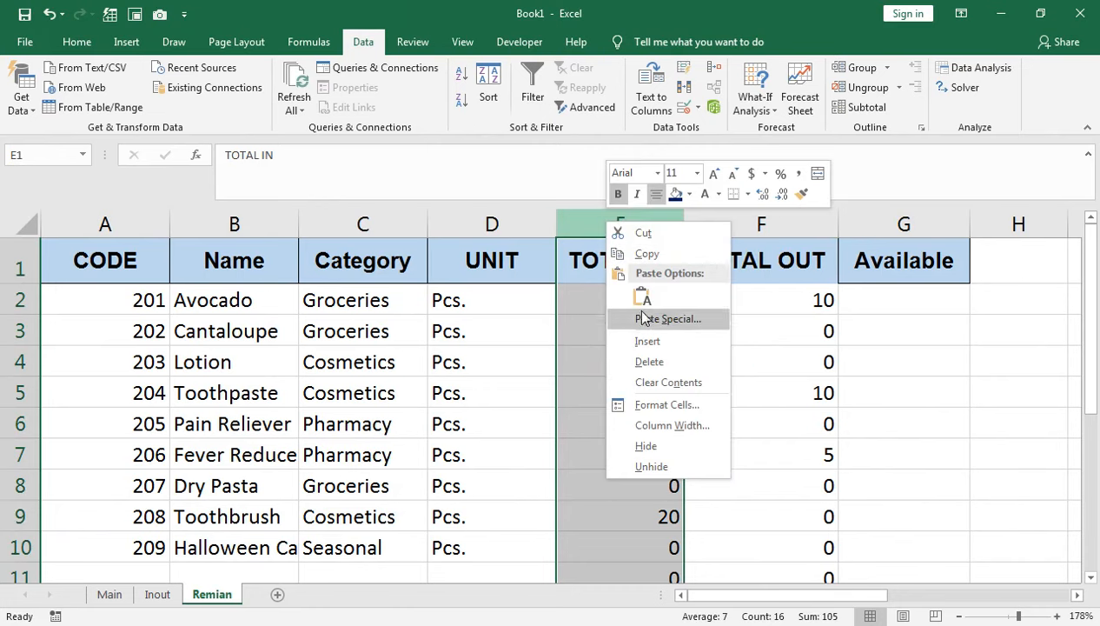
pyautogui.click(643, 337)
# Step: Enter the header First QTY in E1, and adjust the widths of the UNIT and First QTY columns
pyautogui.click(597, 259)
pyautogui.write('f')
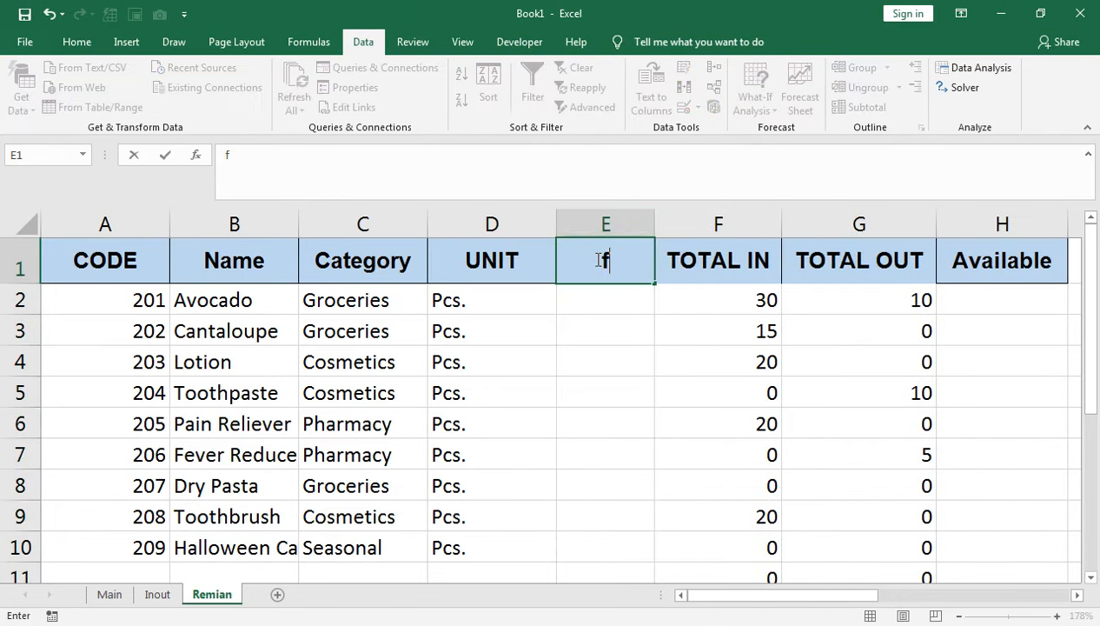
pyautogui.write('IRST ')
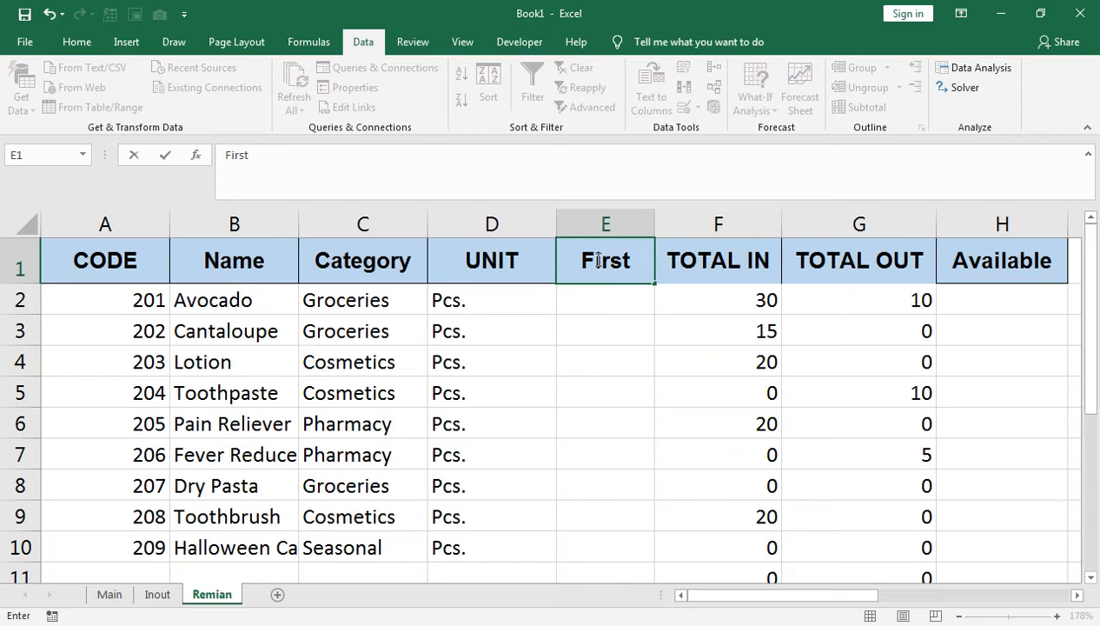
pyautogui.write('QT')
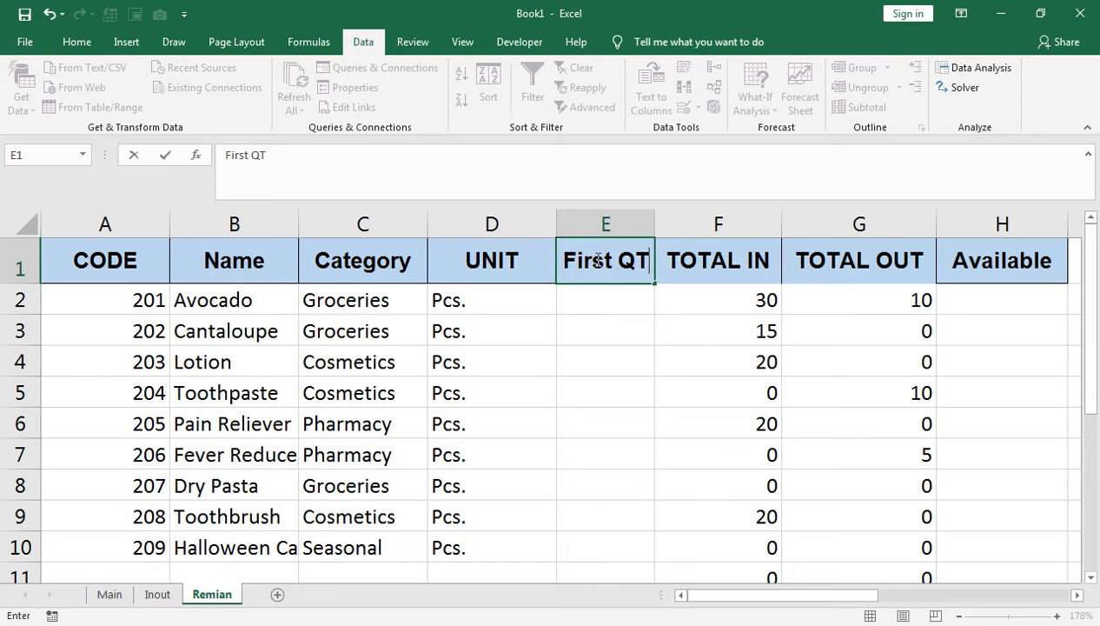
pyautogui.write('Y')
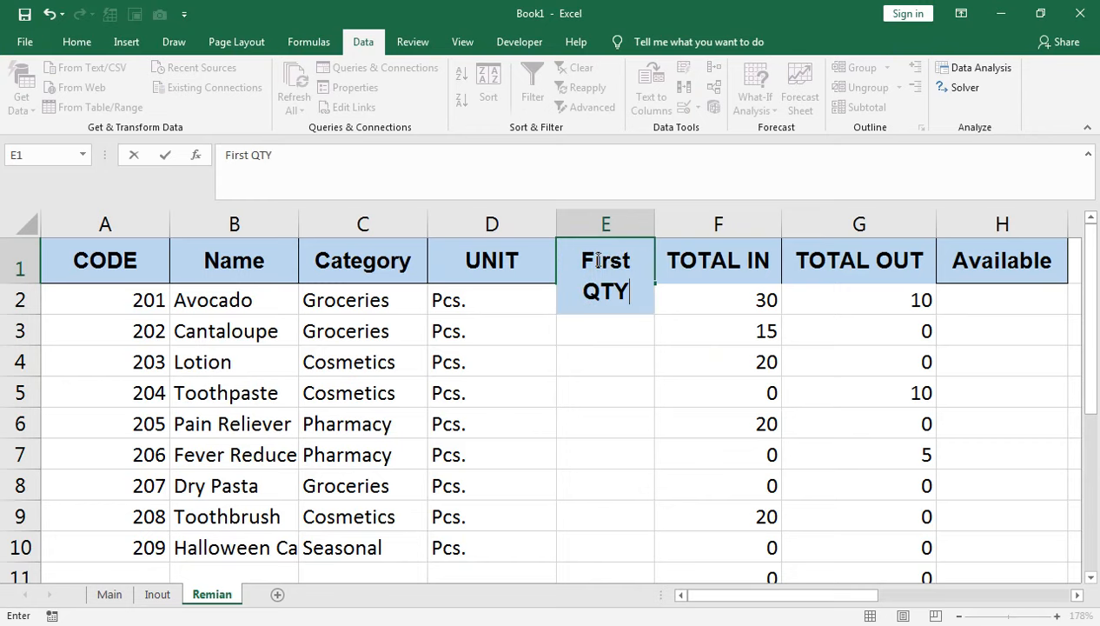
pyautogui.press('Return')
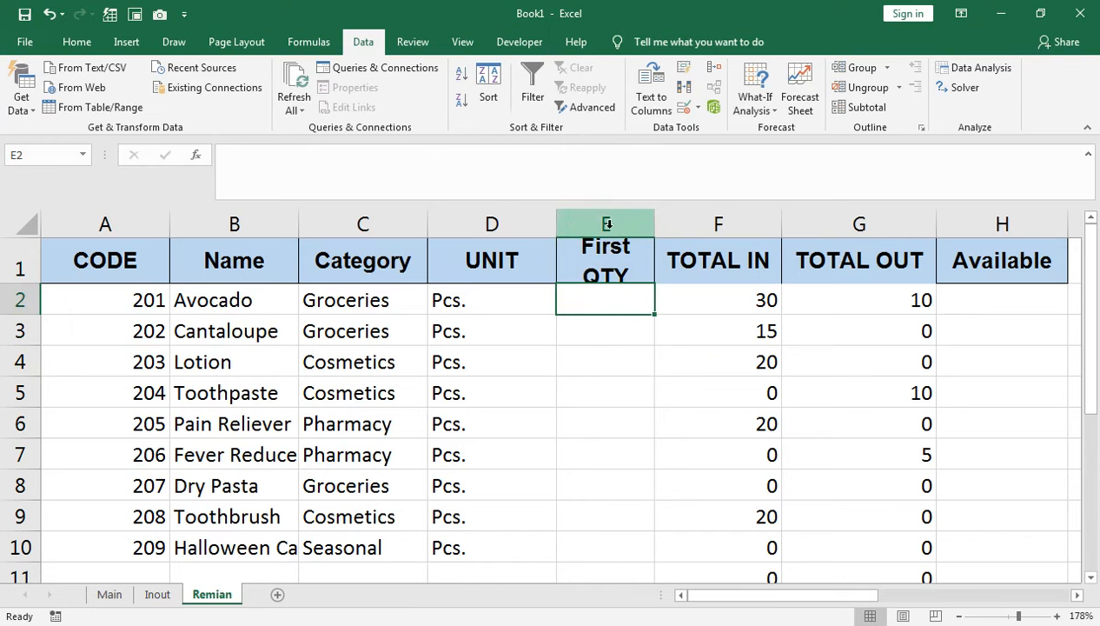
pyautogui.moveTo(558, 223); pyautogui.dragTo(517, 222)
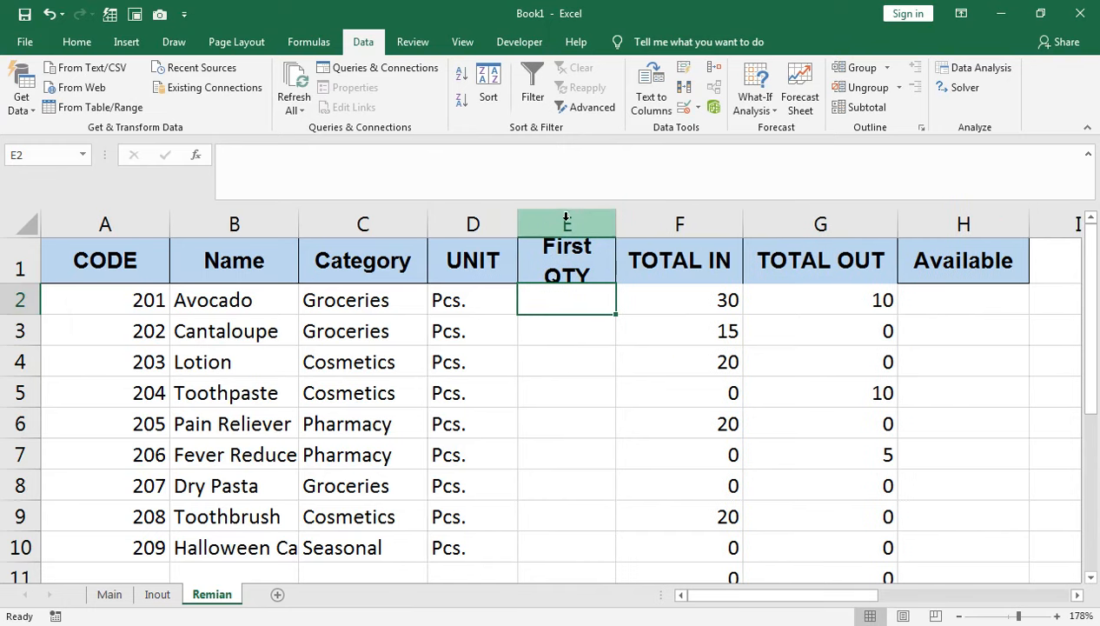
pyautogui.doubleClick(615, 217)
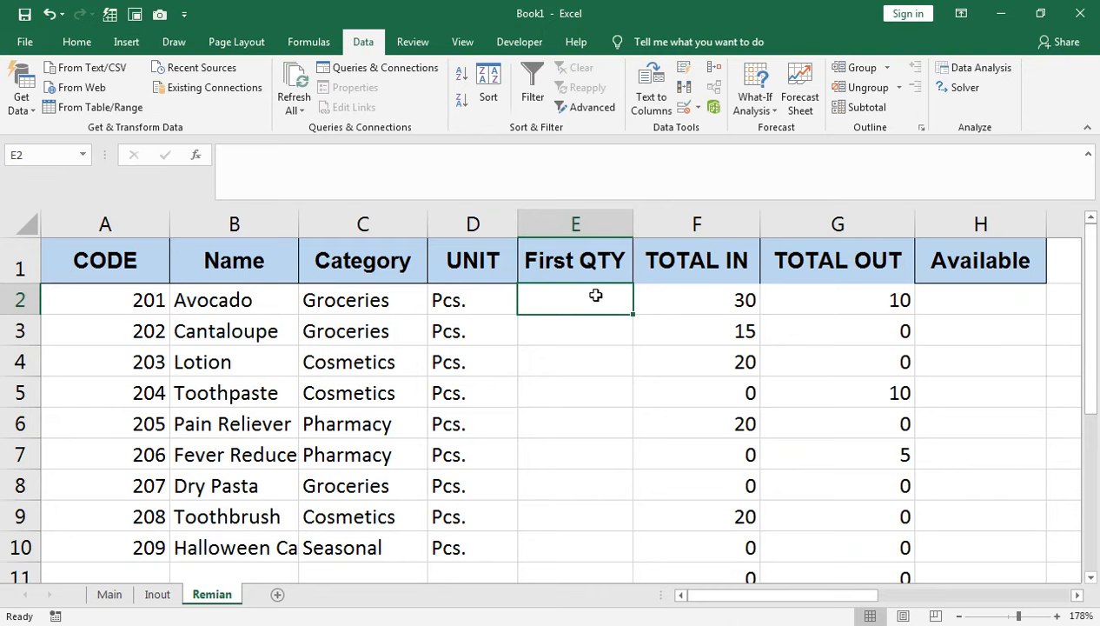
# Step: Begin a VLOOKUP formula in Remian!E2 with $A2 as the lookup value, locking only its column
pyautogui.click(432, 299)
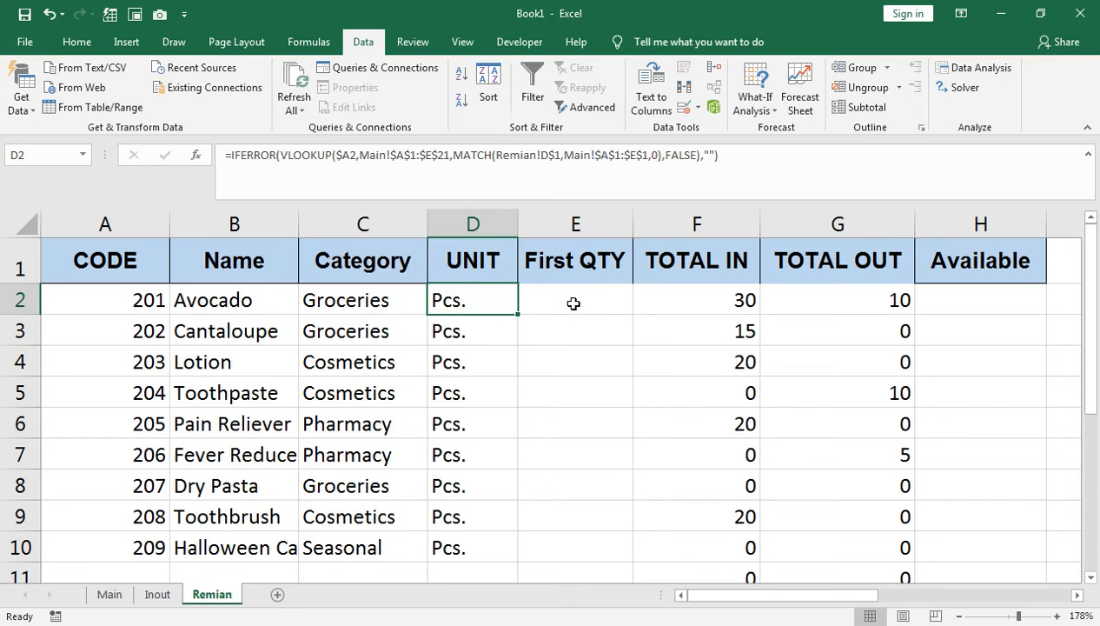
pyautogui.click(559, 306)
pyautogui.write('=VLOOKUP(')
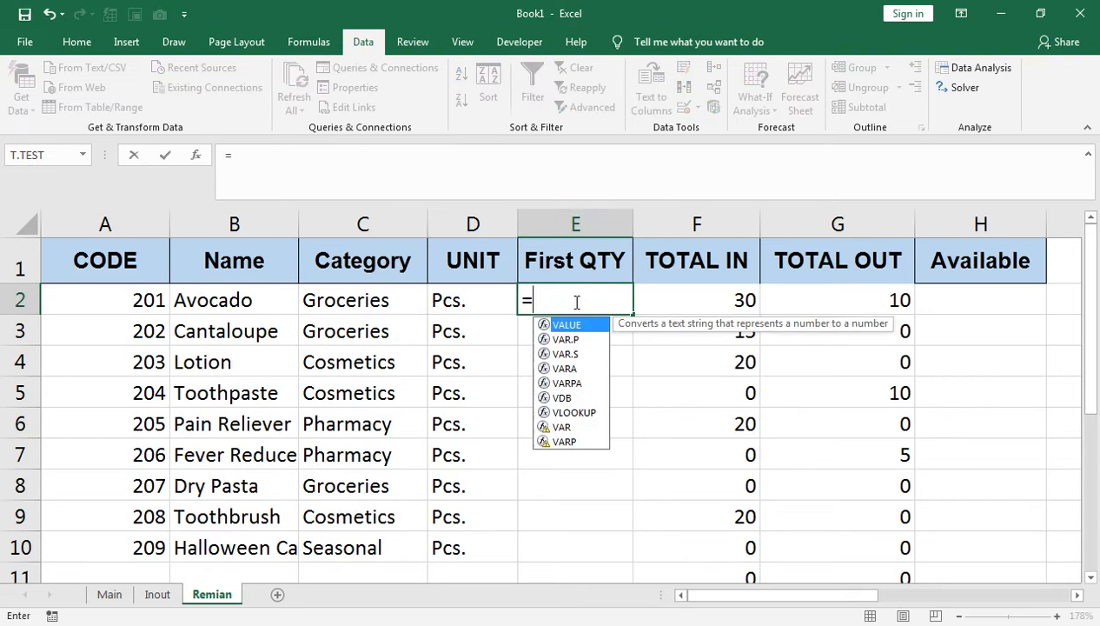
pyautogui.click(118, 299)
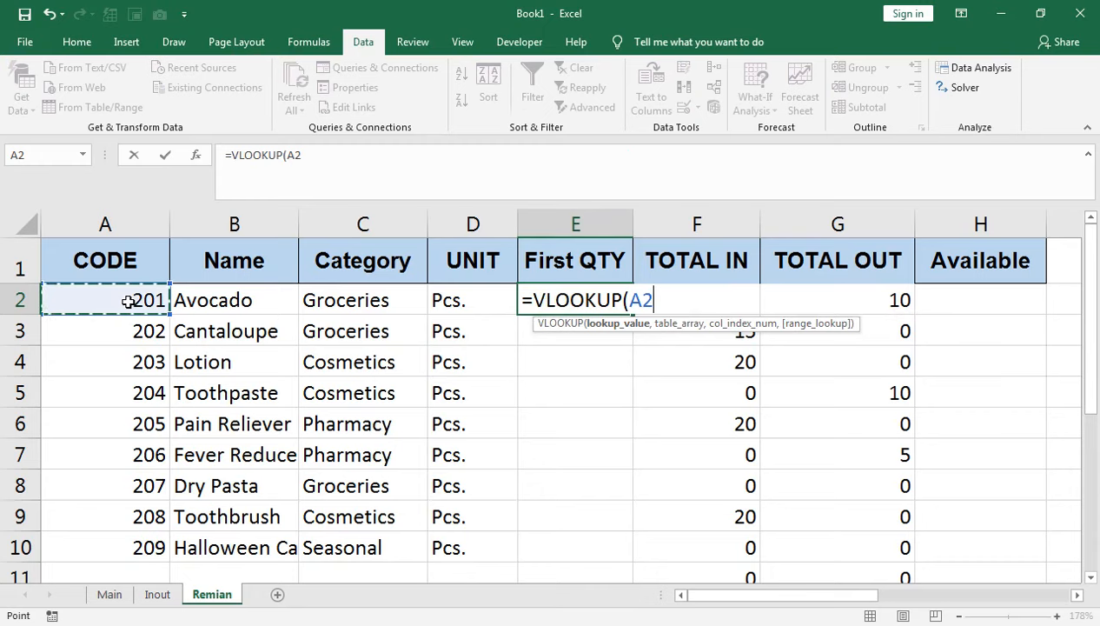
pyautogui.press('F4')
pyautogui.press('F4')
pyautogui.press('F4')
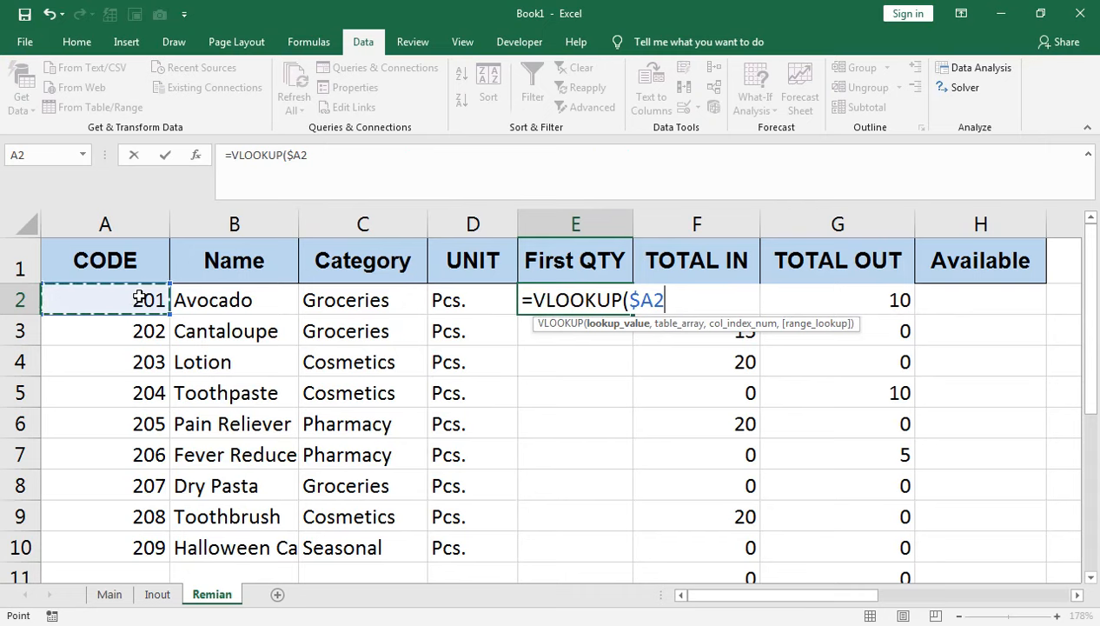
pyautogui.write(',')
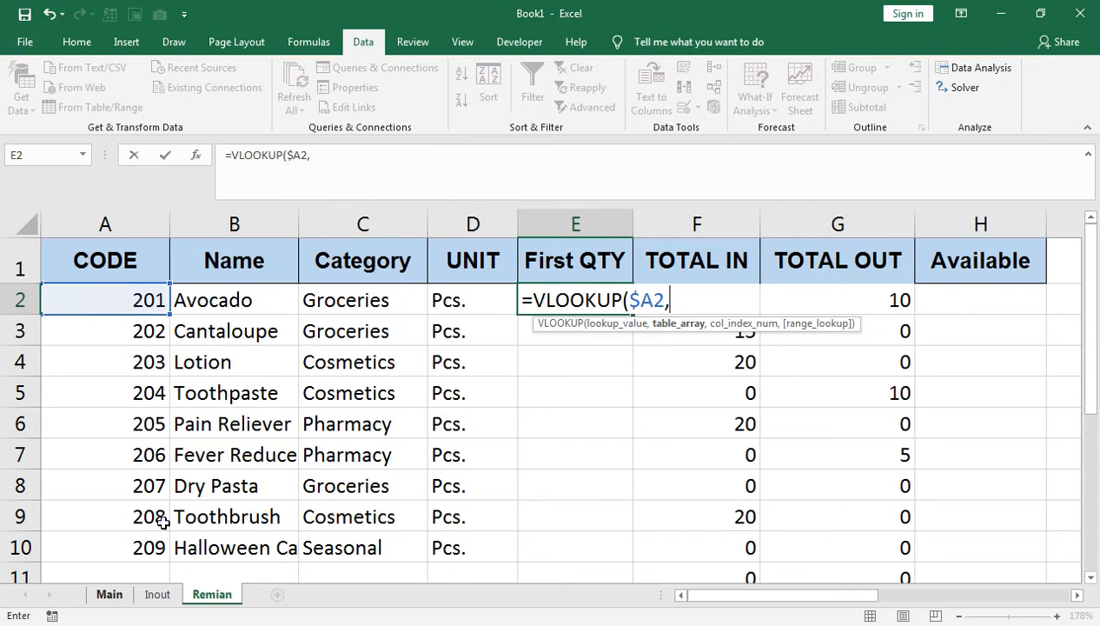
# Step: Complete E2's VLOOKUP with the table range Main!A1:E21, column index 5 and FALSE for an exact match
pyautogui.click(109, 594)
pyautogui.click(626, 522)
pyautogui.hotkey('ctrl', 'shift', 'Left')
pyautogui.hotkey('ctrl', 'shift', 'Up')
pyautogui.write(',')
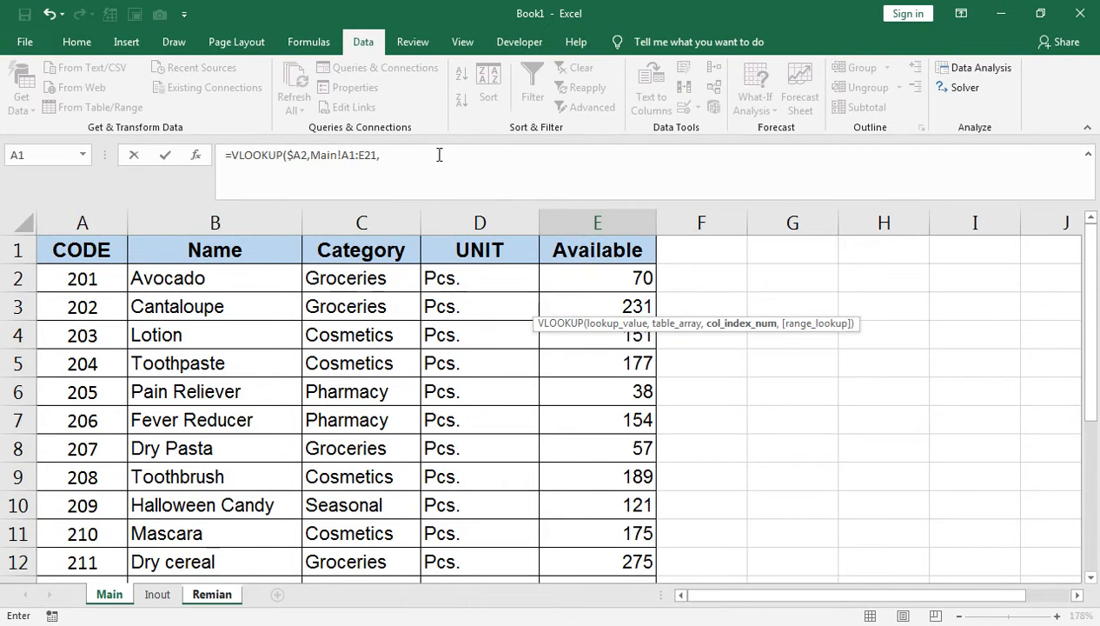
pyautogui.write('5')
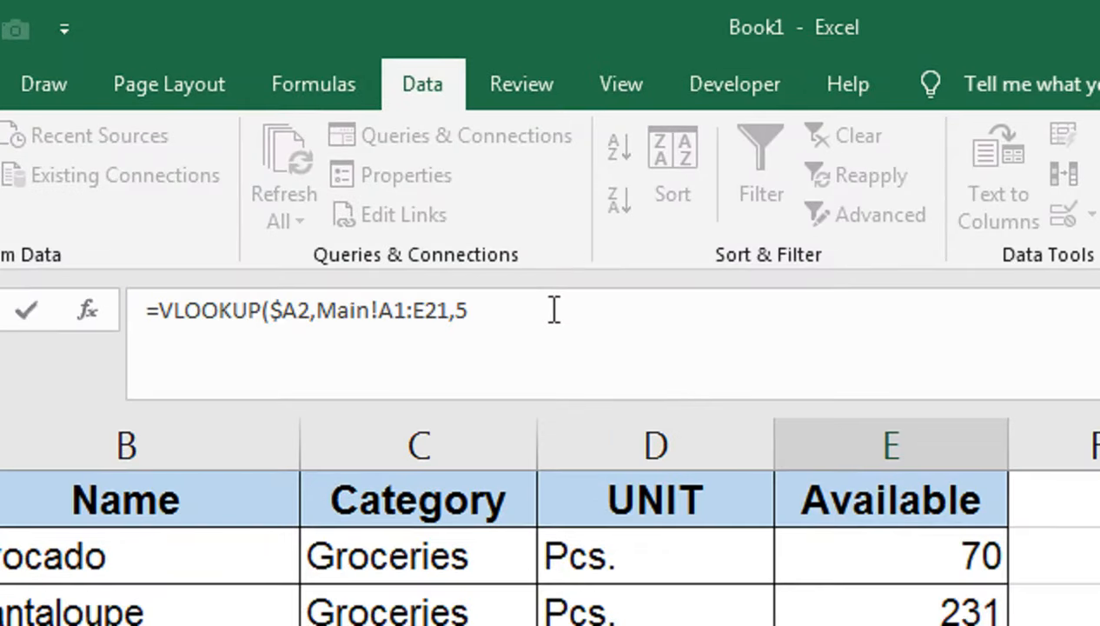
pyautogui.write(',FALSE')
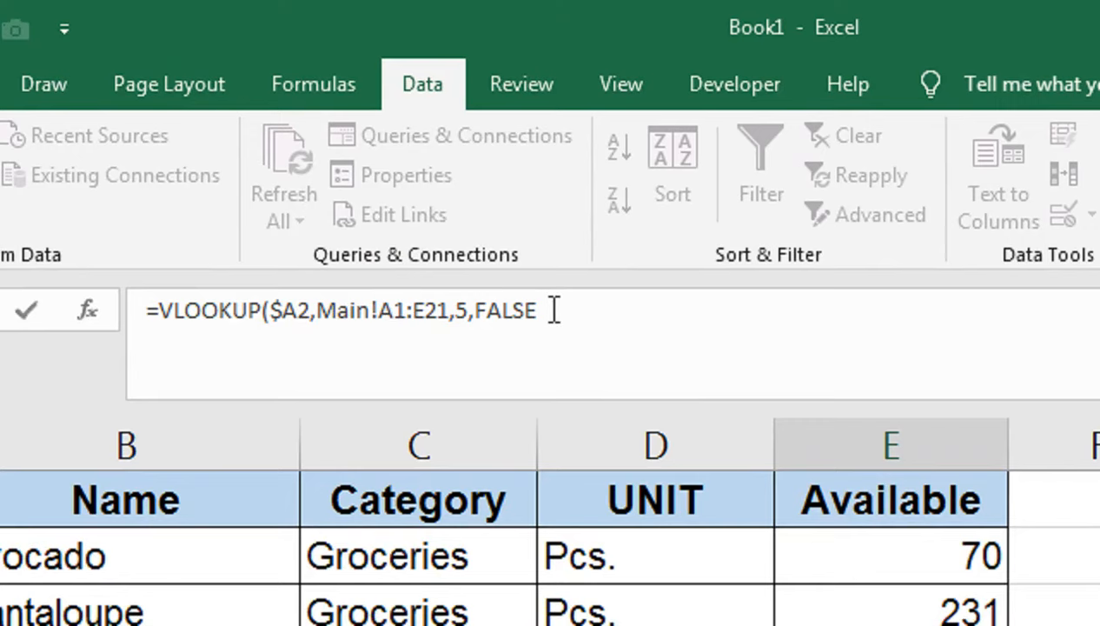
pyautogui.write(')')
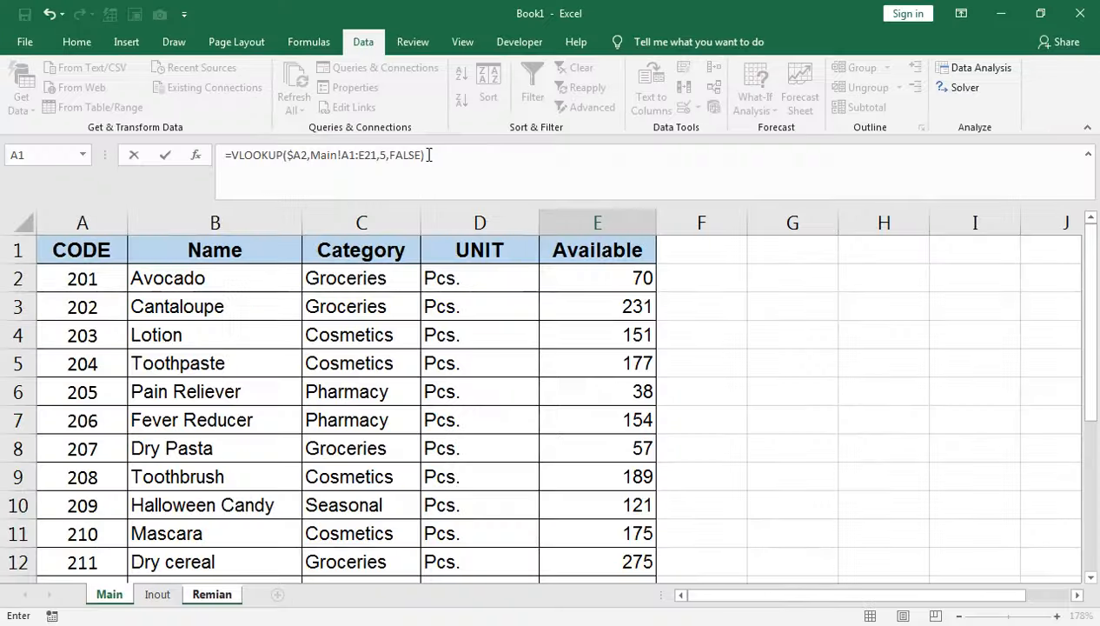
pyautogui.press('Return')
pyautogui.click(568, 295)
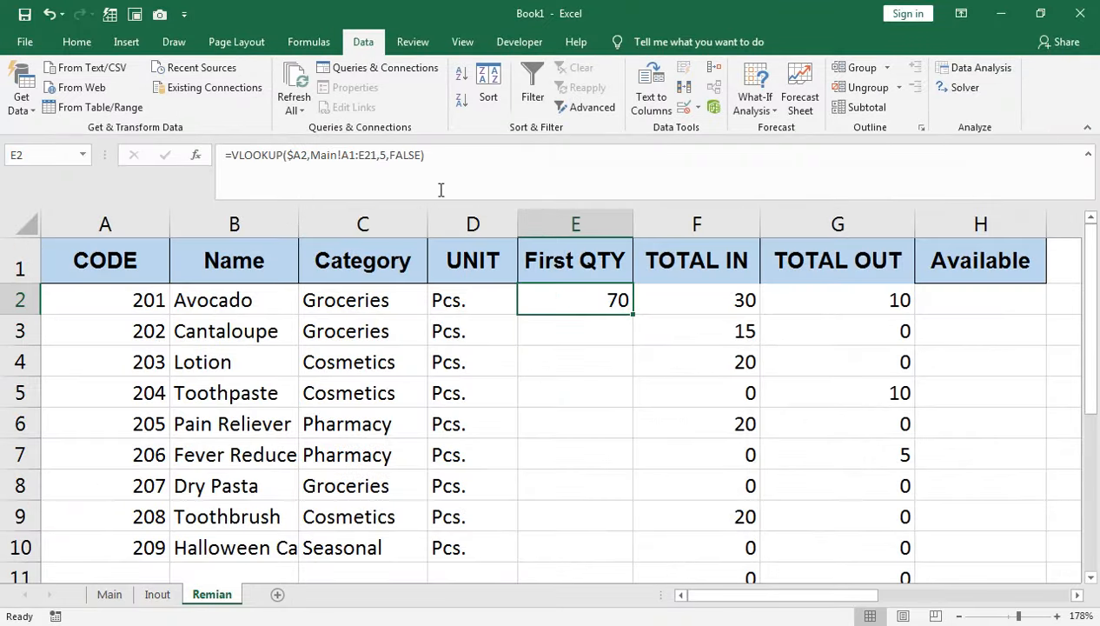
# Step: Make the Main!A1:E21 table range in E2's VLOOKUP fully absolute as Main!$A$1:$E$21
pyautogui.click(376, 155)
pyautogui.moveTo(377, 155); pyautogui.dragTo(344, 155)
pyautogui.press('F4')
pyautogui.press('Return')
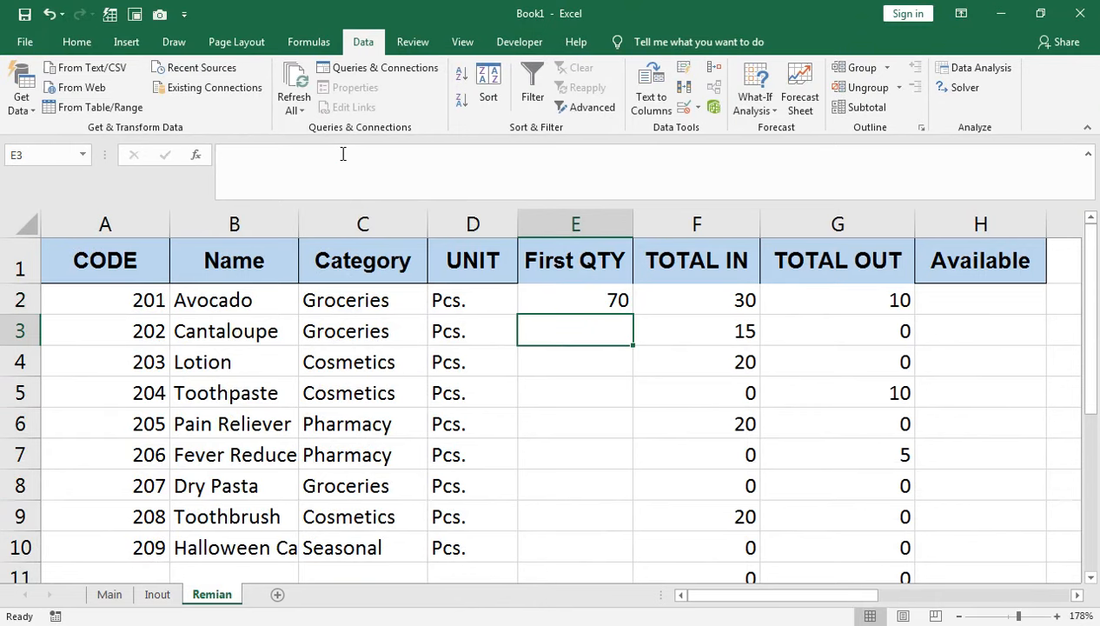
# Step: Fill E2's VLOOKUP formula down the First QTY column and check the rows below the item list
pyautogui.click(622, 316)
pyautogui.click(622, 305)
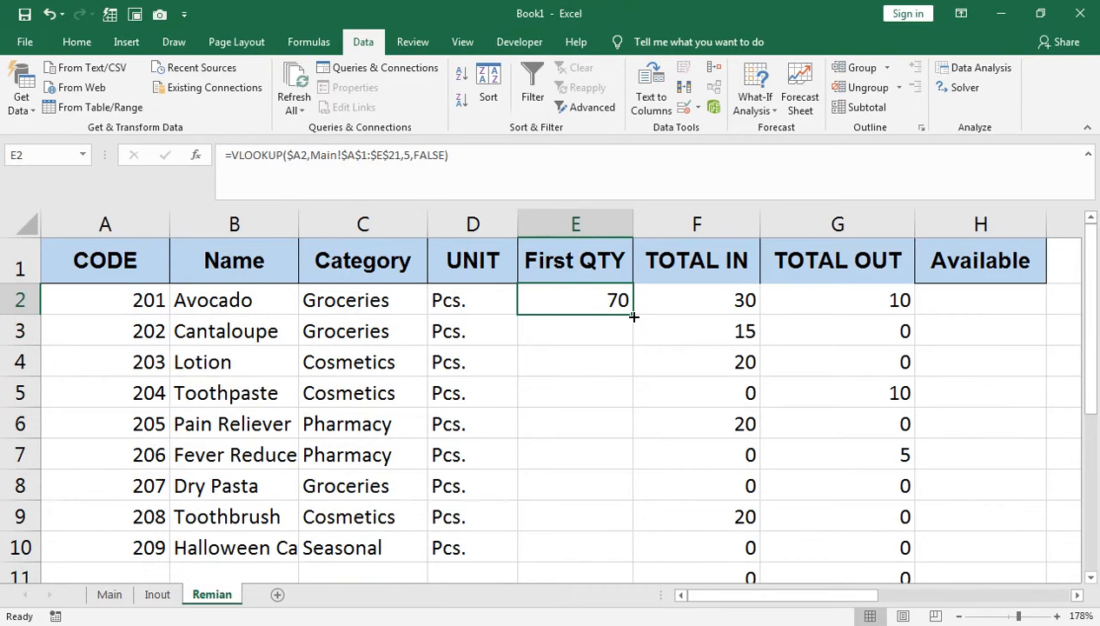
pyautogui.doubleClick(632, 315)
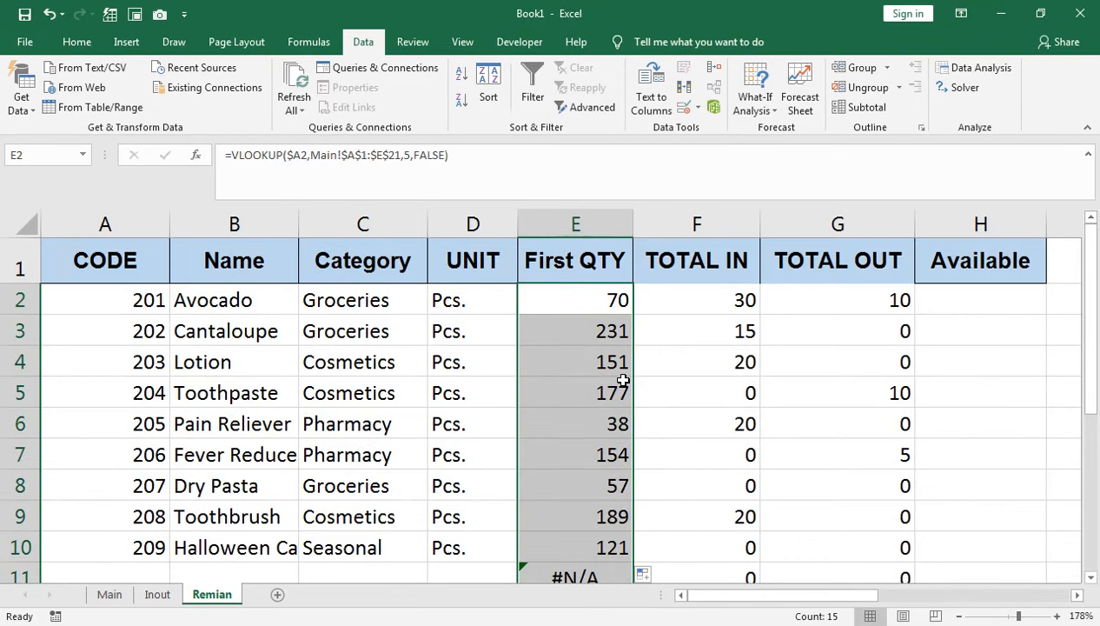
pyautogui.scroll(-1, 609, 522)
pyautogui.scroll(1, 517, 448)
pyautogui.scroll(1, 517, 447)
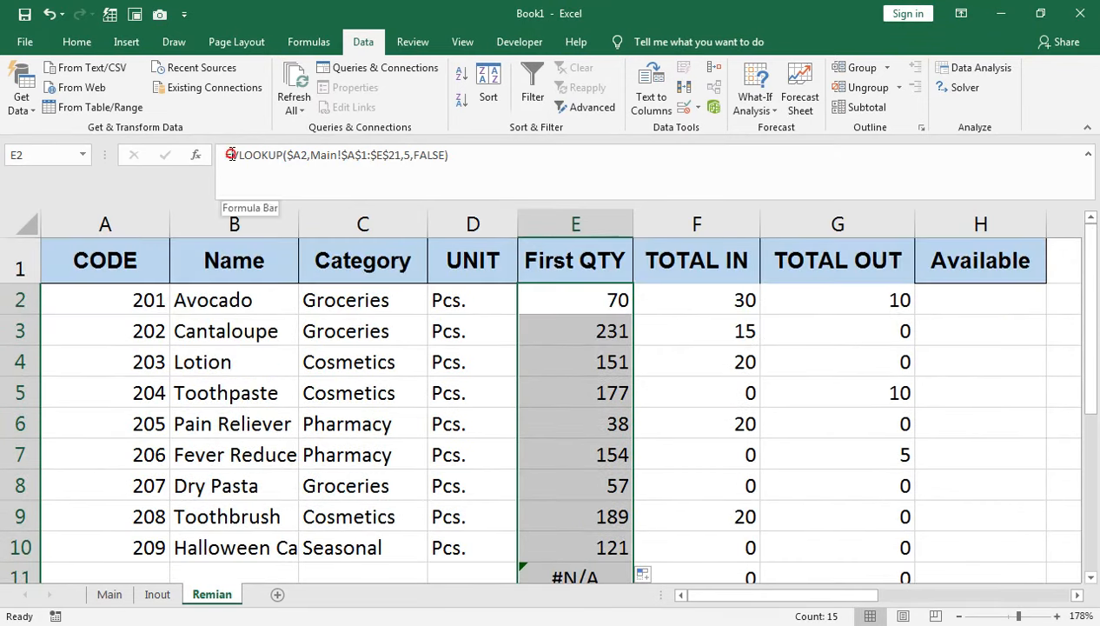
# Step: Wrap E2's VLOOKUP in IFERROR with an empty string "" as the value for errors
pyautogui.click(229, 155)
pyautogui.write('if')
pyautogui.press('Down')
pyautogui.press('Tab')
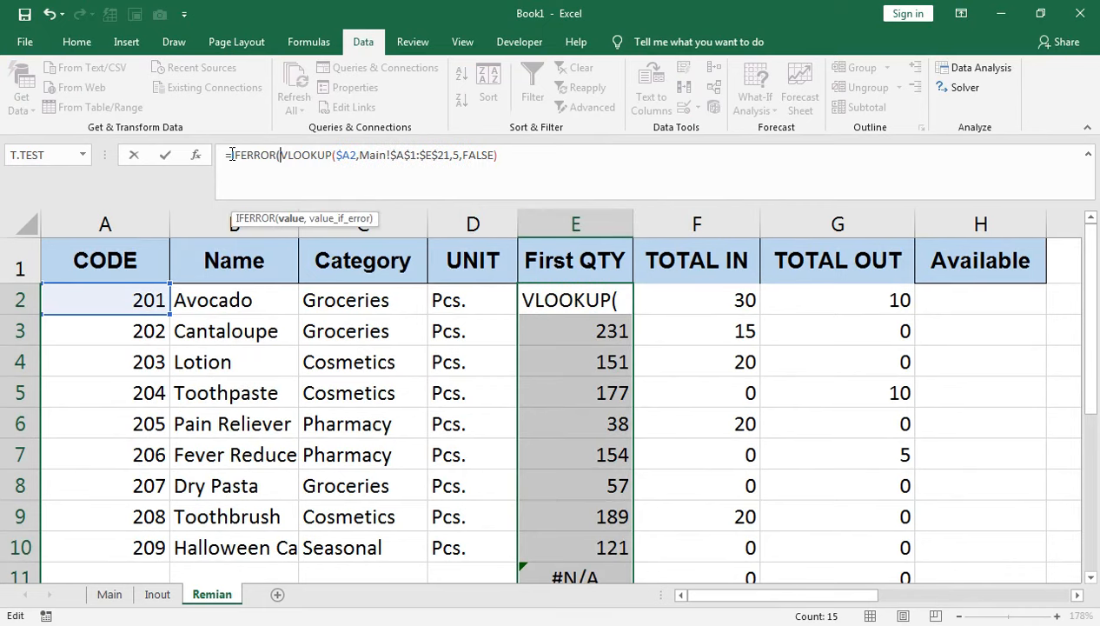
pyautogui.press('End')
pyautogui.write(',""')
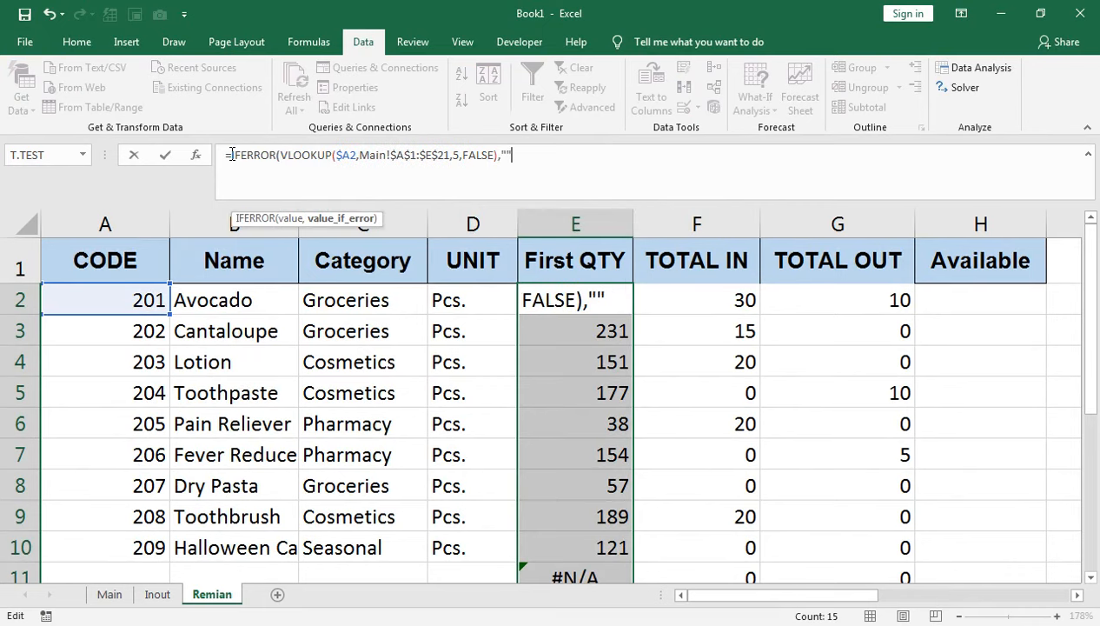
pyautogui.write(')')
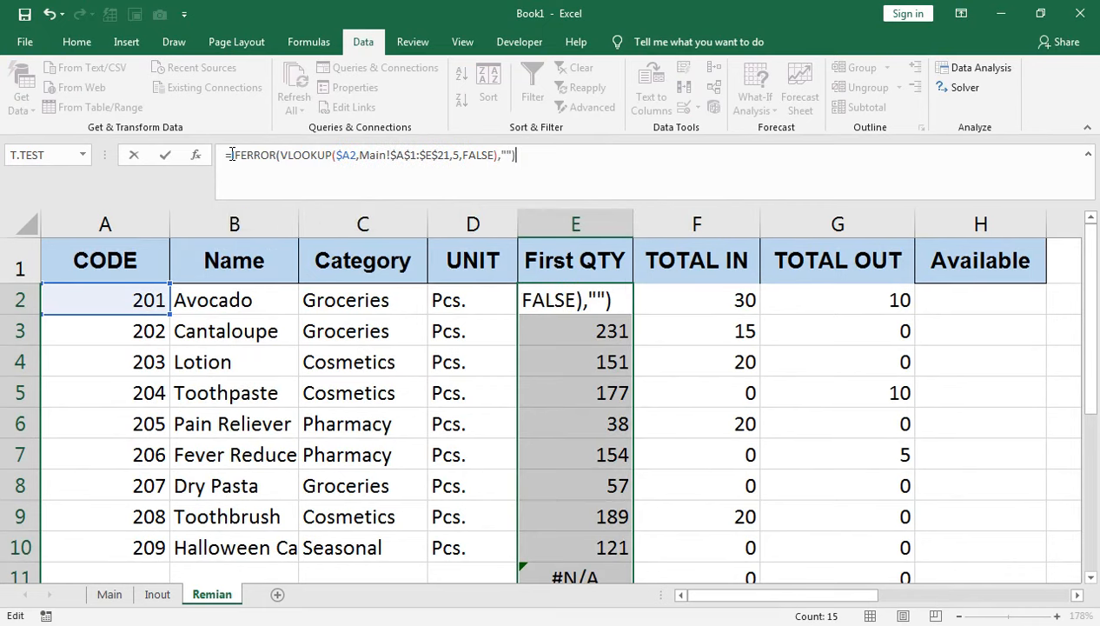
pyautogui.press('Return')
# Step: Fill E2's IFERROR formula down the First QTY column through row 16
pyautogui.click(624, 306)
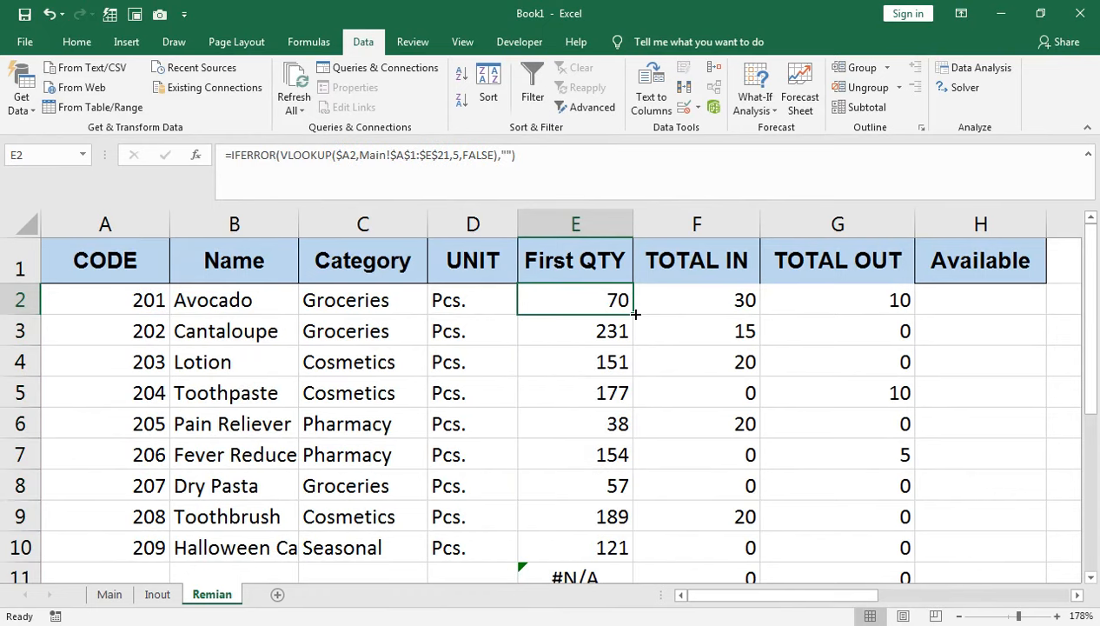
pyautogui.doubleClick(626, 308)
pyautogui.press('Return')
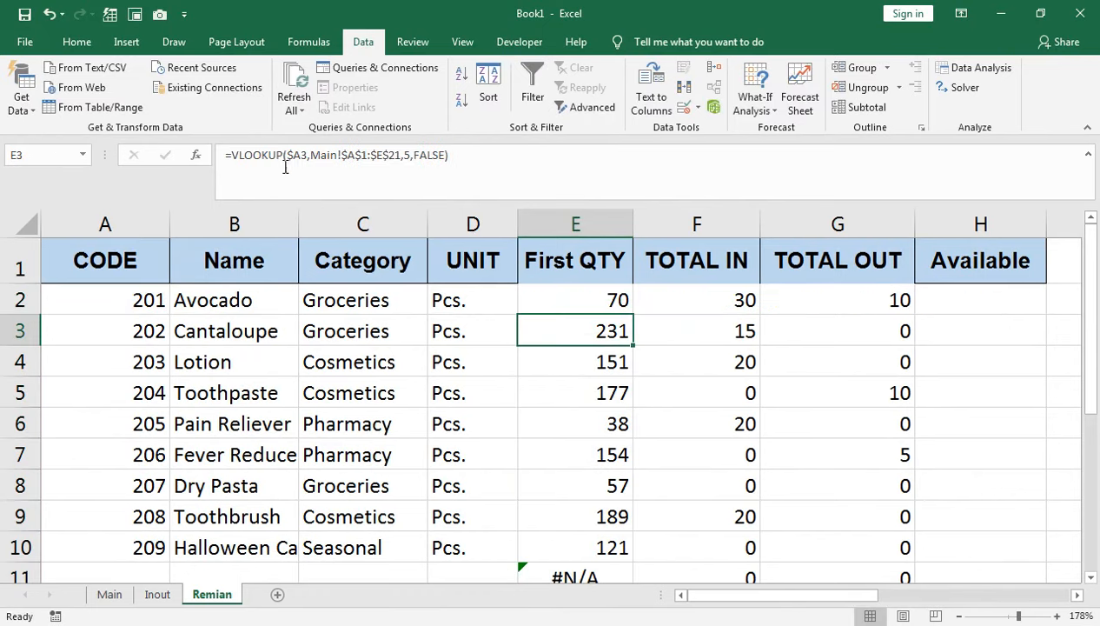
pyautogui.click(584, 303)
pyautogui.doubleClick(633, 314)
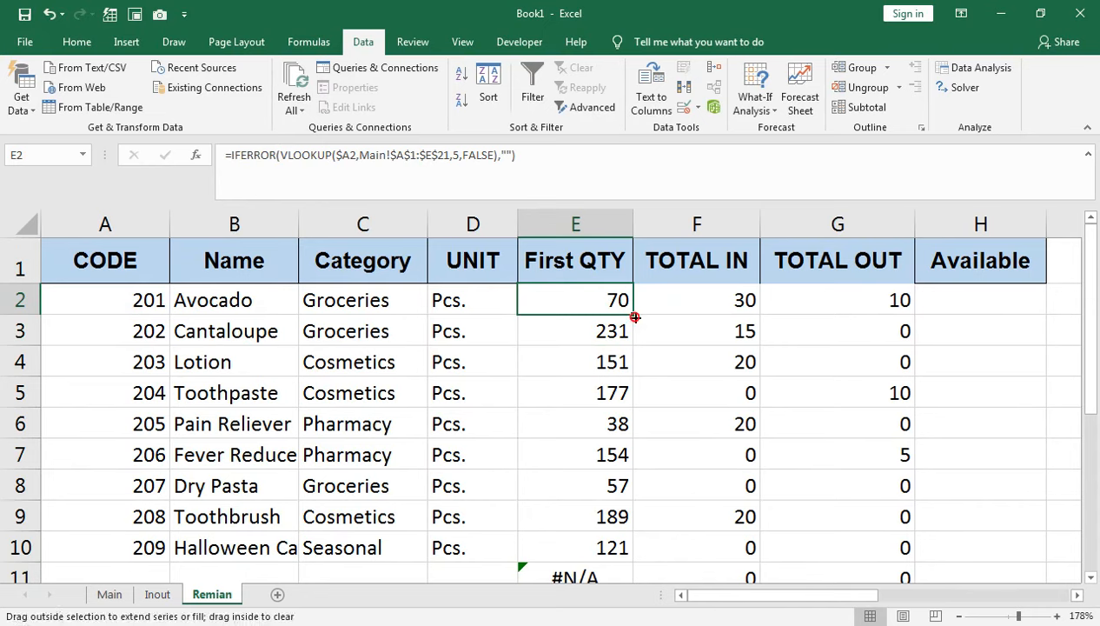
pyautogui.scroll(-2, 622, 382)
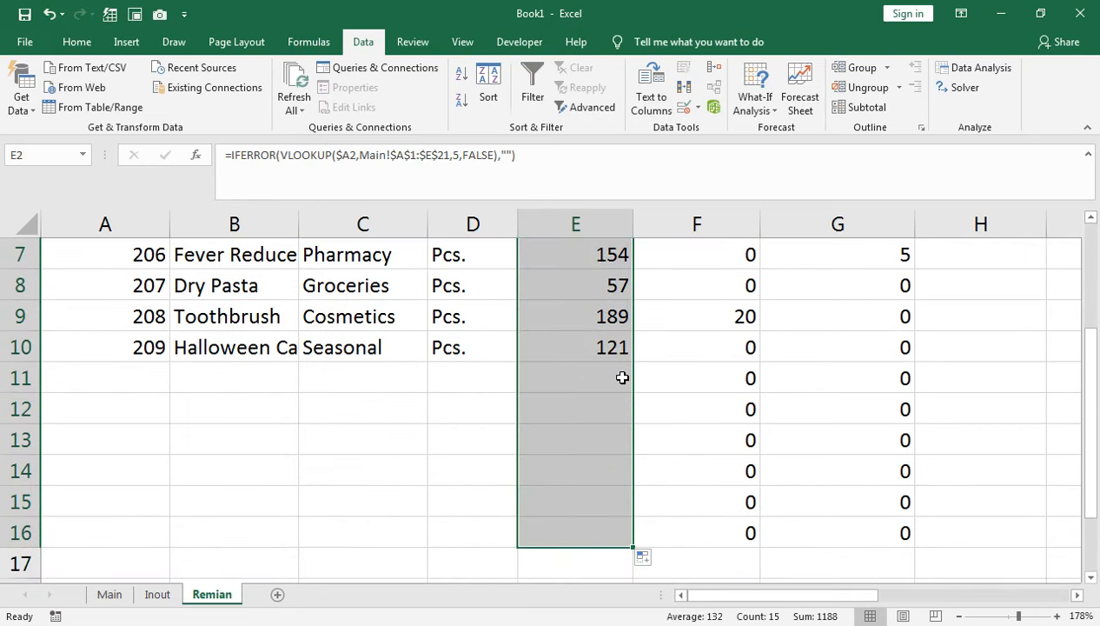
pyautogui.scroll(2, 624, 377)
pyautogui.scroll(-1, 747, 349)
pyautogui.scroll(1, 737, 366)
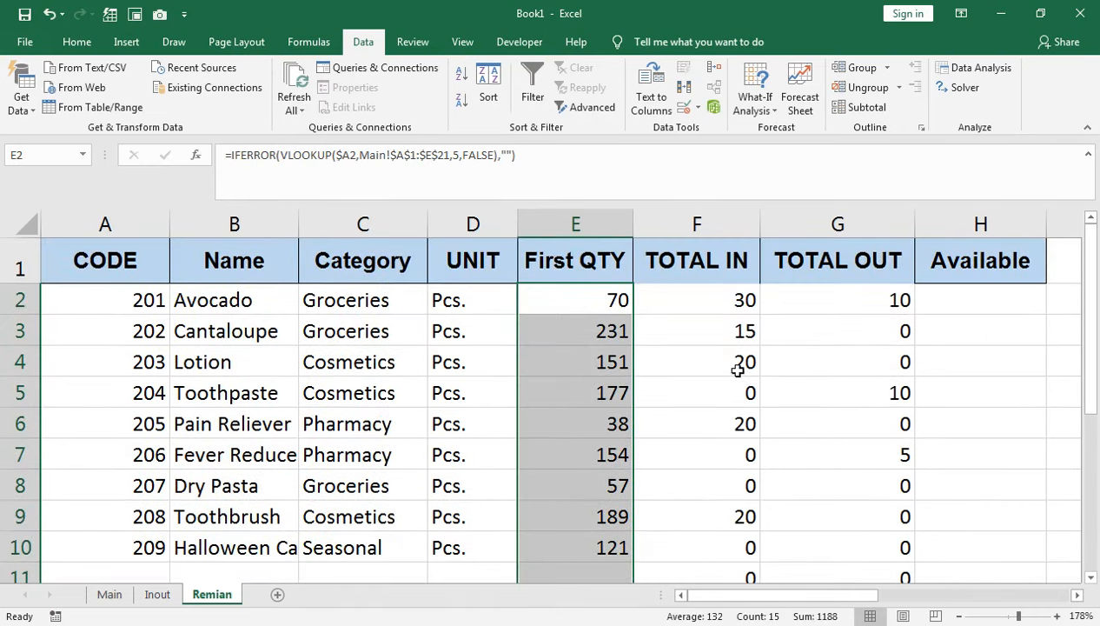
# Step: Enter the formula =E2-G2+F2 in H2 and fill it down the Available column
pyautogui.click(928, 308)
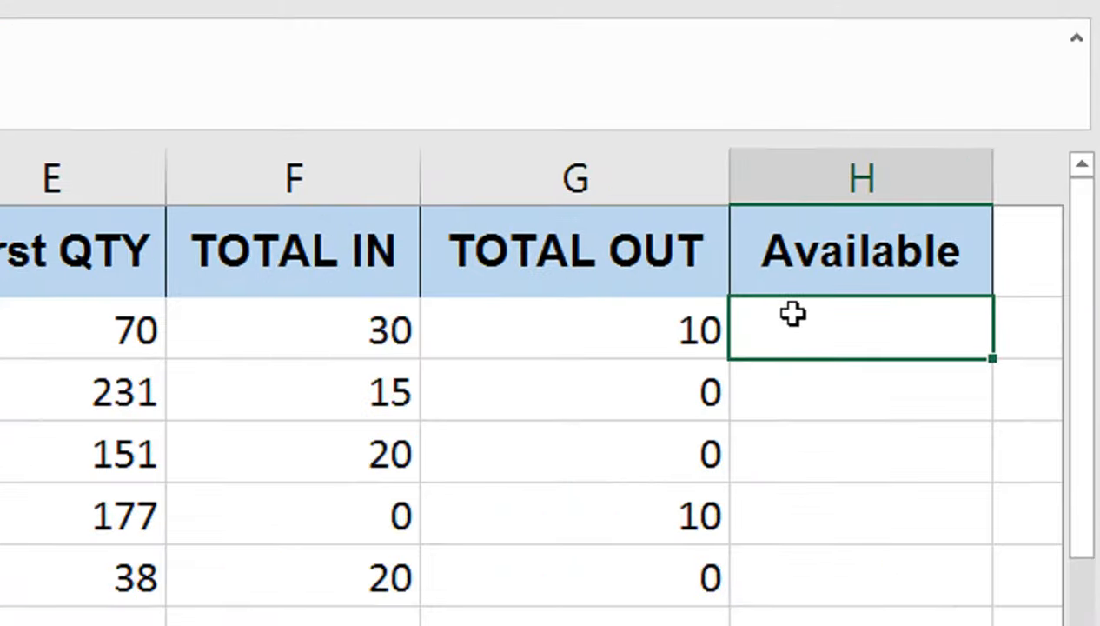
pyautogui.write('=')
pyautogui.click(142, 329)
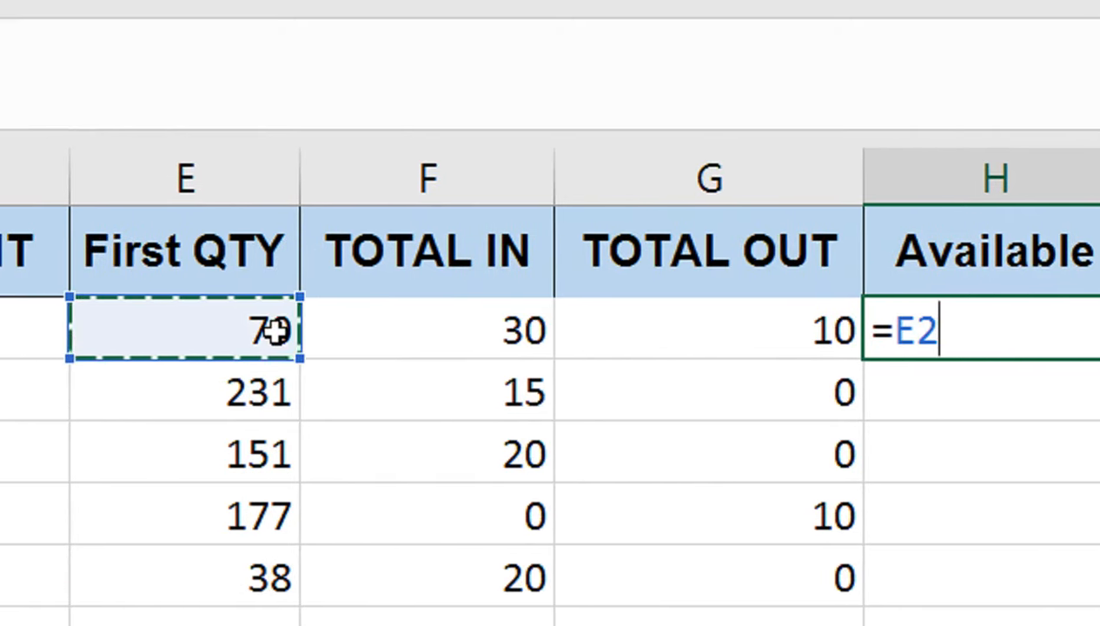
pyautogui.write('-')
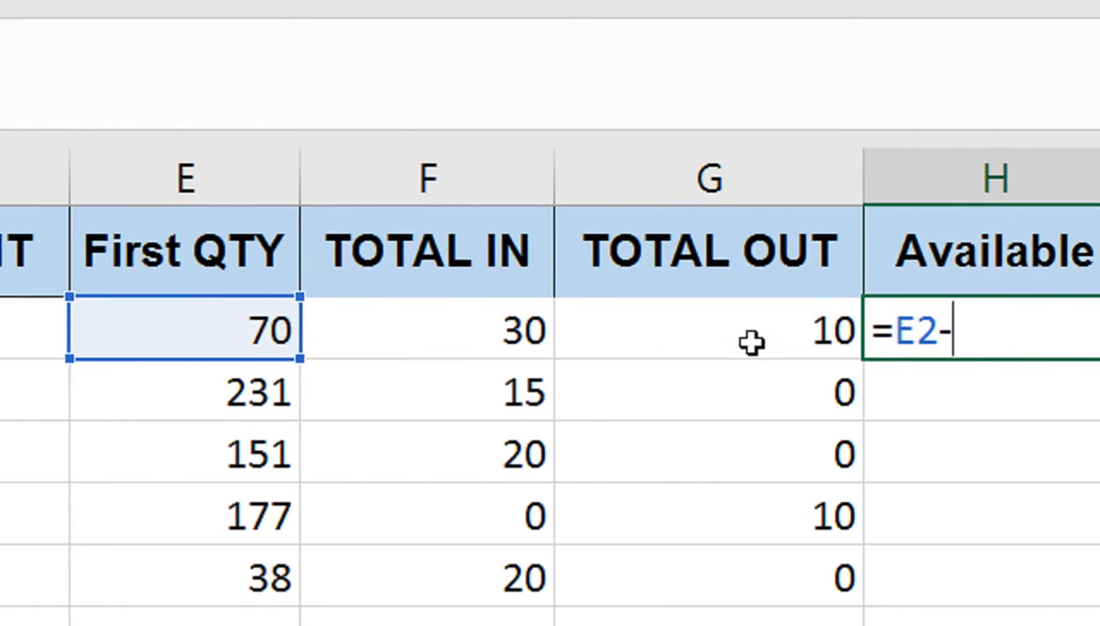
pyautogui.click(738, 306)
pyautogui.write('+')
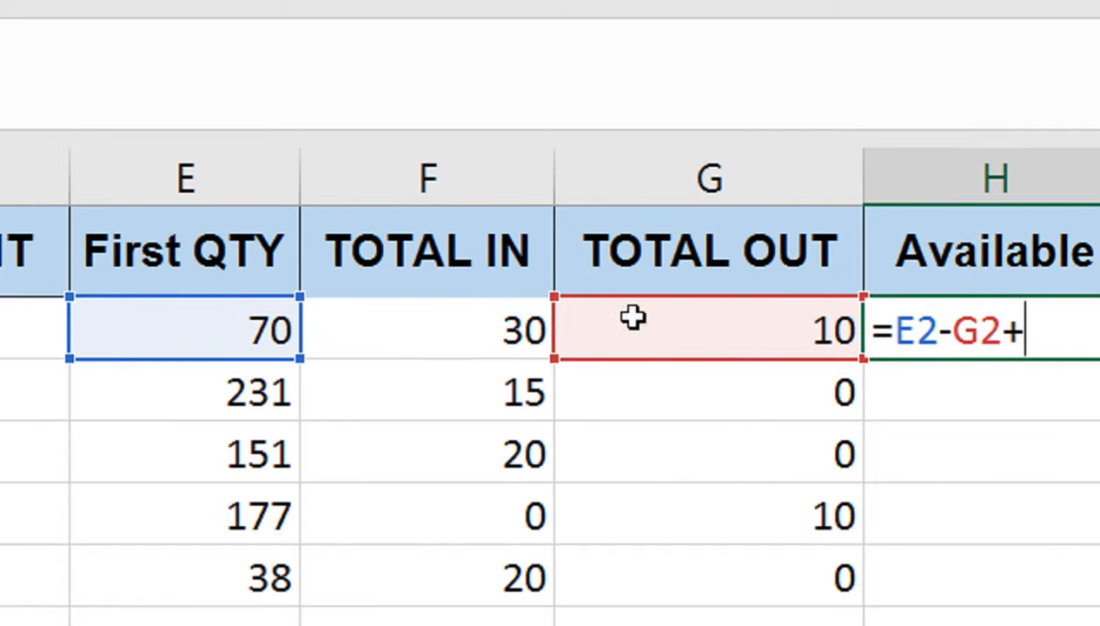
pyautogui.click(502, 328)
pyautogui.press('Return')
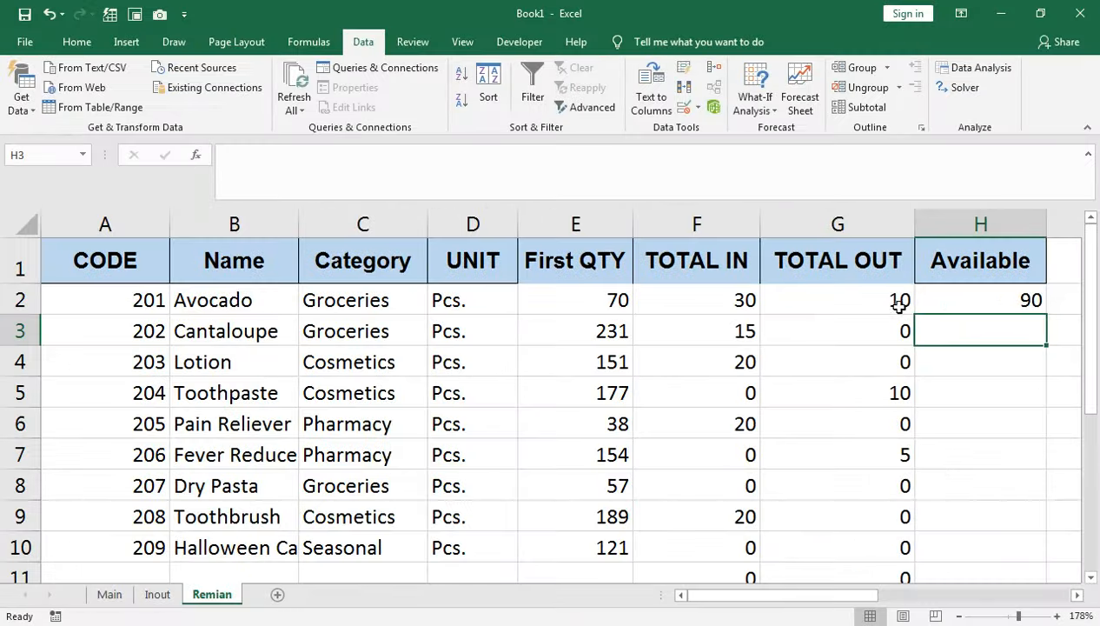
pyautogui.click(1023, 335)
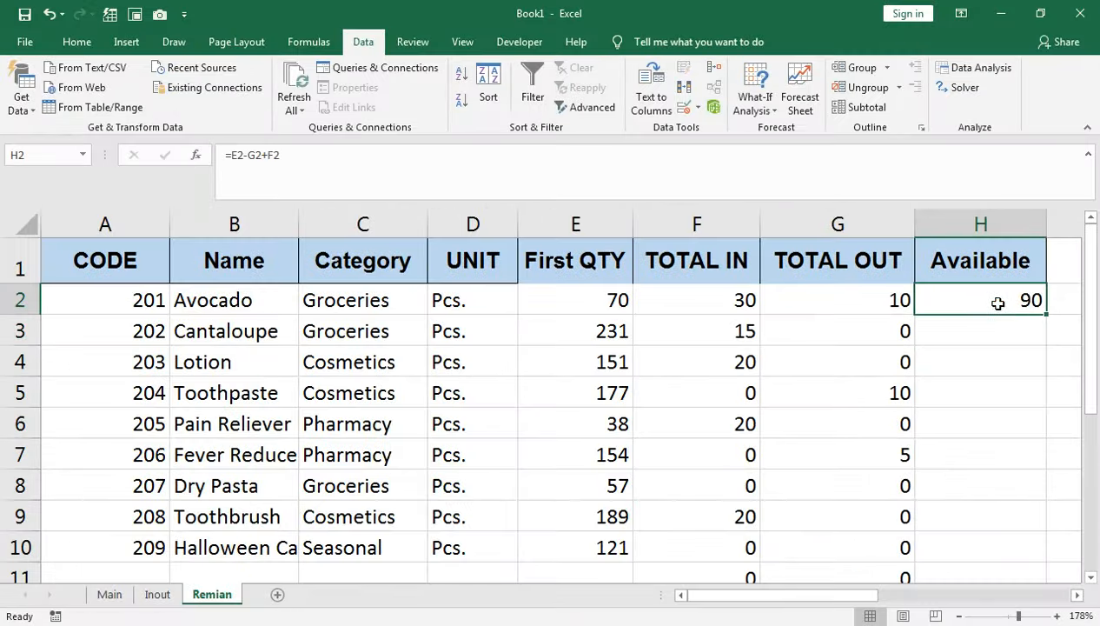
pyautogui.doubleClick(1045, 314)
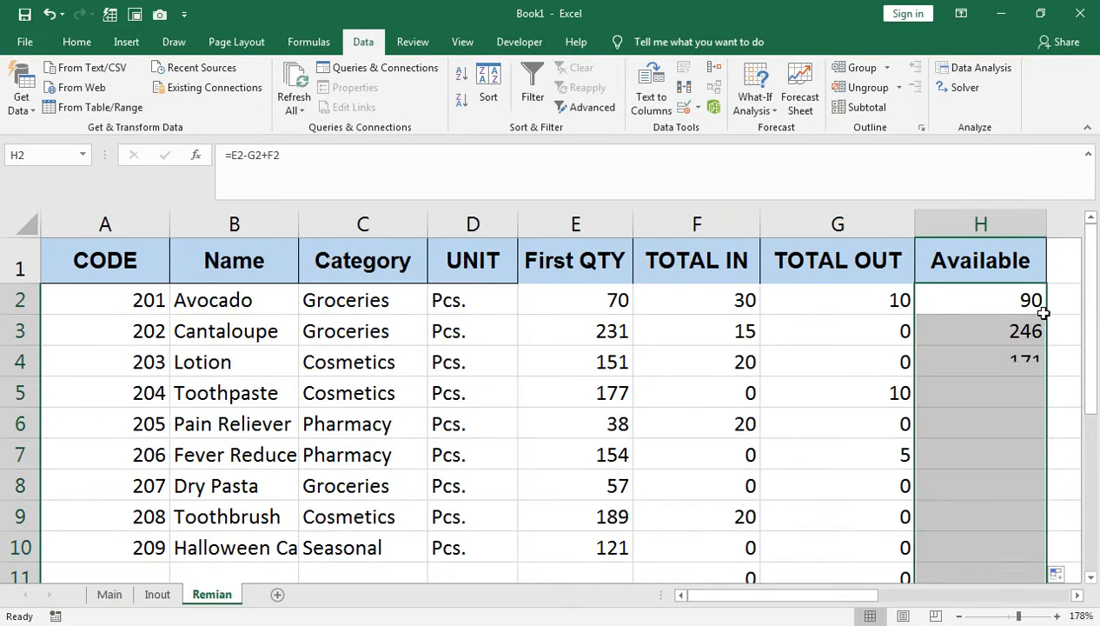
# Step: Open H2's formula for editing and insert IFERROR( directly before E2-G2+F2
pyautogui.click(948, 301)
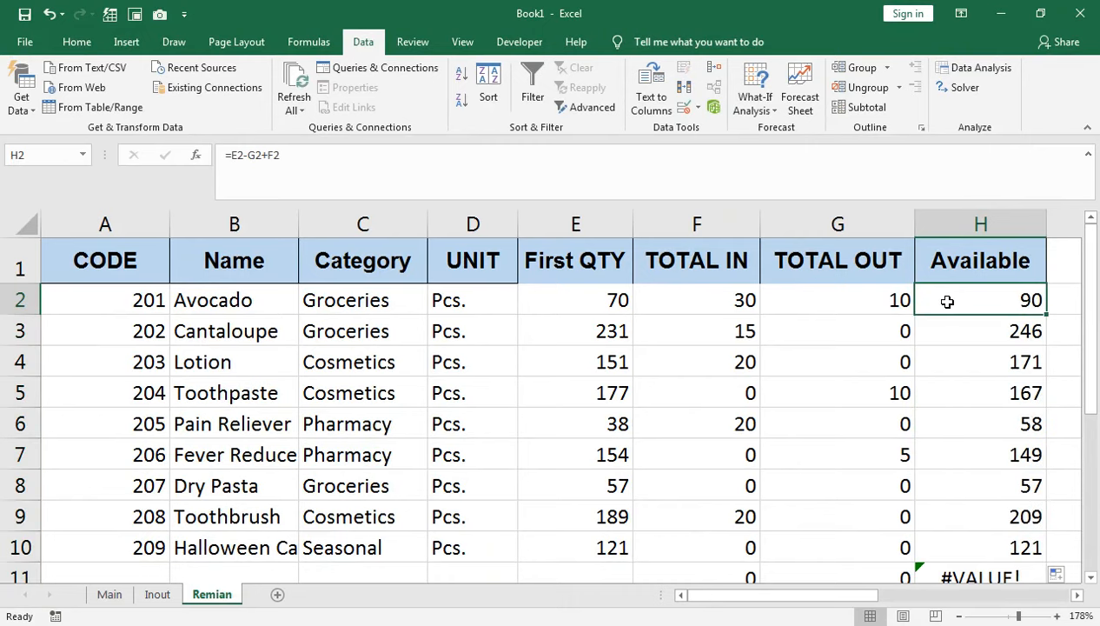
pyautogui.doubleClick(948, 301)
pyautogui.scroll(-1, 946, 427)
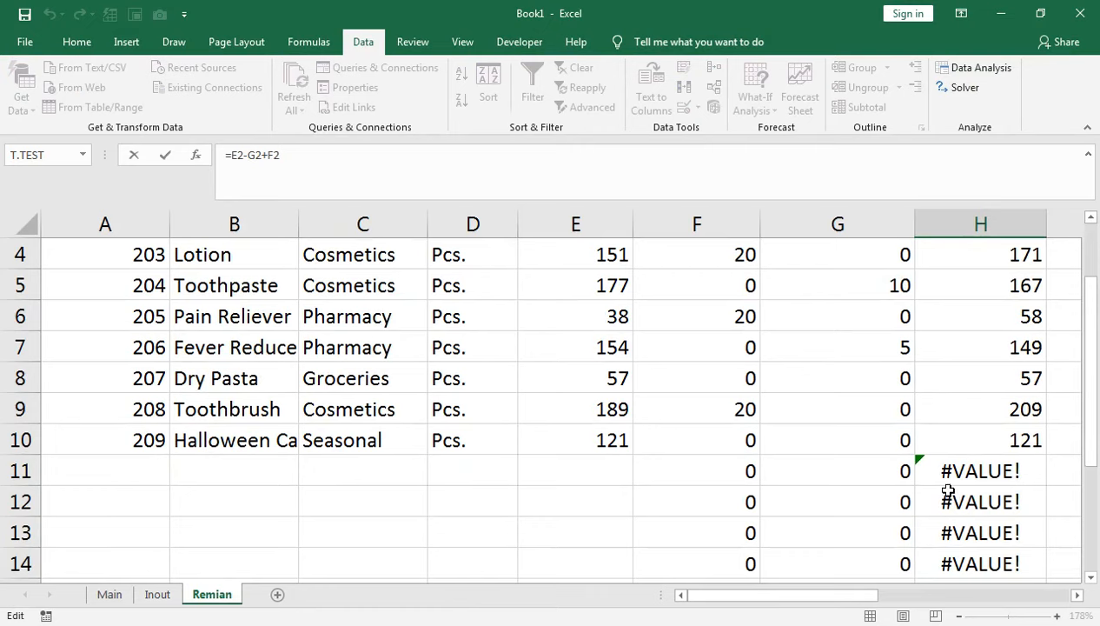
pyautogui.scroll(1, 872, 366)
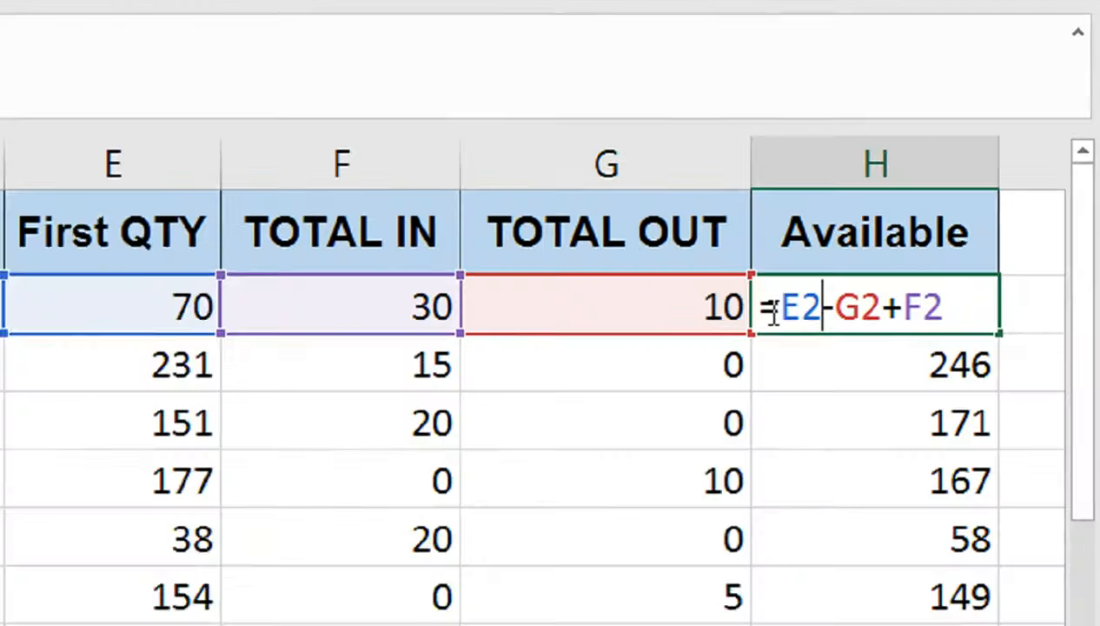
pyautogui.click(767, 307)
pyautogui.write('IFERROR(')
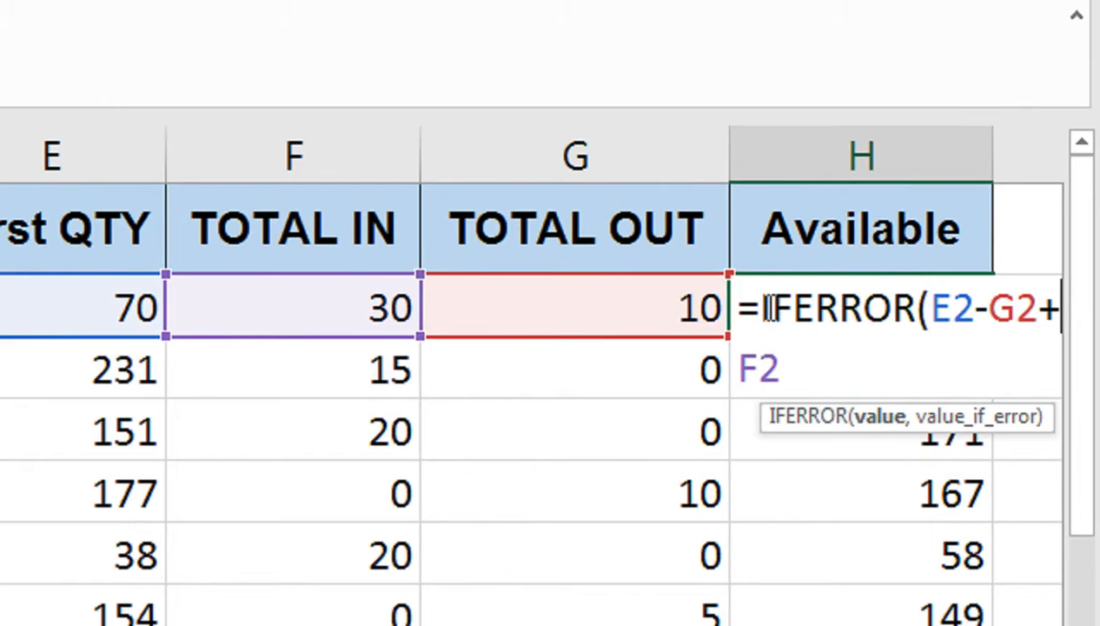
# Step: Complete H2's formula as =IFERROR(E2-G2+F2,""), replacing the mistyped 0 at its end with a closing parenthesis
pyautogui.click(922, 351)
pyautogui.write(',""0')
pyautogui.press('Return')
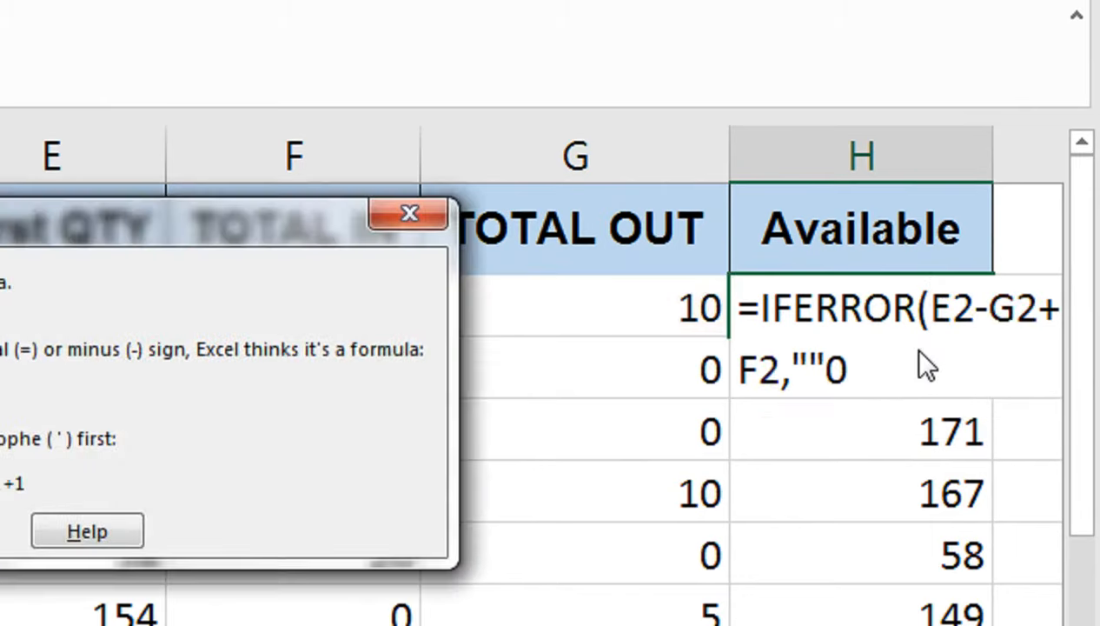
pyautogui.press('Return')
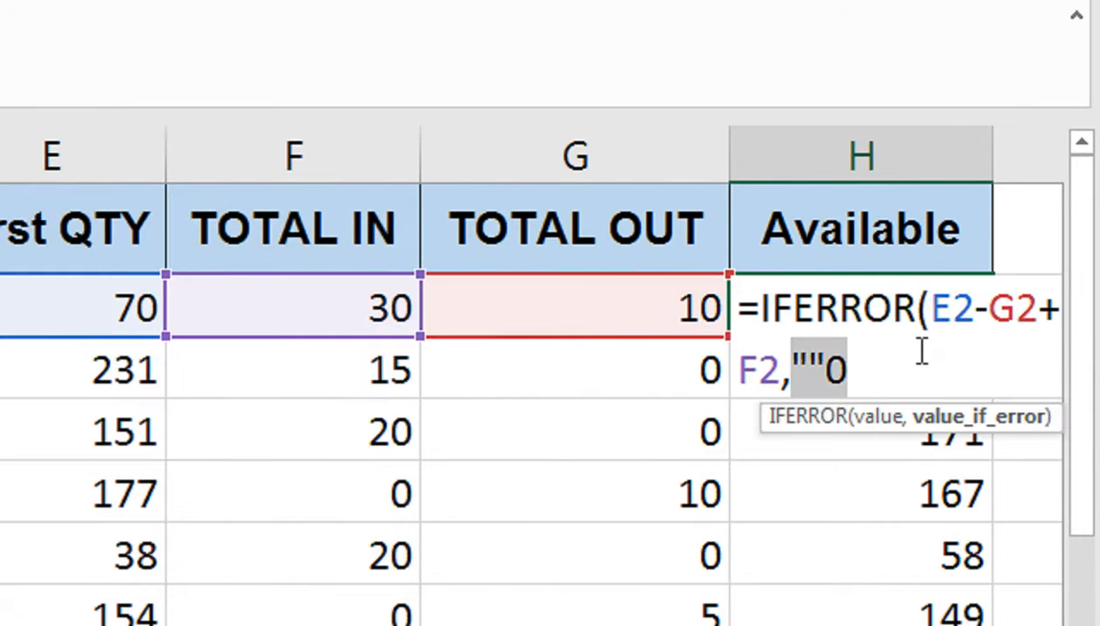
pyautogui.click(922, 351)
pyautogui.press('BackSpace')
pyautogui.write(')')
pyautogui.press('Return')
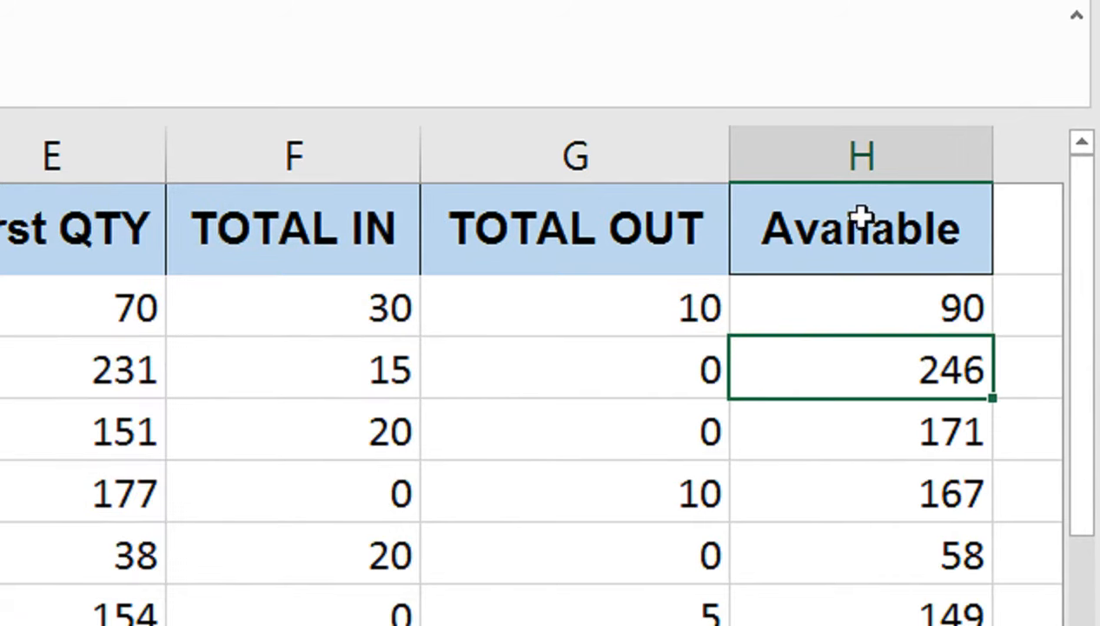
# Step: Fill H2's IFERROR formula down the Available column through row 16
pyautogui.click(930, 322)
pyautogui.doubleClick(992, 337)
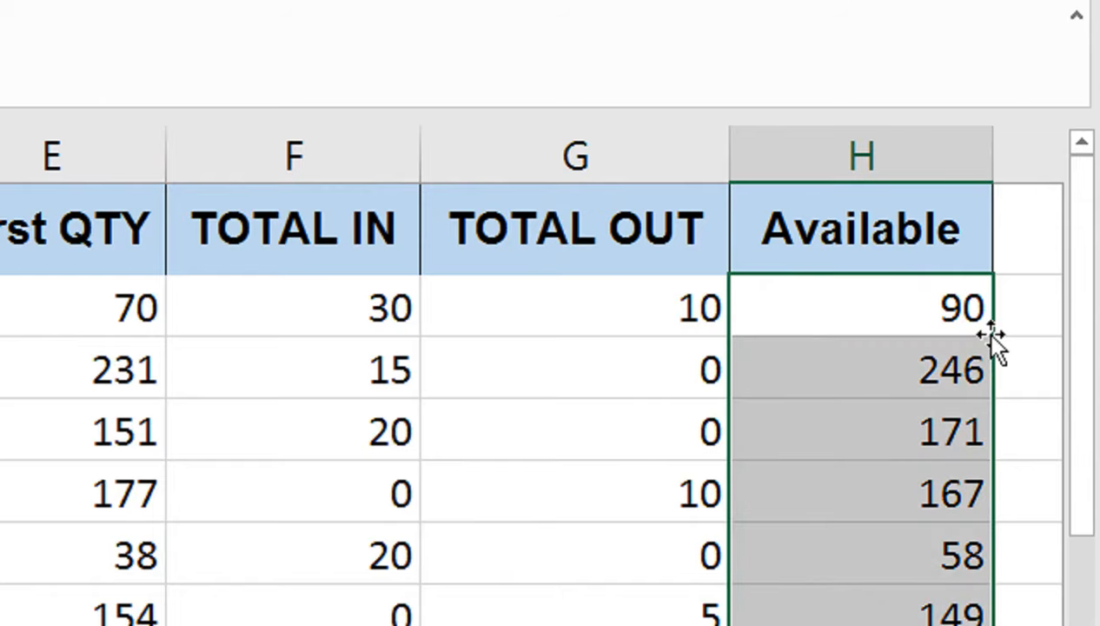
pyautogui.scroll(-3, 1034, 365)
pyautogui.scroll(3, 1023, 399)
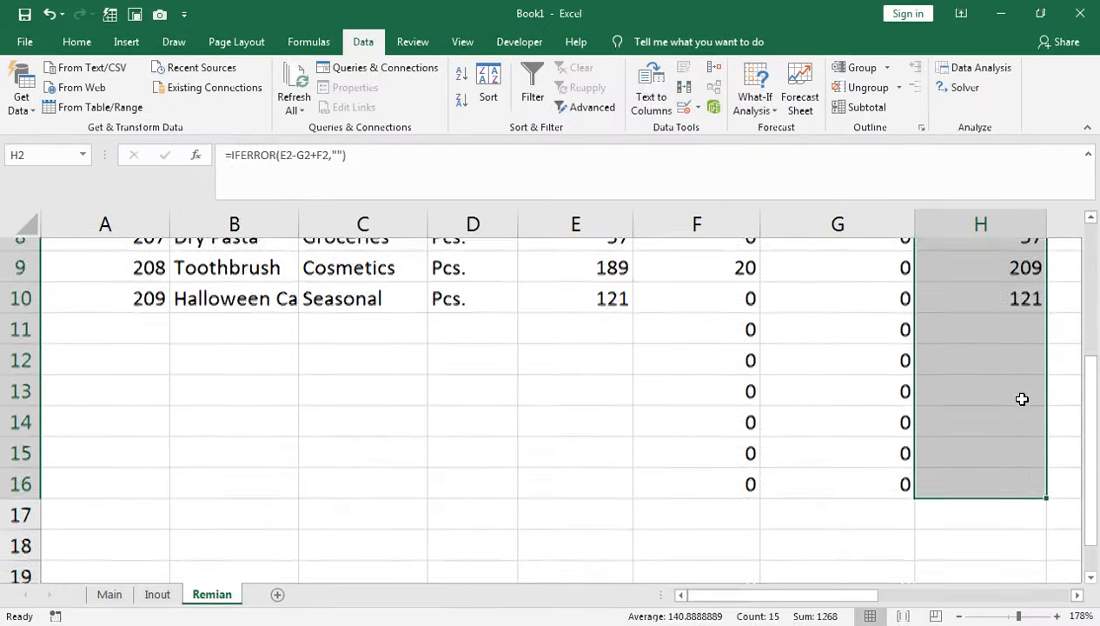